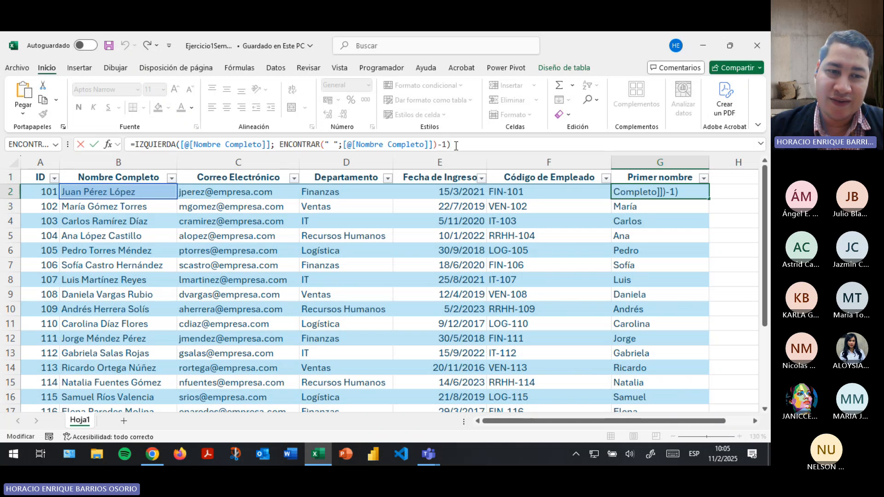
Commit the G2 first-name formula, add Hoja2, and enter 'Nombre' in A1 and a spaceless full name in A2.
key("Return")
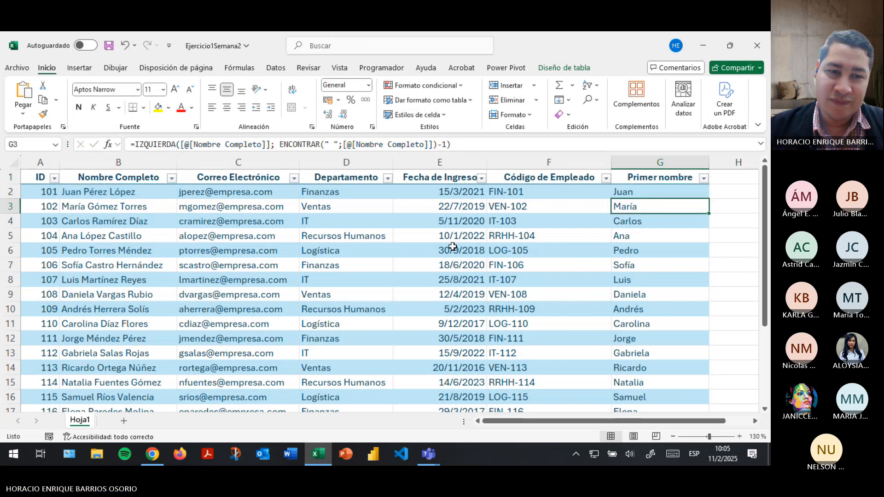
left_click(123, 421)
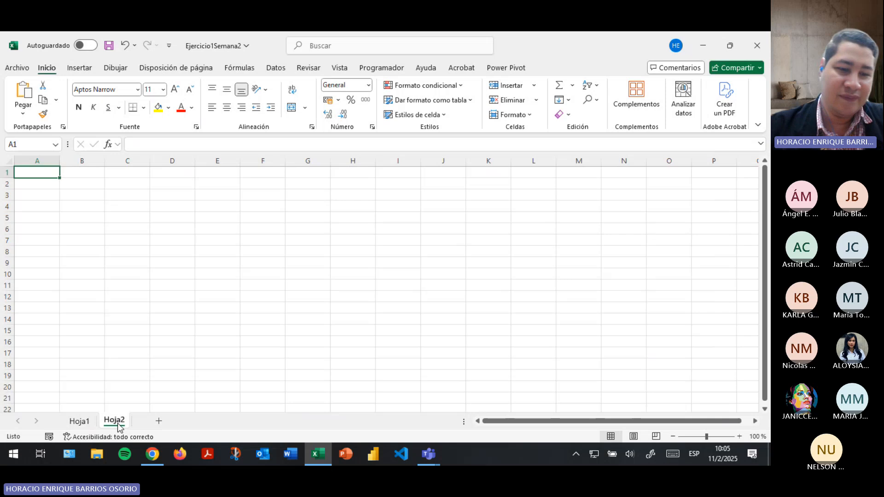
type("Ho")
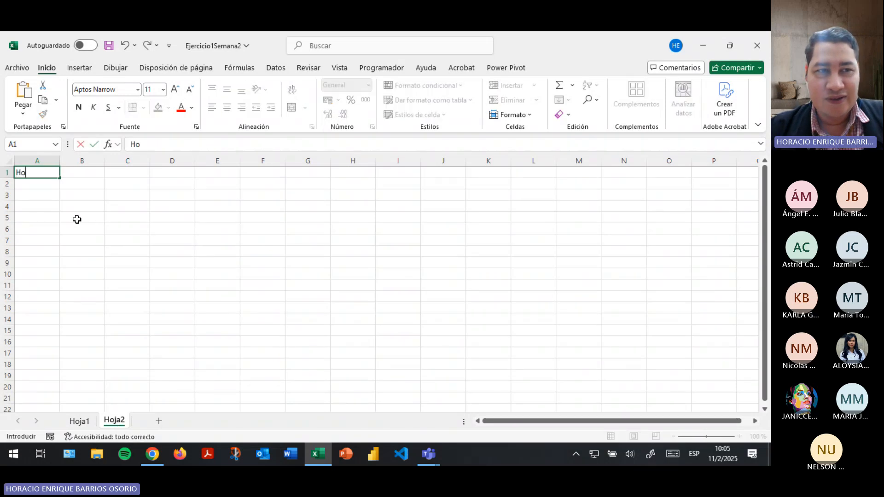
type("Nombre")
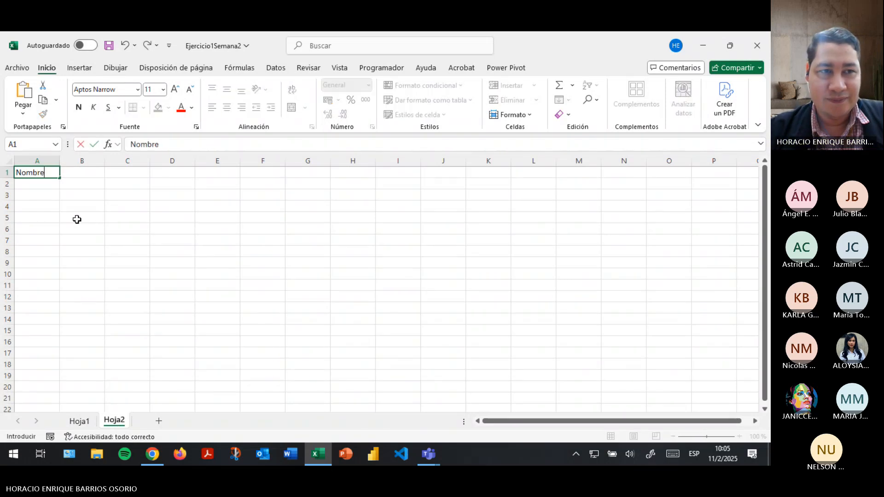
key("Return")
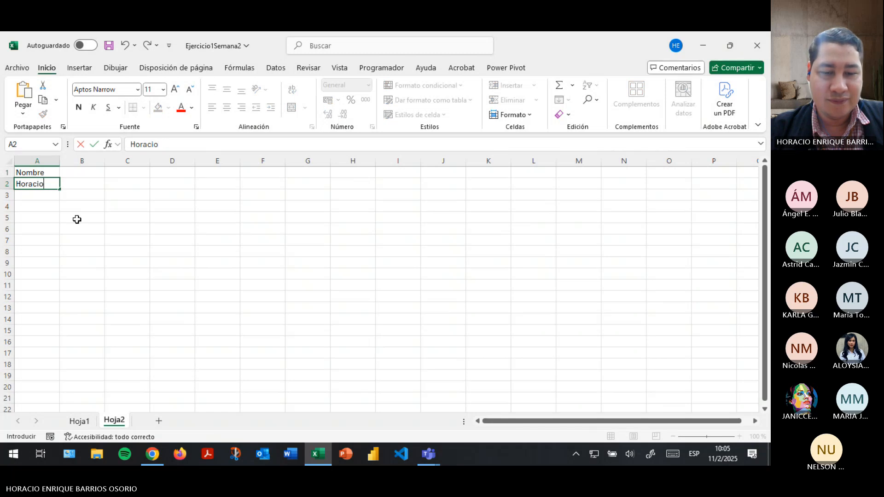
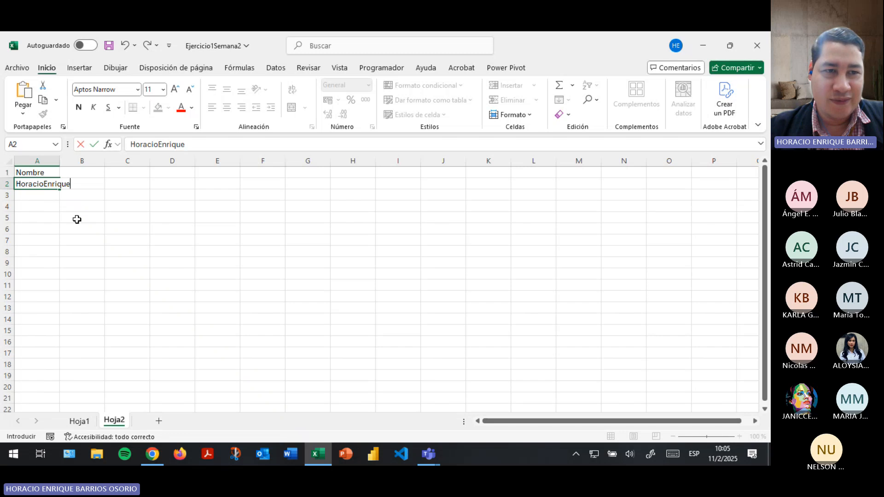
key("Return")
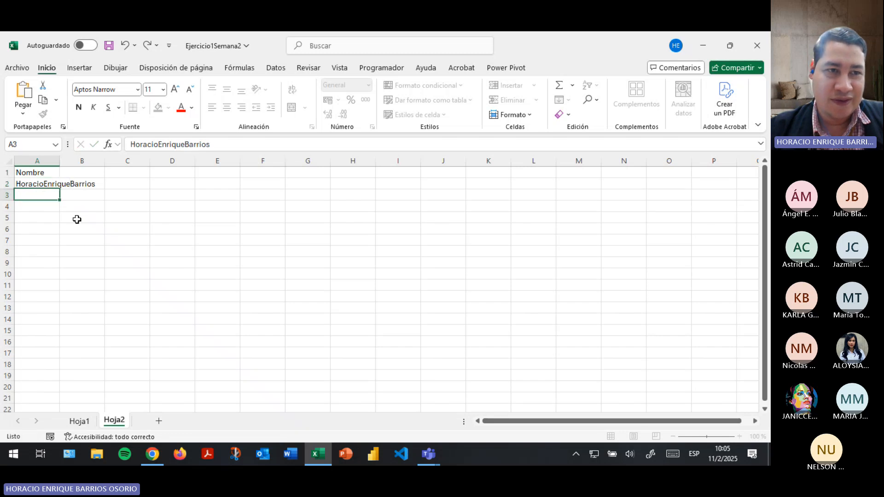
Type the labels Función "Derecha", Función "Izquierda" and Función "Encontrar" in A4, A6 and A8.
left_click(37, 208)
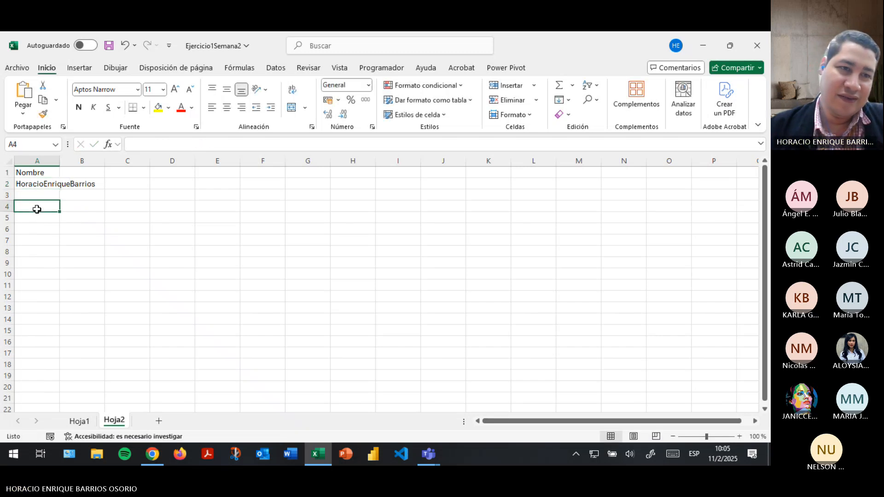
type("Función \"D")
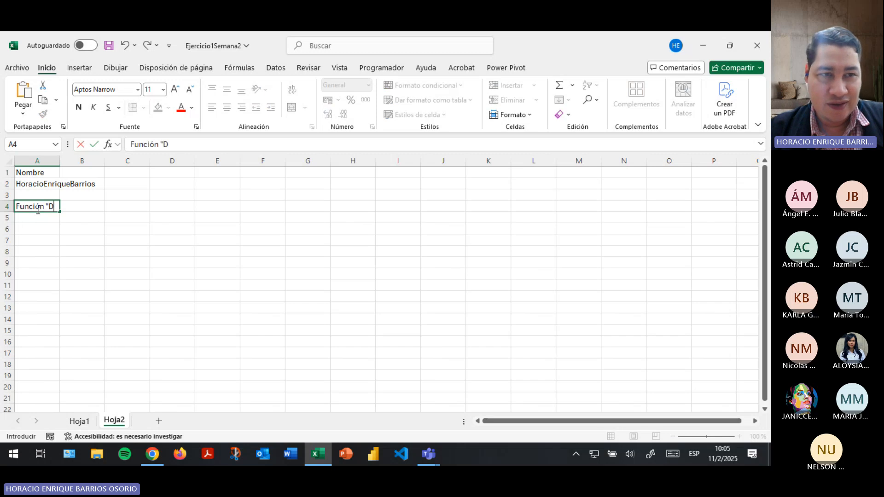
type("erecha\"")
key("Return")
key("Return")
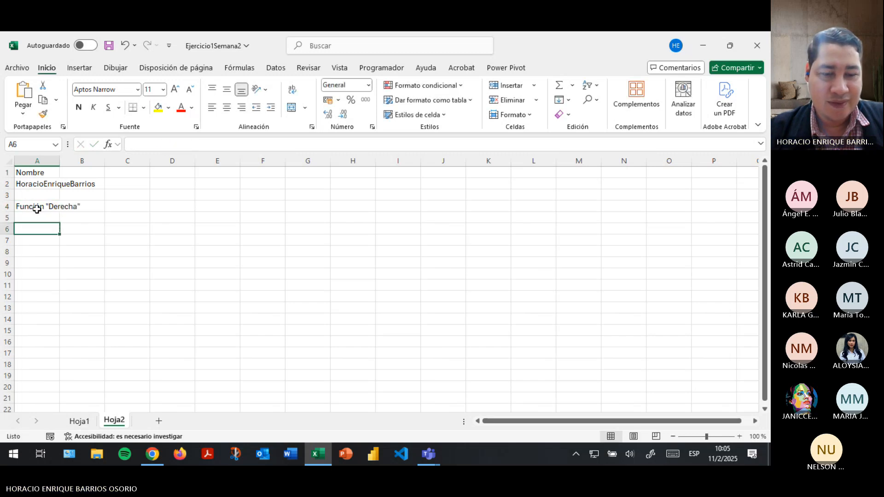
type("Funció")
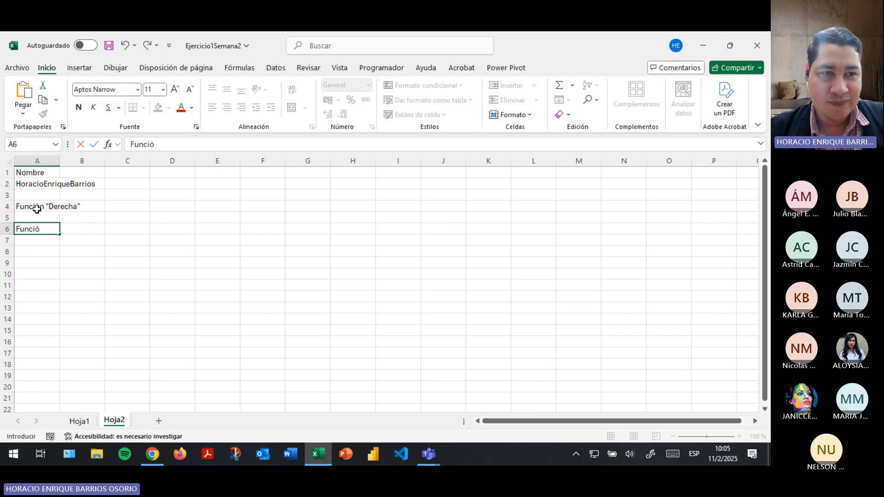
type("n \"")
type("Iz")
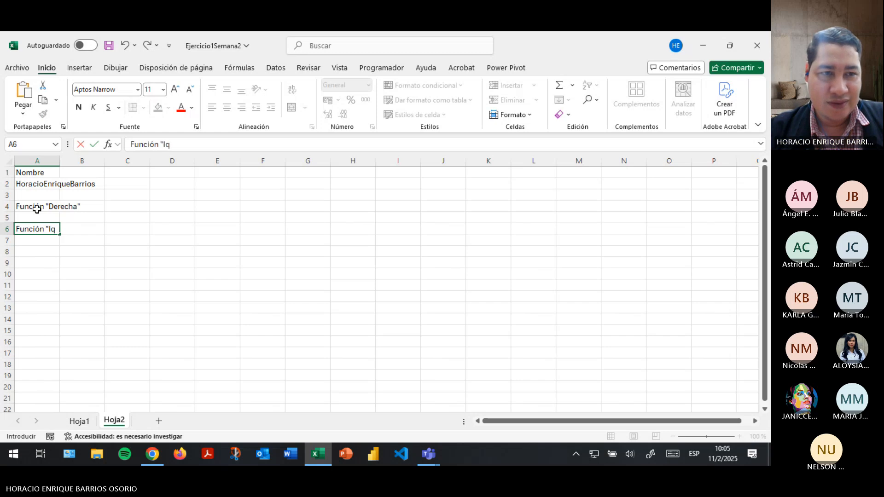
type("quierda")
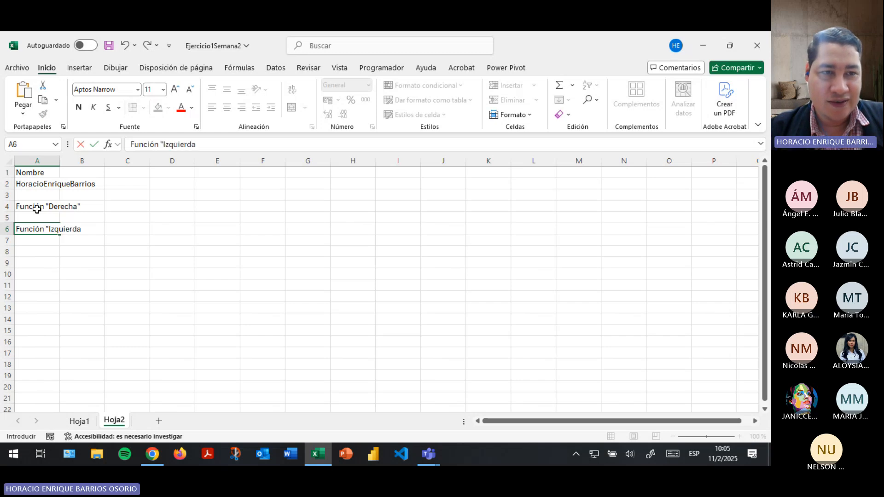
type("\"")
key("Return")
key("Return")
type("Fu")
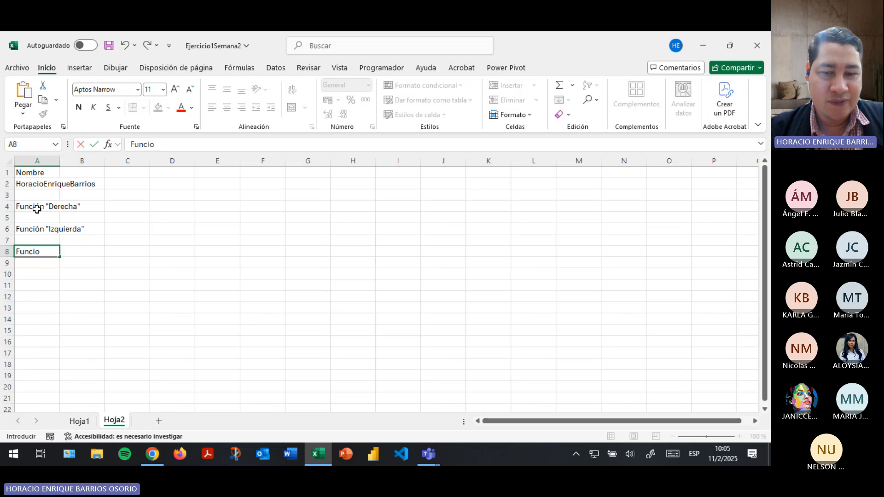
type("ncio")
key("BackSpace")
type("ón \"ENO")
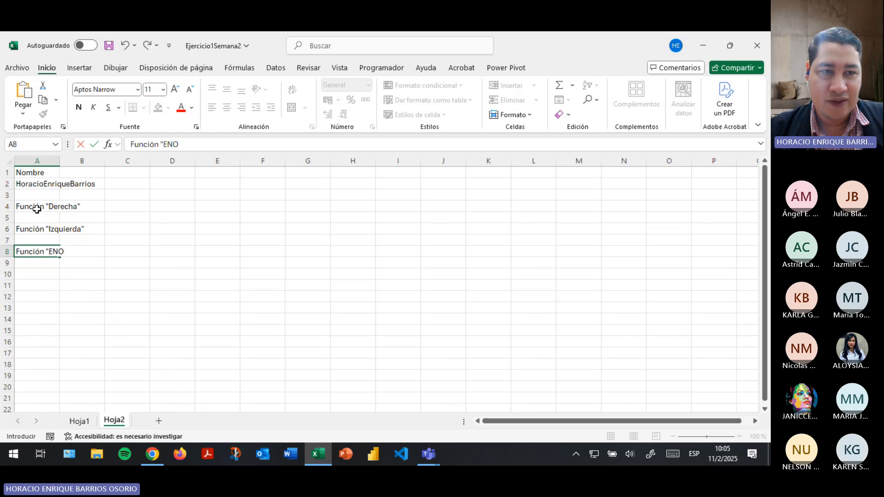
key("BackSpace")
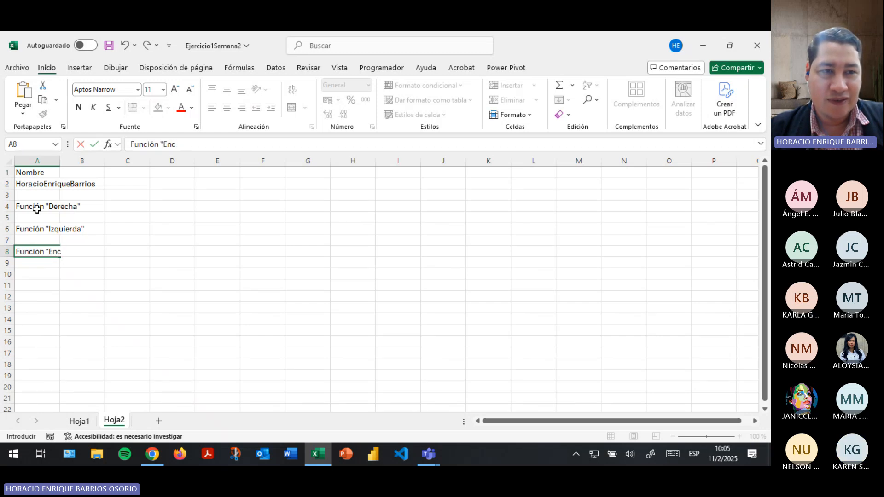
type("ncontrar")
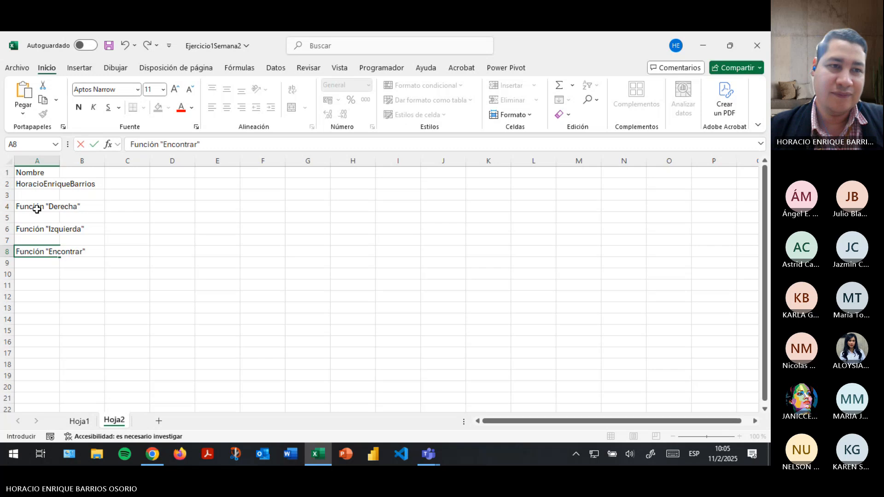
Autofit column A's width to fit the new labels.
left_click(32, 163)
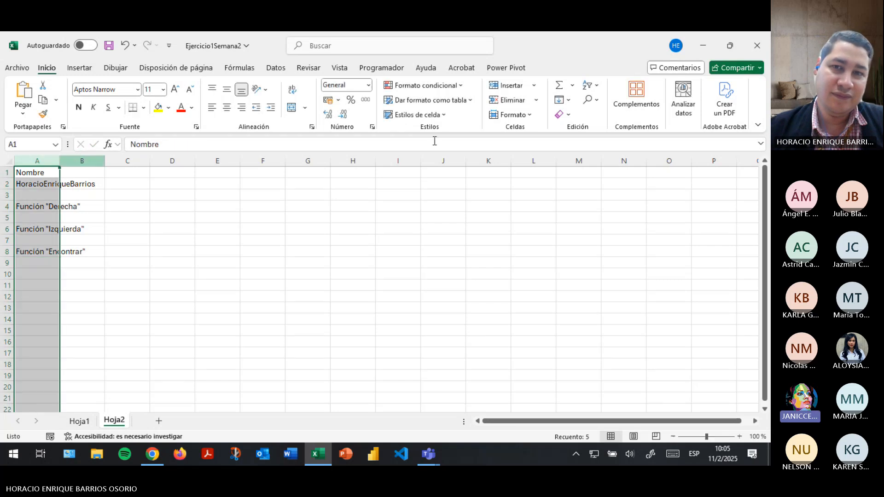
left_click(511, 114)
left_click(561, 195)
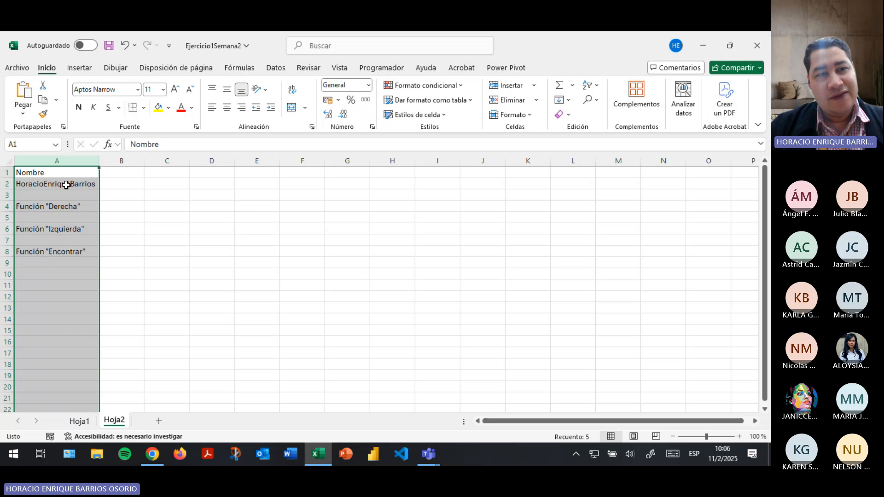
left_click(79, 219)
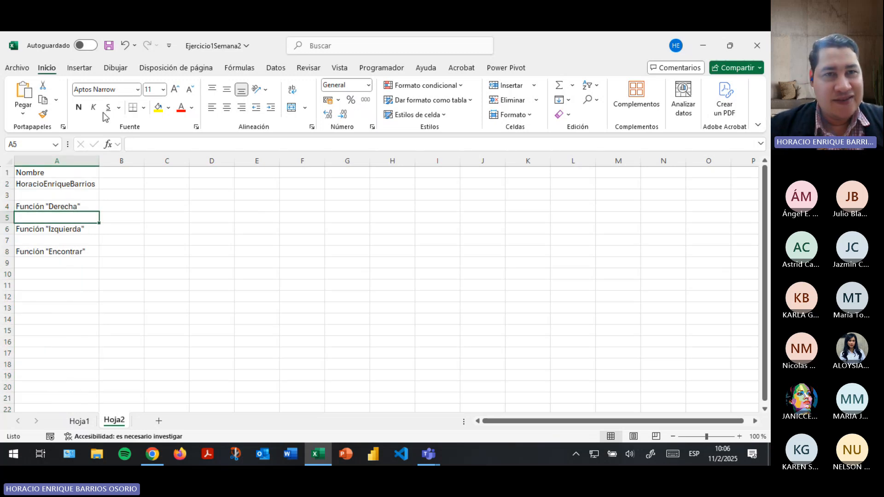
Insert the DERECHA function in A5 with A2 as its Texto argument.
left_click(240, 68)
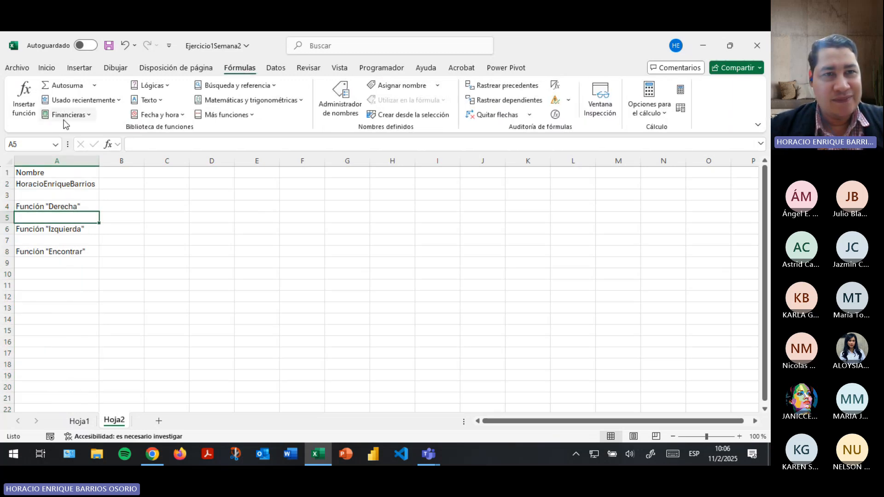
left_click(163, 101)
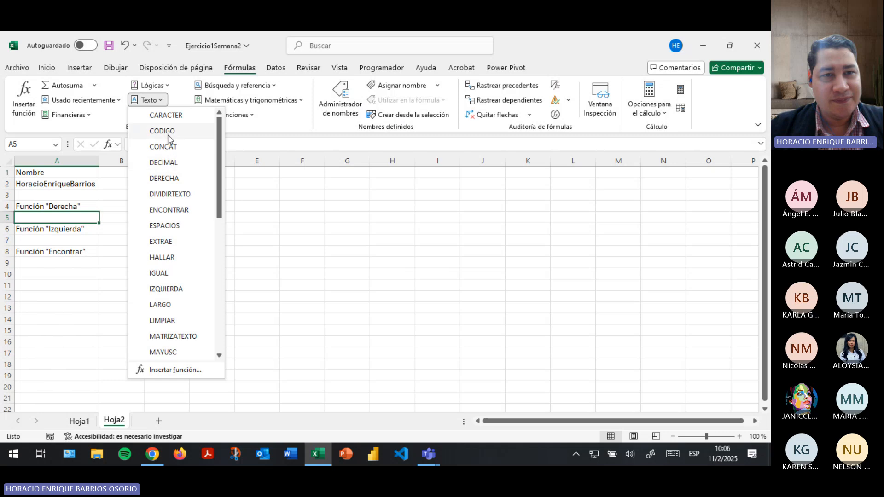
left_click(169, 180)
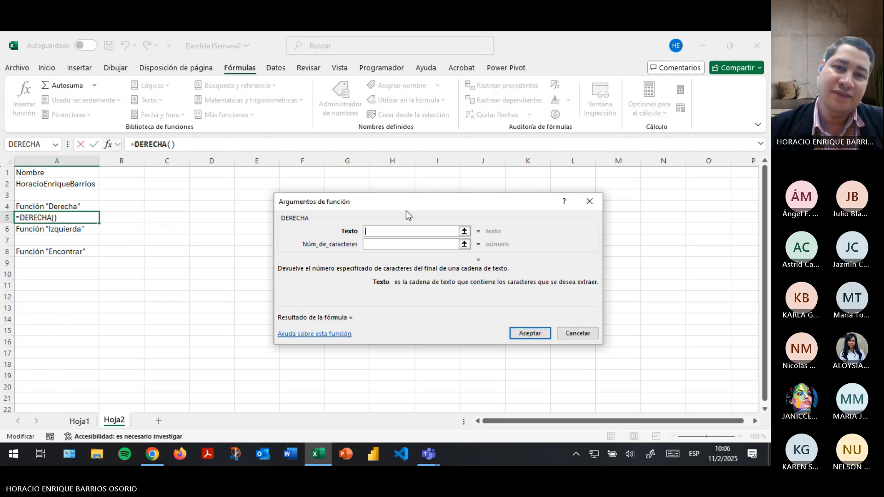
left_click_drag(397, 209, 282, 189)
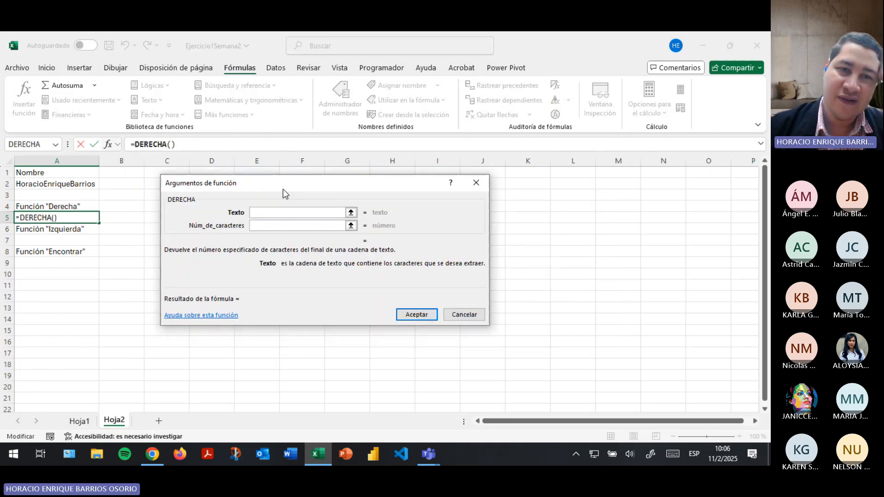
left_click(355, 214)
left_click(70, 184)
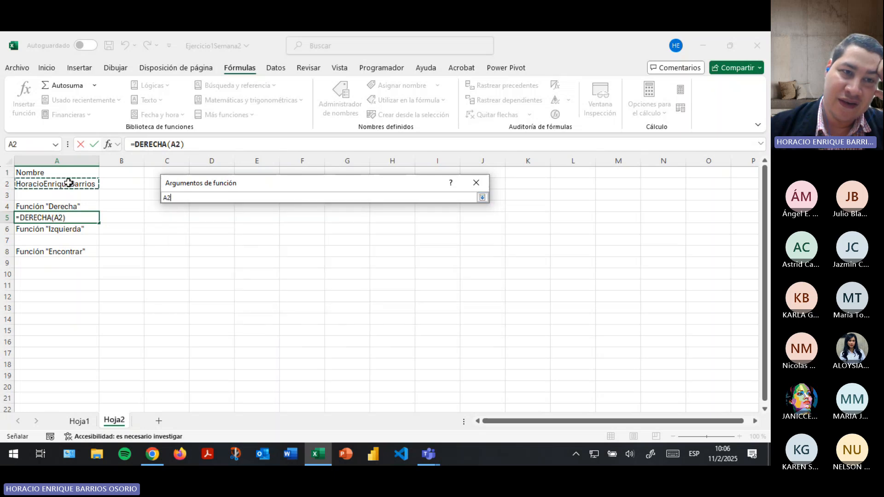
left_click(483, 198)
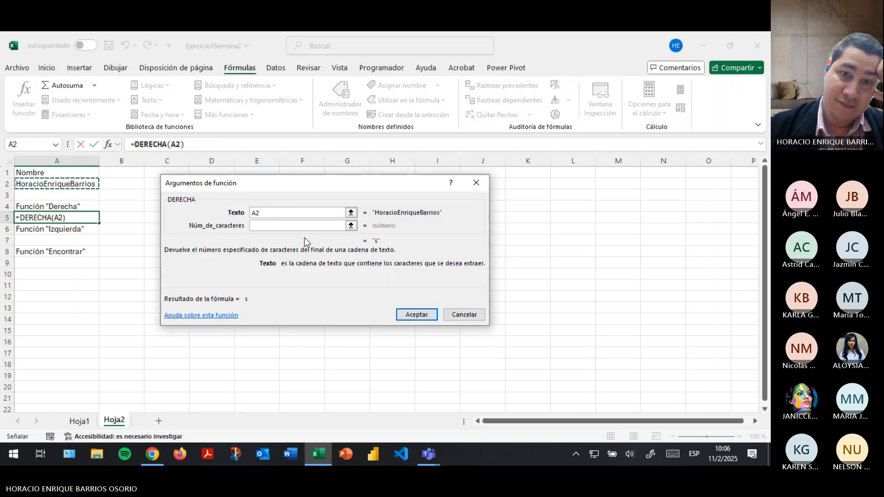
Set Núm_de_caracteres to 7 and accept, so A5 shows the surname.
left_click(293, 224)
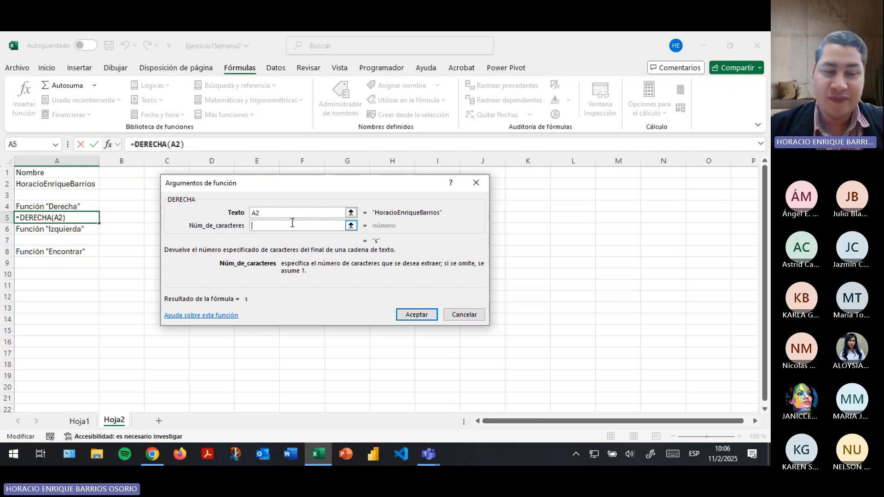
type("10")
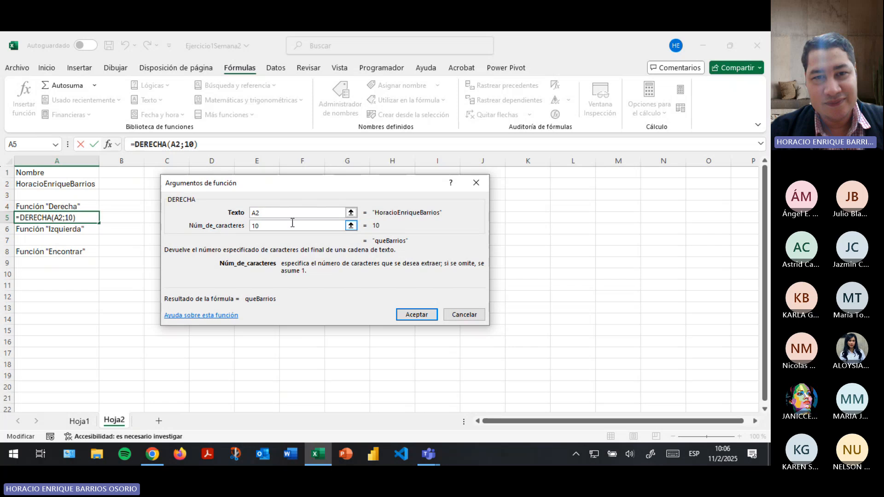
key("BackSpace")
key("BackSpace")
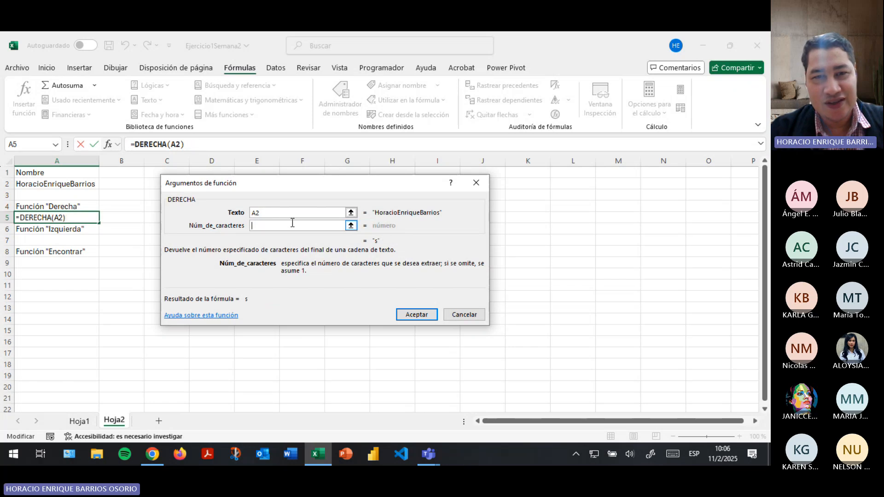
type("7")
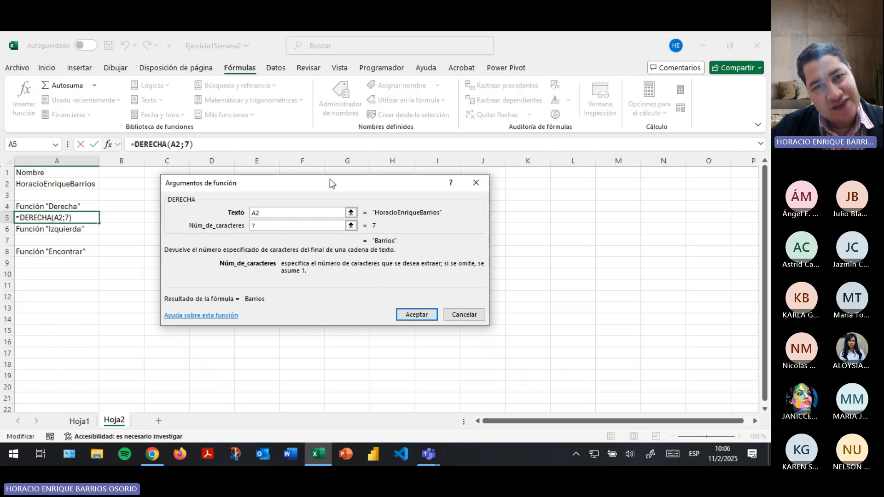
left_click_drag(330, 179, 300, 175)
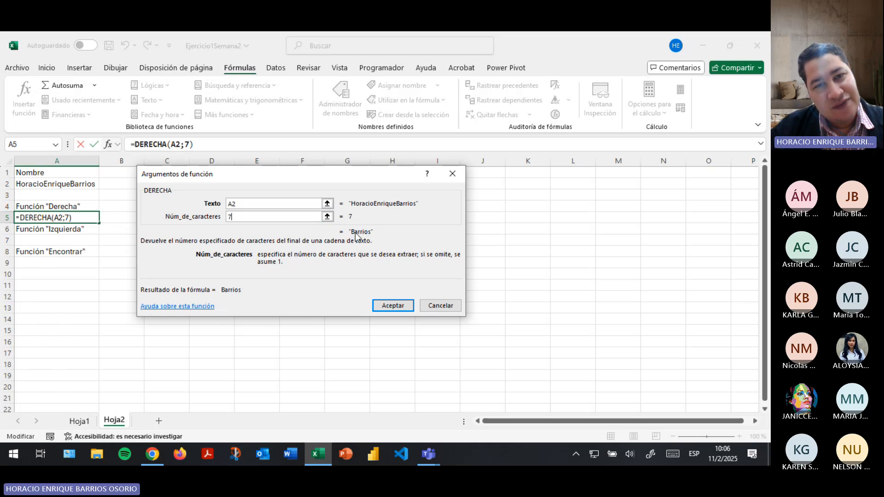
left_click(392, 305)
left_click(43, 184)
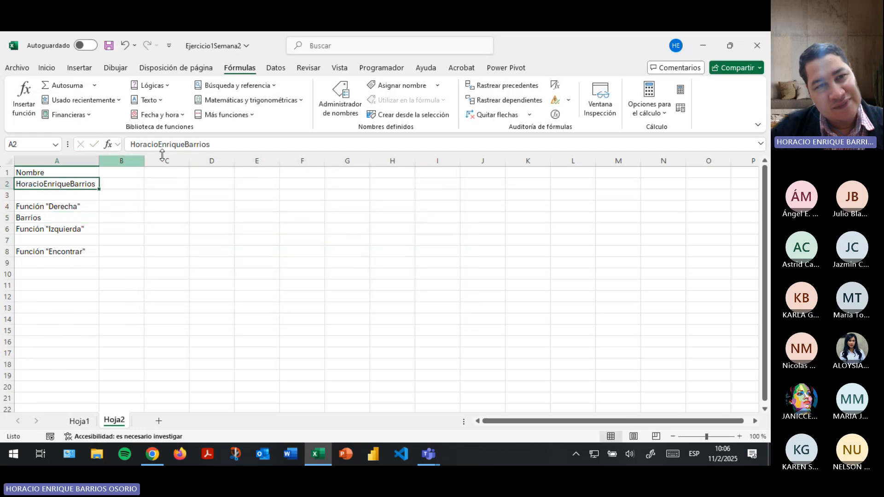
Inspect the full name in A2 by highlighting the first name, leaving it unchanged.
left_click(133, 144)
left_click_drag(133, 144, 159, 144)
left_click(81, 198)
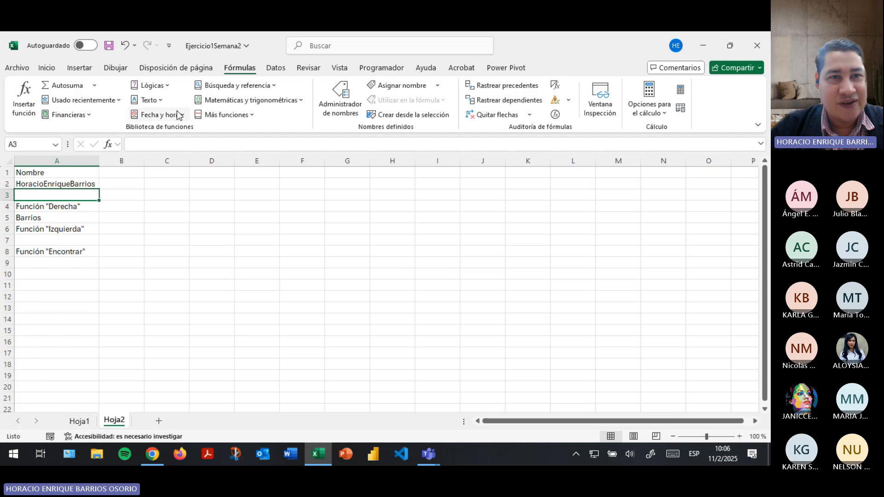
Insert =LARGO(A2) in C2, returning the name length 21.
left_click(158, 182)
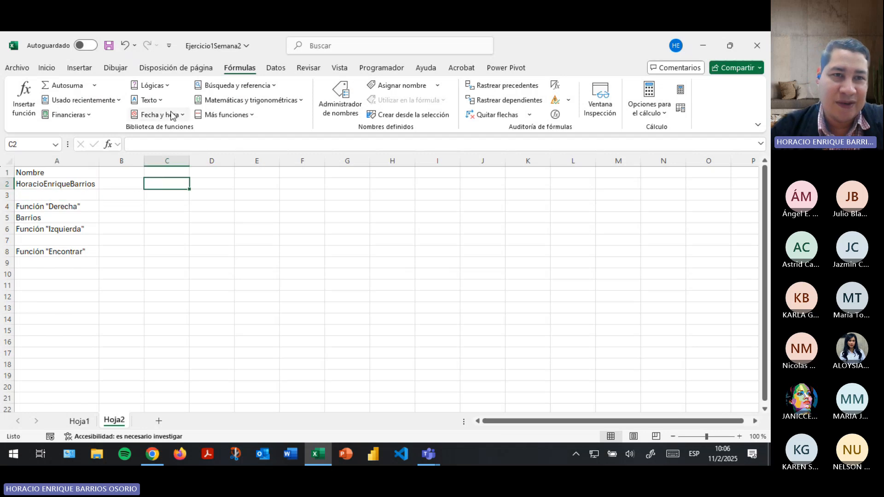
left_click(154, 101)
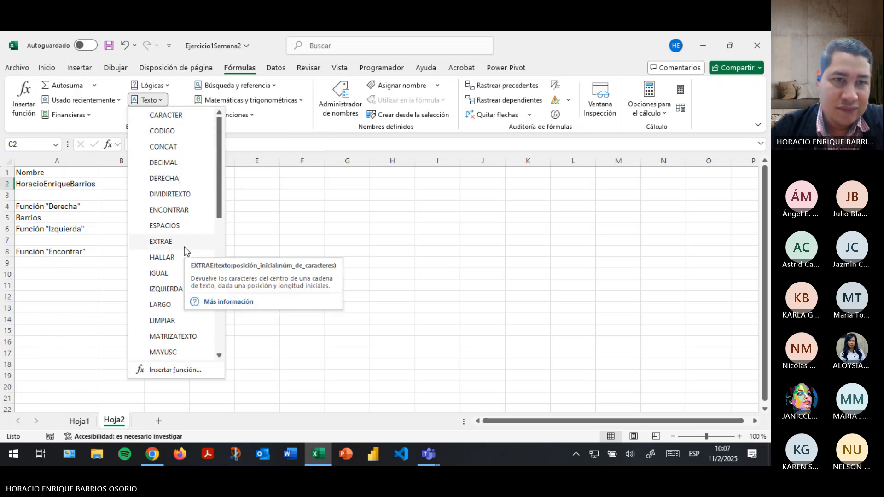
scroll(184, 246, "down", 7)
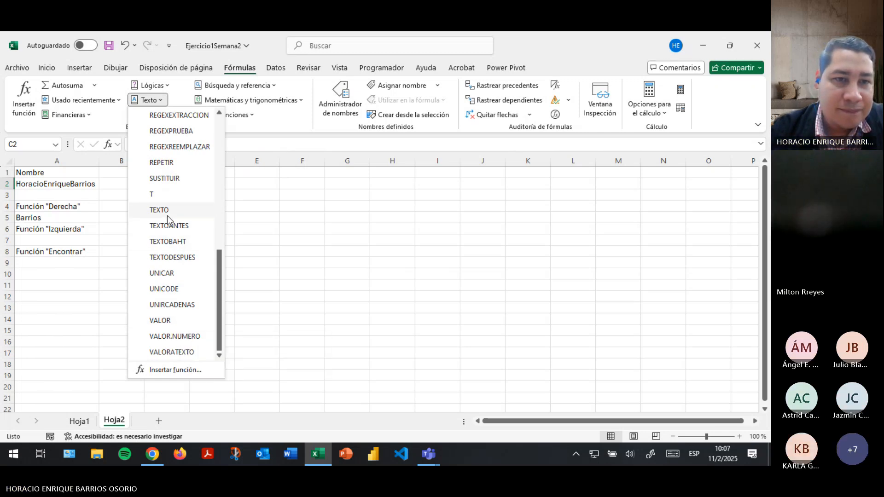
scroll(167, 217, "up", 1)
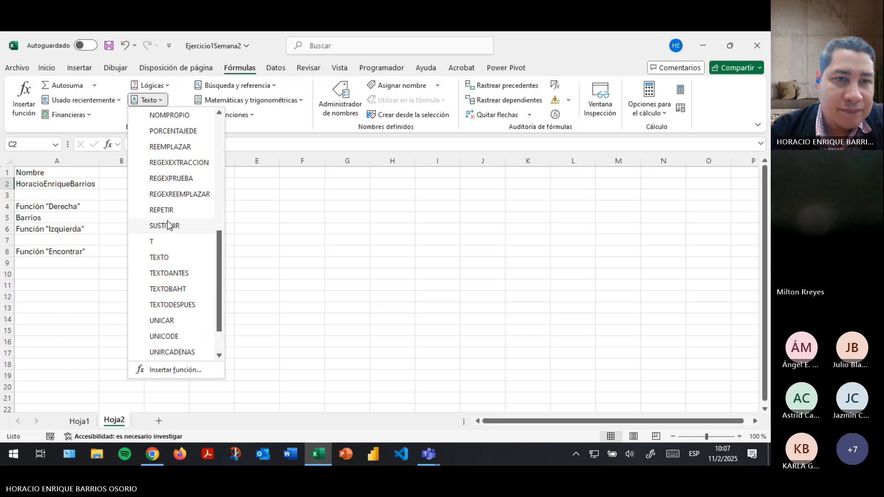
scroll(167, 216, "up", 2)
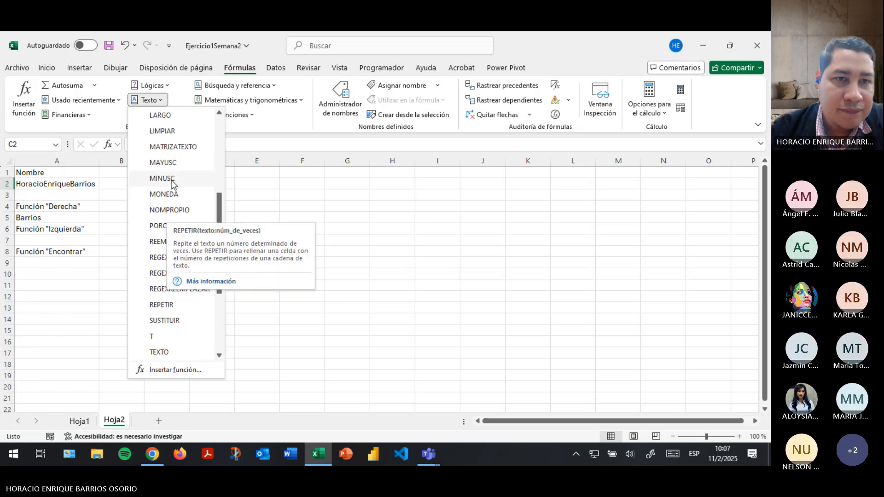
scroll(171, 183, "up", 2)
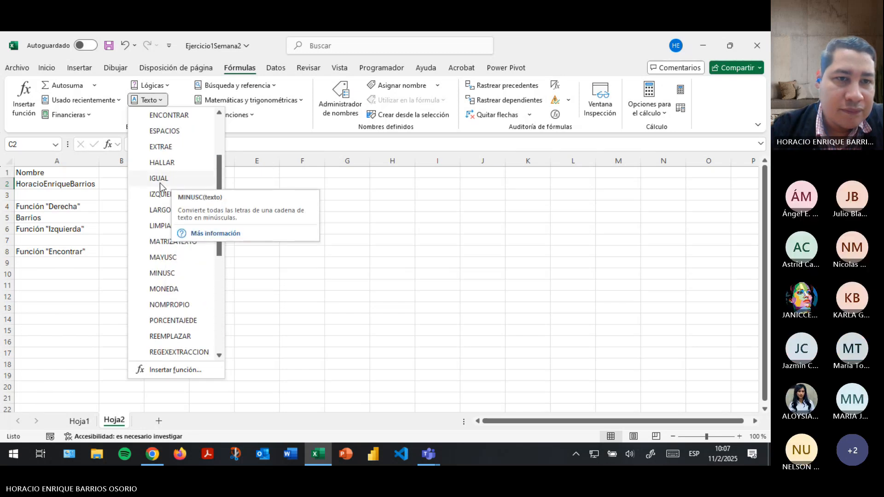
scroll(160, 188, "up", 1)
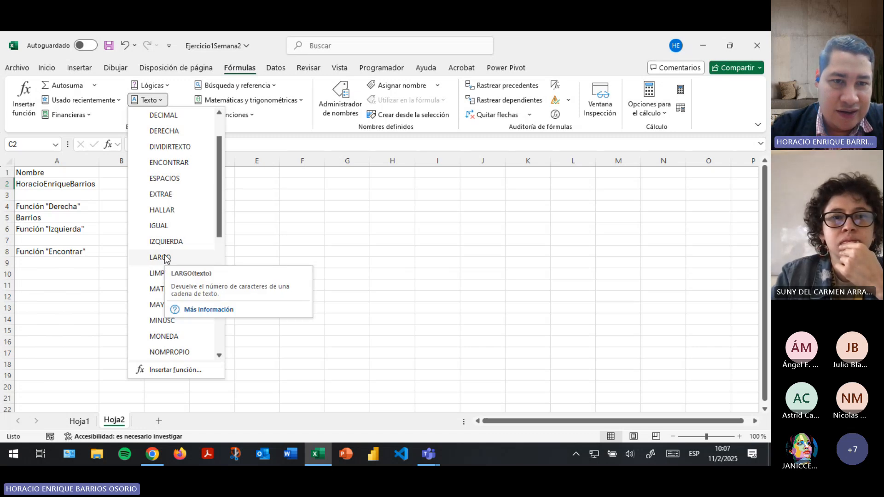
left_click(160, 258)
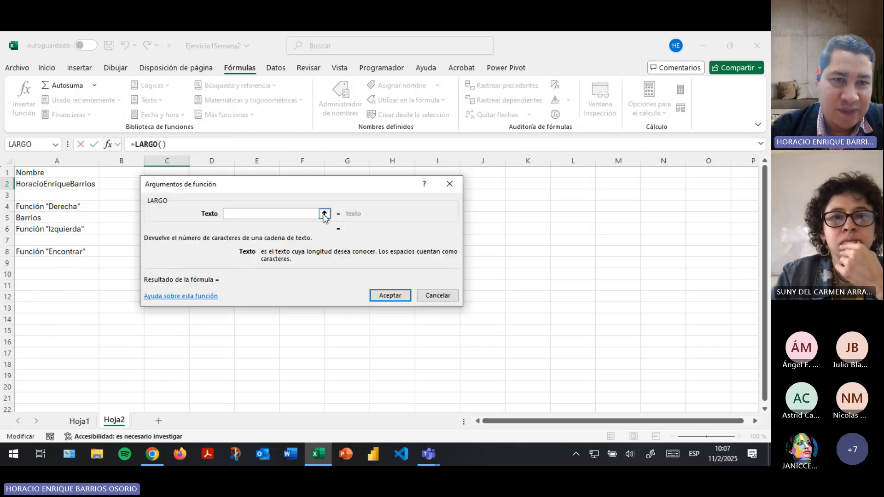
left_click(324, 212)
left_click(50, 184)
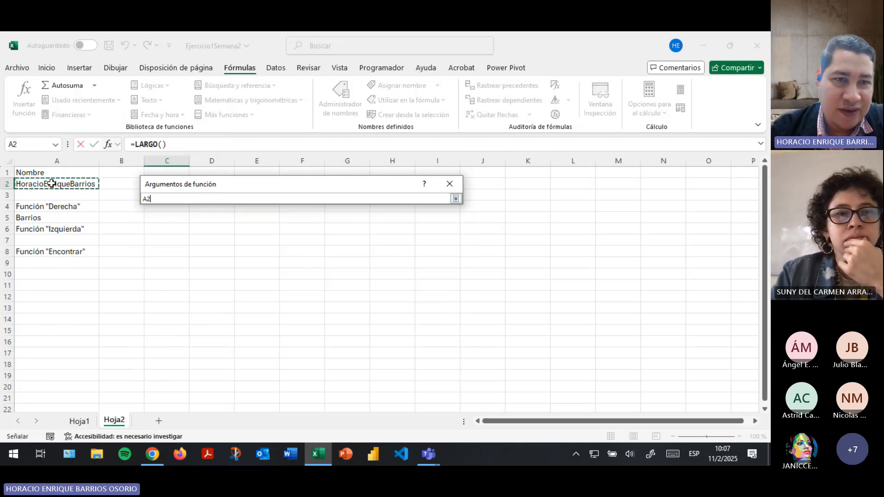
left_click(456, 199)
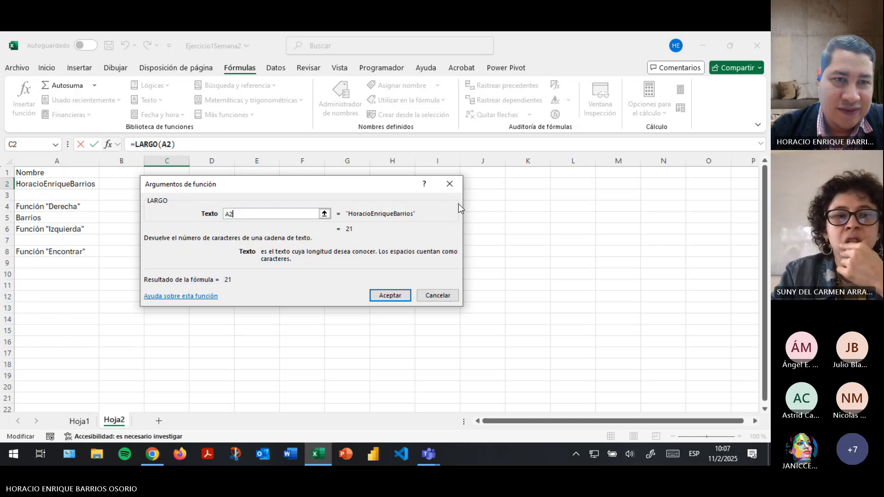
left_click(389, 295)
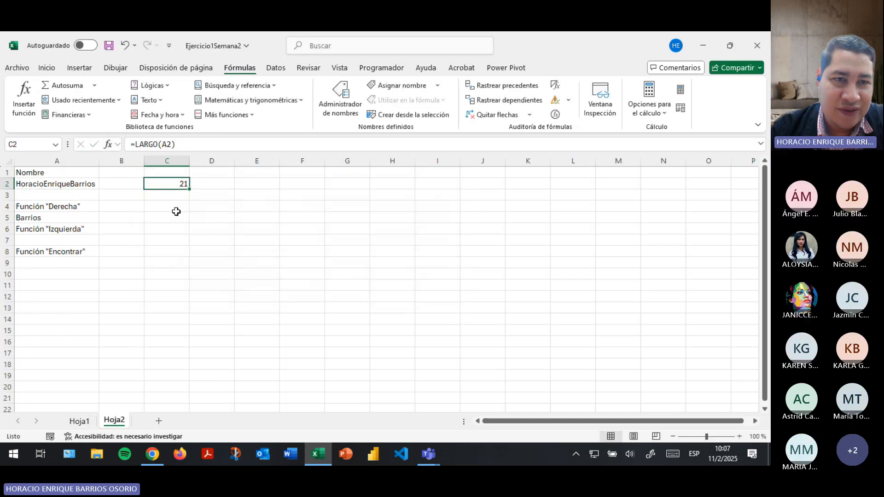
Label C1 Función "Largo" and autofit column C's width.
left_click(170, 173)
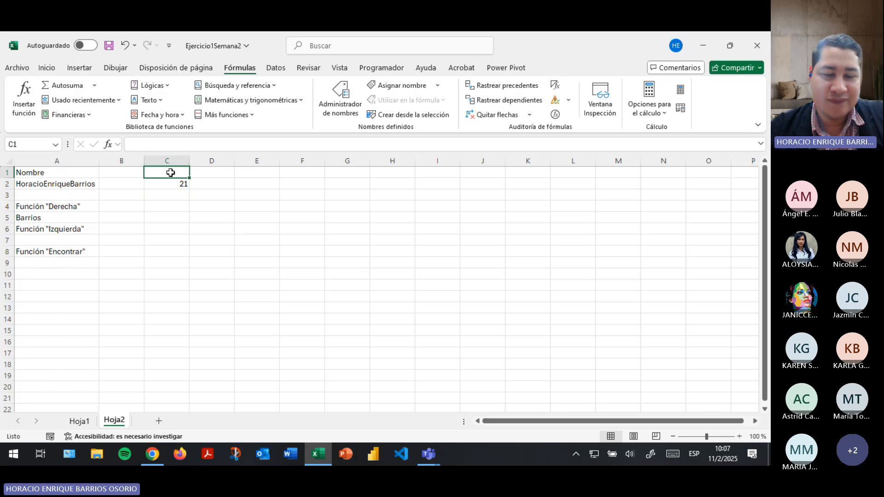
type("Función")
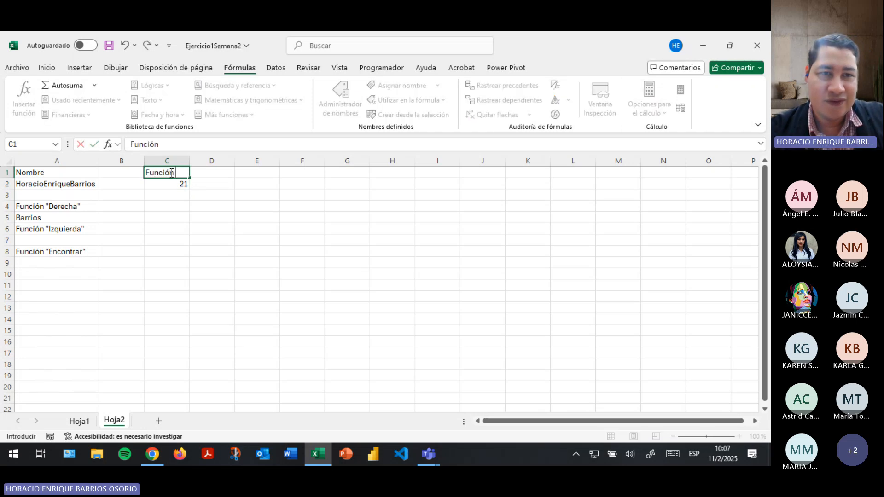
type(" \"Largo")
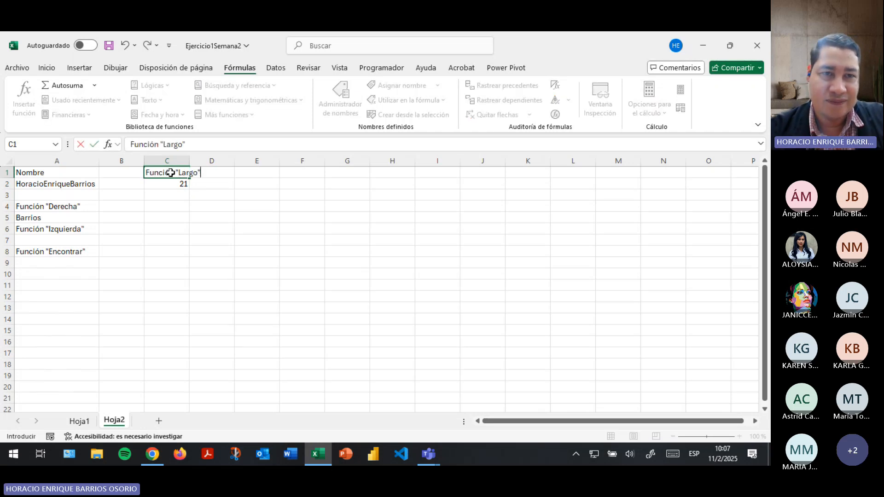
key("Return")
left_click(168, 161)
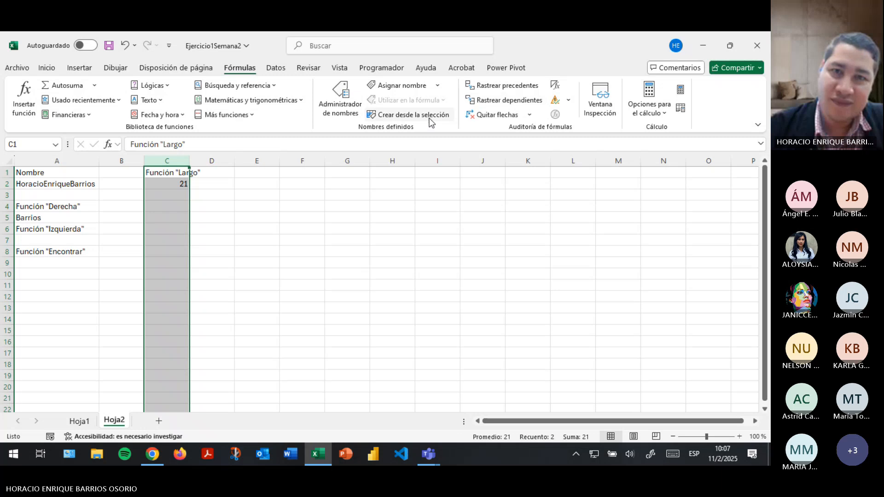
left_click(50, 70)
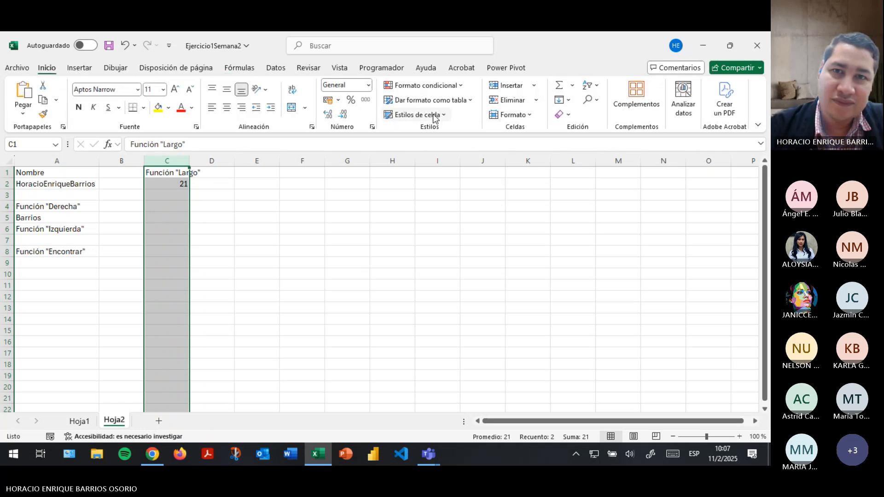
left_click(510, 115)
left_click(550, 200)
left_click(186, 197)
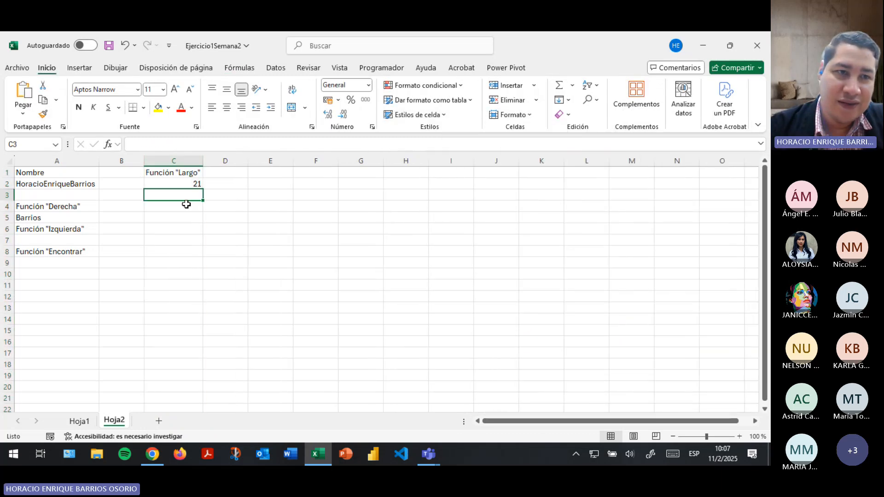
Review the DERECHA formula in A5 and the name in A2, leaving both unchanged.
left_click(70, 211)
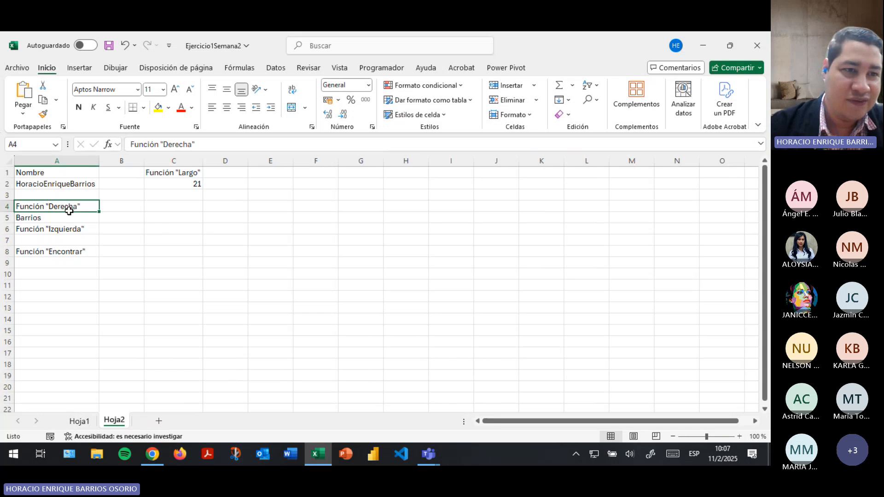
left_click(64, 218)
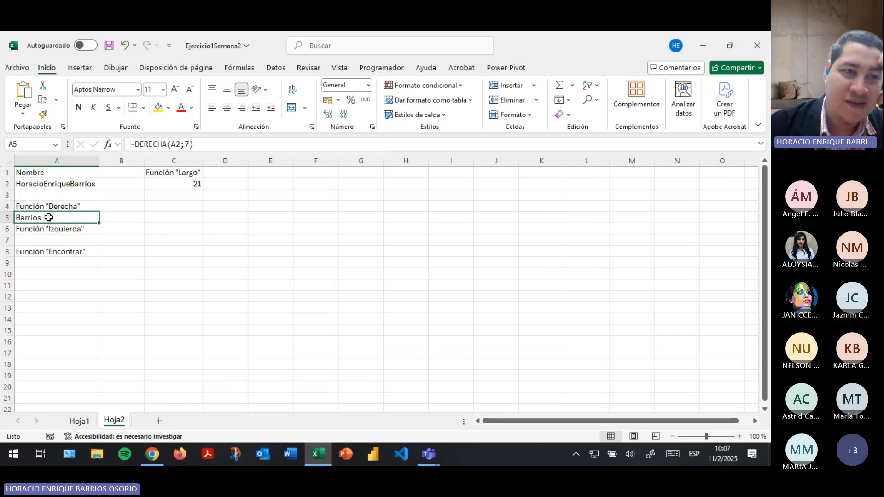
left_click(152, 144)
left_click(191, 143)
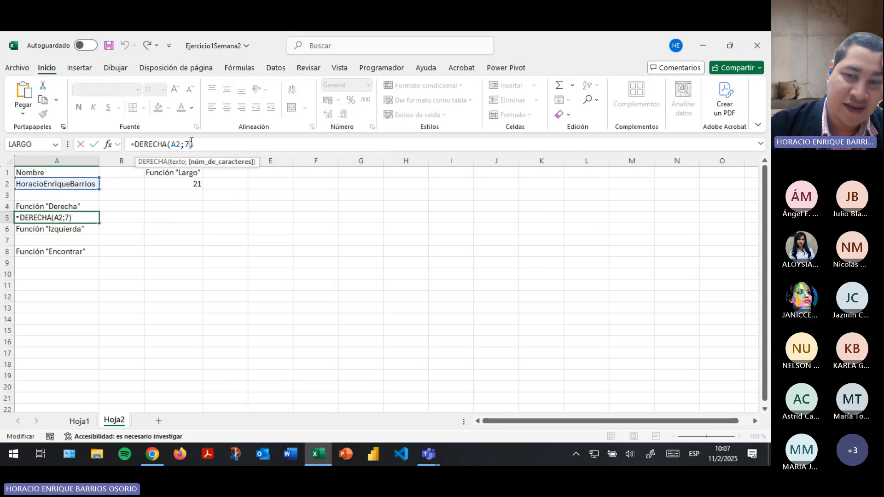
key("Return")
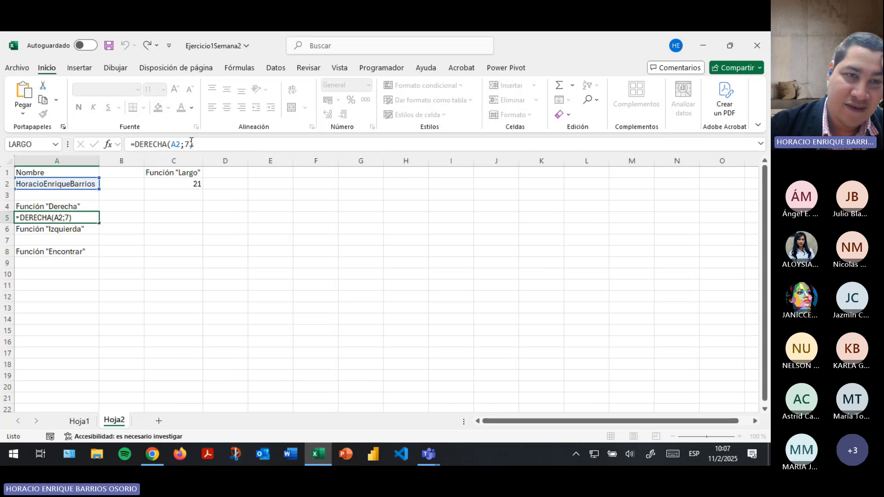
left_click(67, 181)
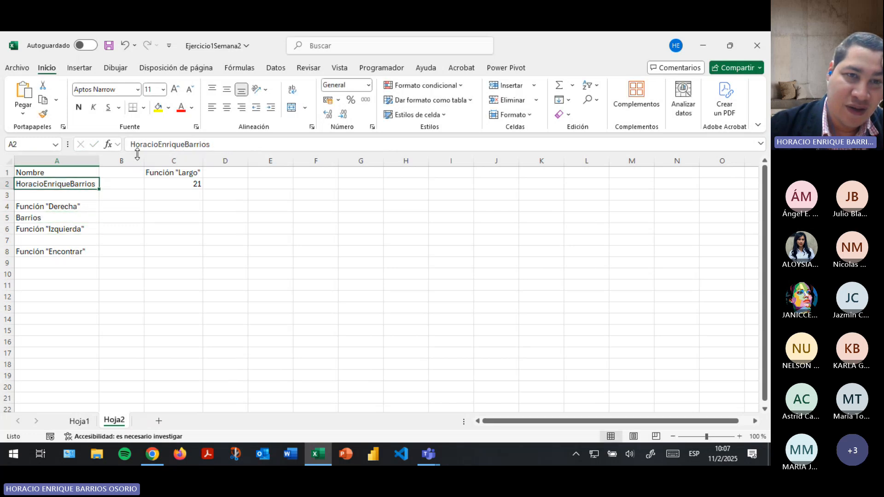
left_click_drag(213, 144, 131, 145)
left_click(218, 144)
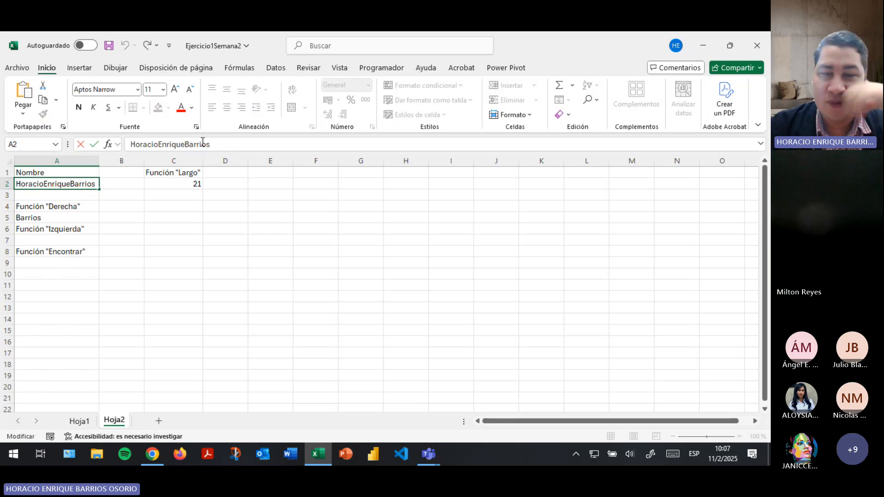
key("Return")
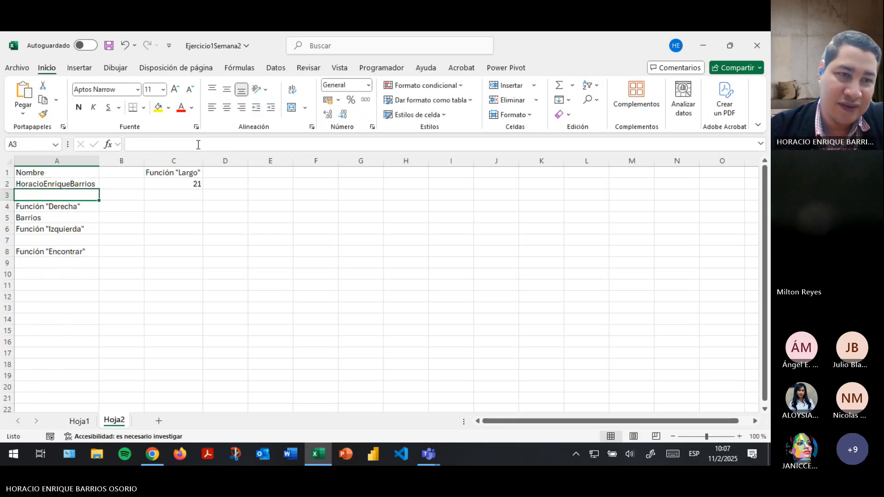
left_click(53, 239)
Insert =IZQUIERDA(A2;7) in A7 to extract the first name.
left_click(239, 67)
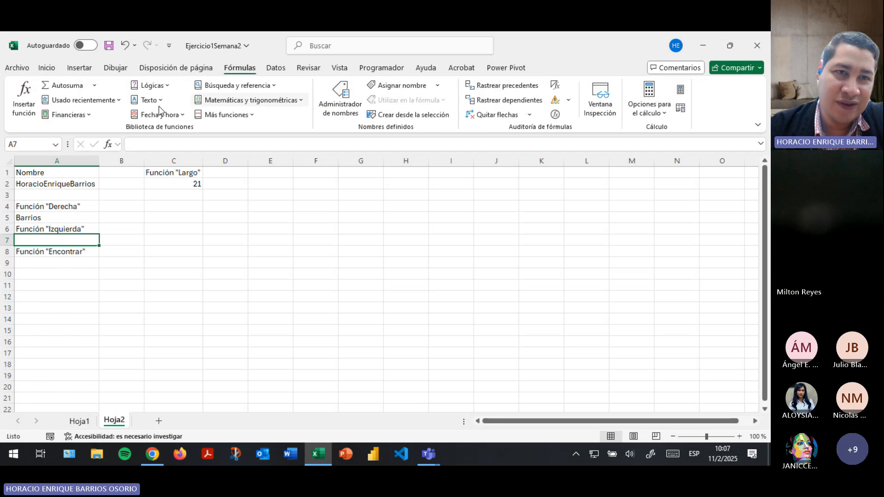
left_click(148, 100)
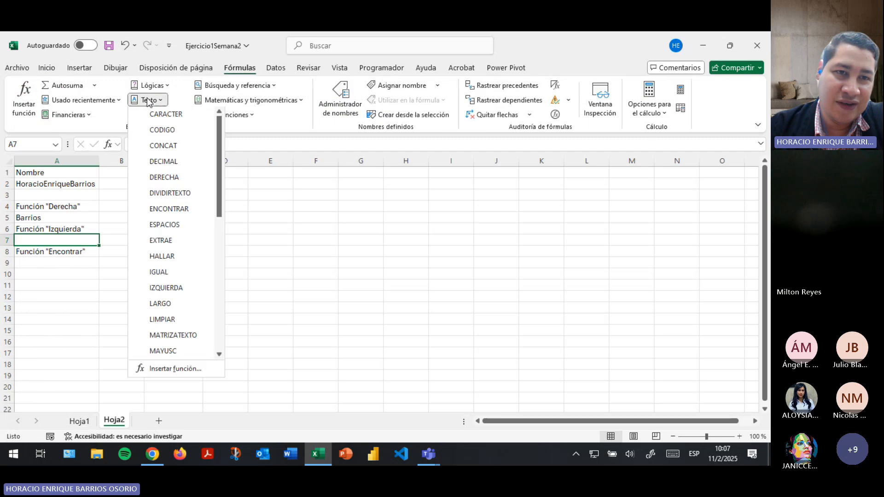
left_click(167, 289)
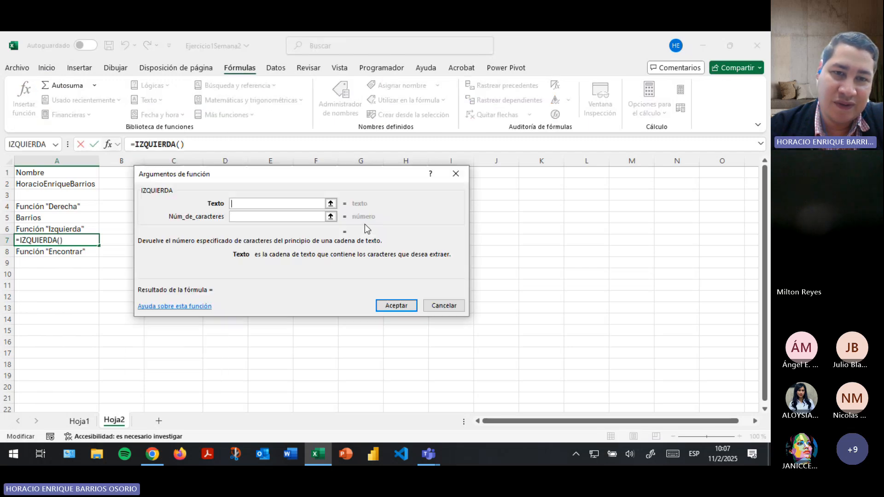
left_click(331, 203)
left_click(52, 186)
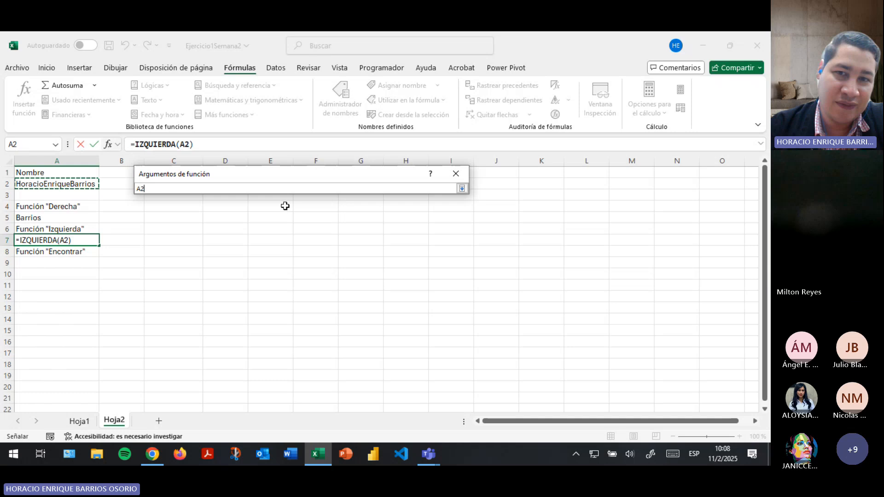
left_click(462, 189)
left_click(252, 212)
type("7")
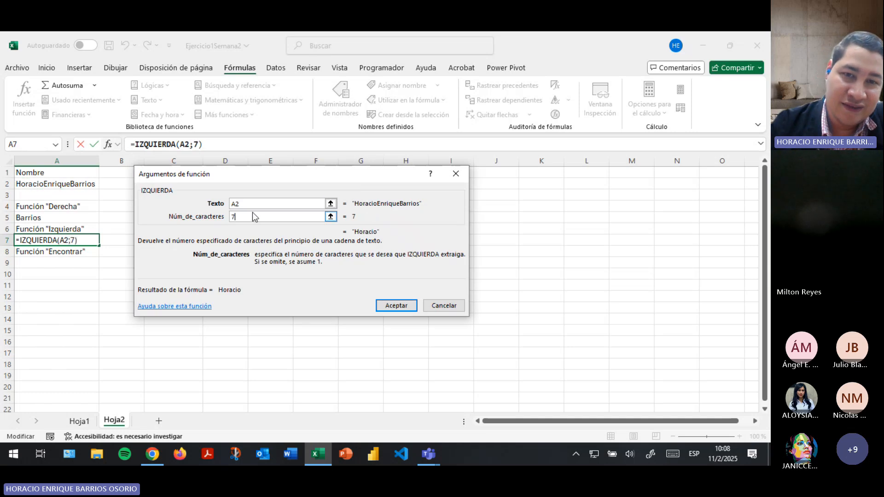
left_click(397, 306)
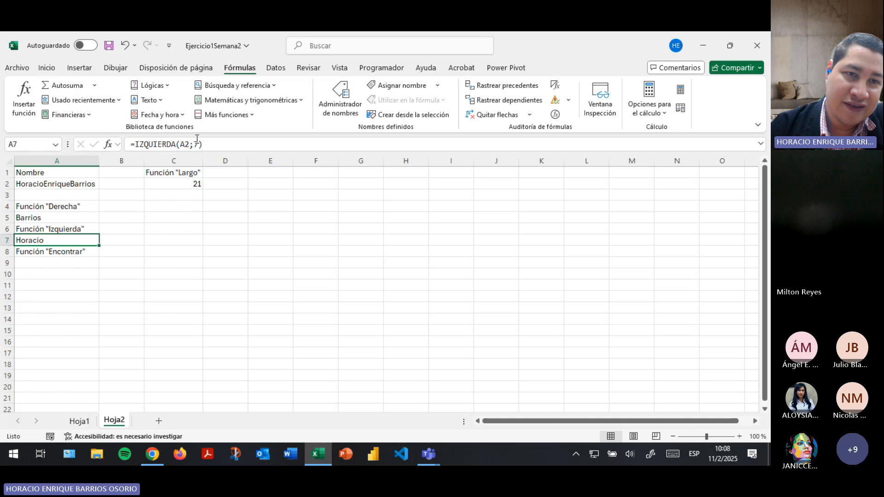
Re-check the name text in A2 and the DERECHA formula in A5 without changes.
left_click(42, 185)
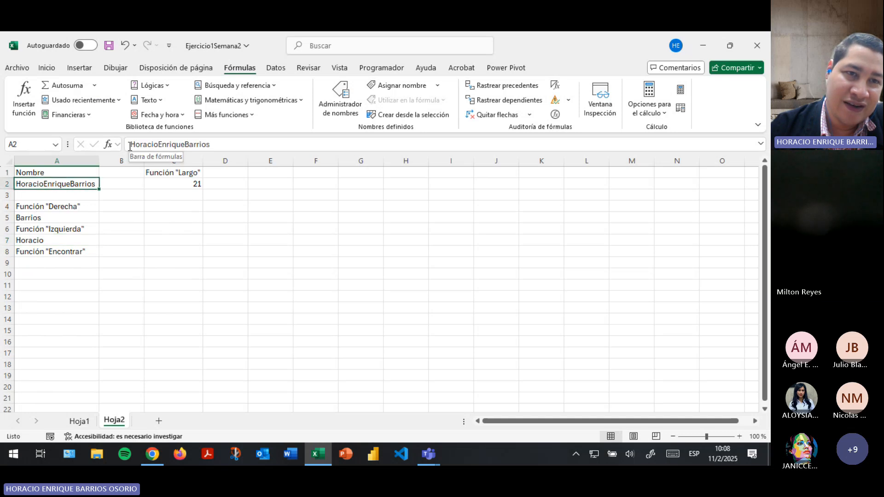
left_click_drag(130, 146, 155, 146)
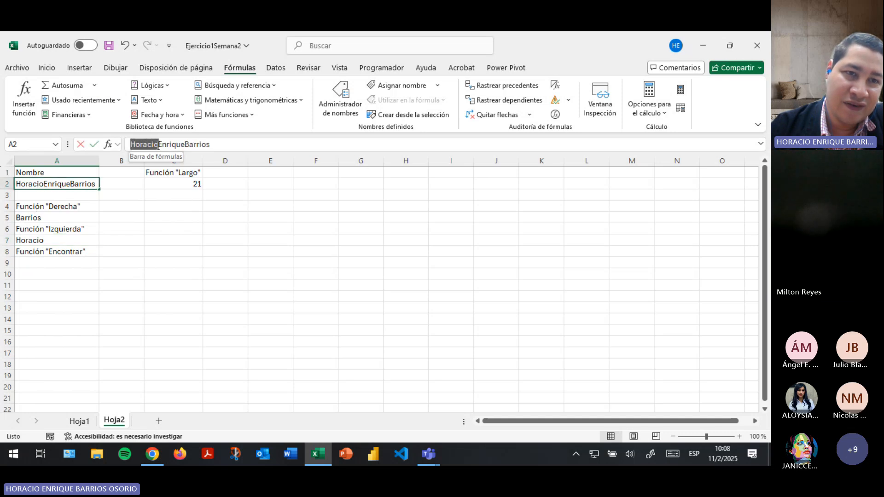
key("Return")
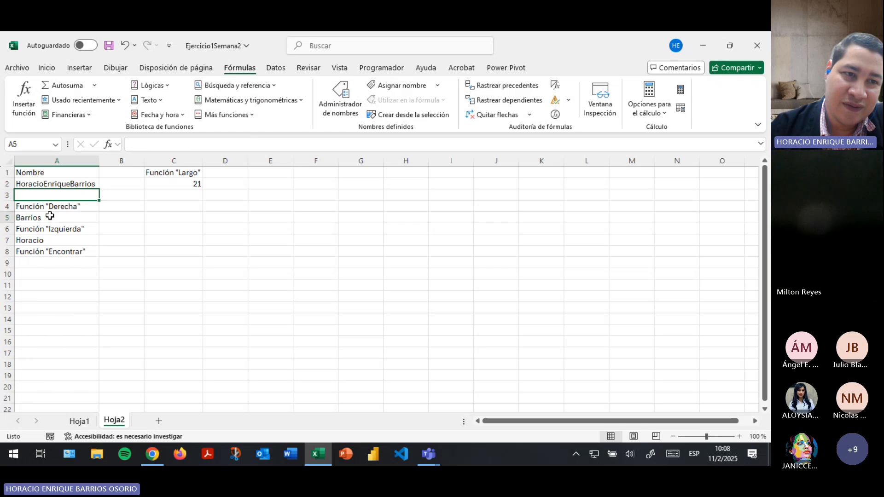
left_click(55, 217)
left_click(61, 183)
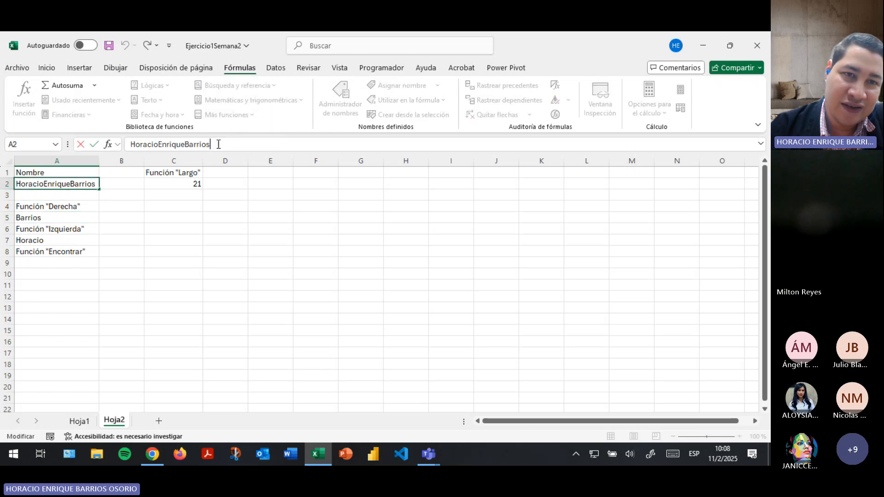
left_click_drag(206, 146, 138, 142)
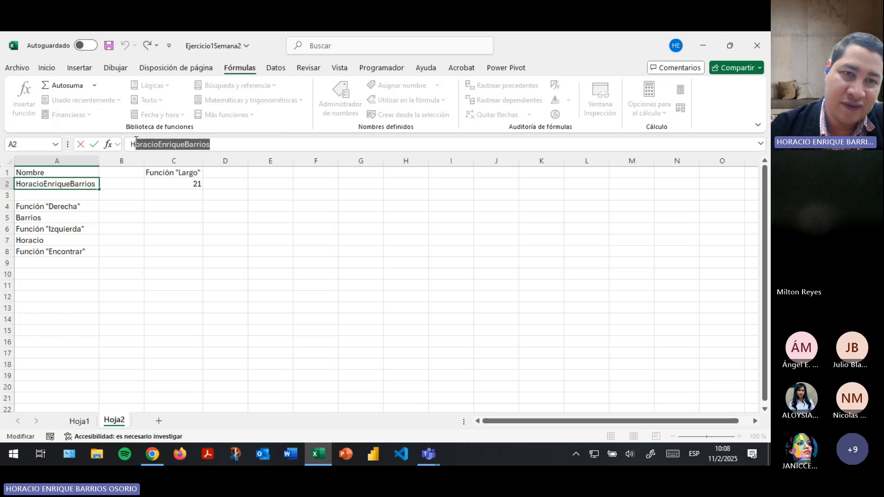
key("Return")
left_click(71, 266)
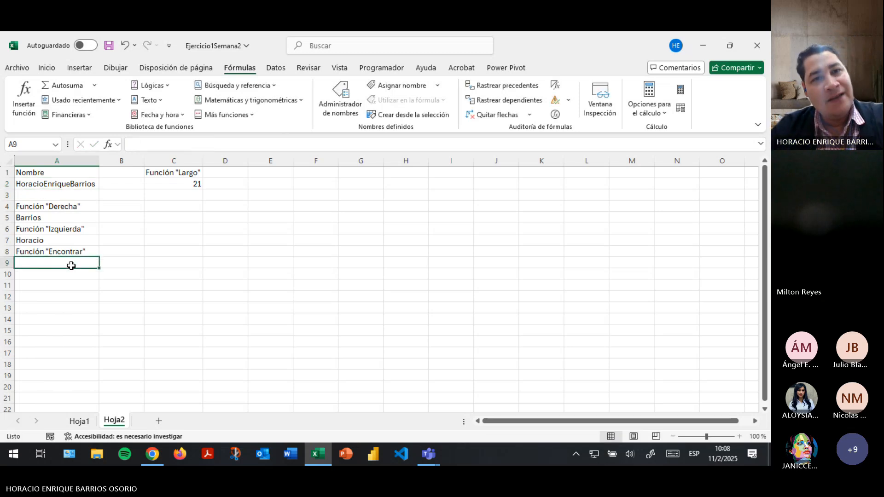
left_click(148, 100)
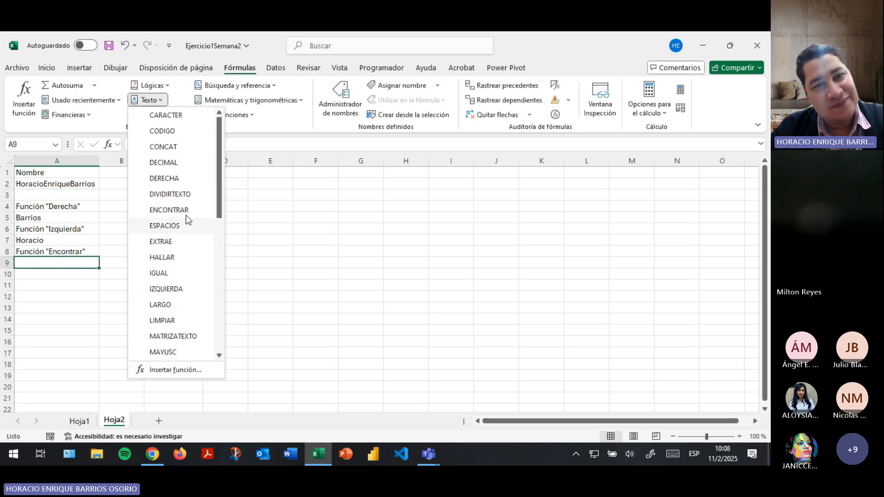
left_click(170, 210)
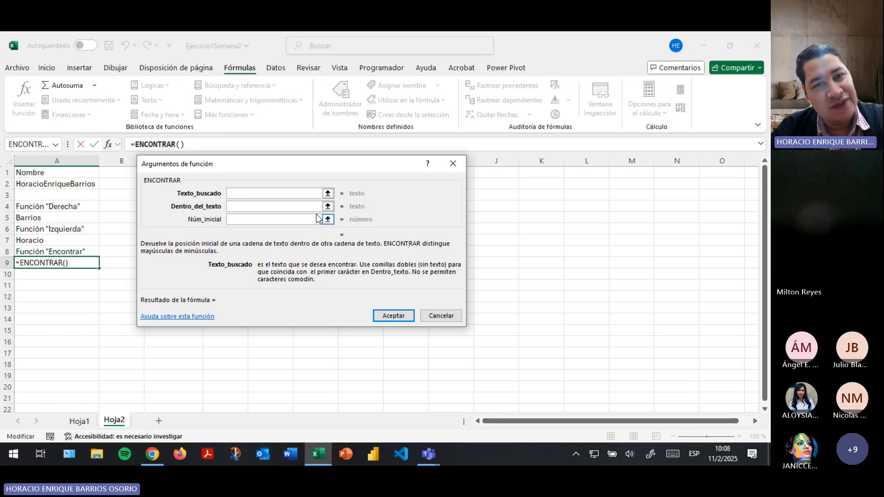
left_click(328, 193)
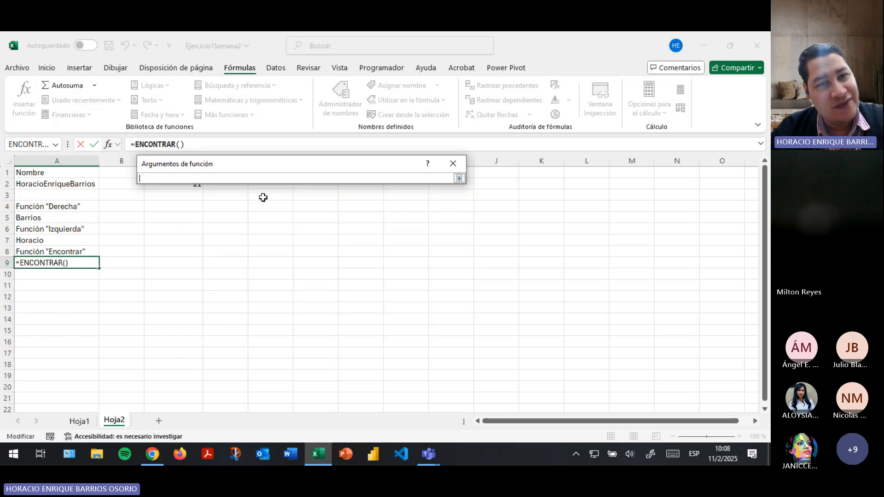
left_click(458, 180)
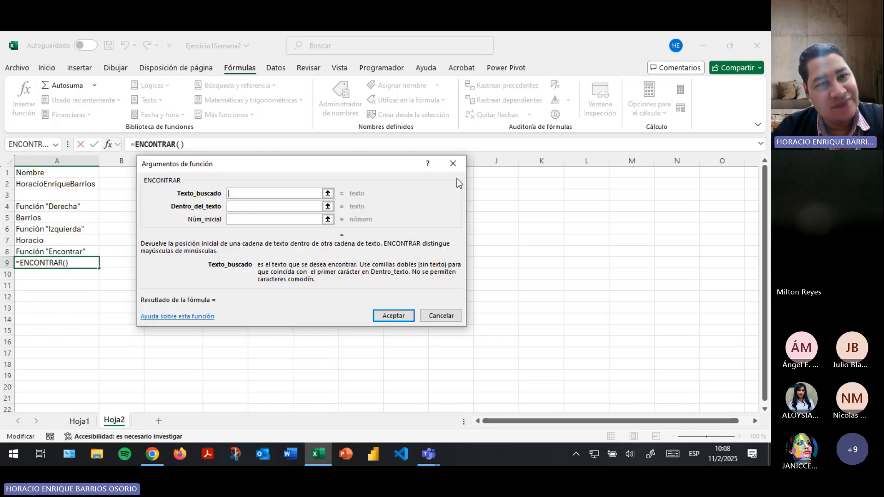
left_click(405, 315)
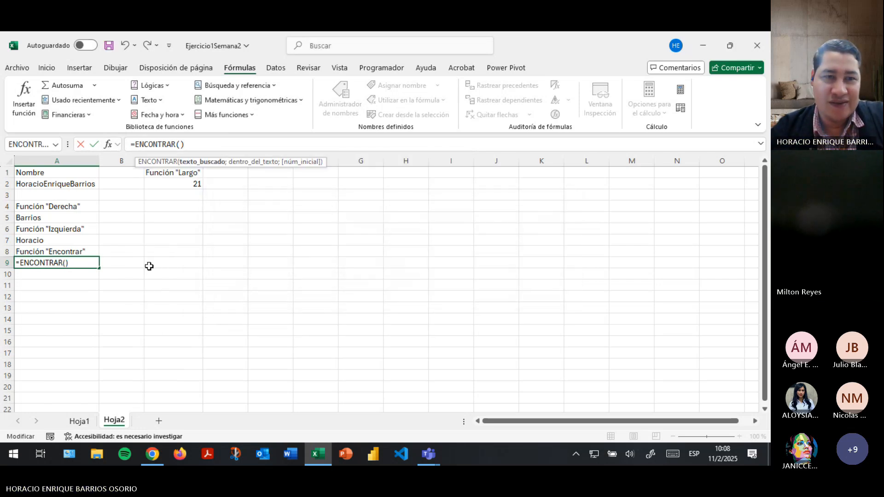
key("BackSpace")
key("BackSpace")
key("BackSpace")
key("BackSpace")
key("BackSpace")
key("BackSpace")
key("BackSpace")
key("BackSpace")
key("BackSpace")
key("BackSpace")
key("BackSpace")
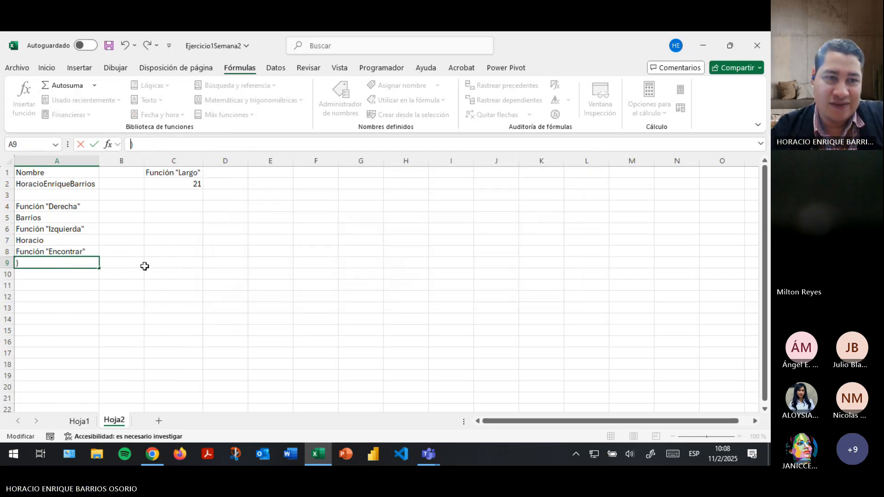
key("Escape")
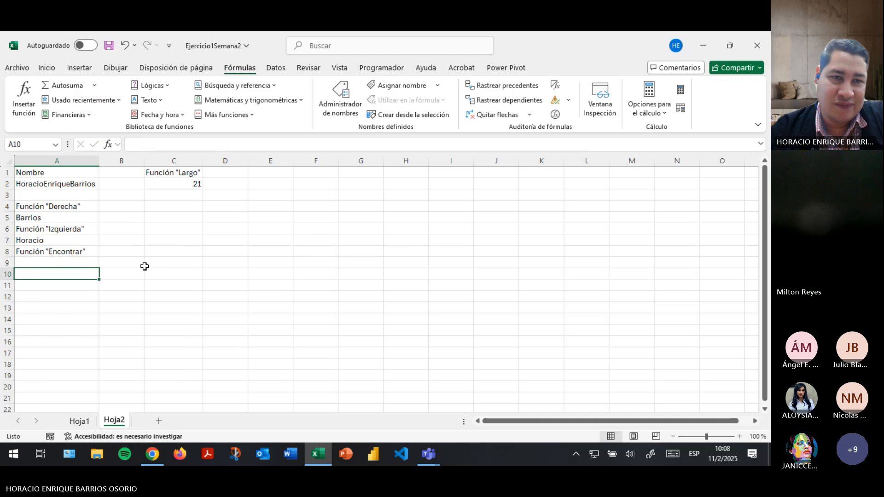
Move the Función "Largo" example from C1:C2 into column A.
left_click(284, 173)
type("T")
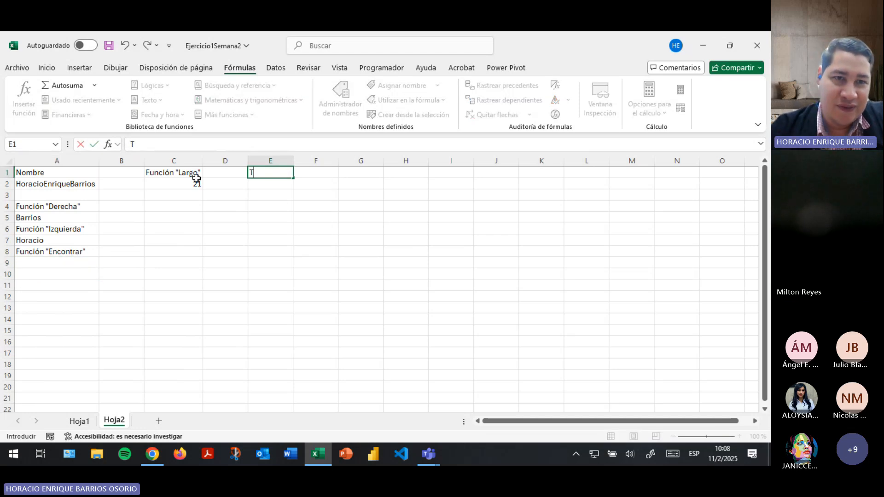
left_click_drag(193, 175, 54, 286)
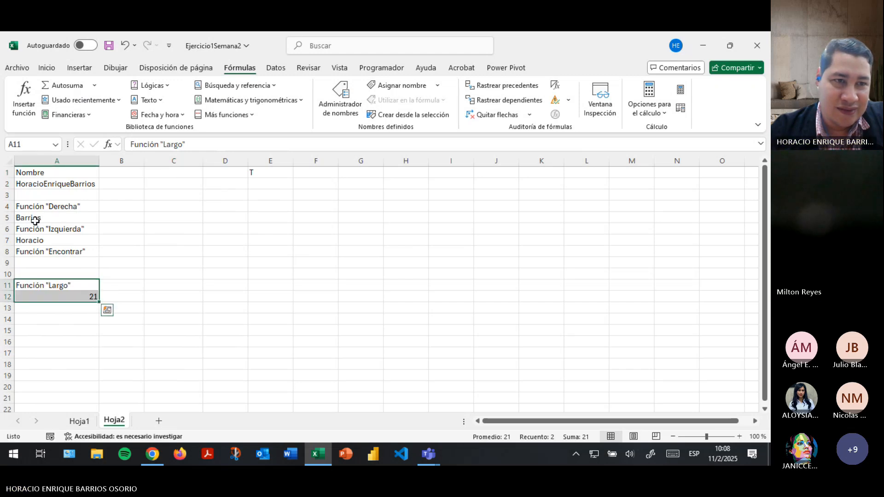
Shift the Izquierda, Encontrar and Largo examples down so blank rows separate each block.
left_click_drag(35, 228, 33, 251)
left_click_drag(97, 238, 97, 251)
left_click(36, 284)
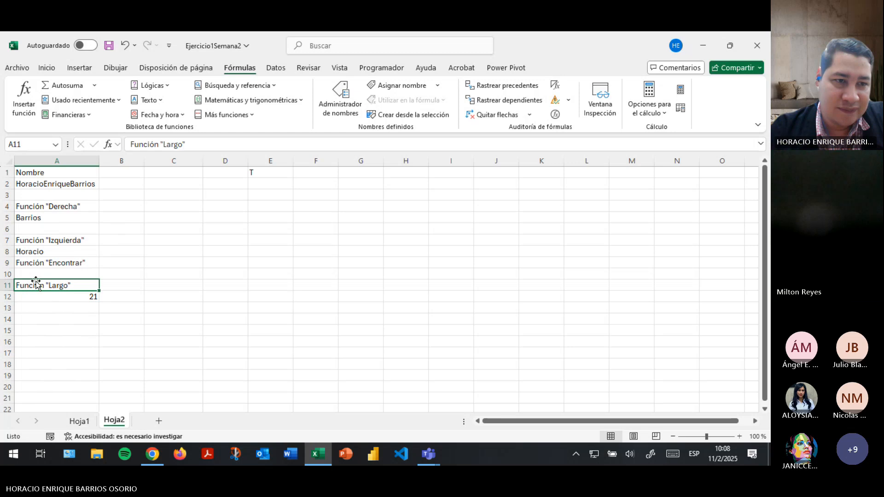
left_click_drag(35, 285, 31, 315)
left_click(45, 261)
left_click_drag(45, 261, 33, 326)
left_click(262, 173)
type("T")
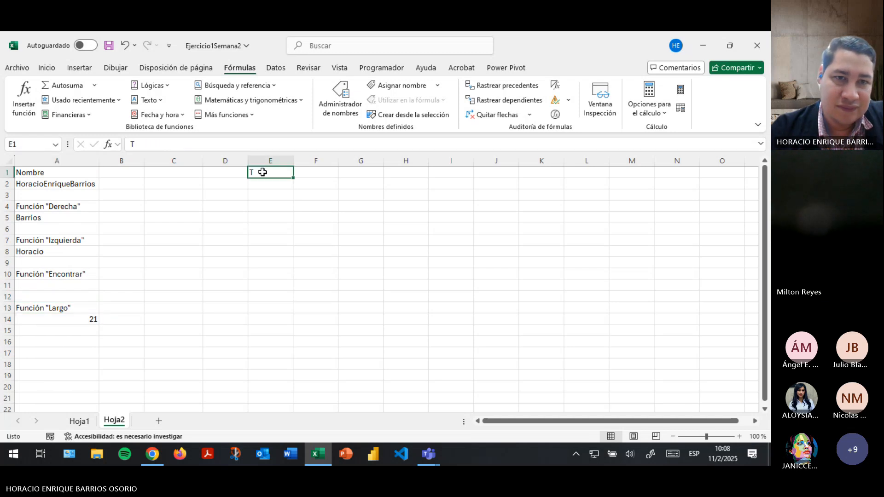
key("Escape")
Put the heading 'Texto a buscar' in C1 and the first name to find in C2.
left_click(184, 172)
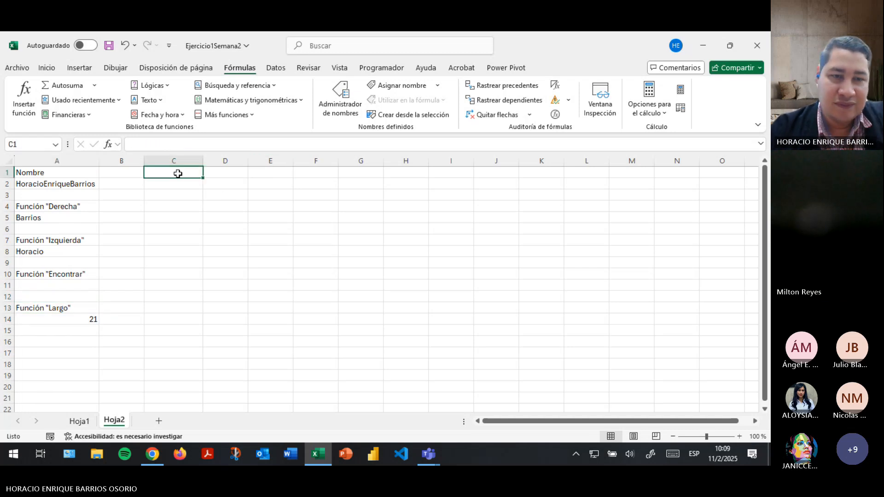
type("Texto a b")
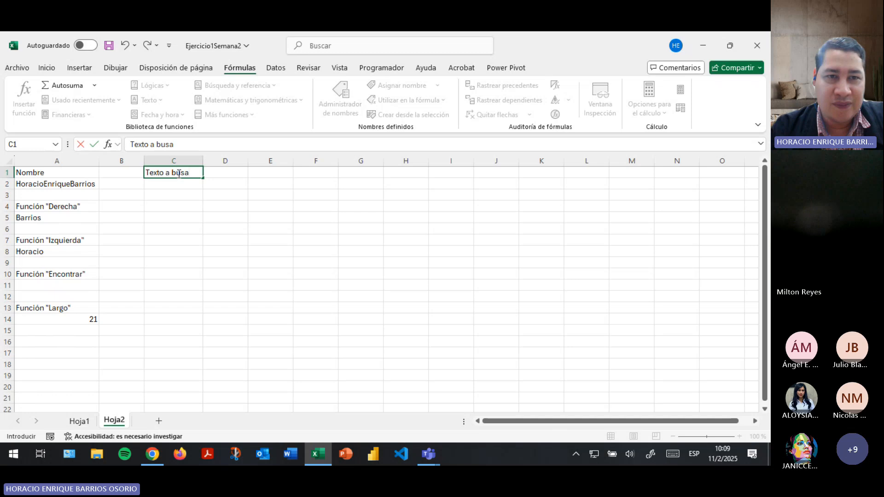
type("uscar")
key("Return")
type("Horacio")
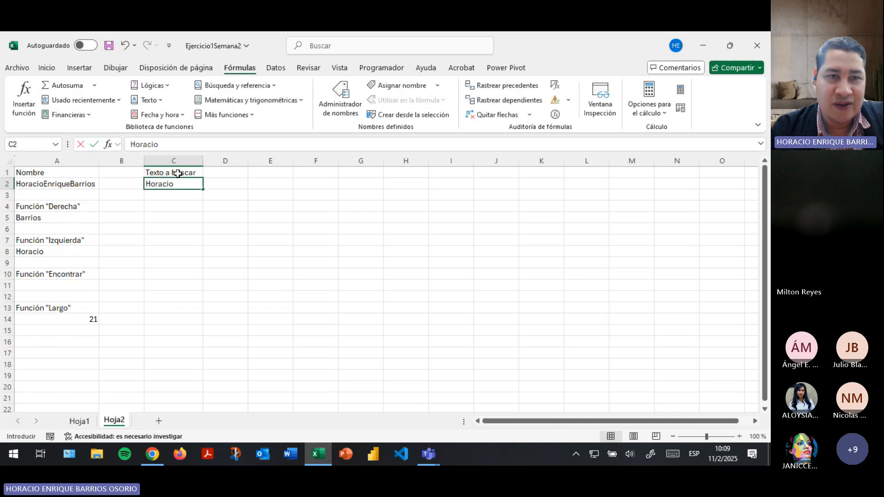
key("Return")
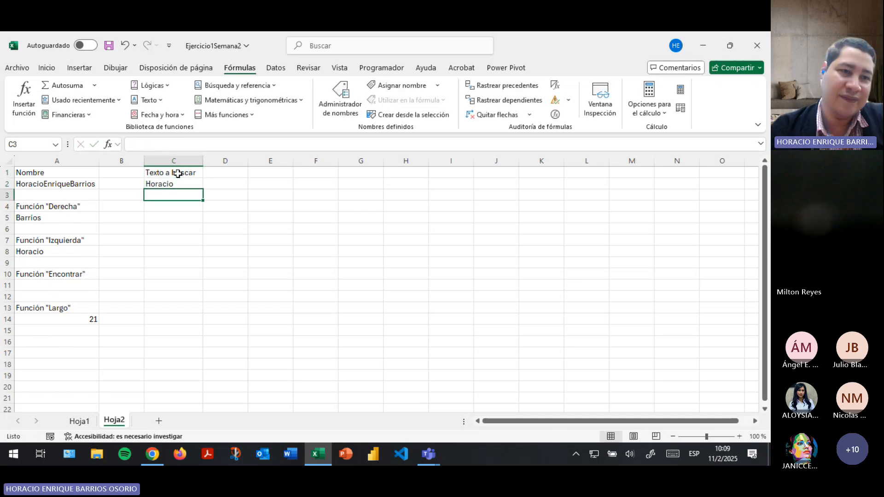
left_click(74, 285)
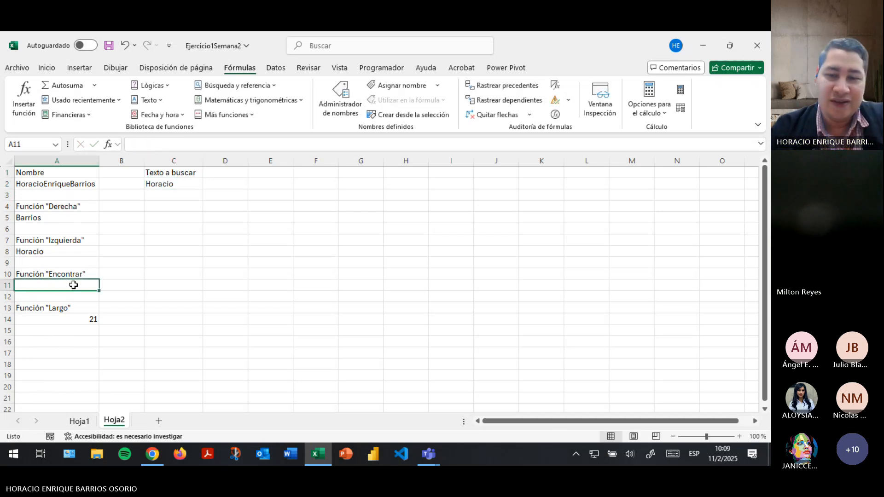
Insert the ENCONTRAR function in A11 with C2 as Texto_buscado.
left_click(155, 101)
left_click(184, 212)
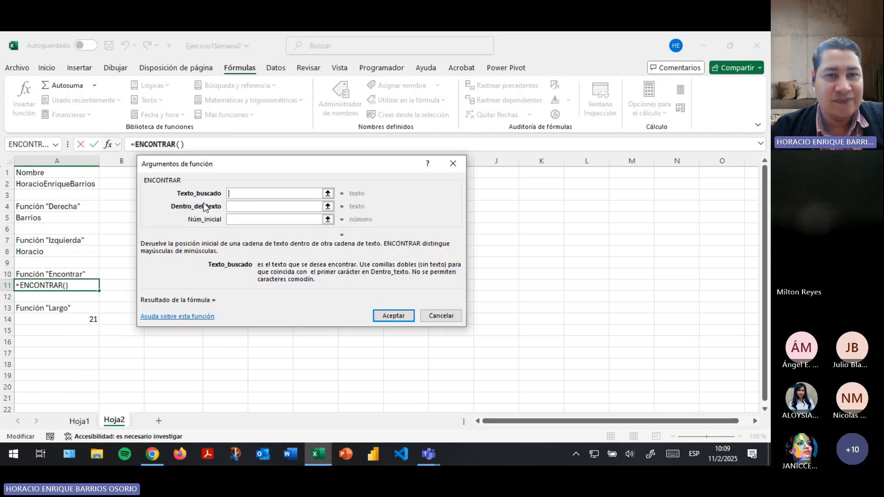
left_click(327, 193)
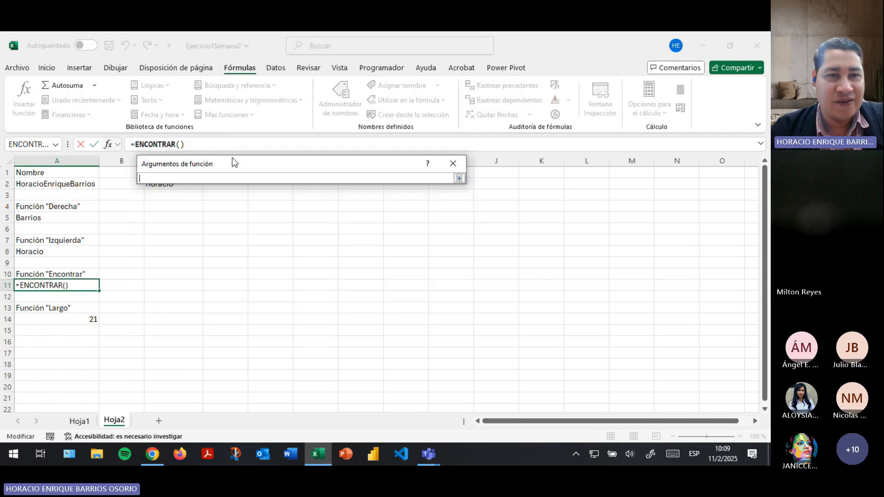
left_click_drag(232, 162, 308, 202)
left_click(159, 184)
left_click_drag(252, 215, 209, 215)
type("\"Horacio")
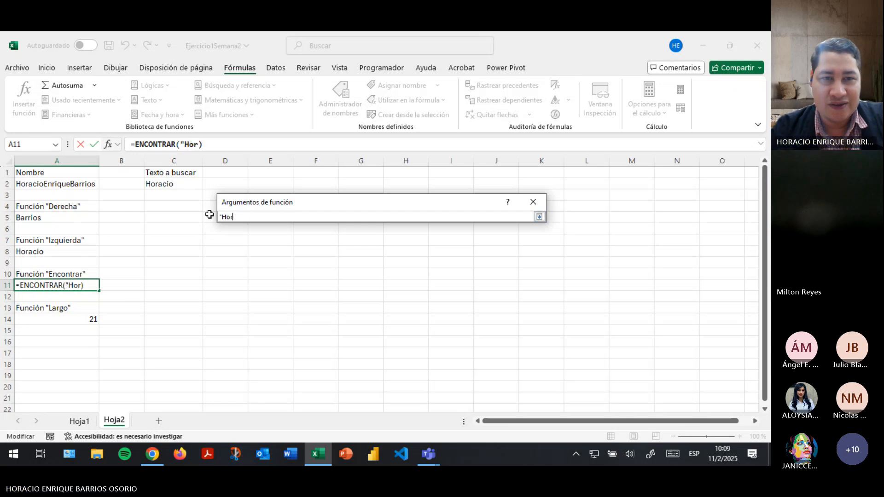
key("BackSpace")
key("BackSpace")
key("BackSpace")
key("BackSpace")
key("BackSpace")
key("BackSpace")
key("BackSpace")
key("BackSpace")
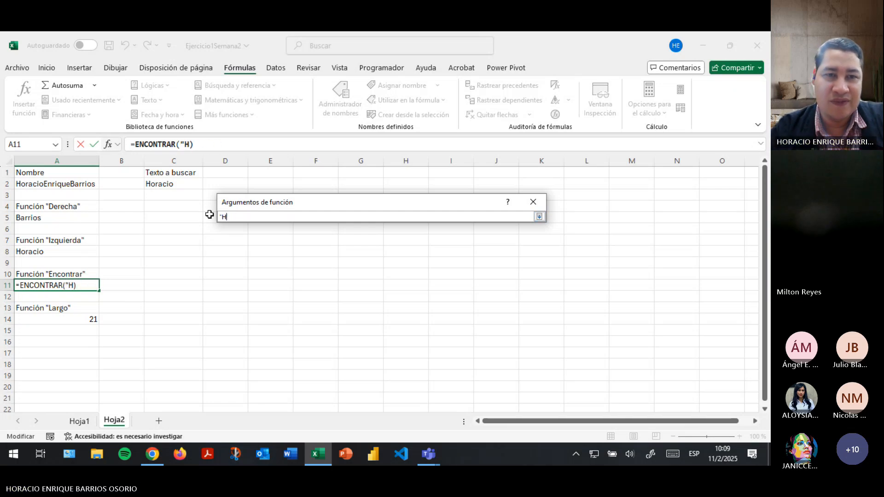
left_click(173, 183)
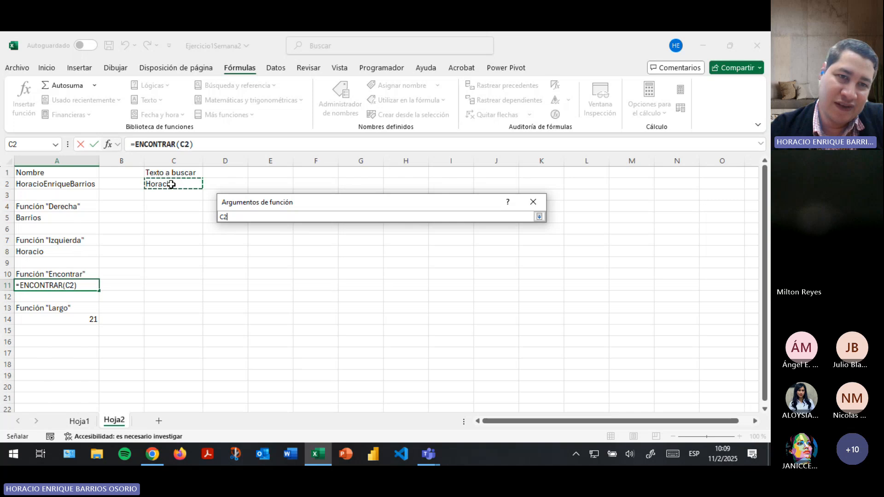
left_click(540, 217)
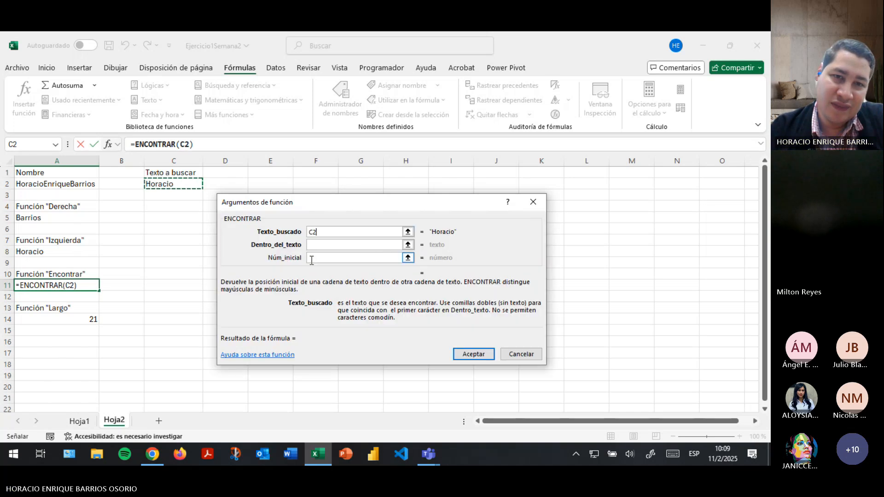
Set Dentro_del_texto to A2, leave Núm_inicial empty, and accept, returning 1.
left_click(314, 243)
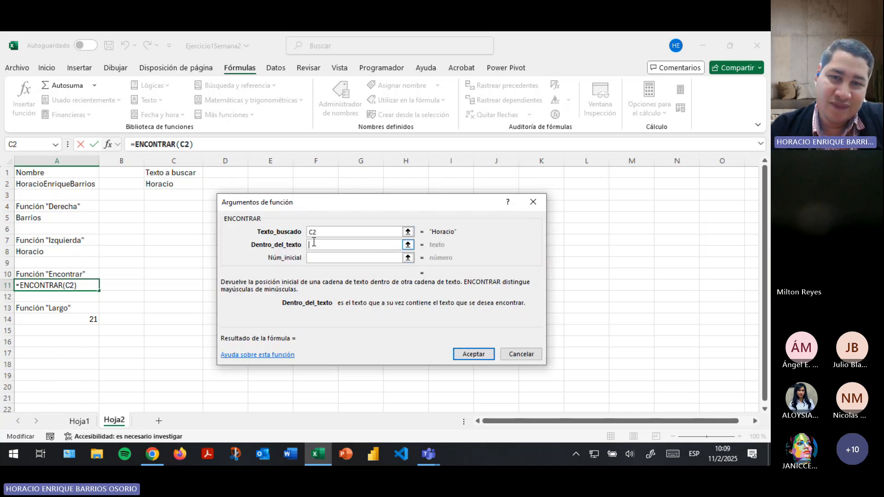
left_click(60, 184)
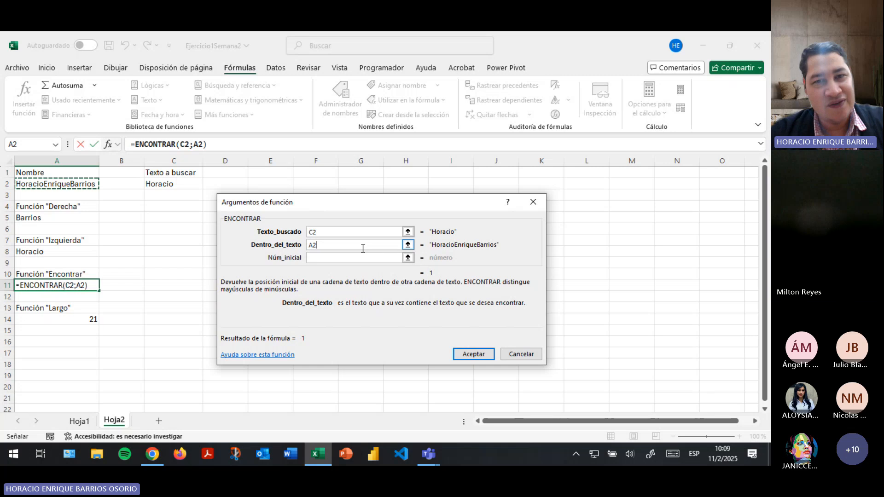
left_click(350, 257)
left_click(341, 261)
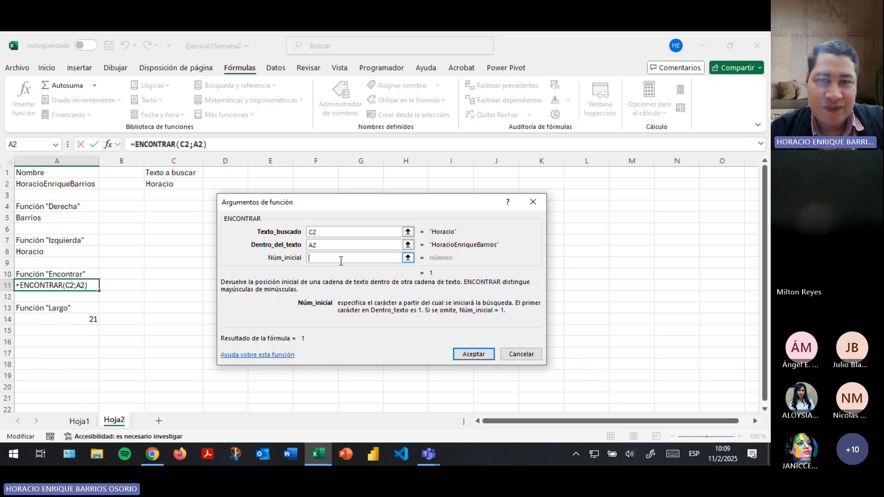
type("5")
key("BackSpace")
type("1")
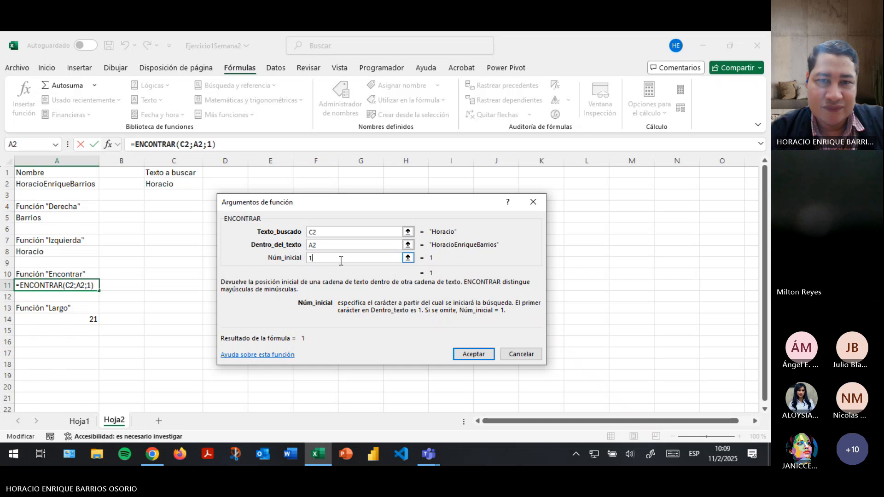
key("BackSpace")
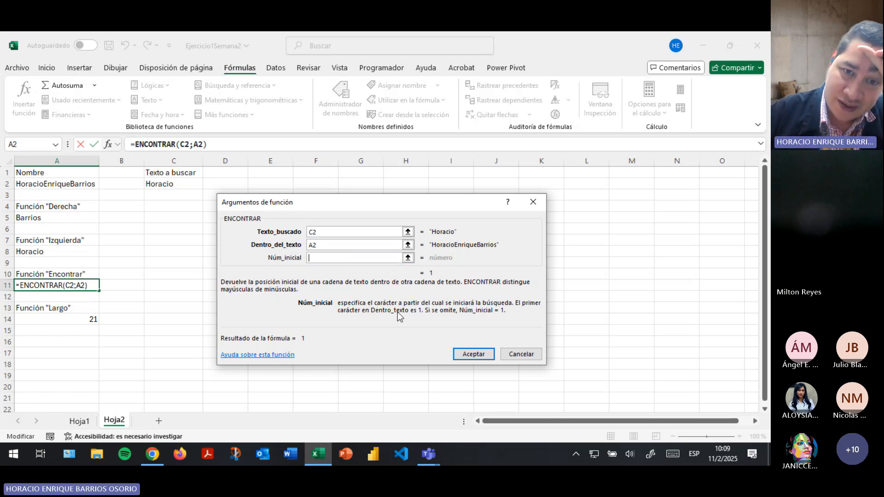
double_click(322, 245)
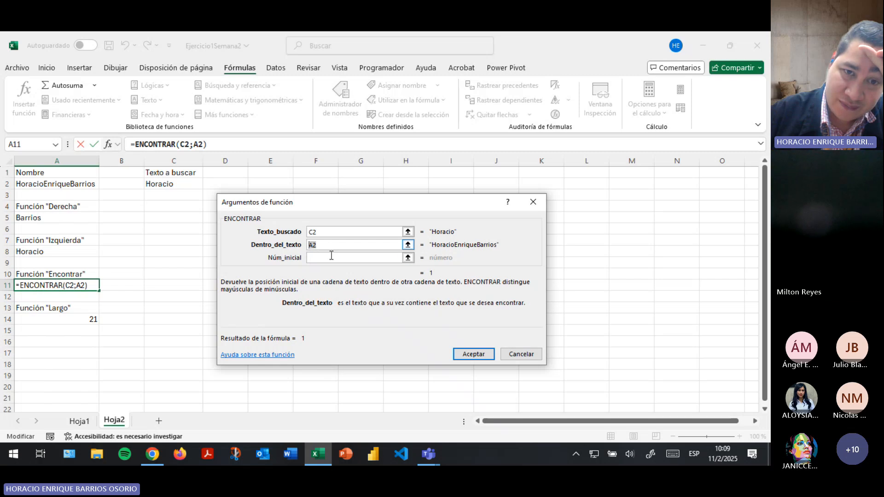
left_click(333, 262)
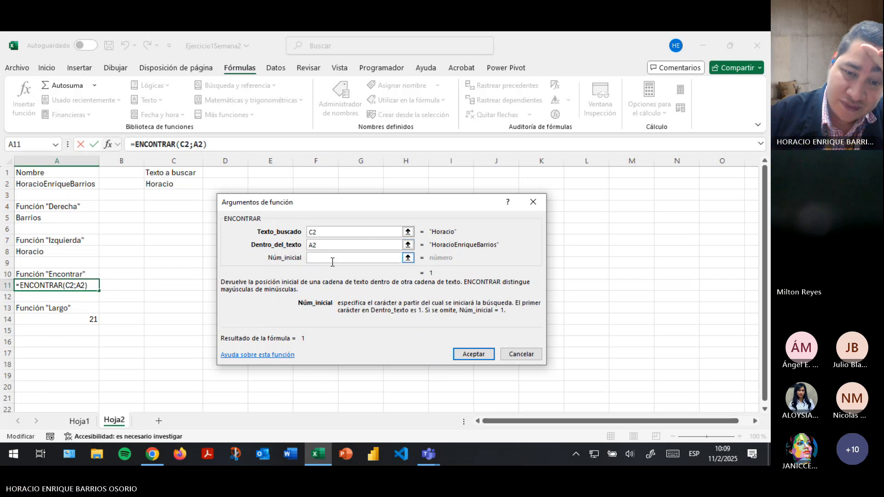
type("0")
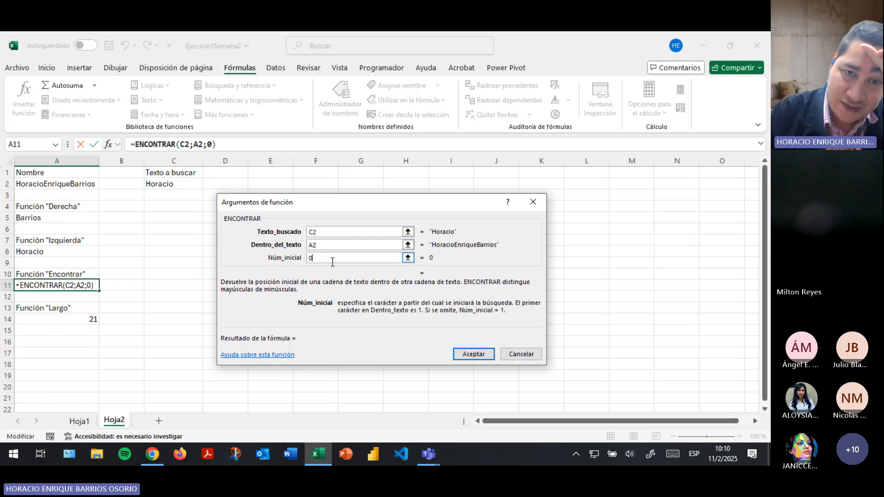
key("BackSpace")
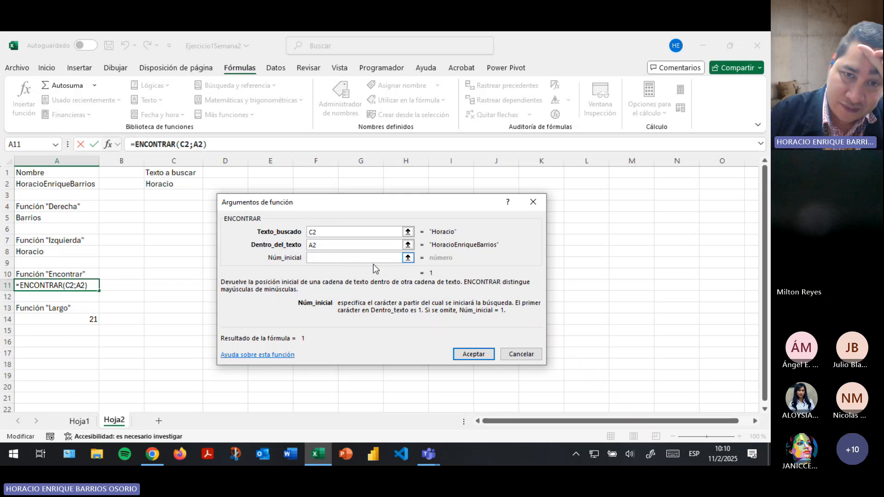
left_click(470, 354)
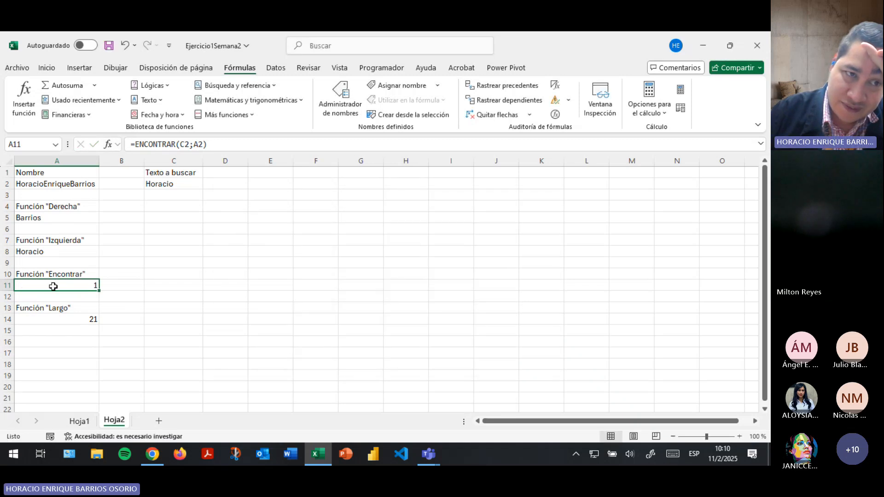
Make the labels in A1, A4, A7, A10, A13 and C1 bold.
left_click(64, 274)
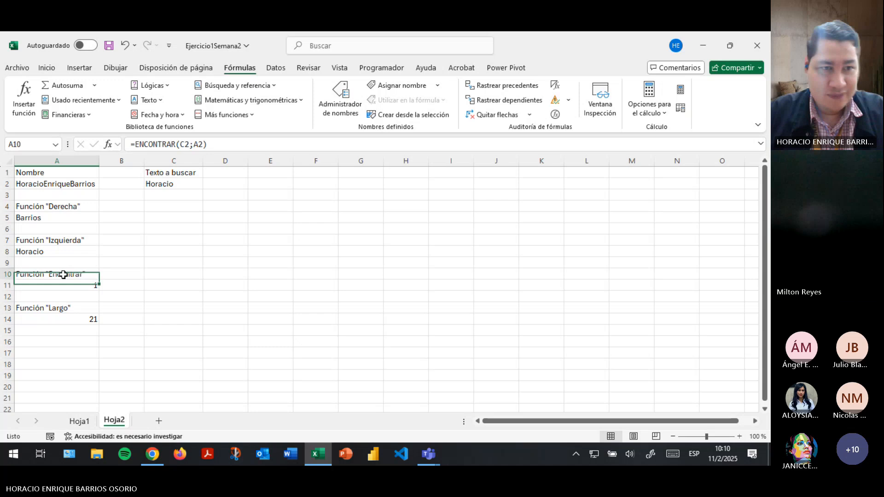
left_click(67, 312, "ctrl")
left_click(75, 240, "ctrl")
left_click(76, 203, "ctrl")
left_click(67, 176, "ctrl")
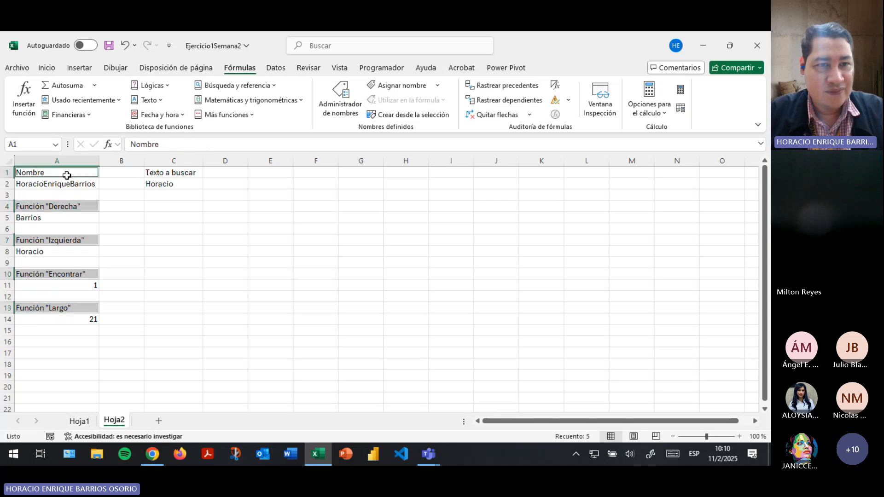
left_click(193, 172, "ctrl")
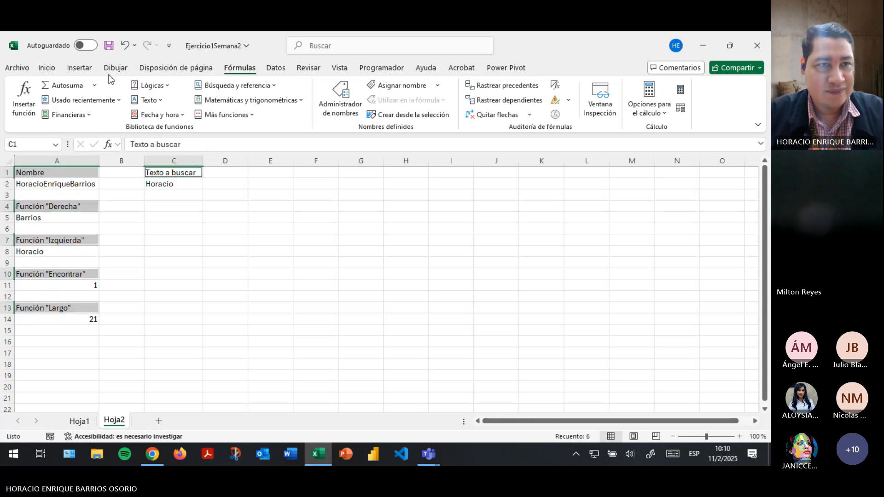
left_click(46, 68)
left_click(79, 108)
left_click(102, 318)
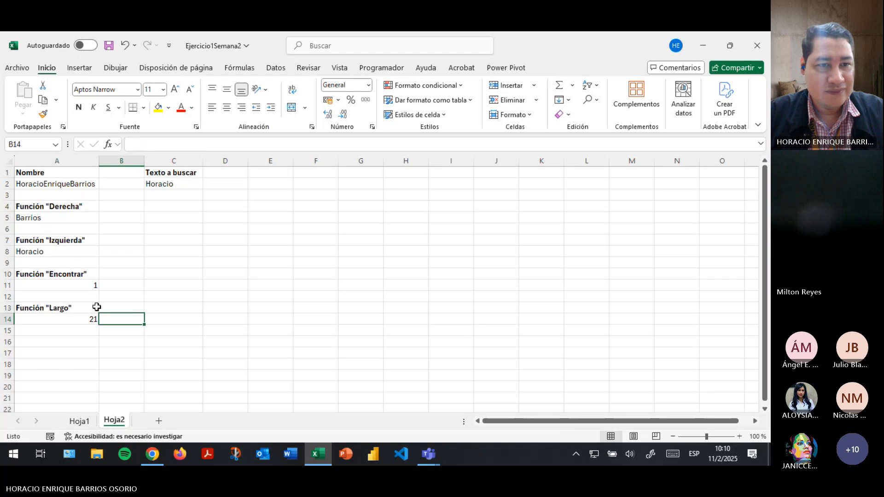
Review the ENCONTRAR formula in A11, then return to the Hoja1 employee table.
left_click(89, 286)
left_click(225, 142)
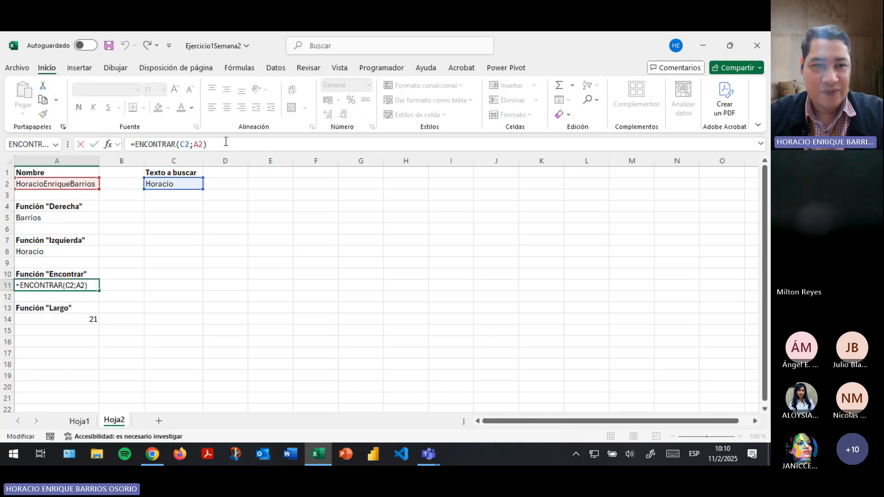
key("Return")
left_click(80, 238)
left_click(61, 275)
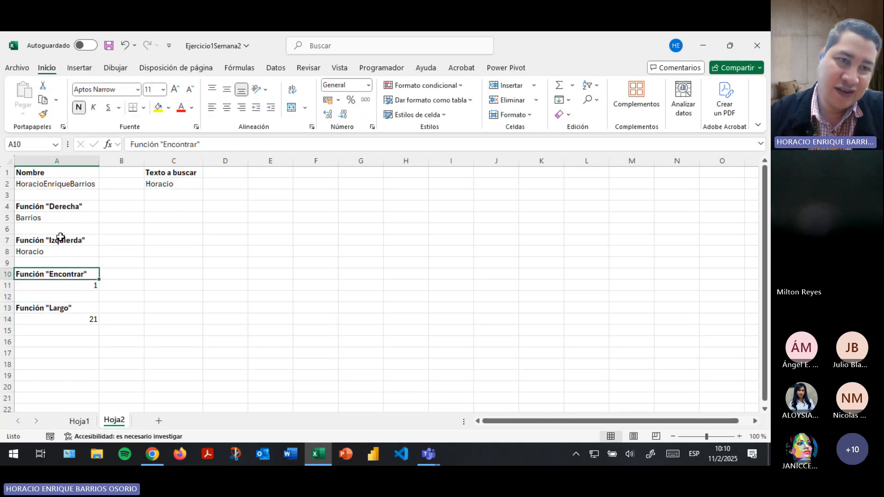
left_click(62, 285)
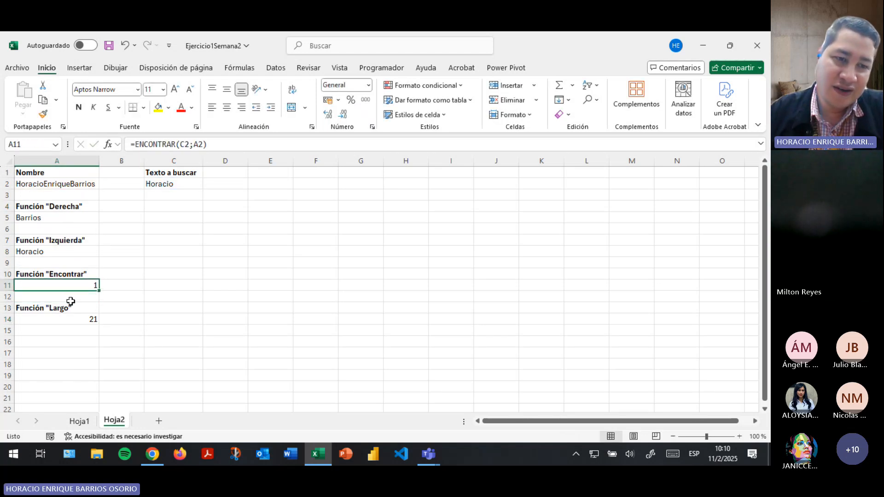
left_click(79, 421)
Select G2 on Hoja1 and open its Primer nombre formula for inspection.
left_click(640, 192)
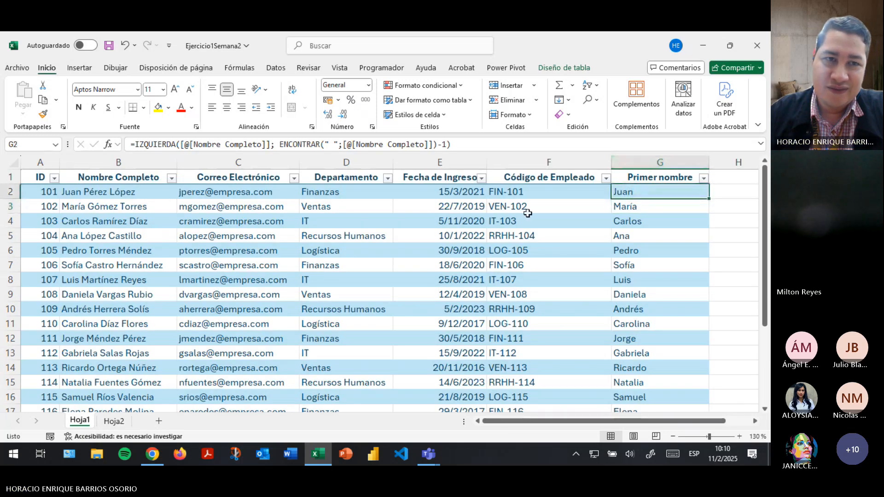
left_click(114, 421)
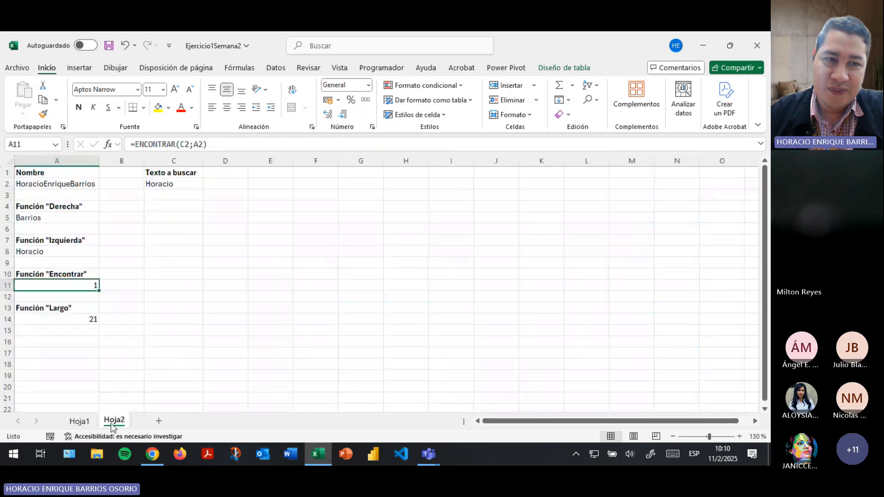
left_click(79, 421)
left_click(173, 144)
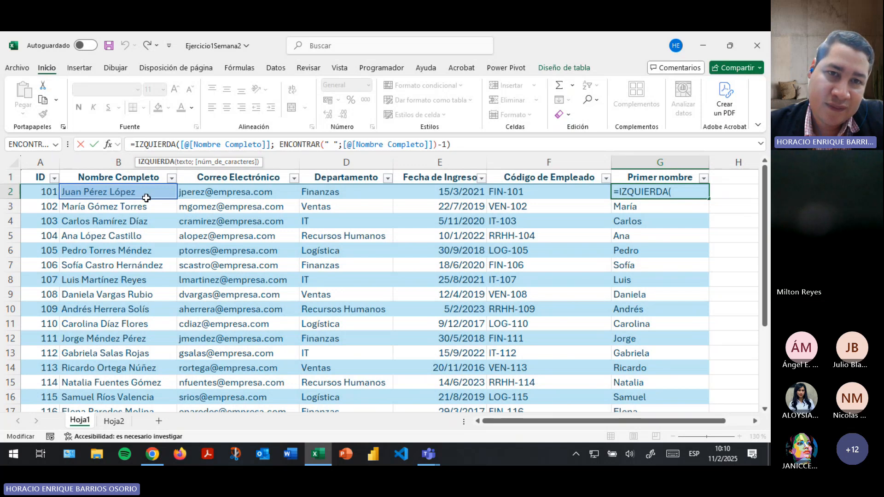
Highlight the nested ENCONTRAR part and its space argument, leave it unchanged, and select A2 on Hoja2.
left_click(272, 146)
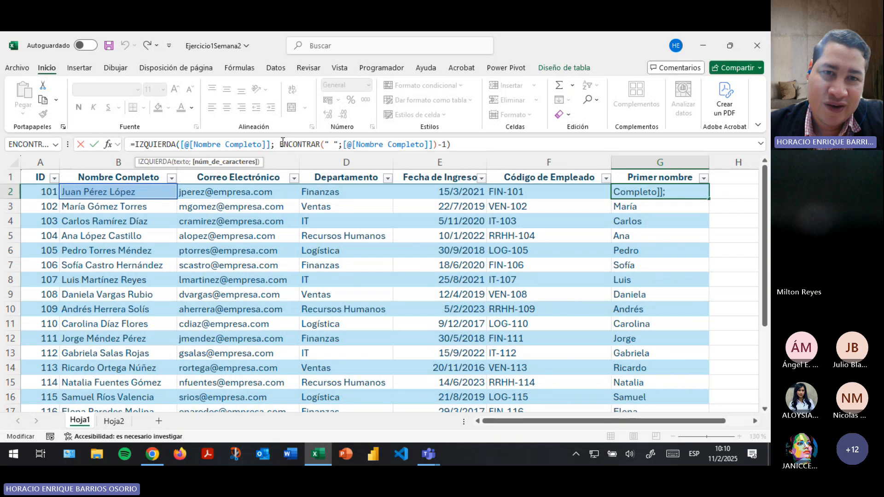
left_click_drag(280, 144, 438, 144)
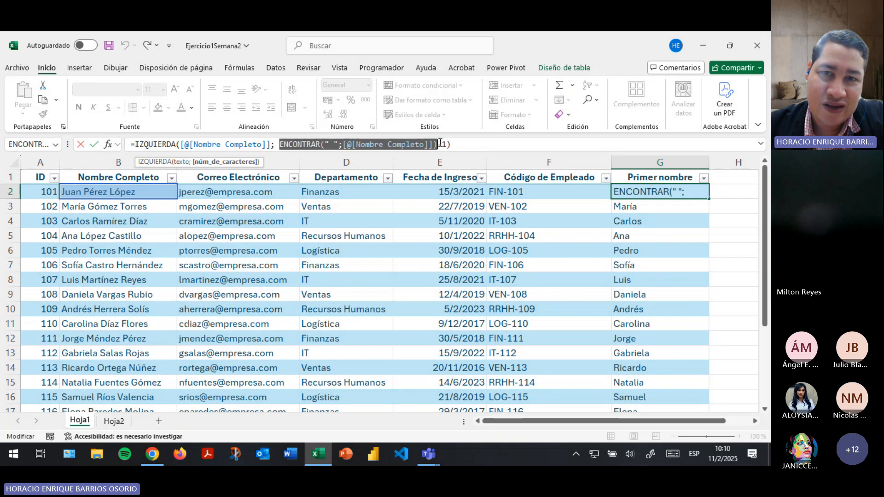
left_click(335, 145)
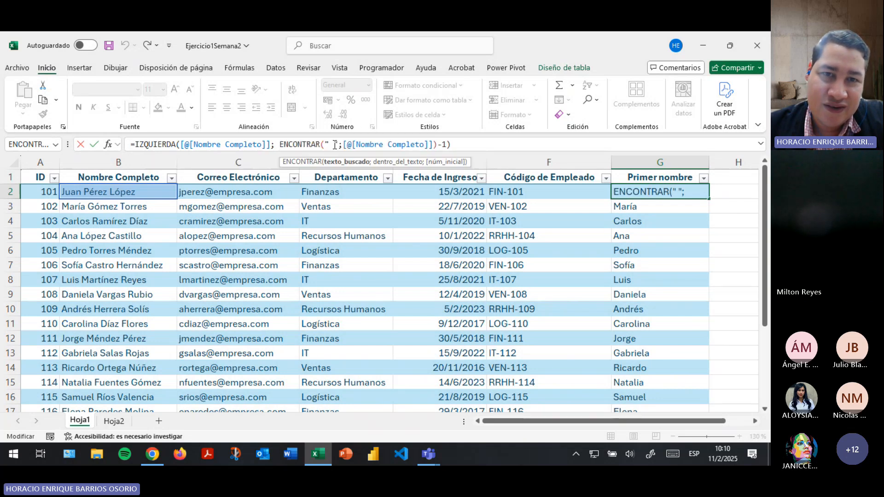
left_click_drag(335, 145, 330, 145)
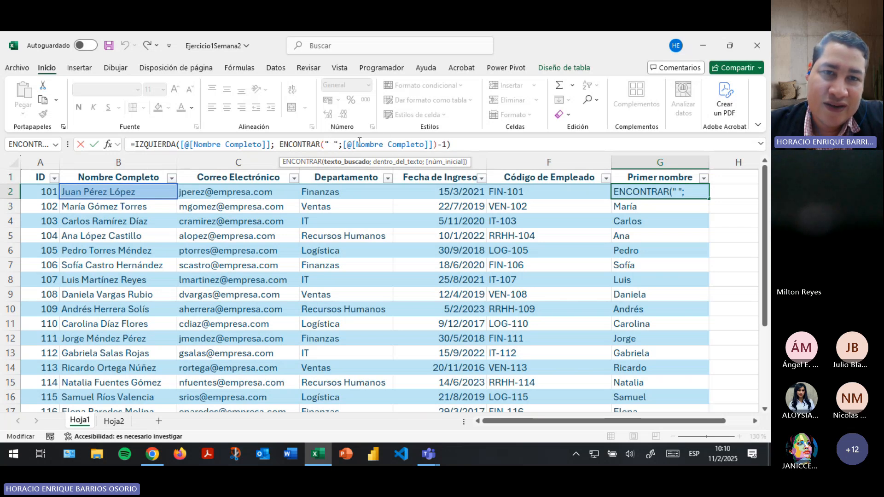
left_click_drag(281, 144, 436, 143)
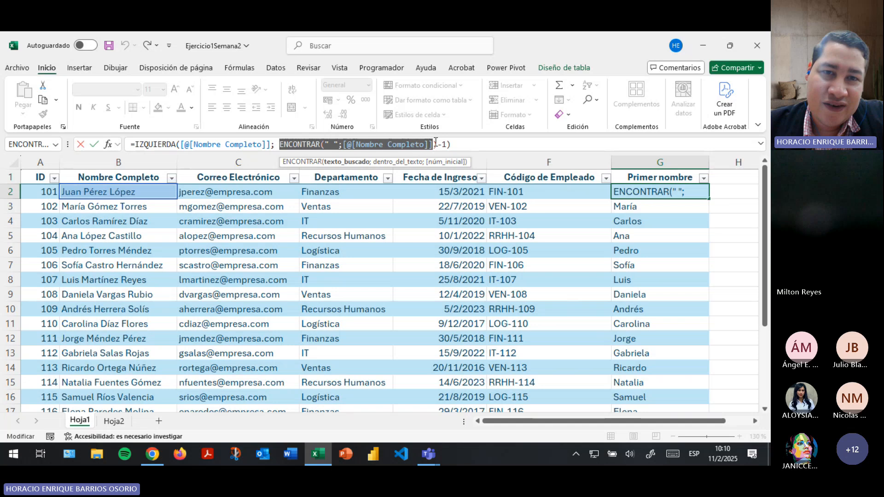
left_click(279, 145)
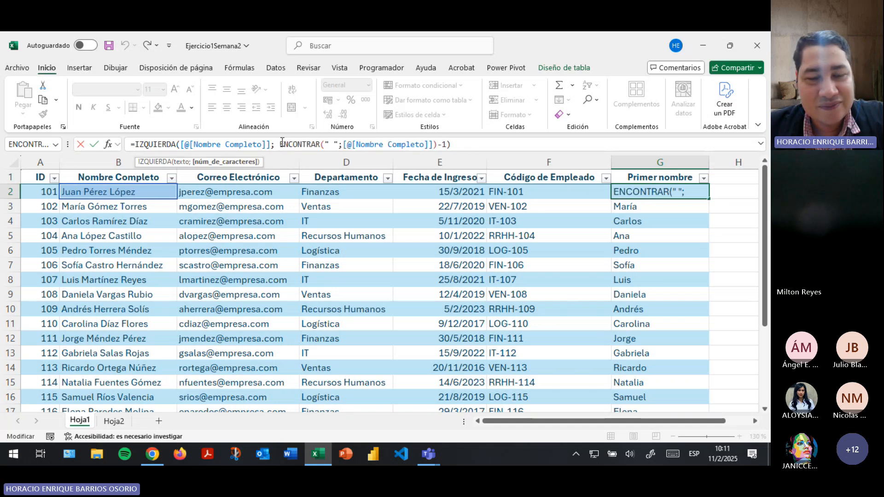
key("Return")
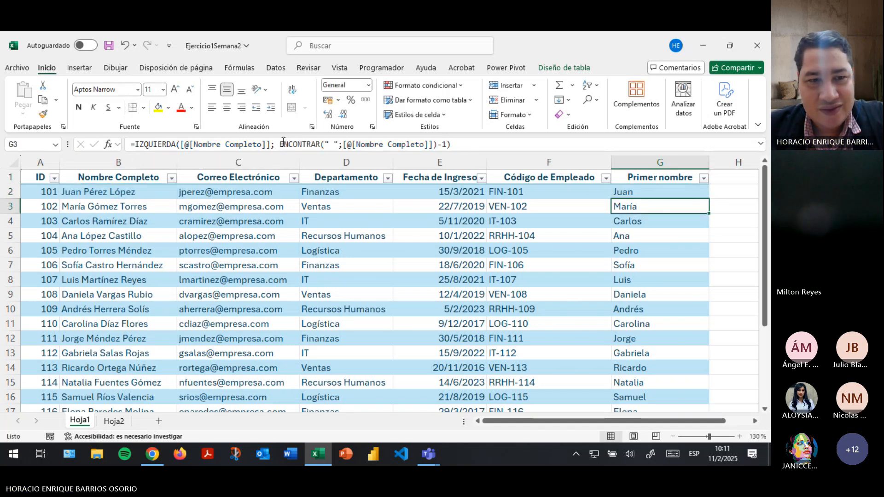
left_click(114, 421)
left_click(44, 184)
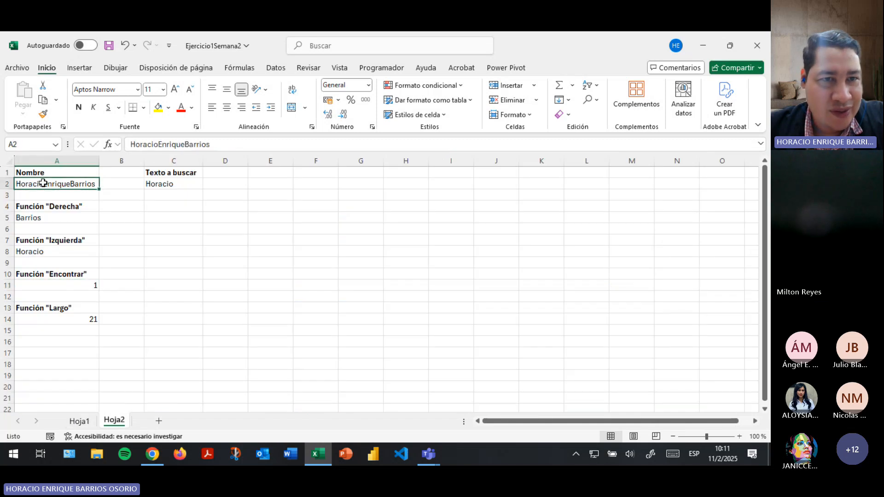
Add spaces between the names in A2, check that LARGO in A14 gives 23, and widen column A.
left_click(161, 145)
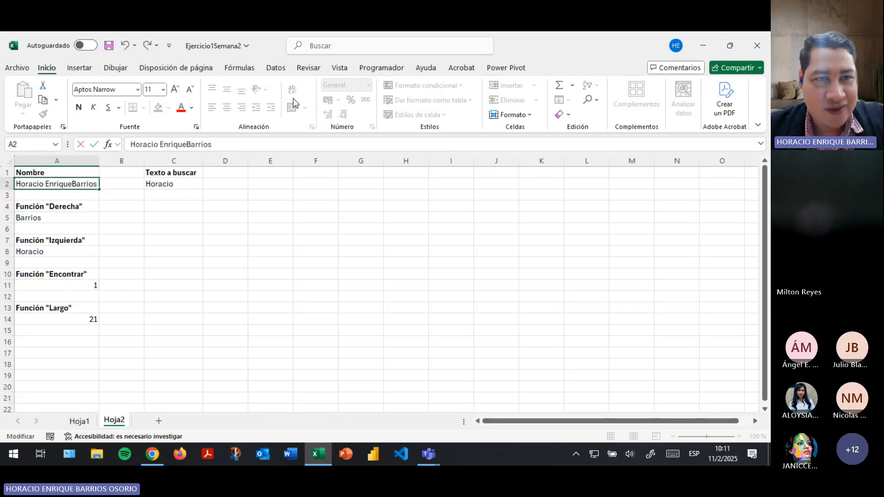
key("Return")
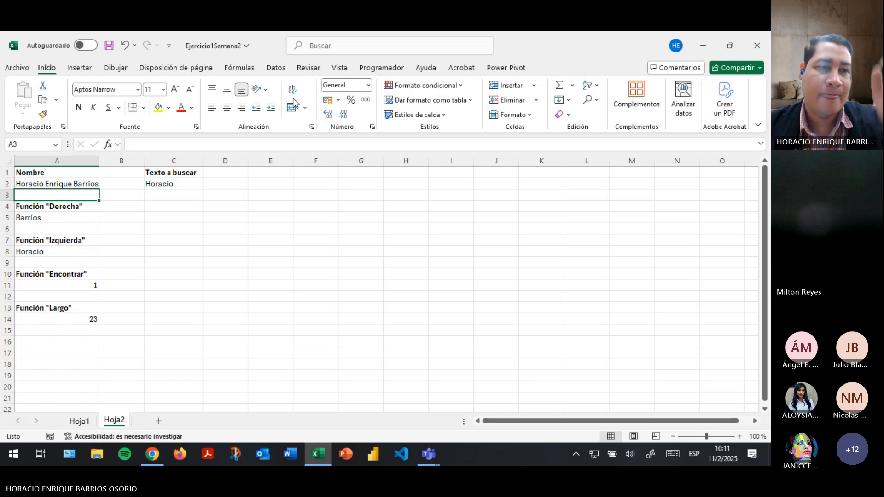
left_click(73, 321)
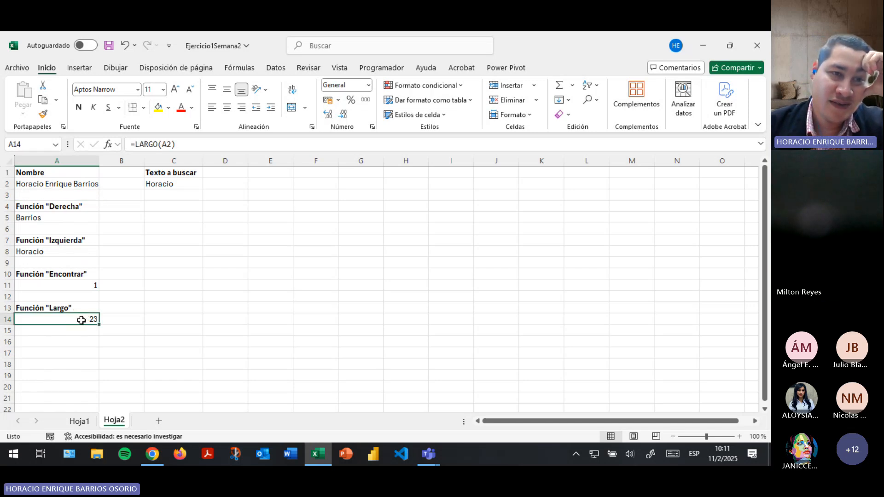
left_click(42, 184)
left_click_drag(102, 159, 102, 158)
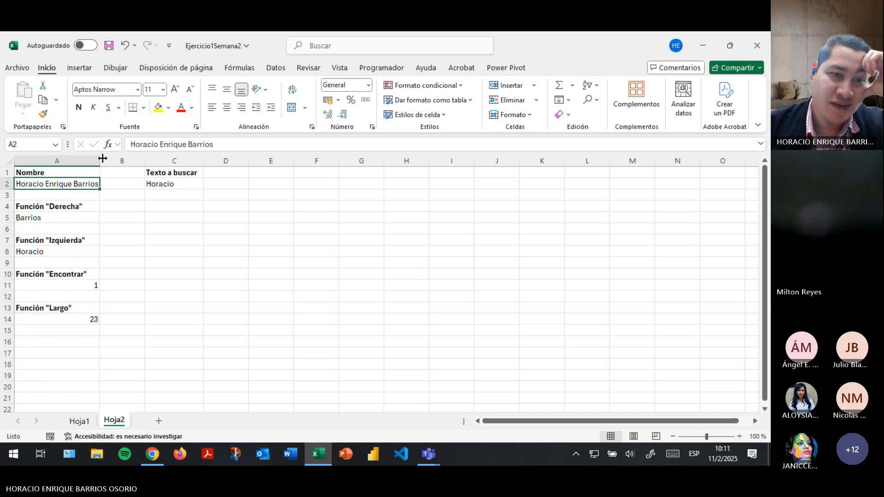
Replace A11's C2 search argument with the literal first name in quotes.
left_click(57, 283)
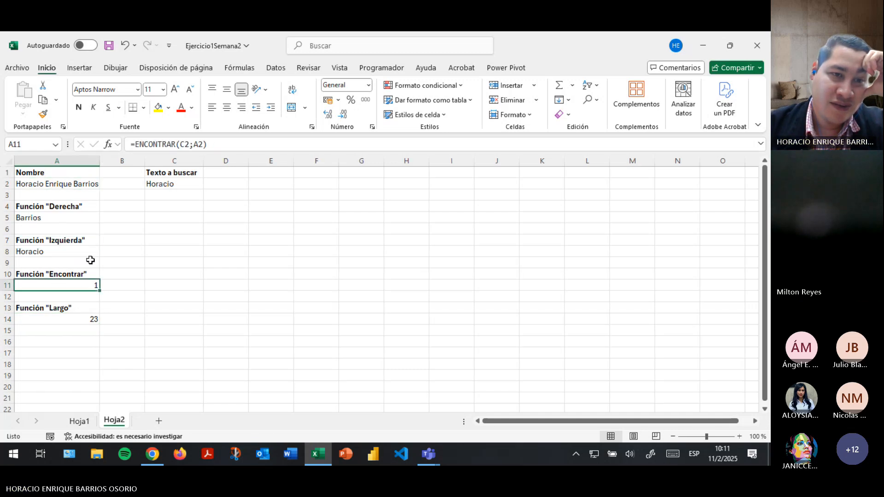
left_click(191, 145)
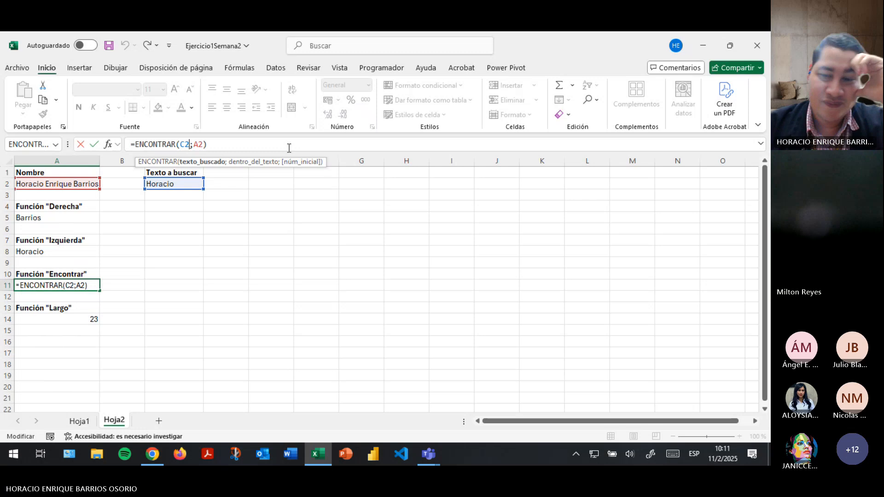
key("BackSpace")
key("BackSpace")
type("\"Hor")
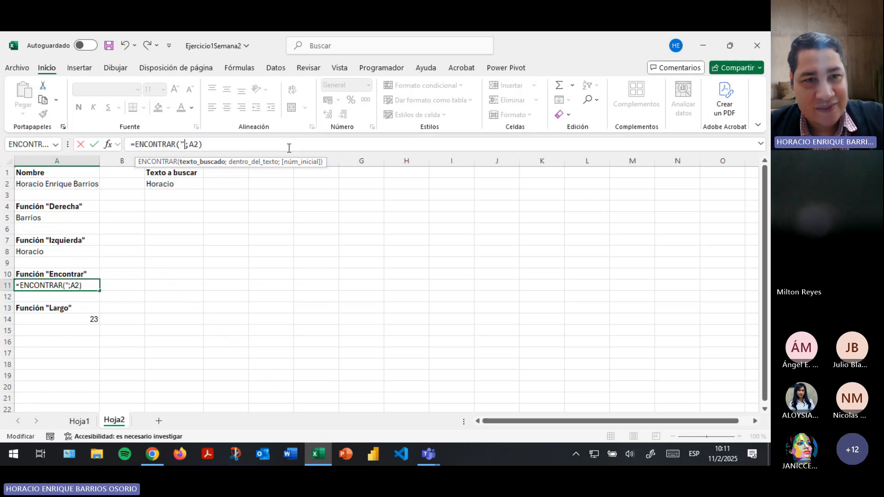
type("acio\"")
key("Return")
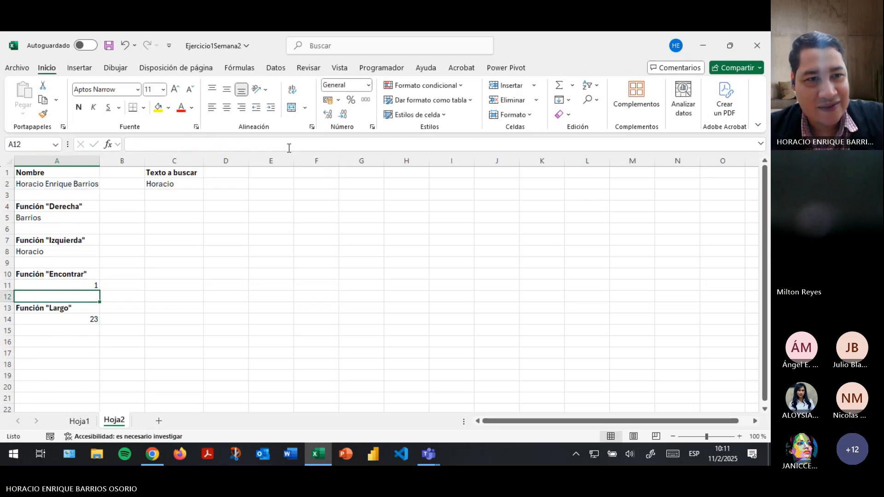
key("Up")
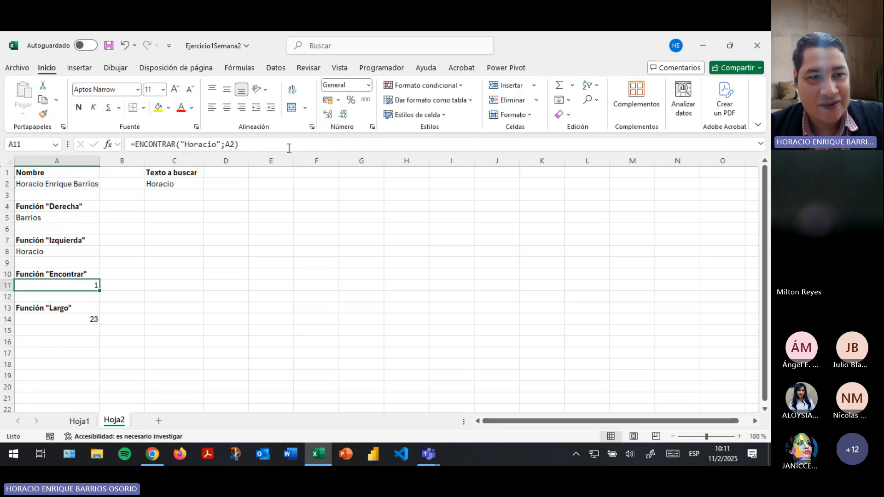
Replace A11's A2 argument with the full name typed as literal text.
left_click(235, 144)
key("BackSpace")
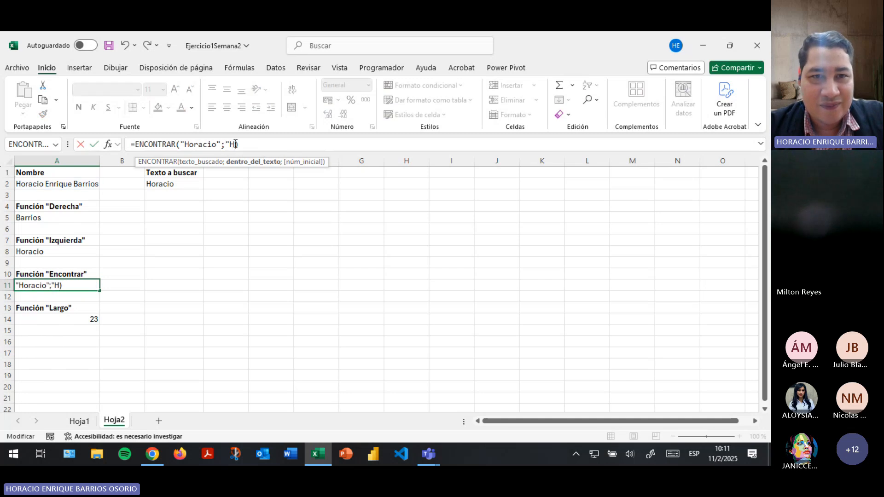
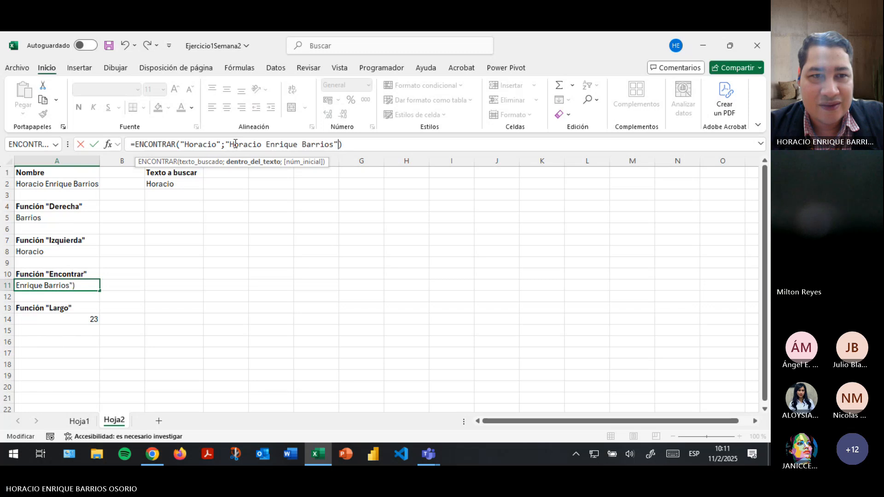
key("Return")
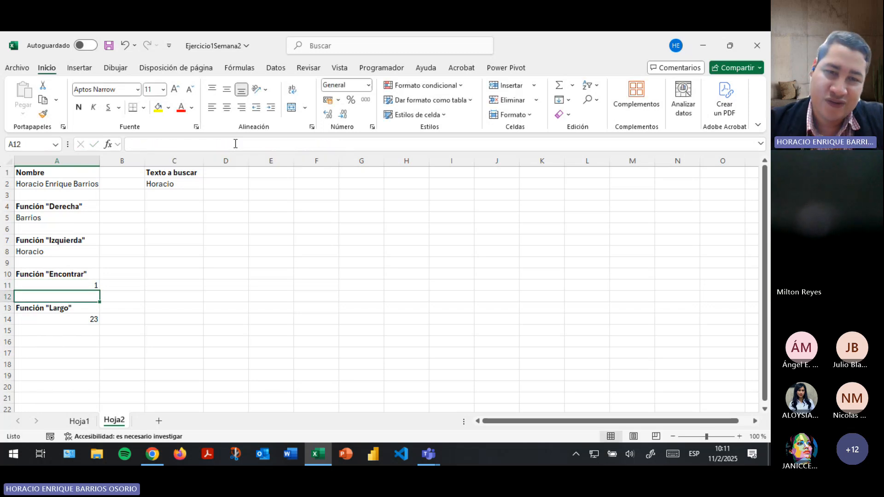
key("Up")
Restore A11 to =ENCONTRAR(C2;A2) by swapping the literals back to cell references.
left_click_drag(225, 144, 339, 148)
left_click(49, 185)
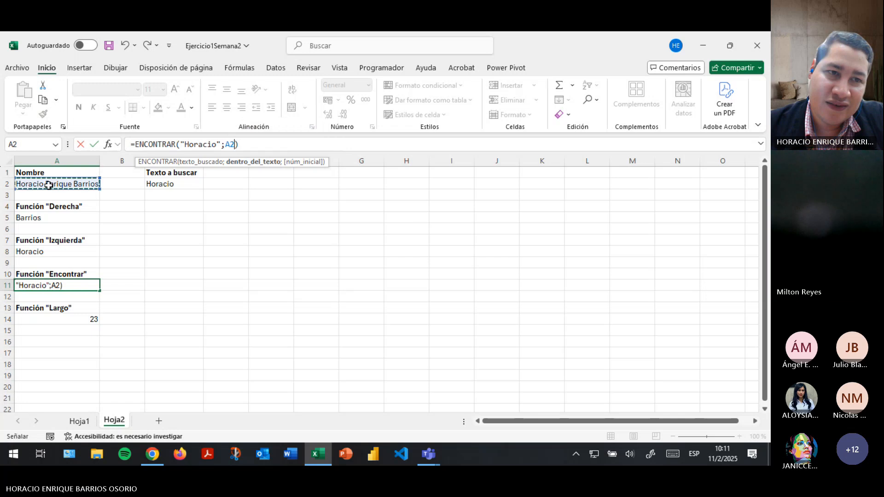
double_click(191, 145)
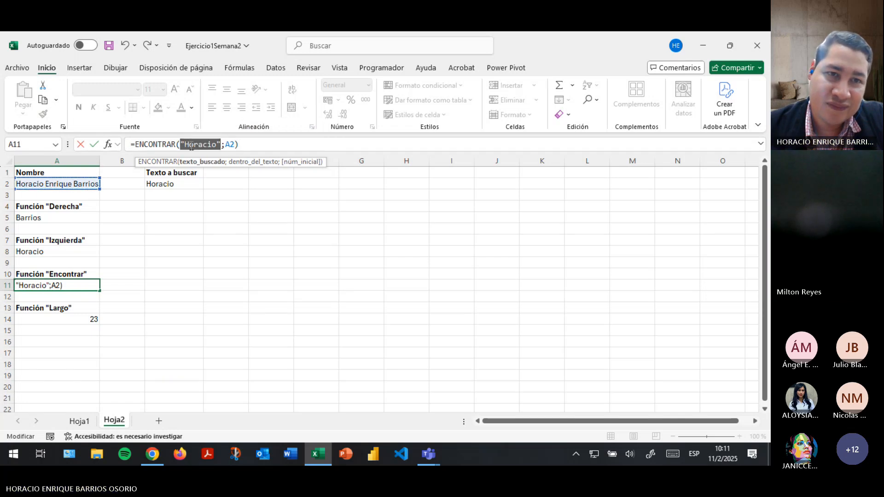
left_click(196, 186)
key("Return")
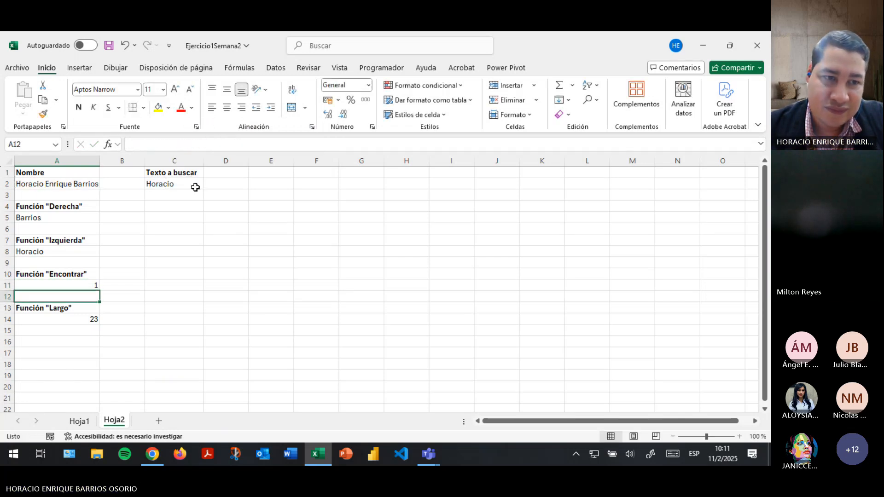
left_click(66, 256)
Nest ENCONTRAR(" ";A2) inside A8's IZQUIERDA formula to extract the first name.
left_click(223, 150)
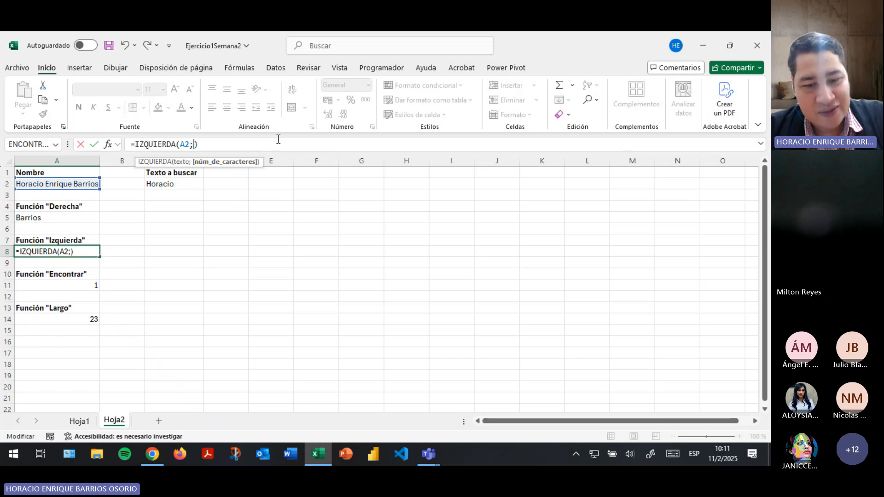
type("enc")
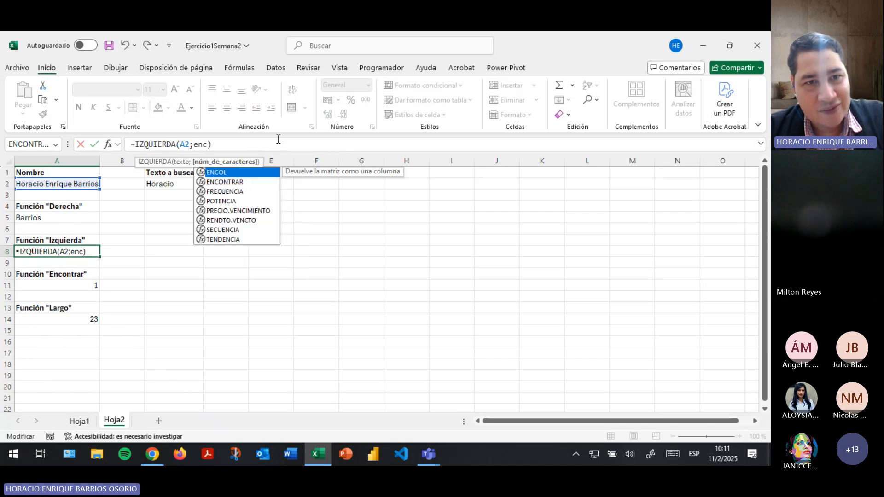
key("Down")
key("Tab")
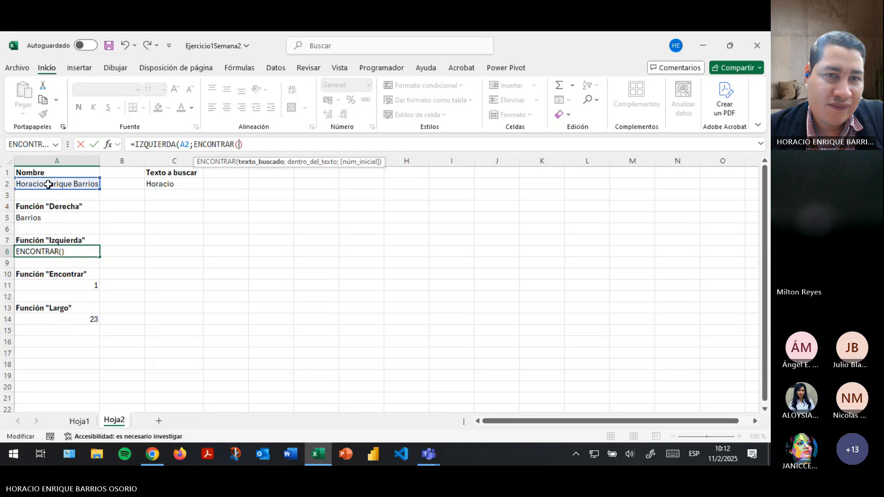
type("\" \"")
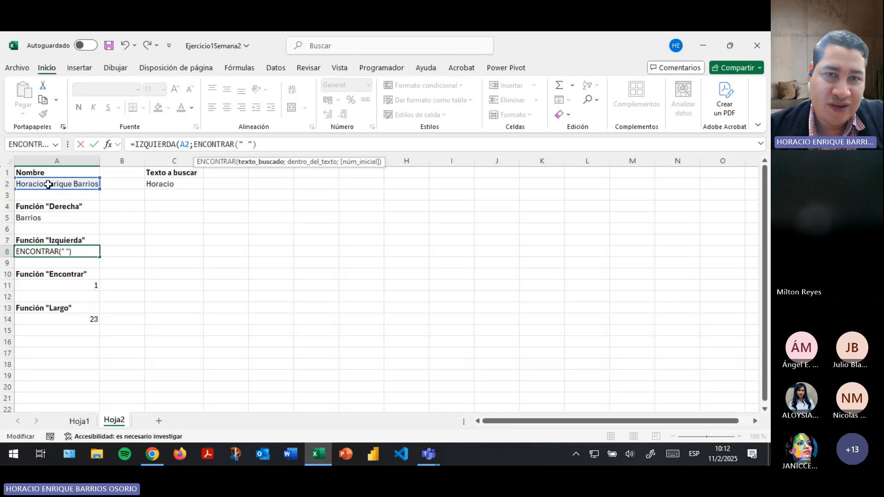
type(";")
left_click(49, 185)
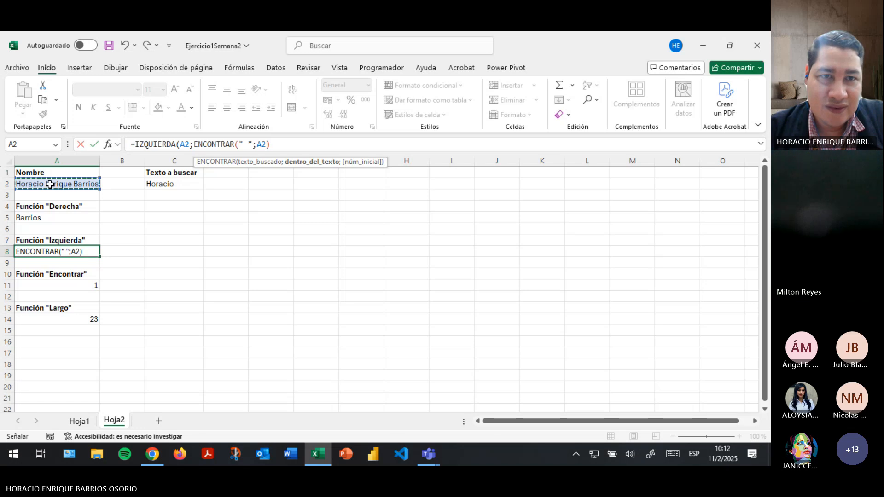
left_click(280, 144)
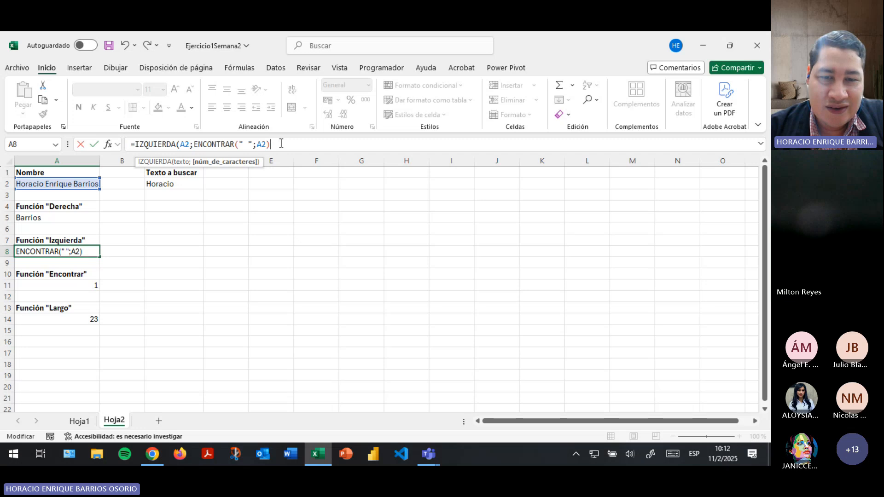
key("Return")
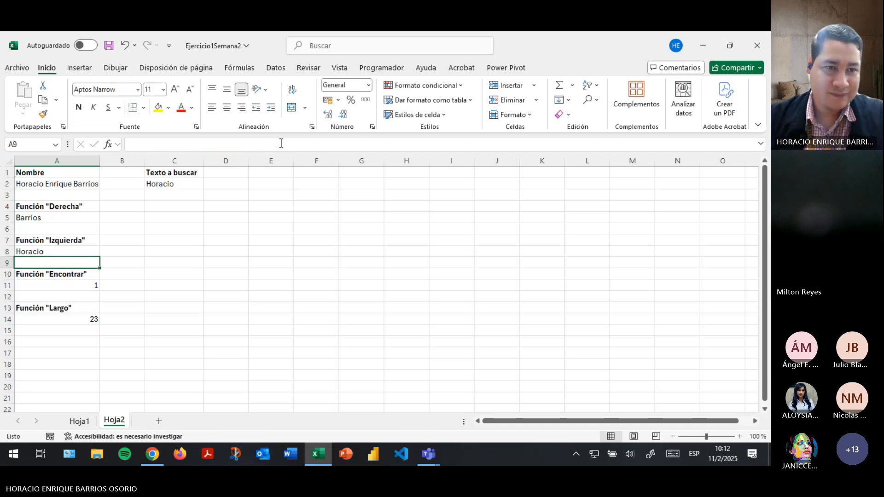
Try subtracting 1 from the space position in A8's formula.
left_click(46, 252)
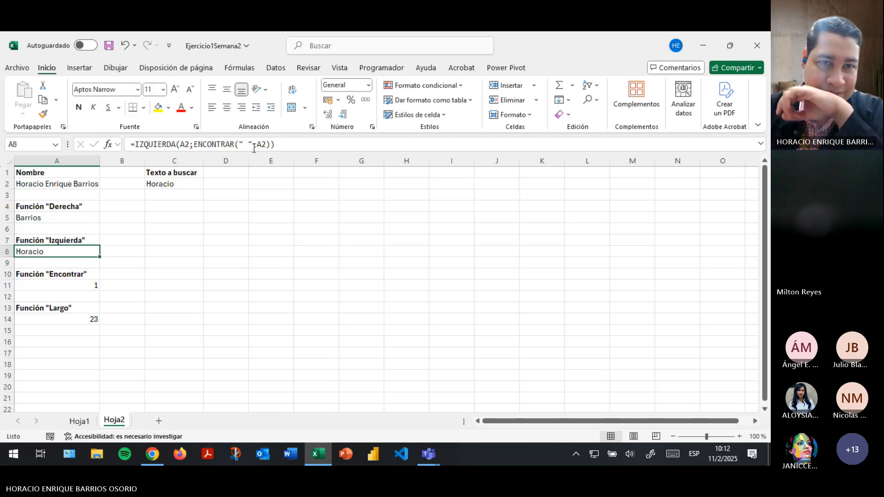
left_click(270, 144)
type("-1")
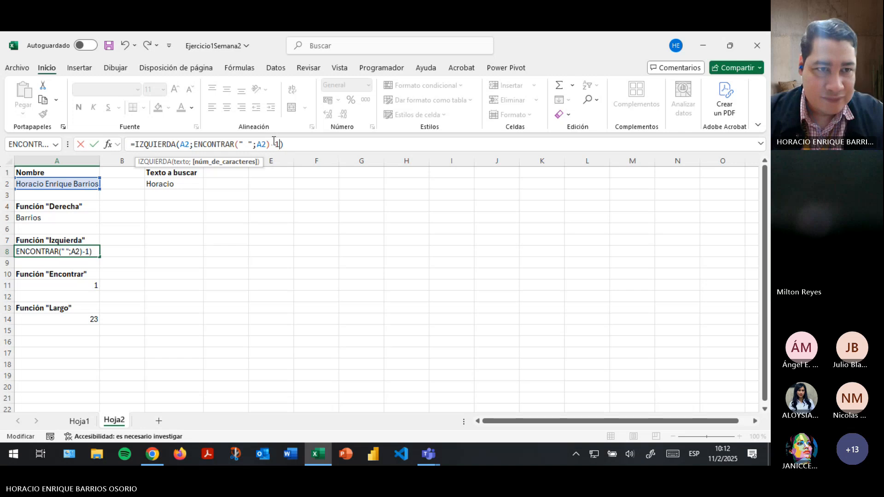
key("Return")
key("Up")
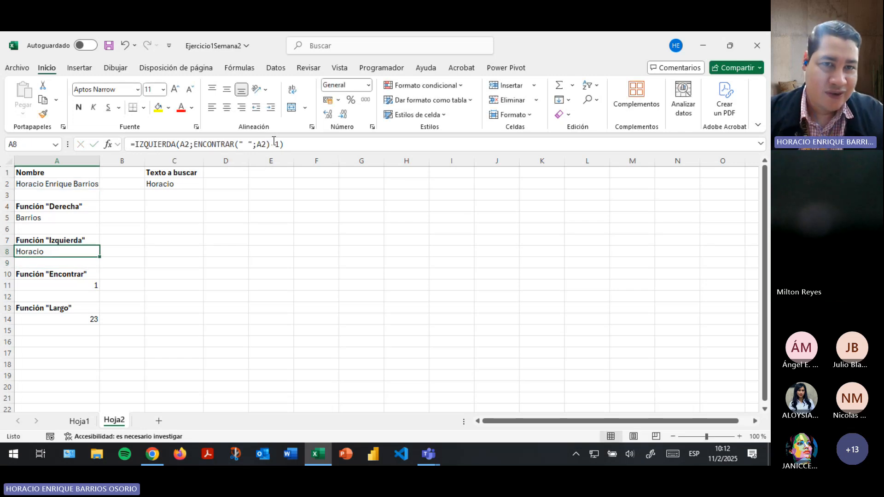
left_click(274, 142)
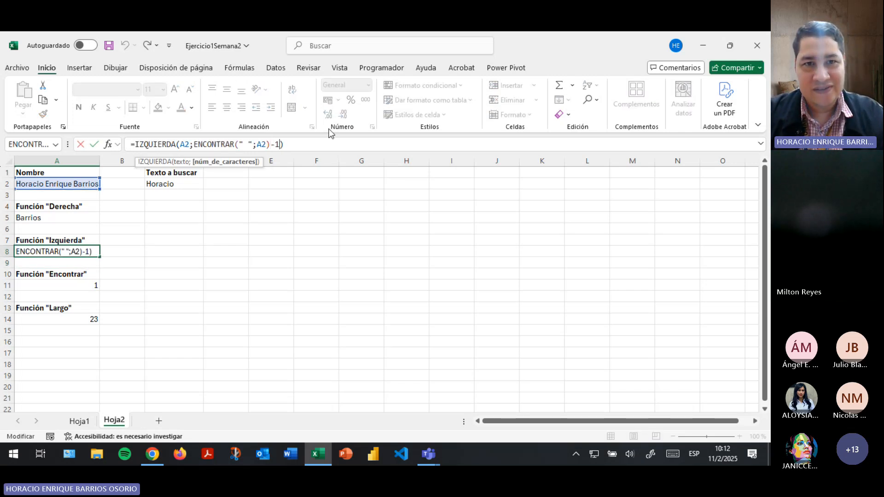
key("Return")
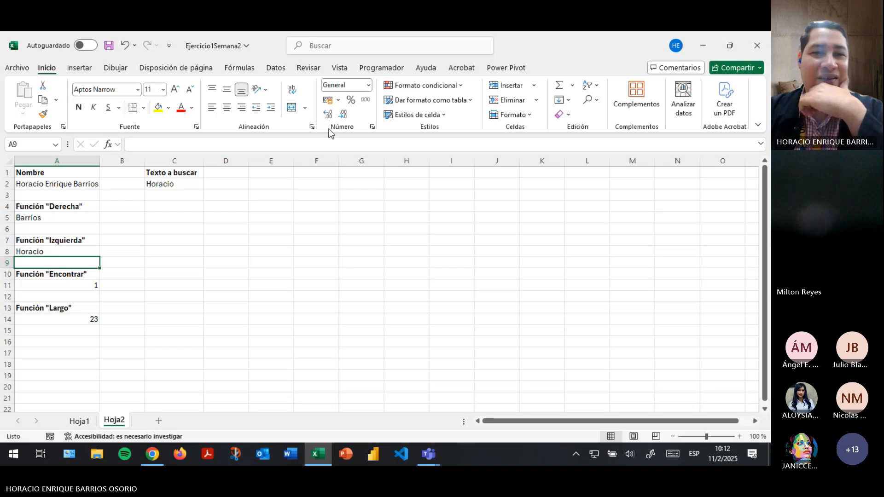
Recommit A8 as =IZQUIERDA(A2;ENCONTRAR(" ";A2)) and check the A11 result.
left_click(23, 253)
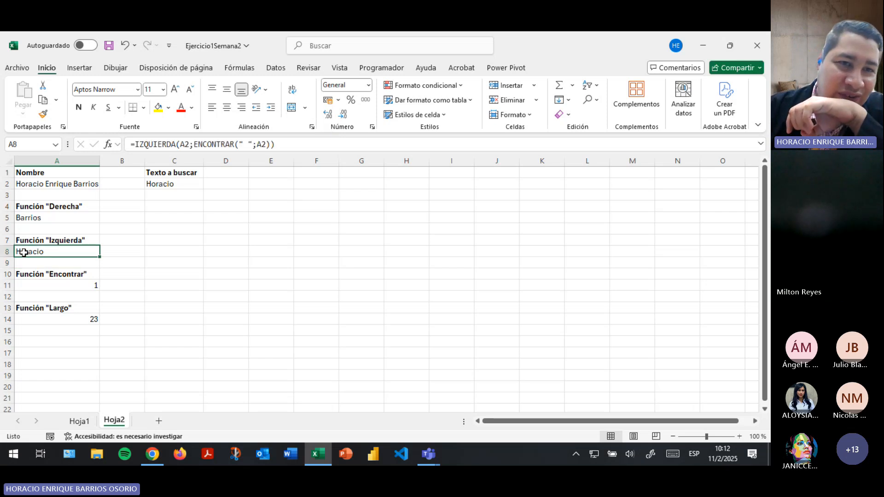
left_click(261, 144)
left_click(284, 144)
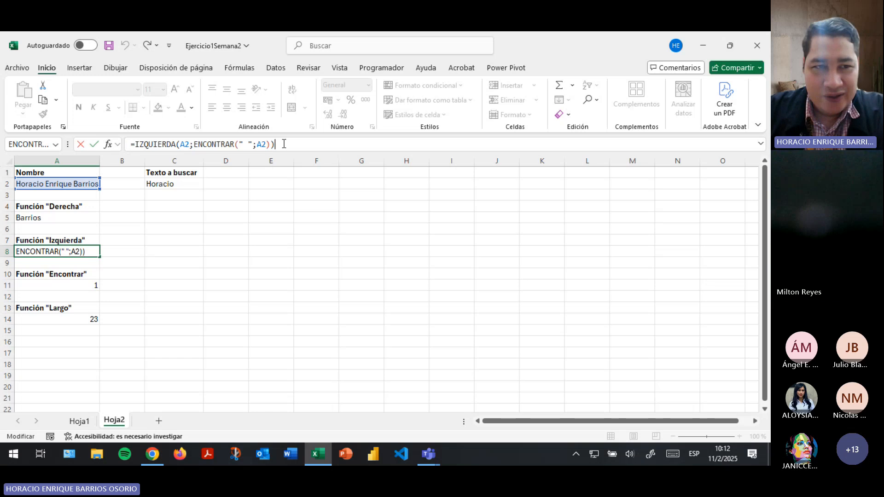
key("Return")
left_click(62, 287)
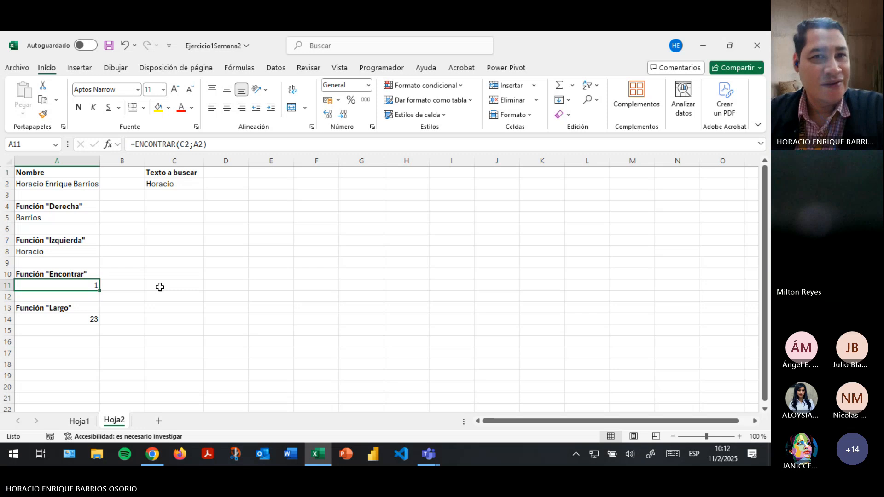
Step through A11's ENCONTRAR formula with Fórmulas > Evaluar fórmula, then close the evaluator.
left_click(253, 70)
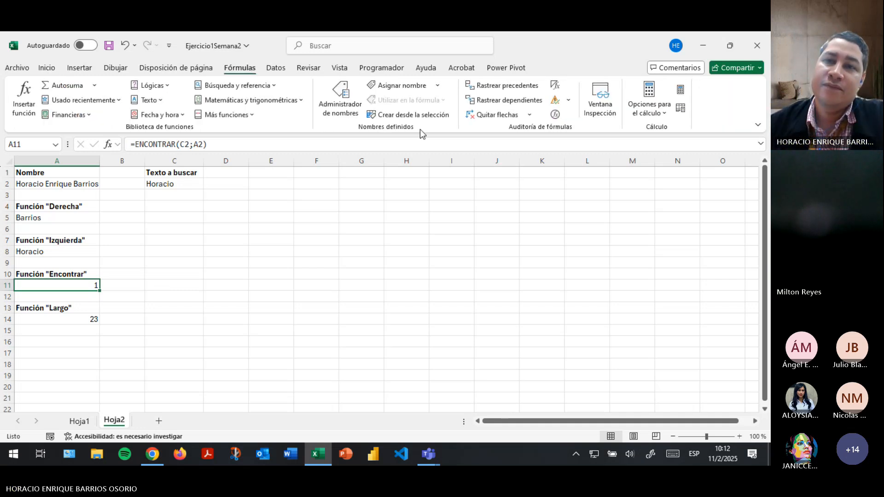
left_click(558, 115)
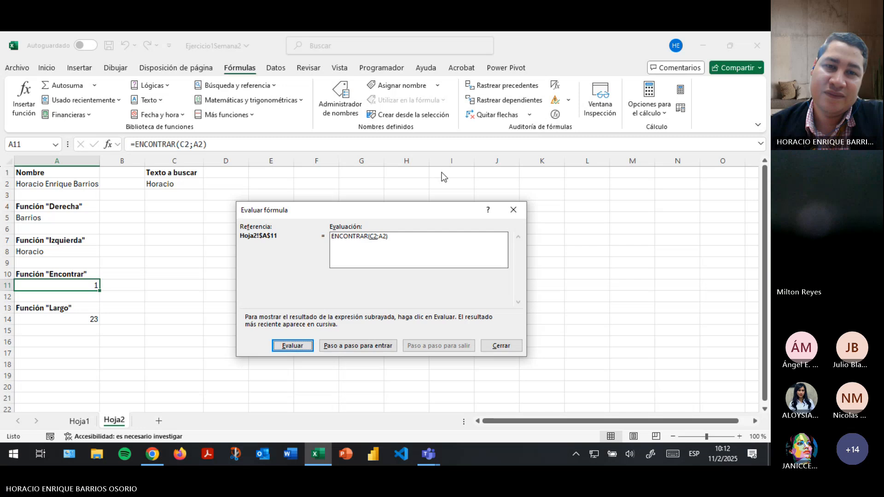
left_click_drag(378, 206, 362, 120)
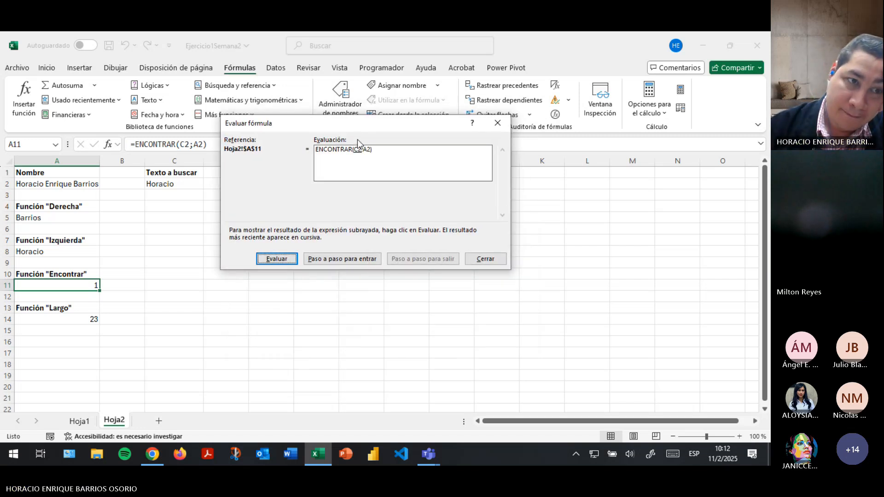
left_click(486, 259)
left_click(40, 251)
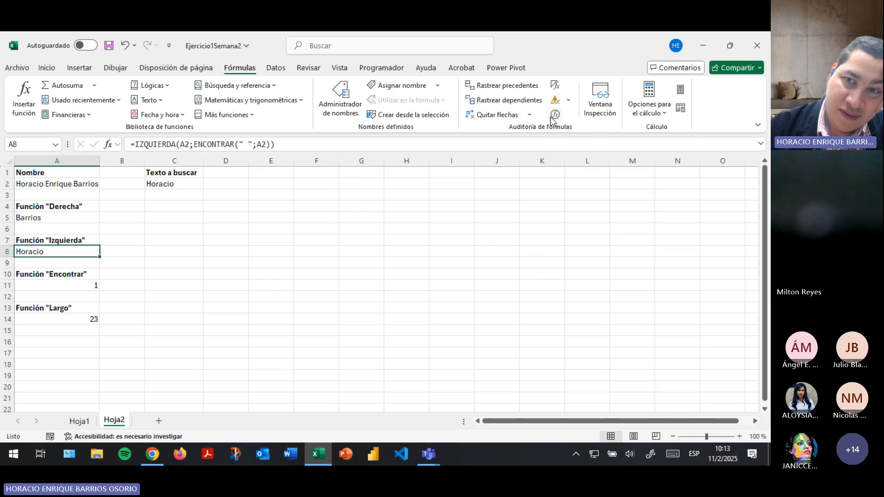
left_click(553, 119)
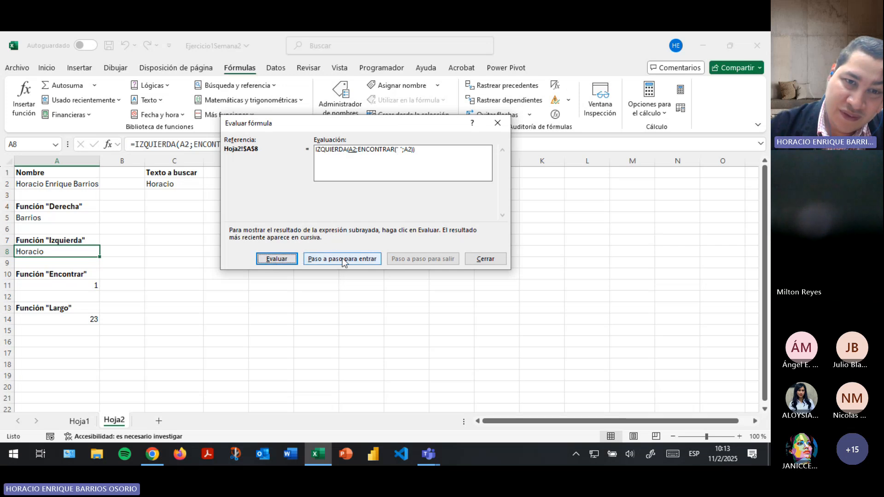
left_click(328, 259)
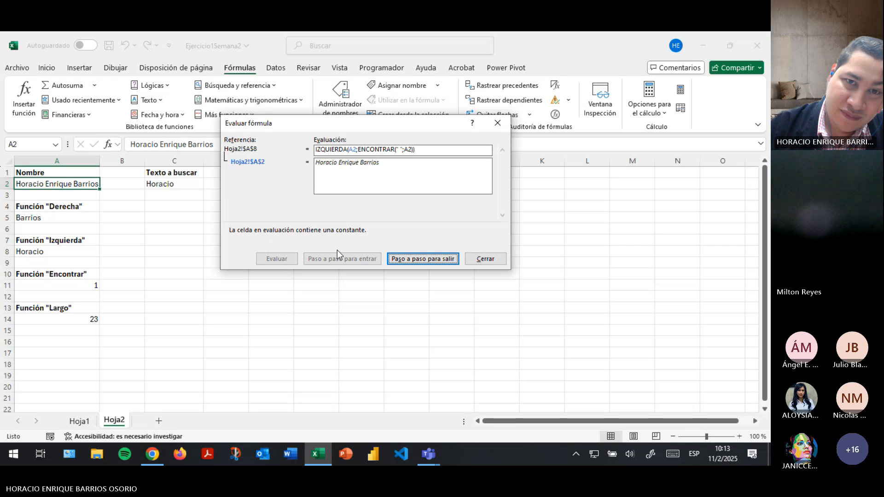
key("Return")
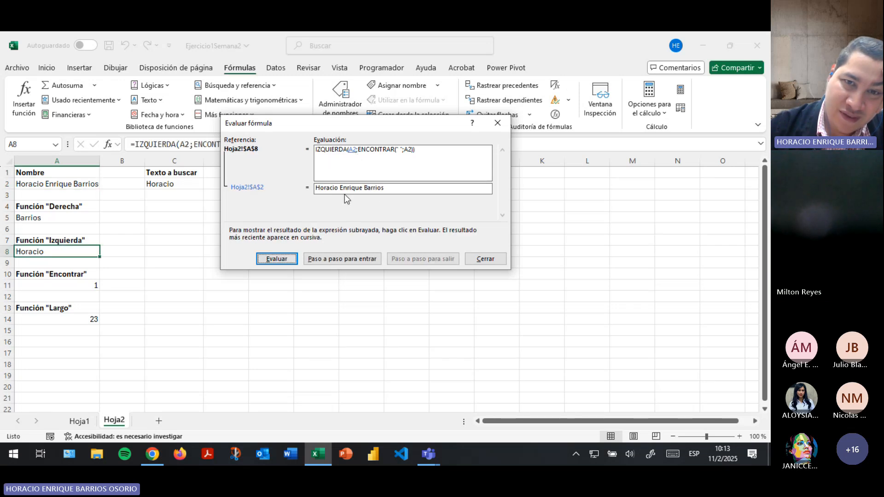
left_click(332, 259)
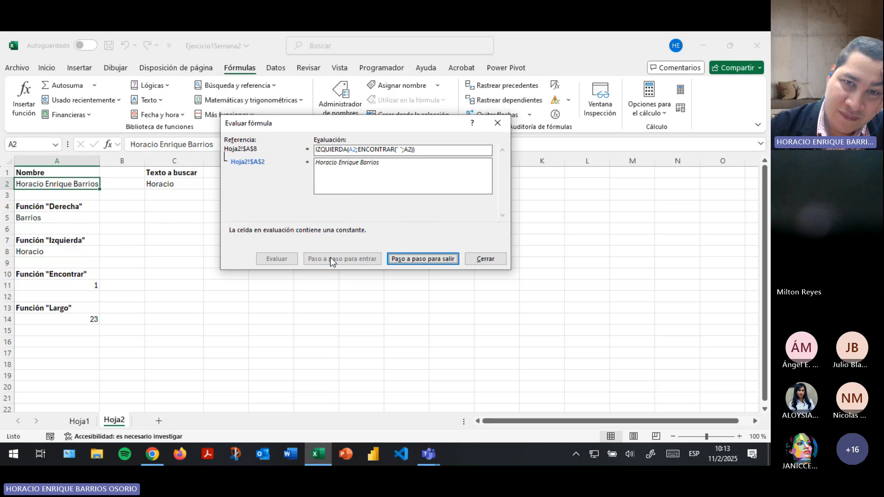
left_click(404, 259)
left_click(288, 261)
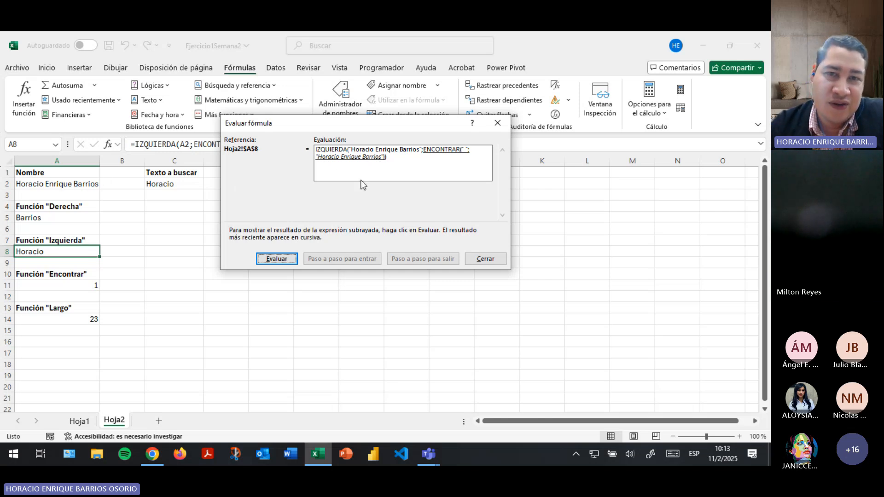
left_click(270, 260)
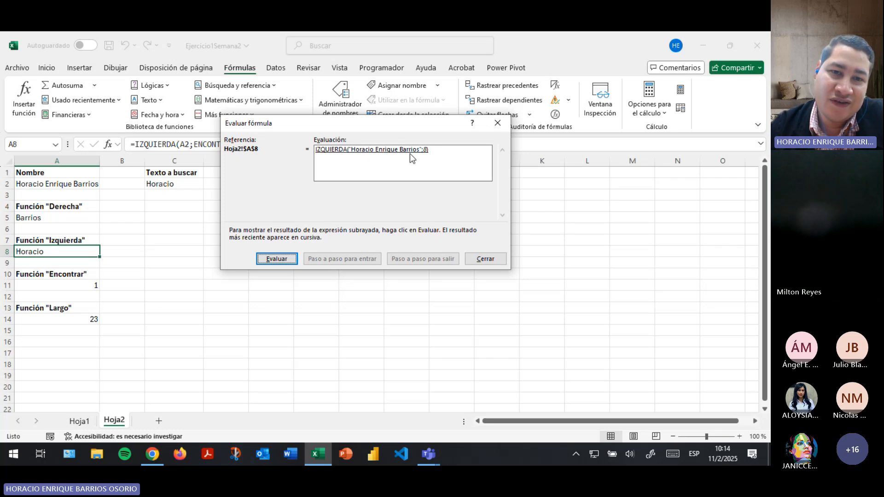
left_click(282, 259)
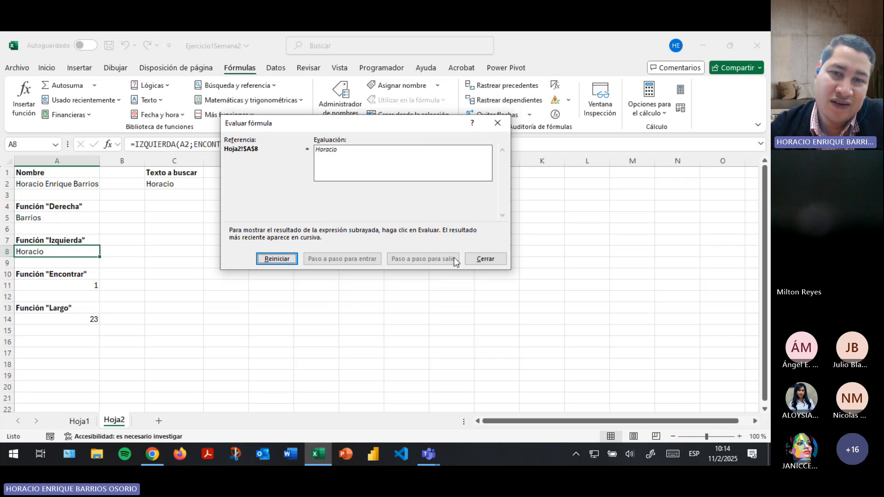
left_click(468, 255)
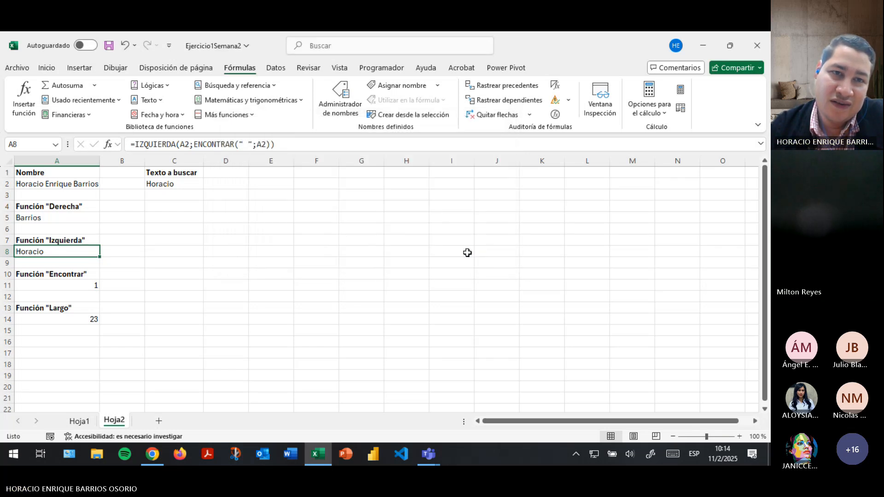
Try adding -1 to A8's formula, then remove it to restore the original.
left_click(271, 145)
type("-1")
key("Return")
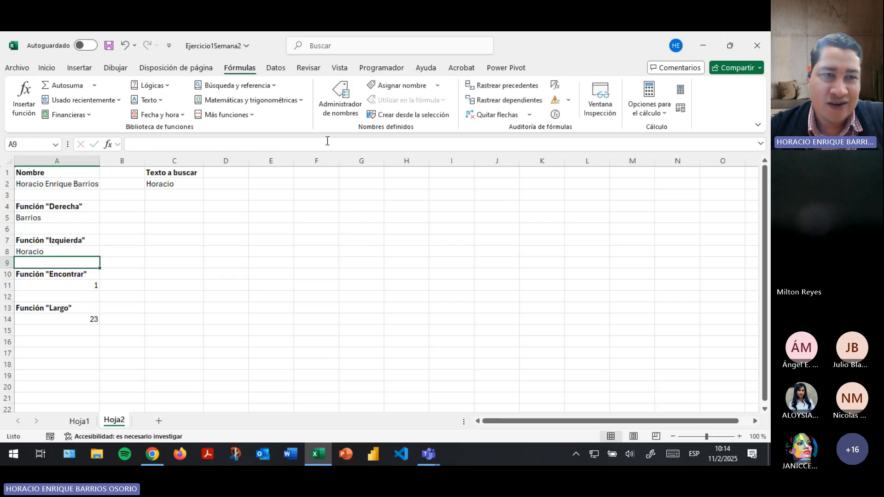
left_click(69, 252)
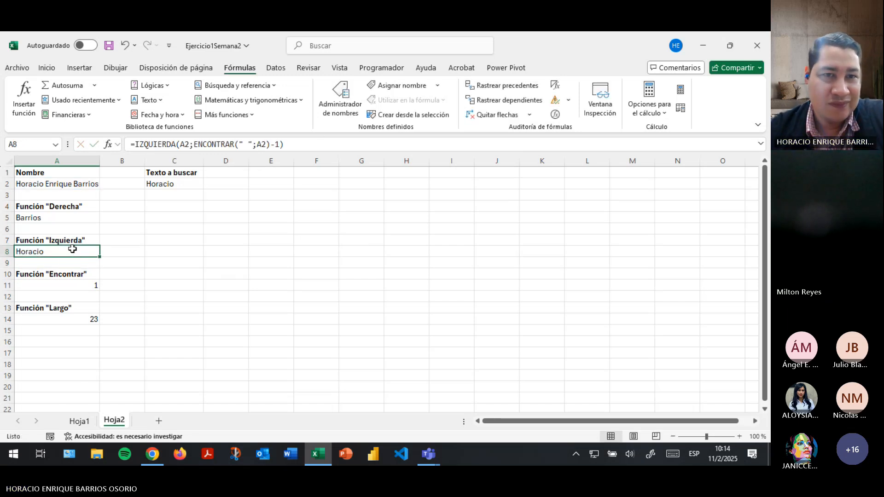
left_click(260, 145)
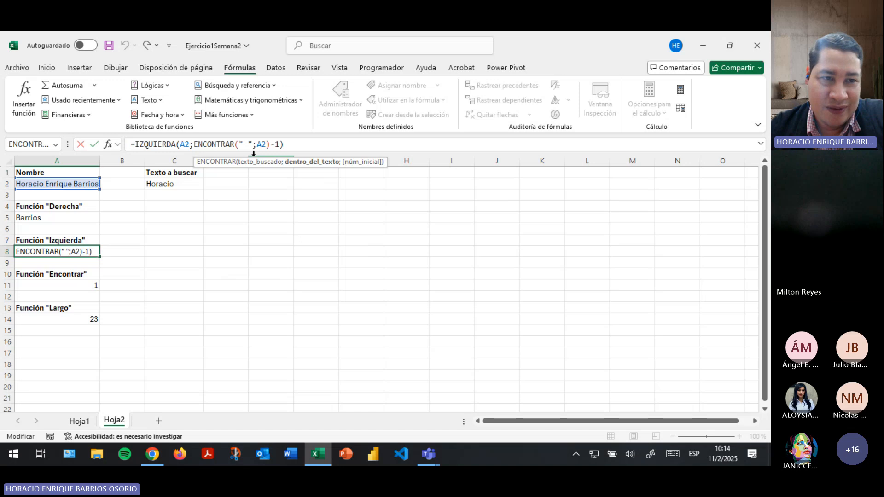
key("Escape")
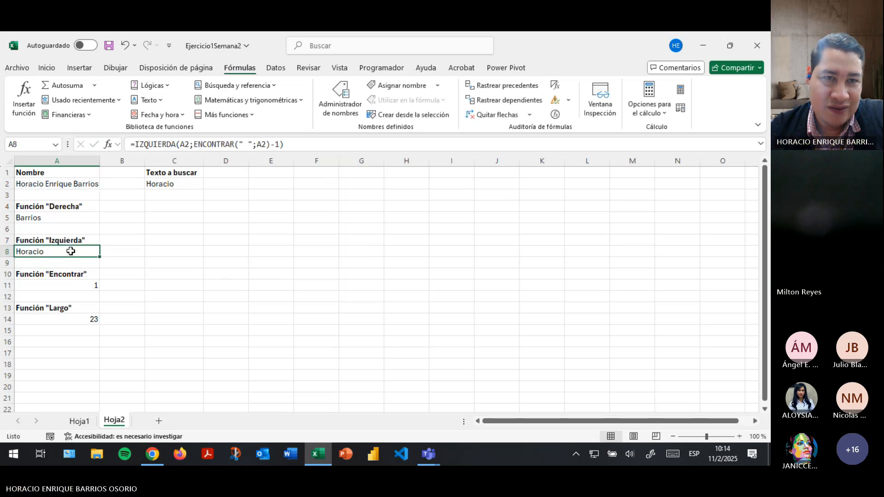
left_click(279, 144)
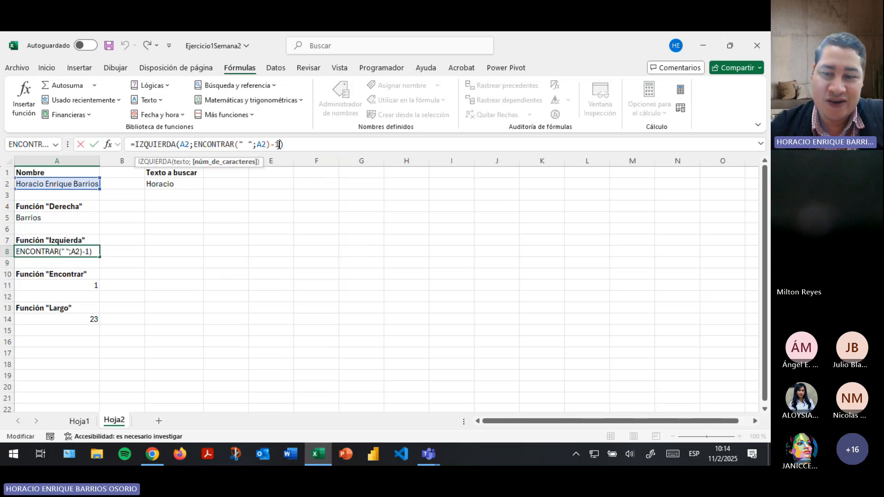
key("BackSpace")
key("BackSpace")
key("Return")
Add a =LARGO(A8) check in C7, which shows 8.
key("Right")
key("Right")
key("Right")
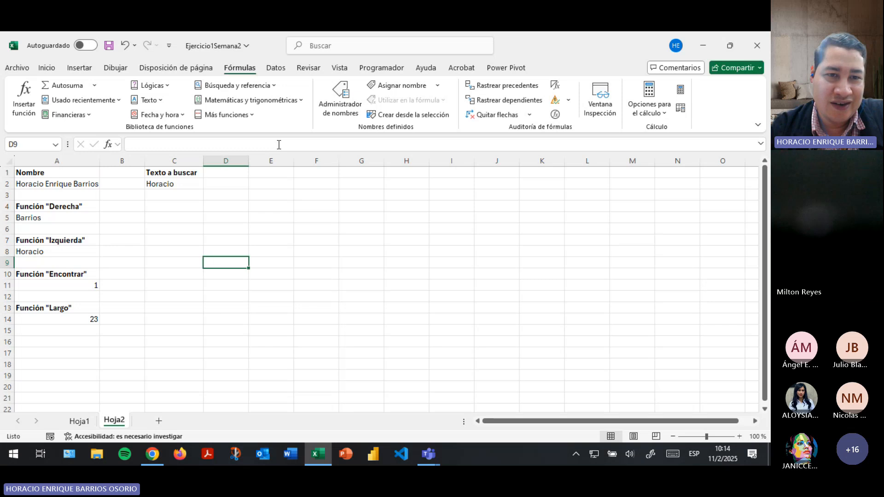
key("Up")
key("Left")
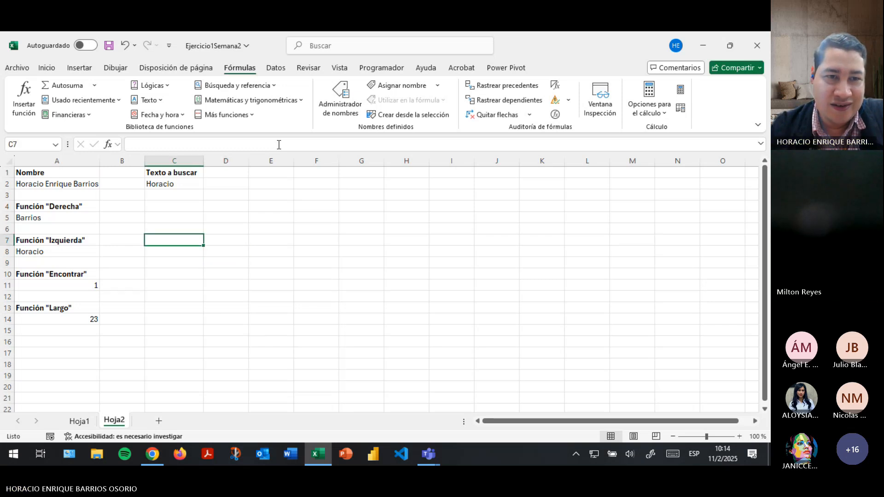
type("=LARGO(")
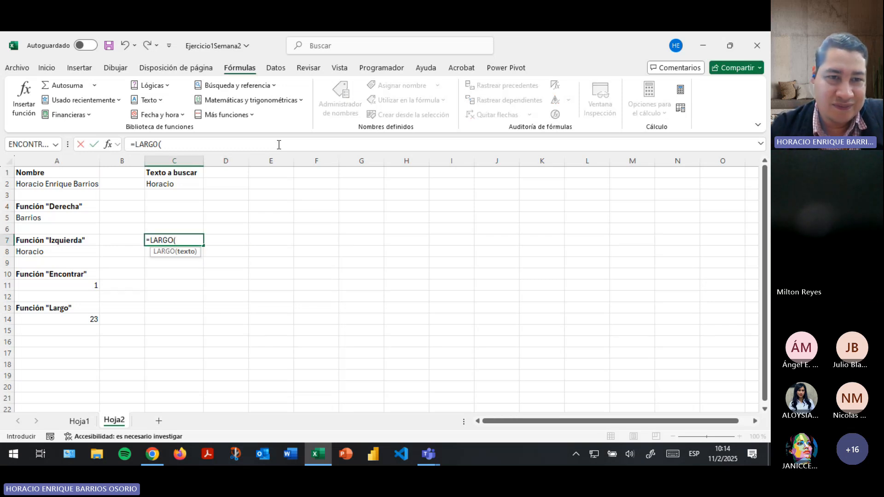
left_click(52, 254)
key("Return")
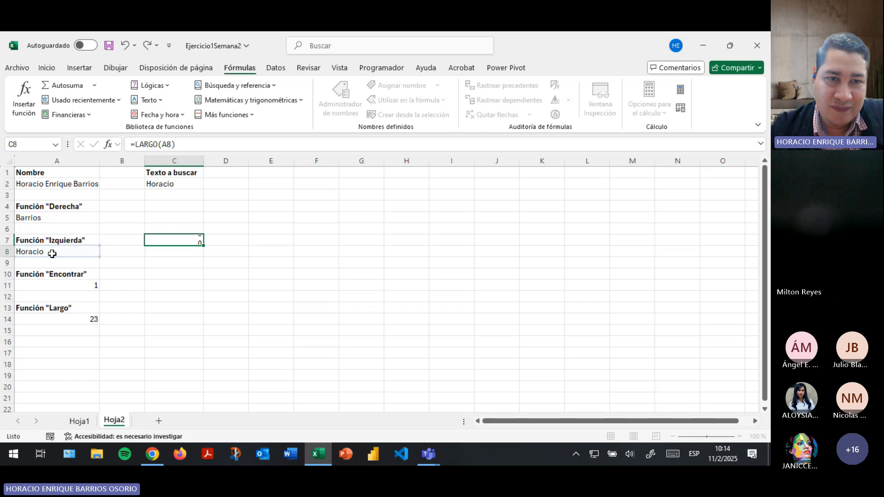
Subtract 1 from A8's space position, confirm C7 shows 7, then delete the C7 check.
left_click(52, 253)
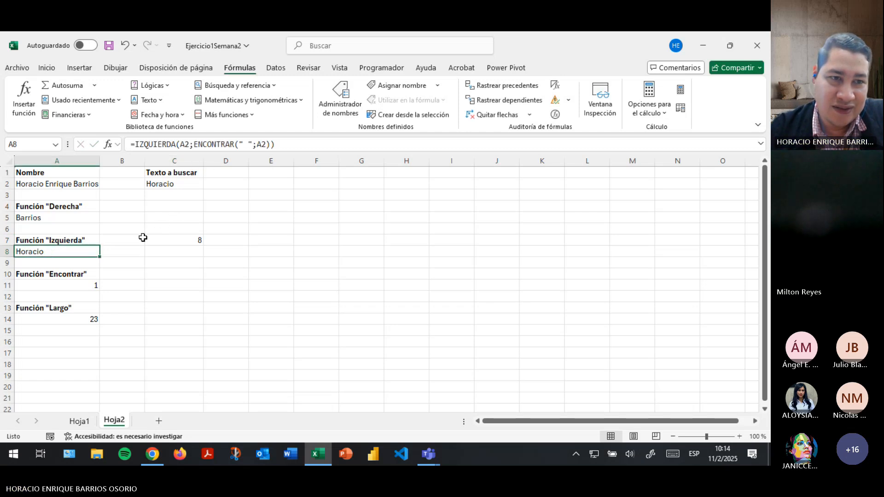
left_click(276, 144)
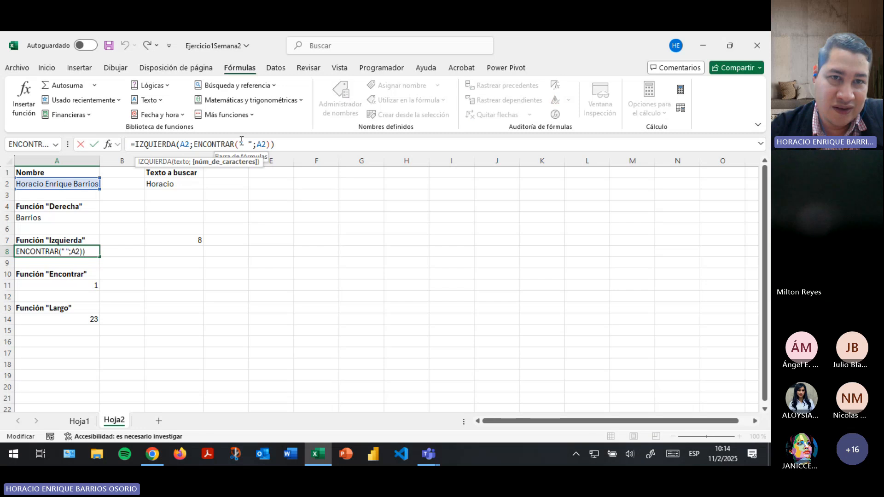
left_click(271, 144)
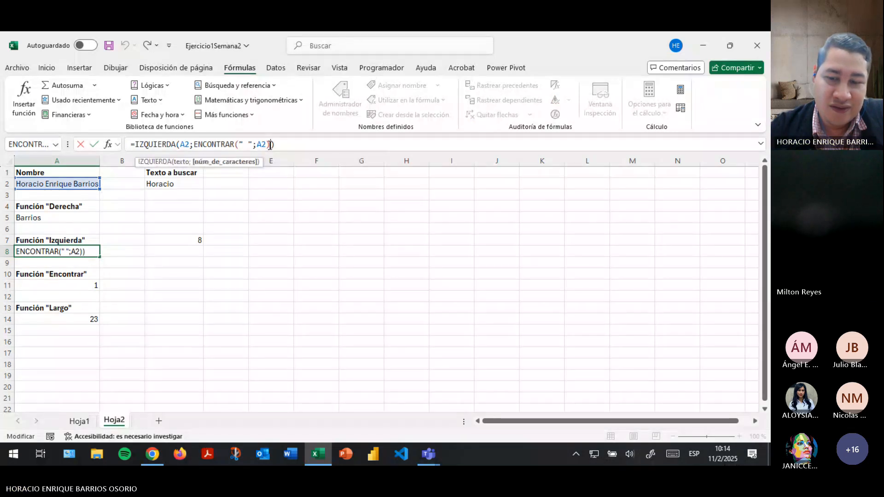
type("-1")
key("Return")
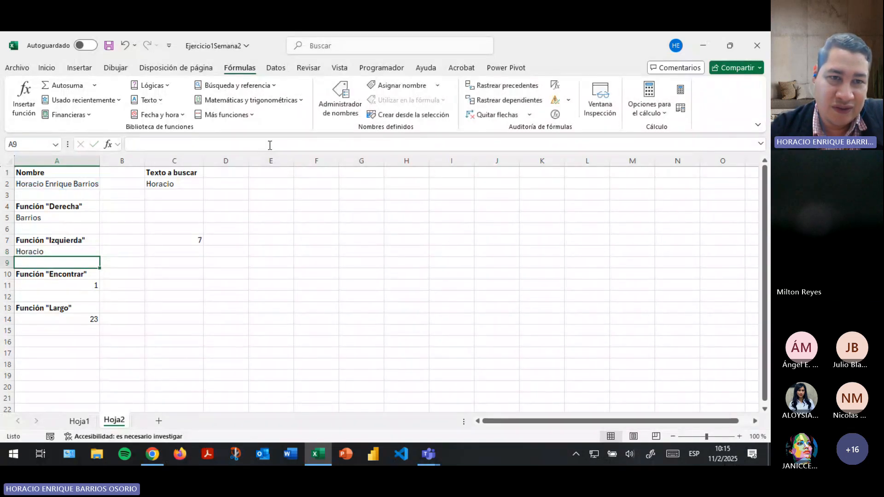
left_click(186, 240)
left_click(34, 252)
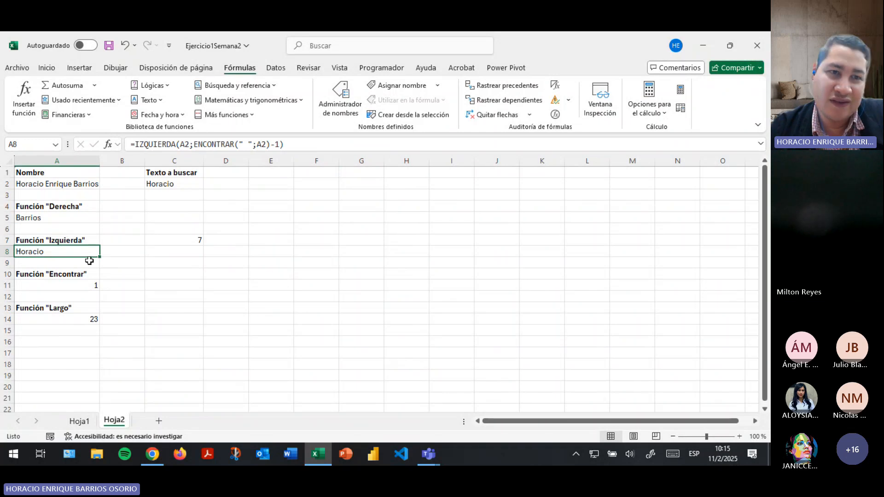
left_click(182, 243)
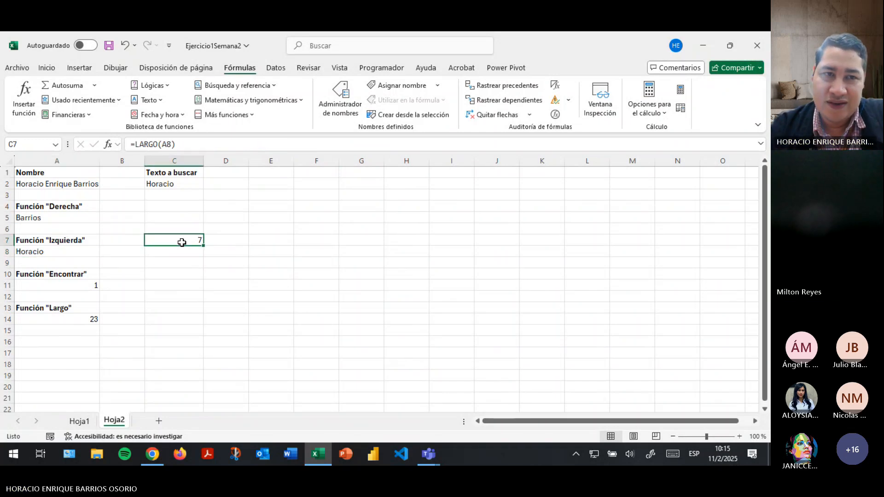
key("Delete")
Save the workbook, show G2's first-name formula on Hoja1, and switch to Teams.
left_click(108, 45)
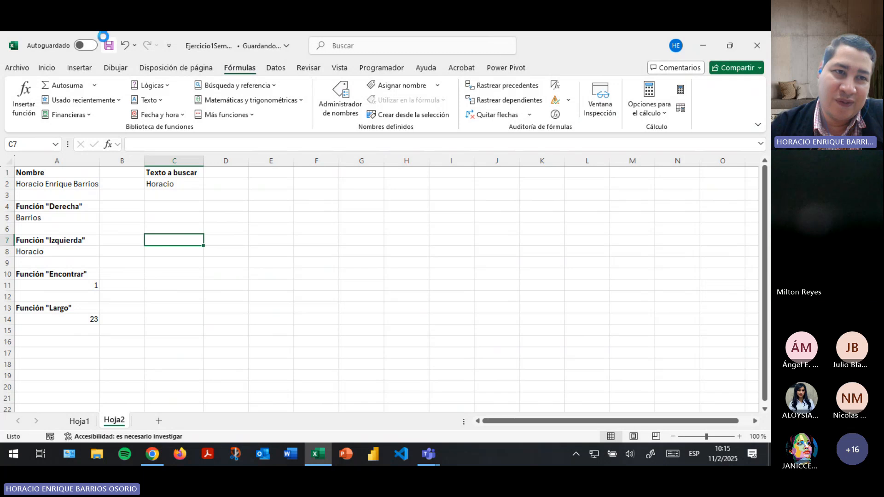
left_click(40, 171)
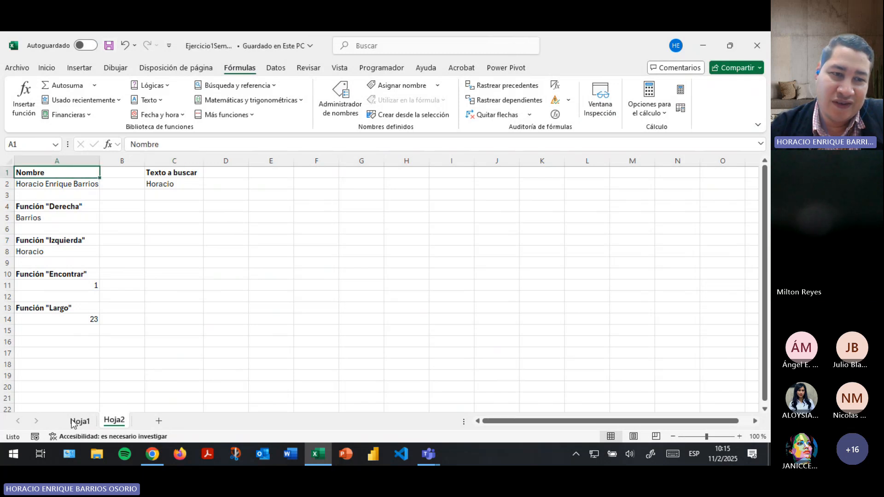
left_click(80, 421)
left_click(649, 193)
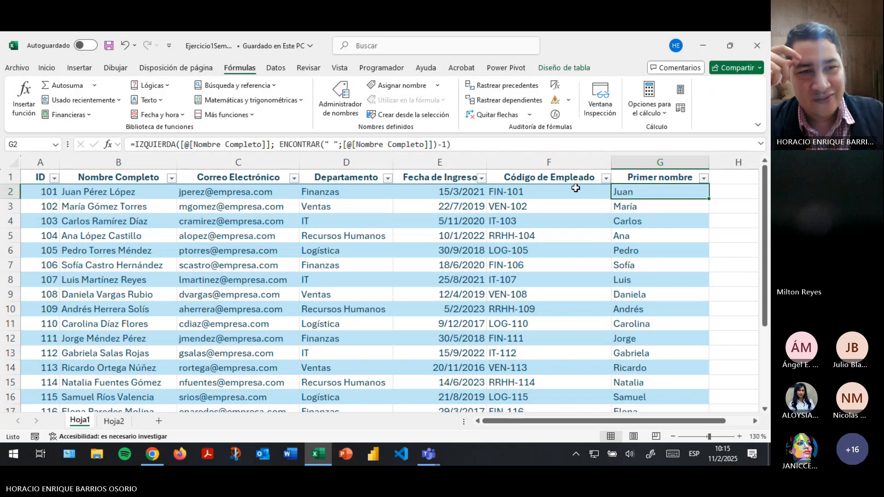
key("alt+Tab")
key("alt+Tab")
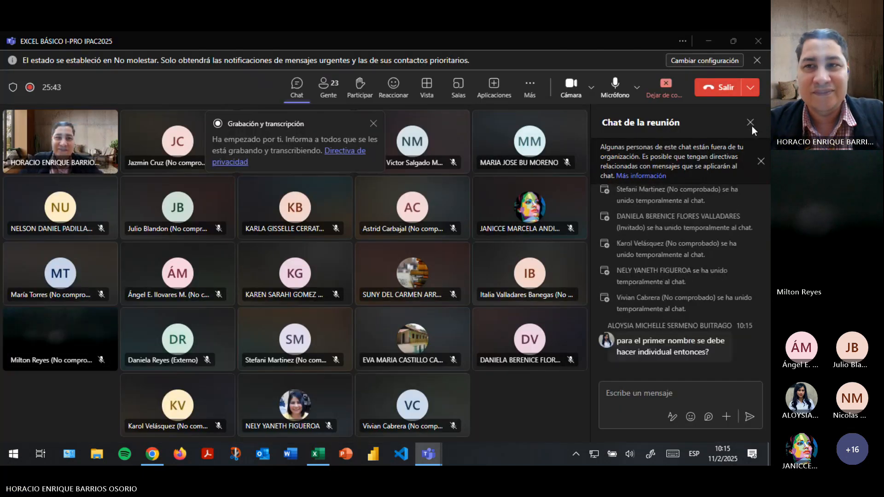
Dismiss the recording and transcription notice and return to Excel.
left_click(373, 124)
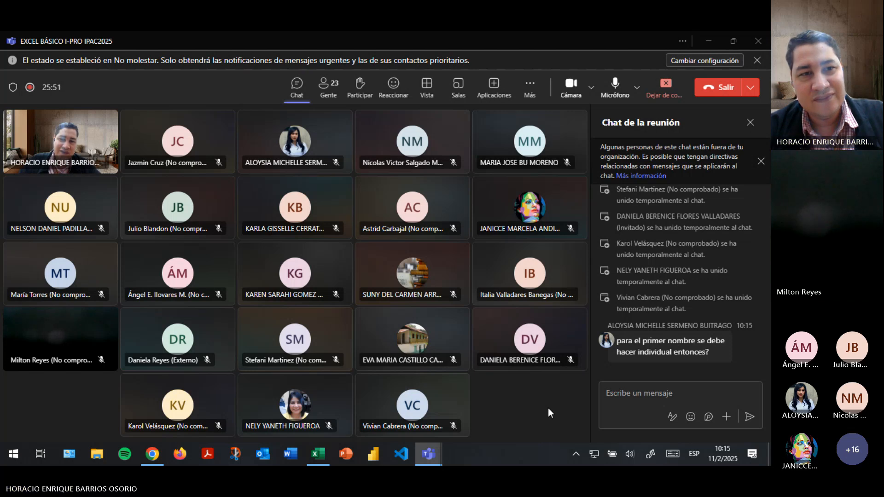
key("alt+Tab")
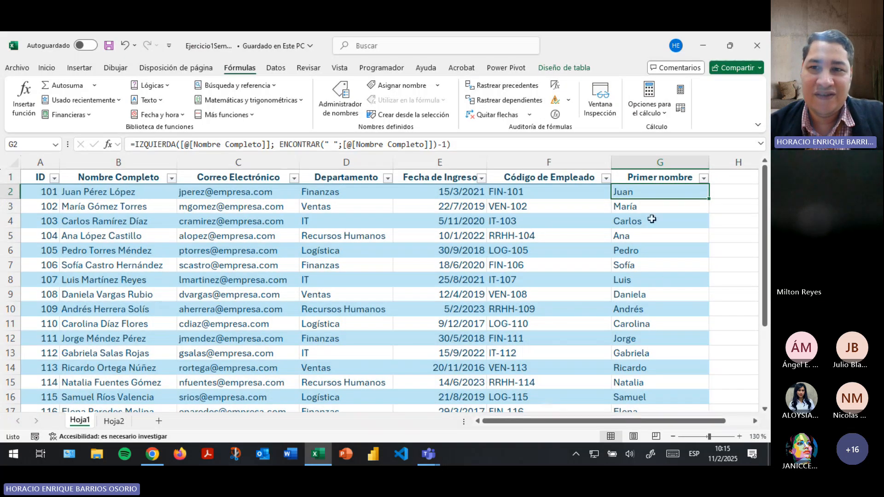
Review the extracted first names down column G from G2 to G16, then switch to Teams.
left_click_drag(644, 193, 643, 323)
left_click(644, 194)
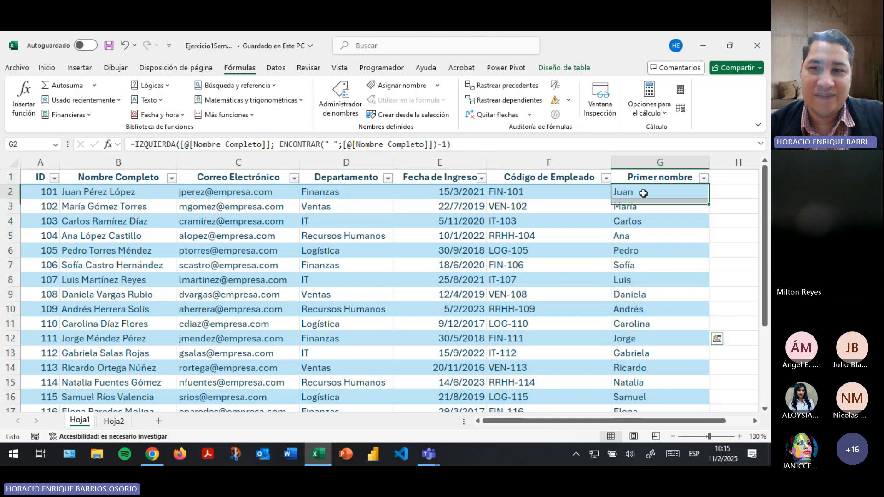
left_click(641, 207)
left_click(638, 276)
left_click(642, 354)
left_click(643, 397)
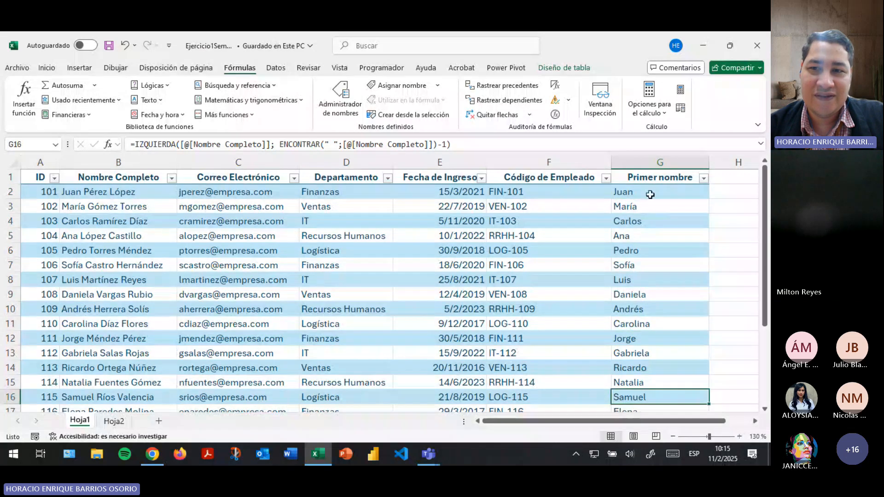
left_click(642, 209)
left_click(638, 241)
left_click(645, 198)
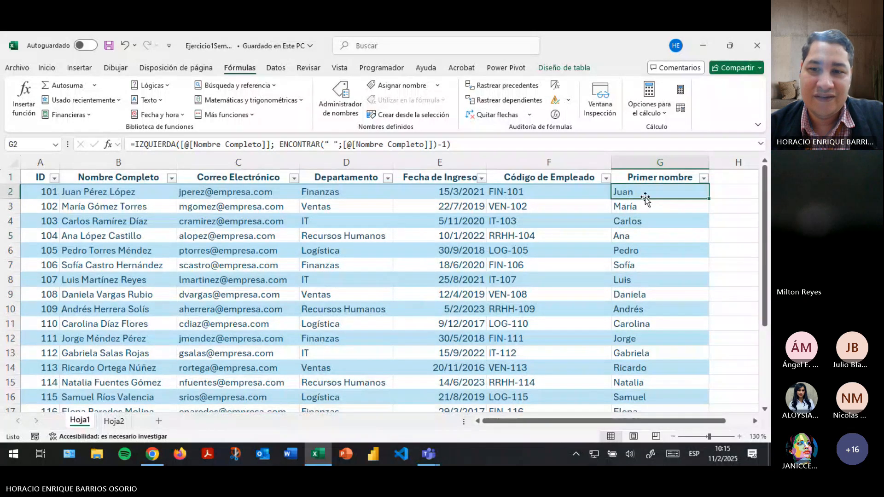
key("alt+Tab")
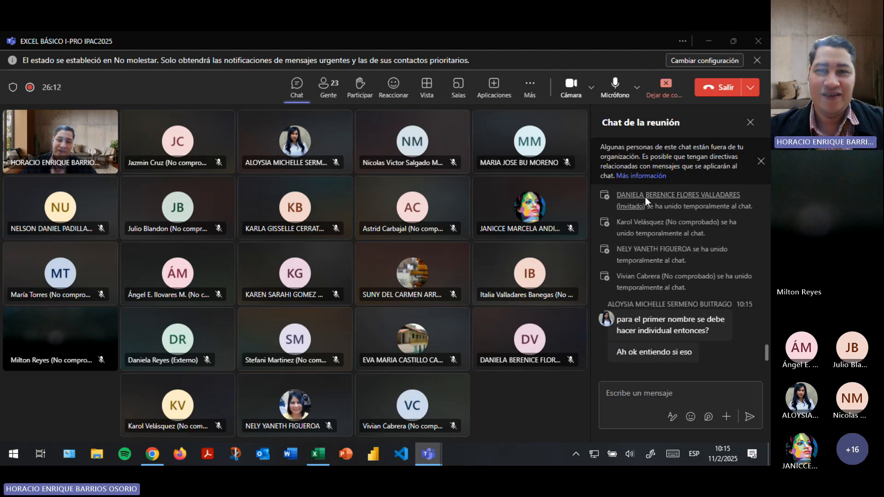
Return from the Teams chat to the Excel employee table.
key("alt+Tab")
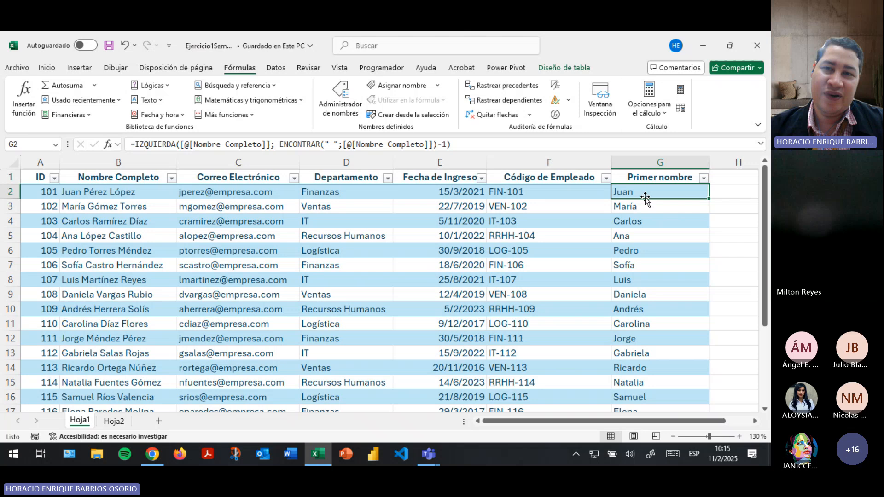
left_click(555, 116)
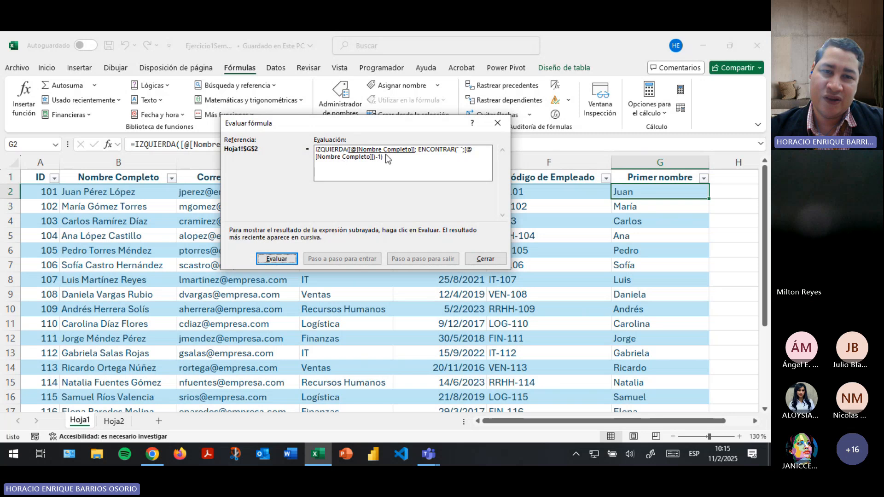
left_click(276, 259)
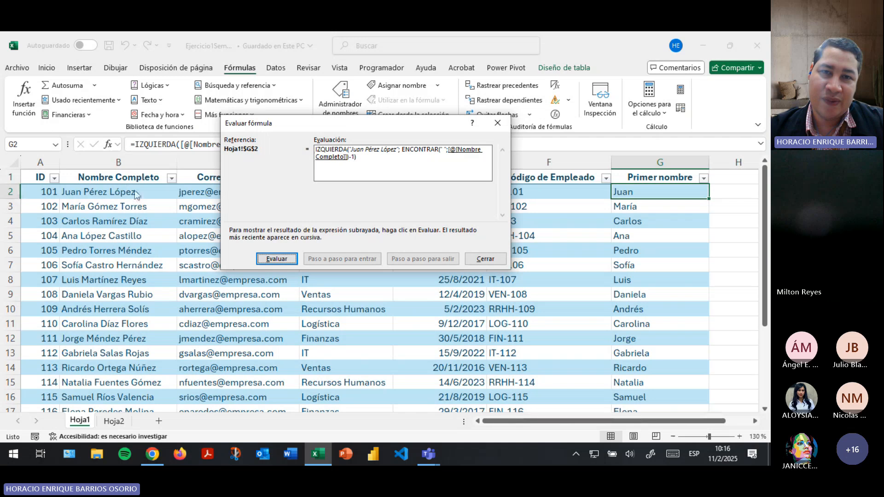
left_click(273, 259)
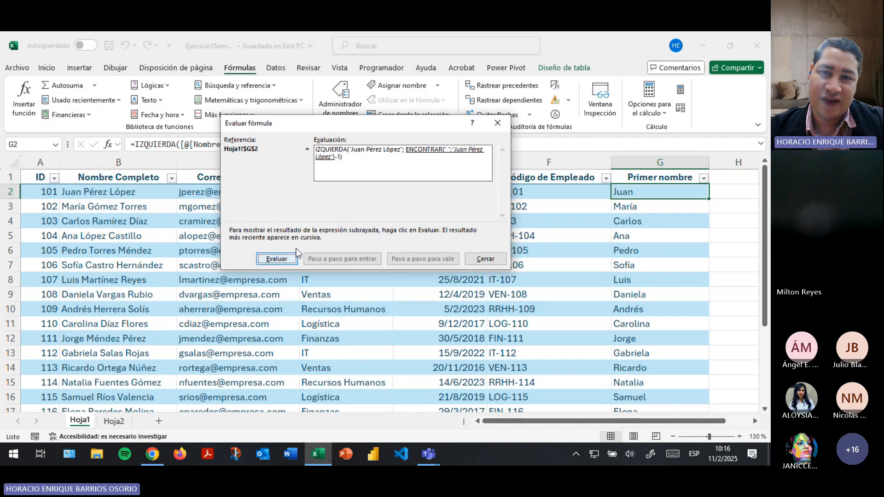
left_click(267, 260)
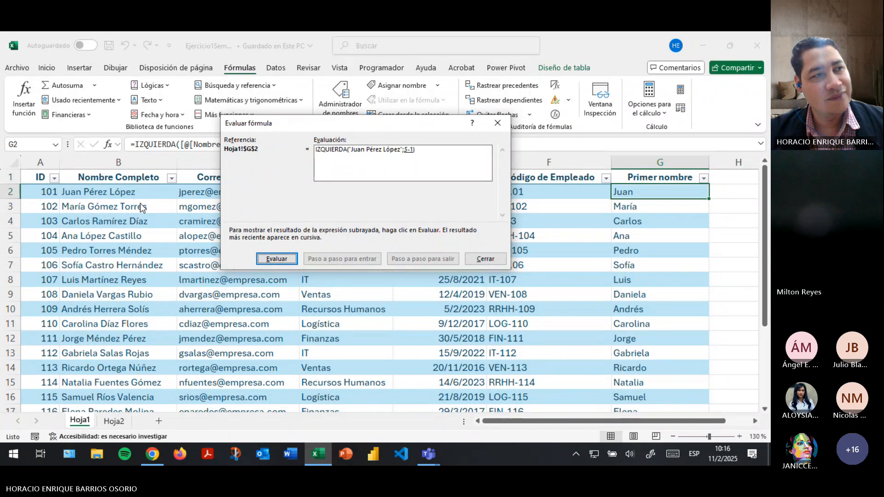
key("alt+Tab")
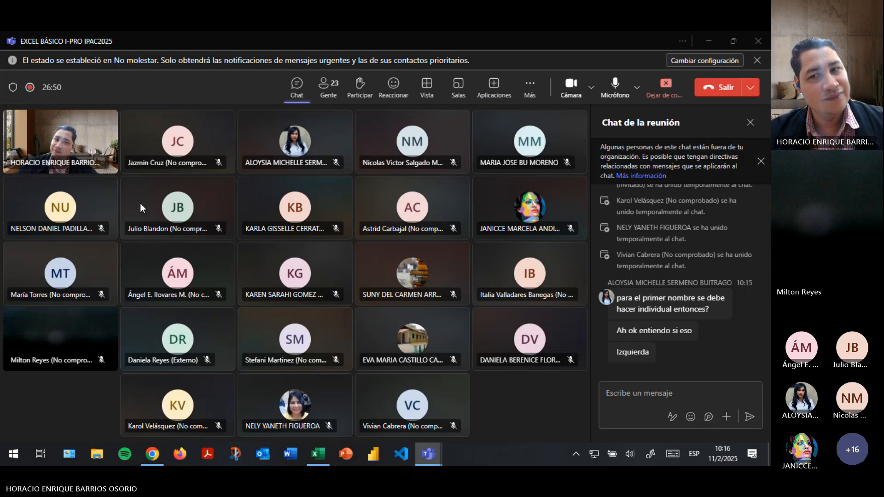
key("alt+Tab")
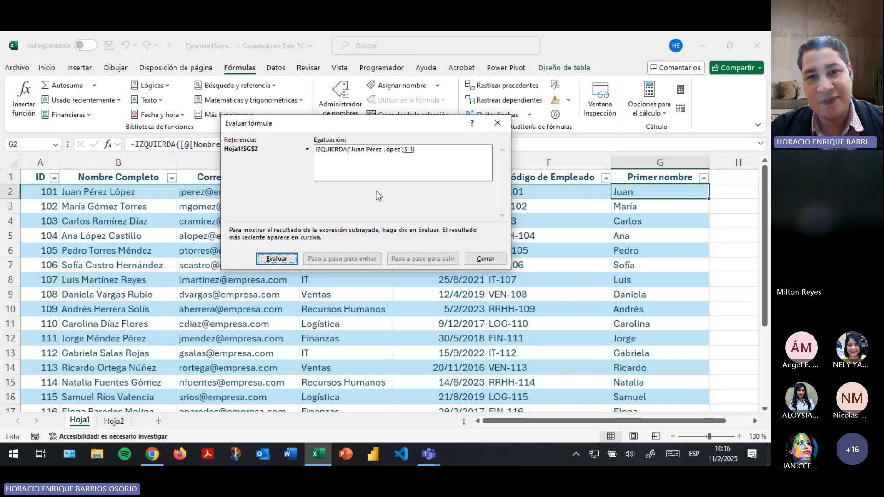
left_click(277, 258)
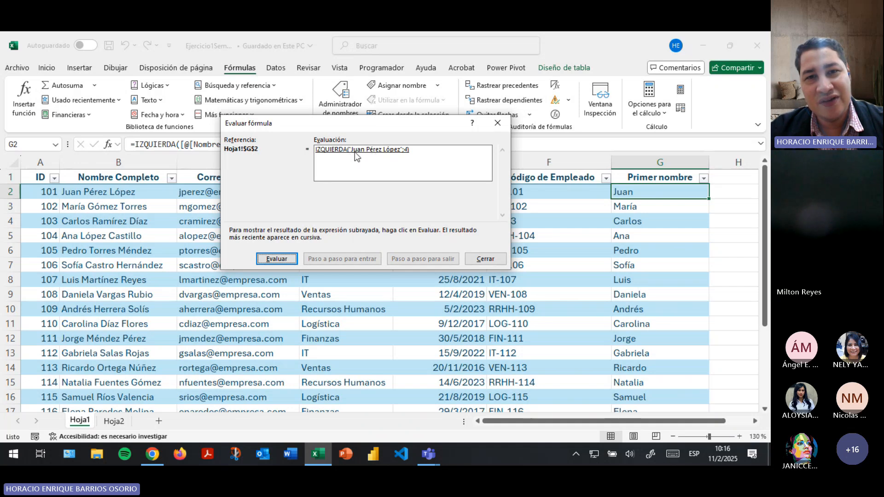
left_click(274, 260)
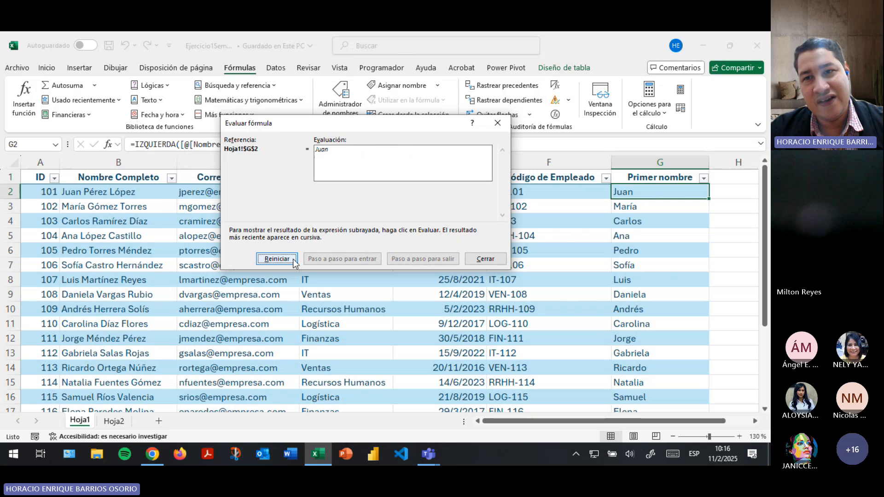
left_click(485, 258)
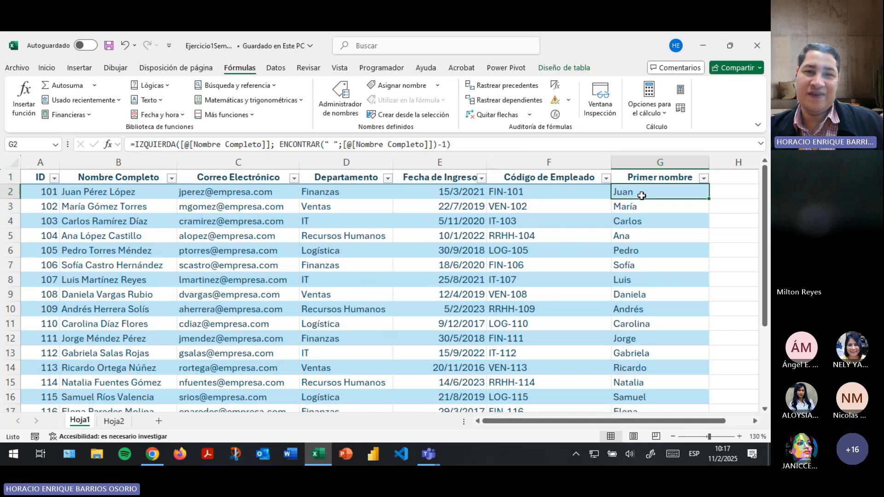
Review the Primer nombre results in column G and save the workbook.
left_click(636, 206)
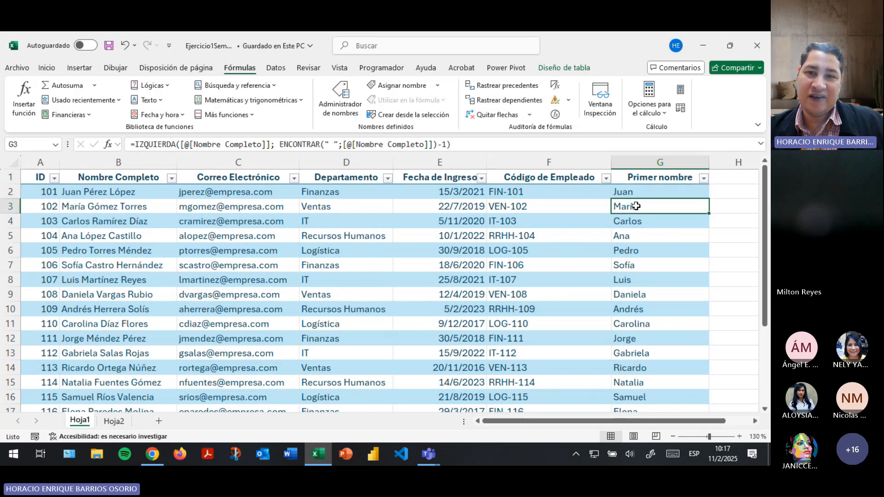
left_click(637, 190)
left_click(632, 208)
left_click(657, 288)
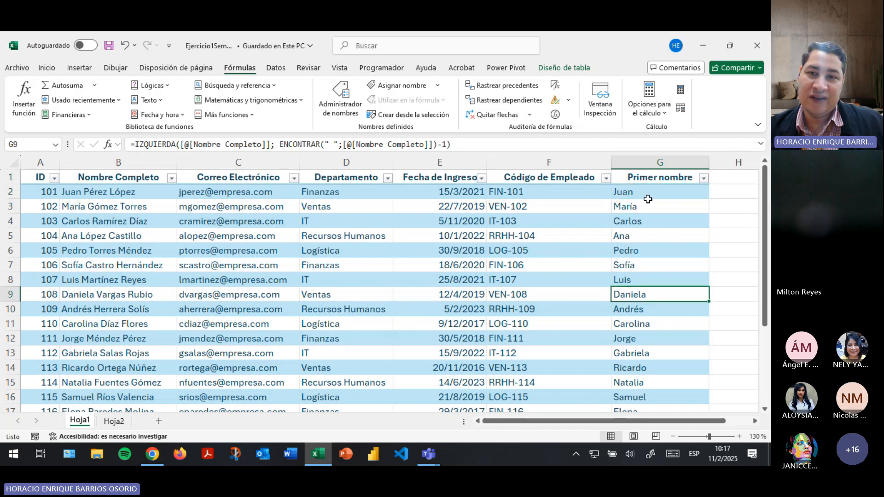
left_click(648, 197)
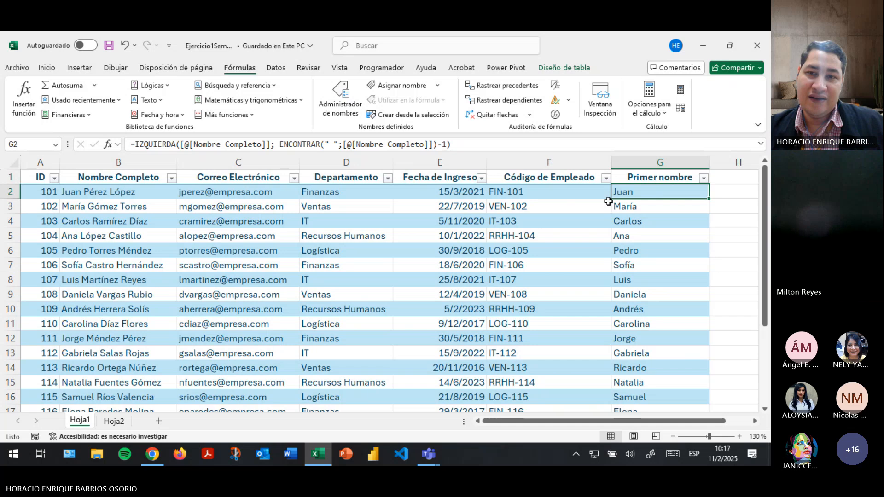
key("Down")
key("Down")
key("Down")
key("Down")
key("Up")
key("Up")
key("Up")
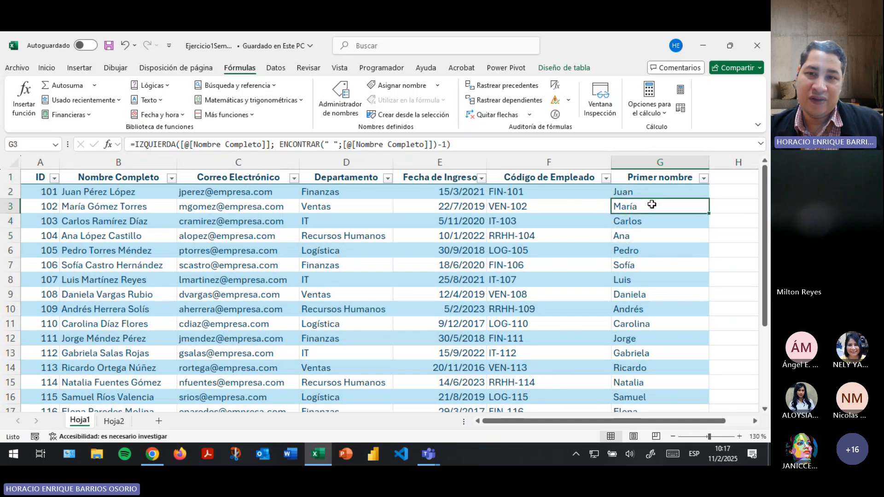
key("Down")
key("Down")
key("Down")
key("Down")
key("Down")
key("Down")
key("Down")
key("Down")
key("Down")
key("Down")
key("Down")
key("Down")
key("Down")
key("Down")
key("Down")
key("Down")
key("Down")
key("Down")
key("Down")
key("Down")
key("Down")
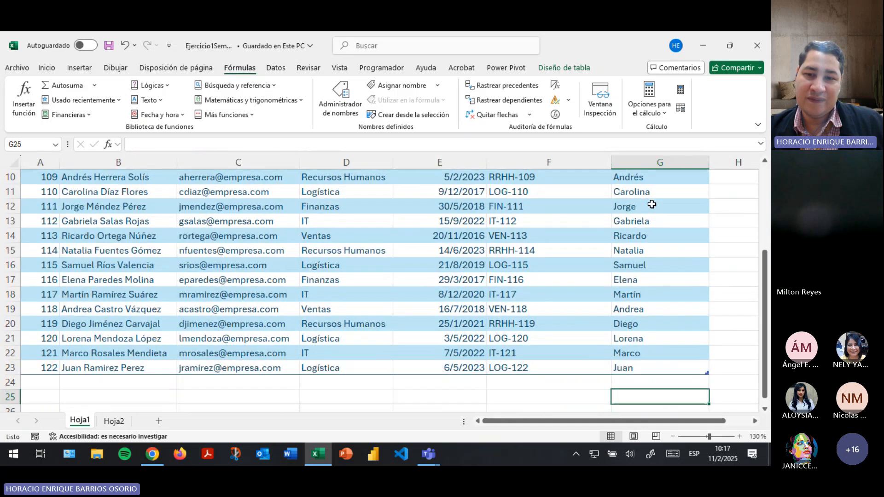
key("Up")
key("Up")
key("Up")
key("Up")
key("Up")
key("Up")
key("Up")
key("Up")
key("Up")
key("Up")
key("Up")
key("Up")
key("Up")
key("Up")
key("Up")
key("Up")
key("Up")
key("Up")
key("Up")
key("Up")
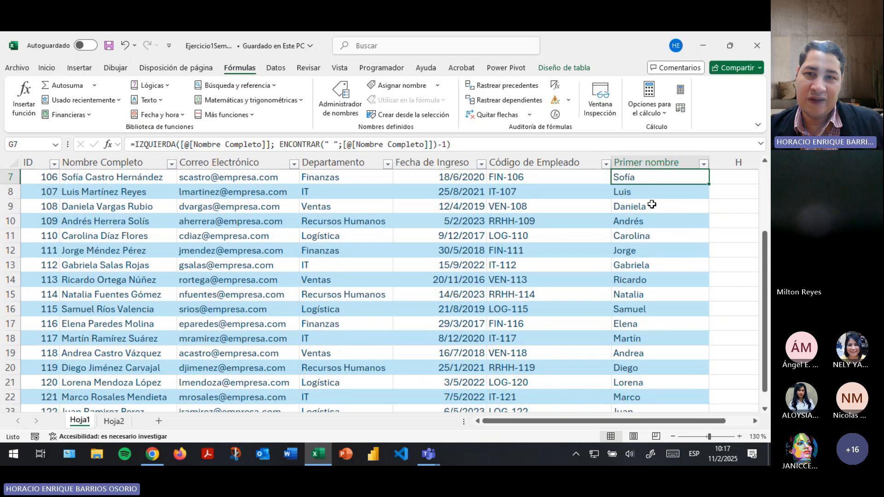
key("Down")
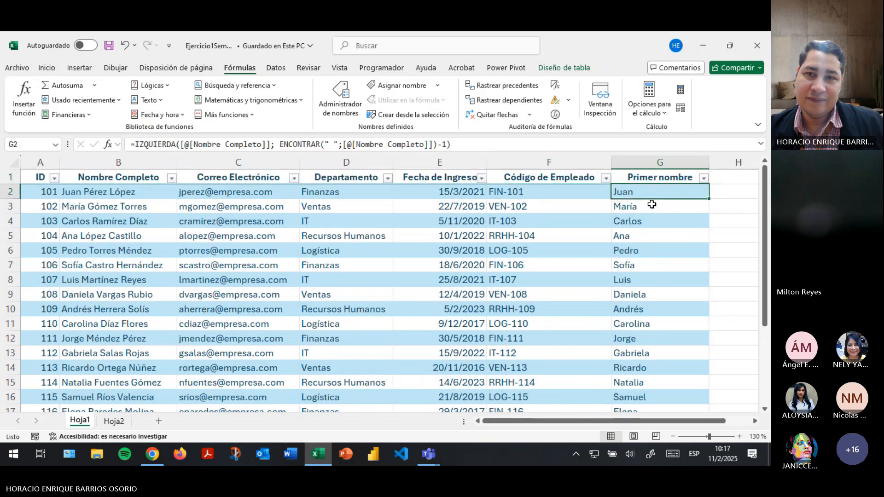
key("Right")
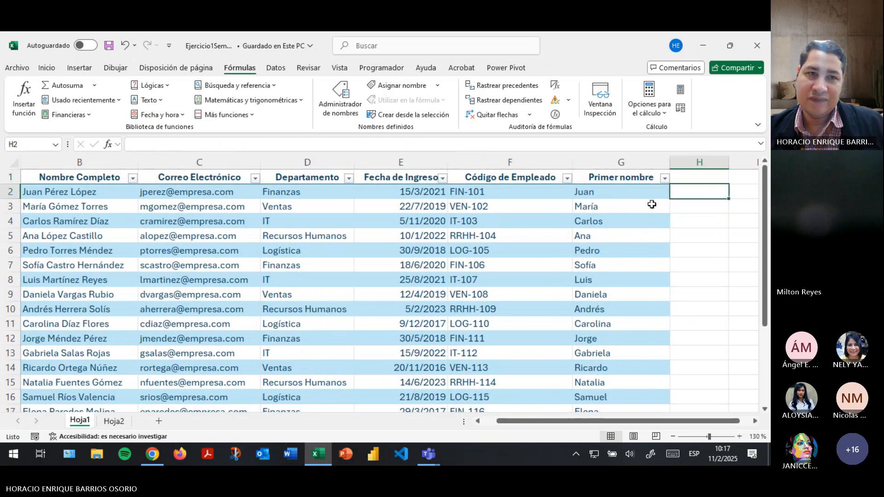
left_click(105, 44)
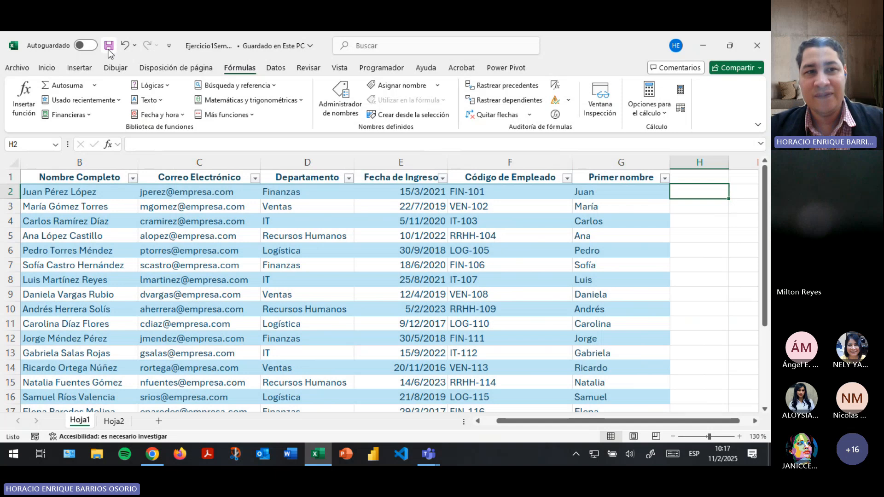
Enter the header 'Primer apellido' in cell H1.
key("Left")
key("Up")
key("Down")
key("Left")
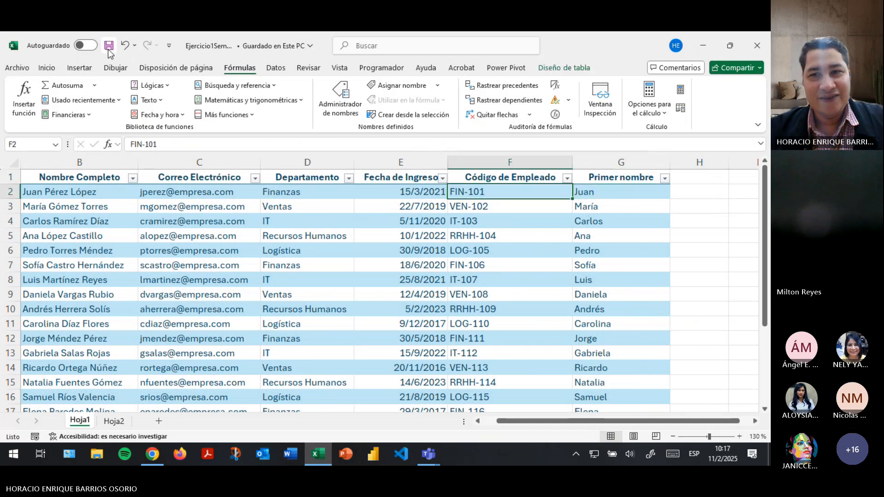
key("Home")
key("Right")
key("Right")
key("Right")
key("Right")
key("Right")
key("Right")
key("Right")
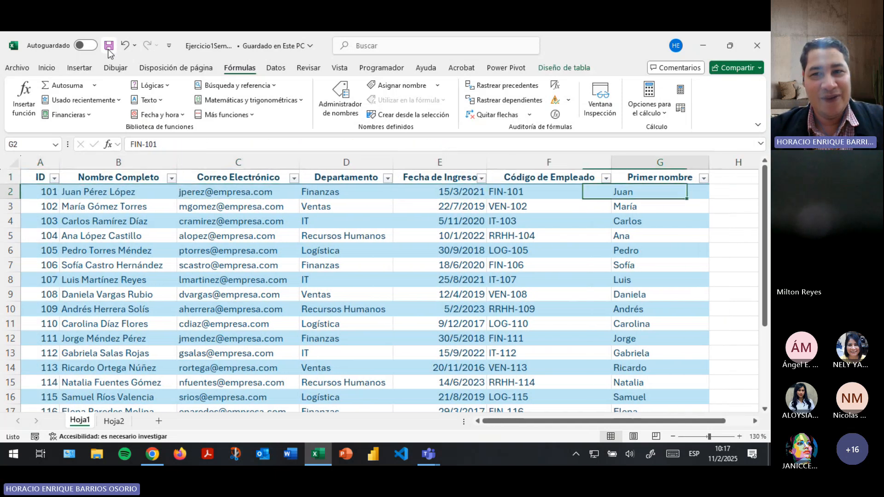
key("Up")
type("Primer")
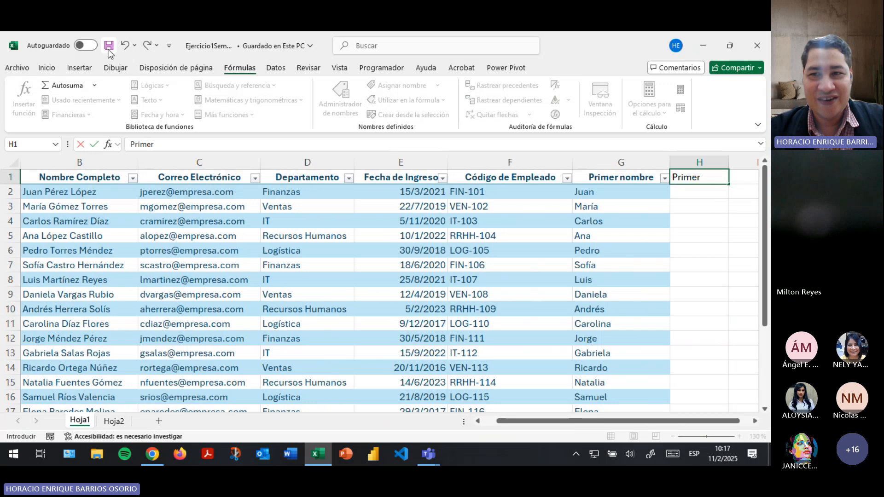
type(" apellido")
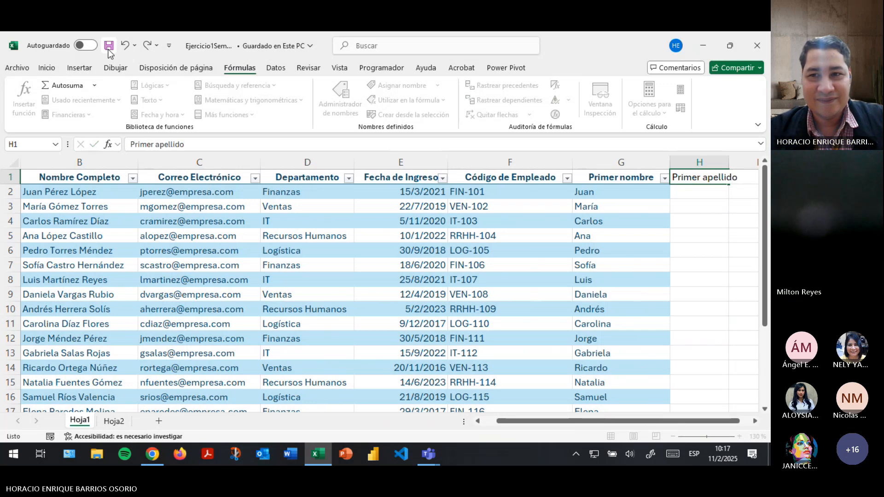
key("Return")
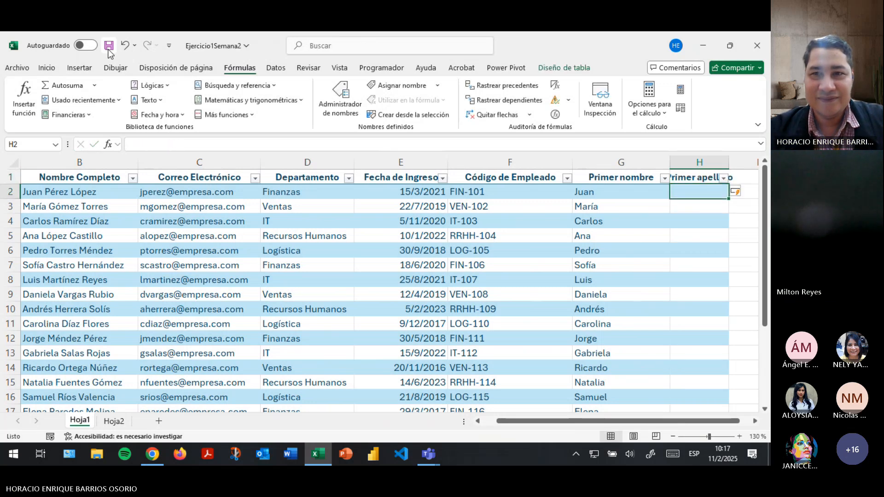
Auto-fit column H to its header with Inicio > Formato > Autoajustar ancho de columna.
left_click(30, 68)
left_click(35, 70)
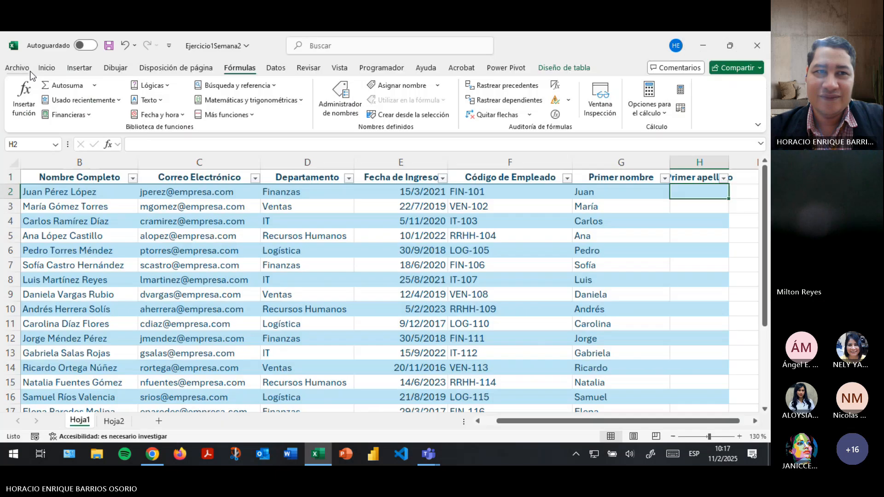
left_click(41, 70)
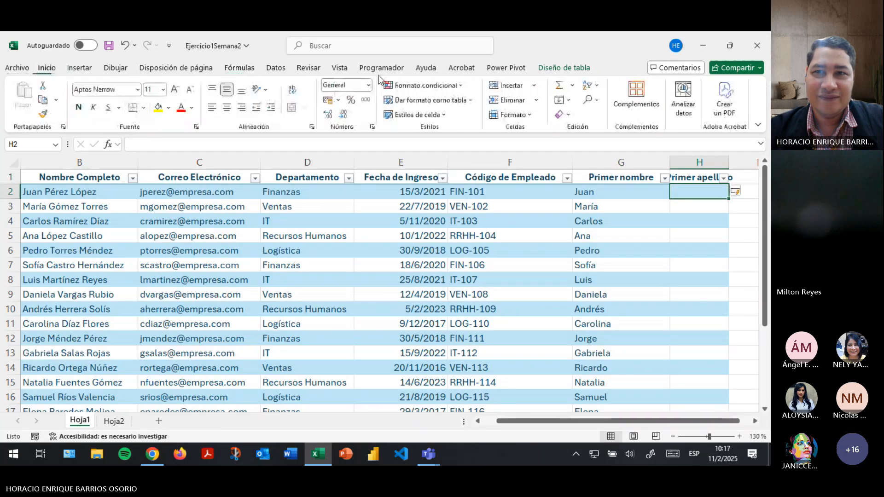
left_click(697, 162)
left_click(501, 115)
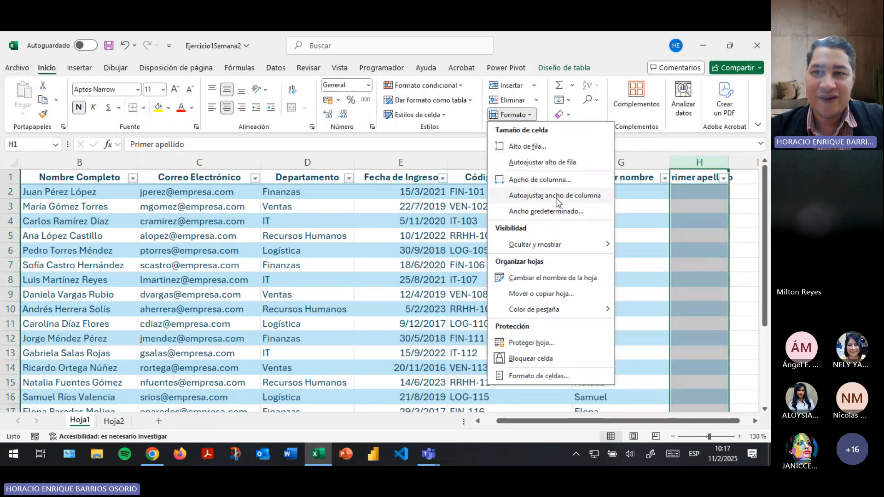
left_click(557, 196)
left_click(696, 196)
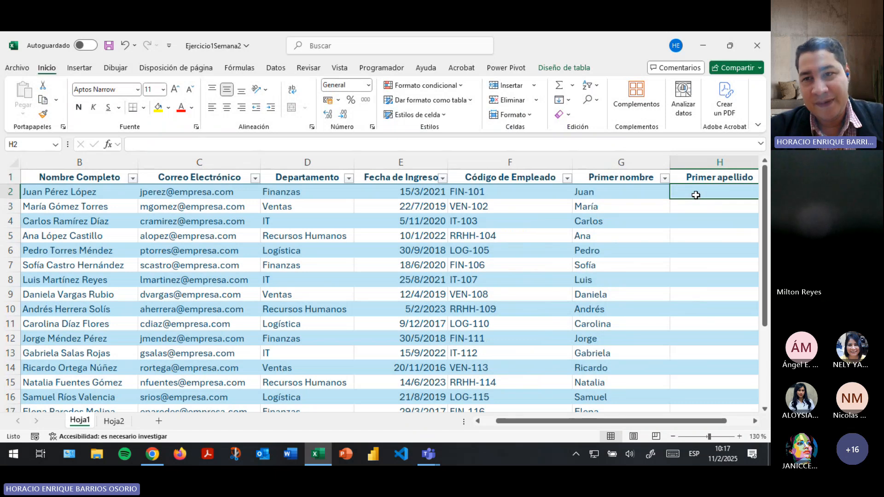
In H2 under Primer apellido, begin =IZQUIERDA( using the row's Nombre Completo as the text.
type("=iz")
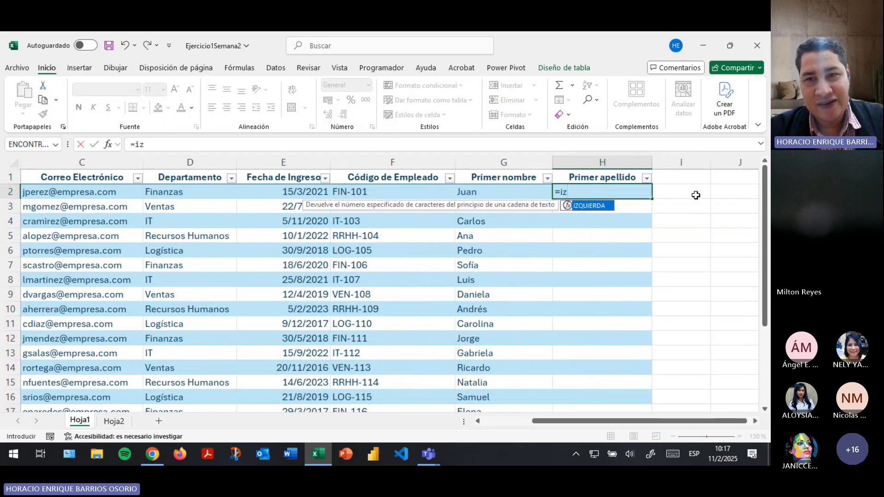
key("Tab")
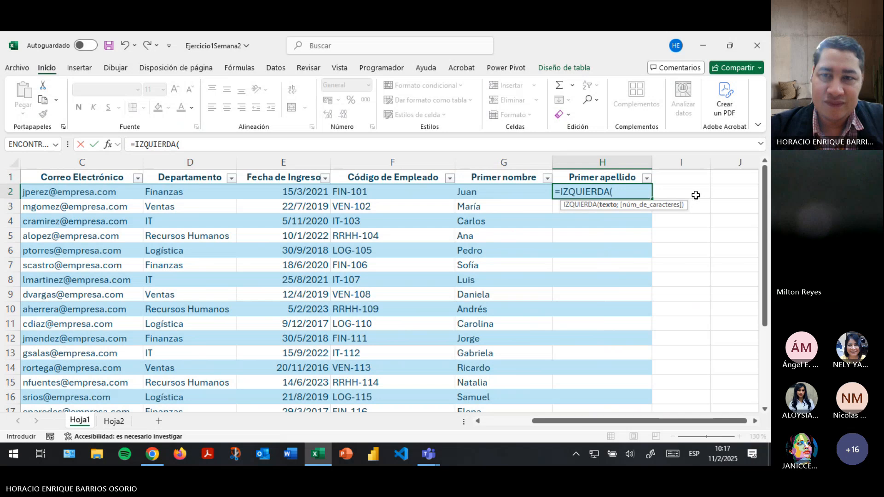
left_click_drag(584, 422, 530, 421)
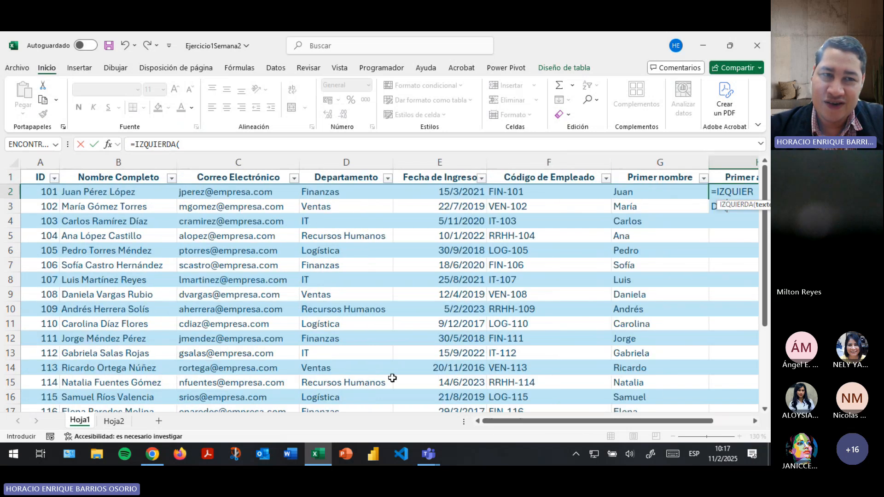
left_click(125, 193)
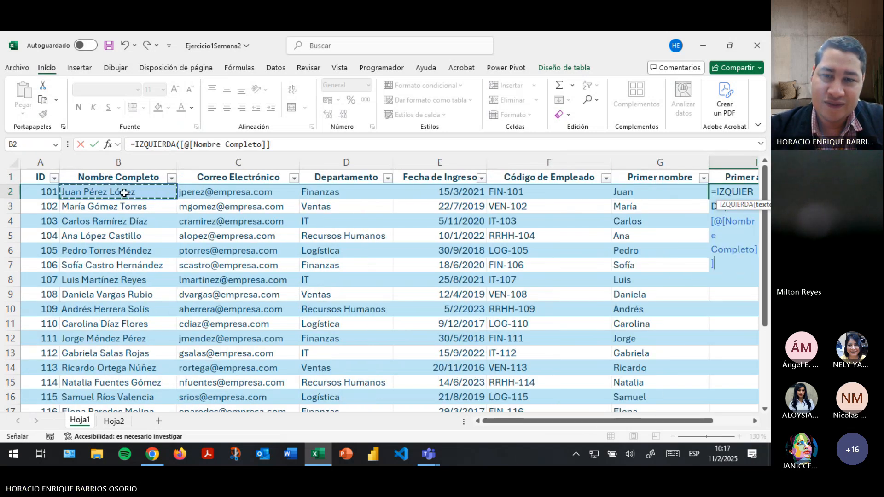
left_click_drag(502, 420, 559, 430)
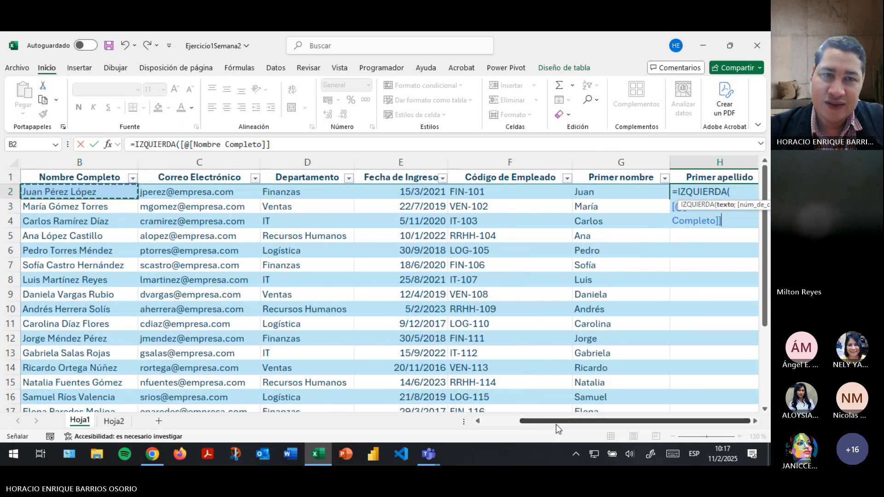
Add ENCONTRAR(" "; to the formula, then erase it back to only =IZQUIER.
type(";")
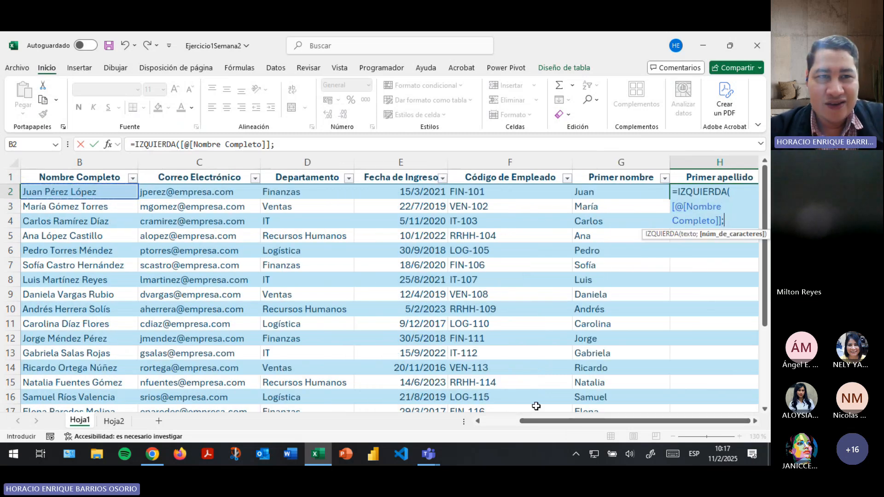
type("enco")
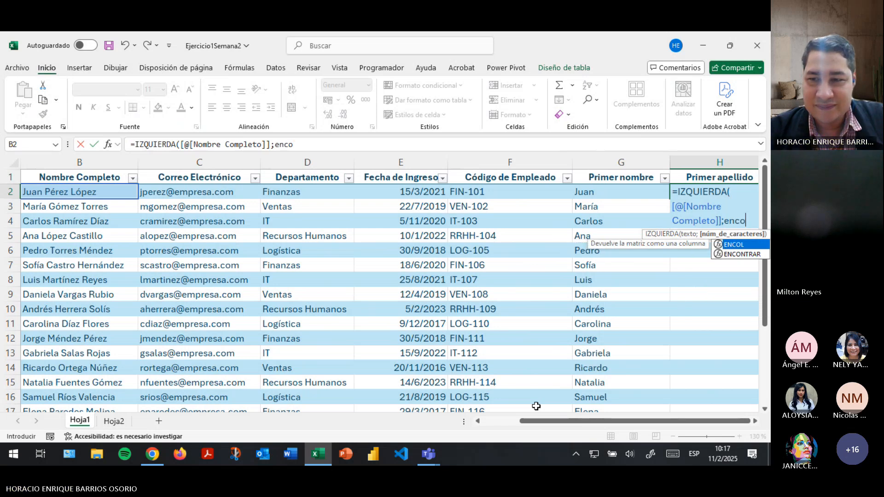
key("Down")
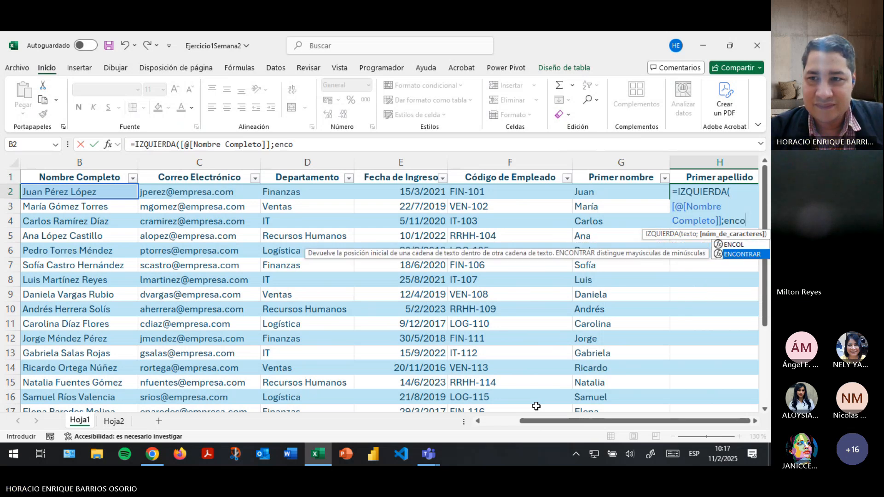
key("Tab")
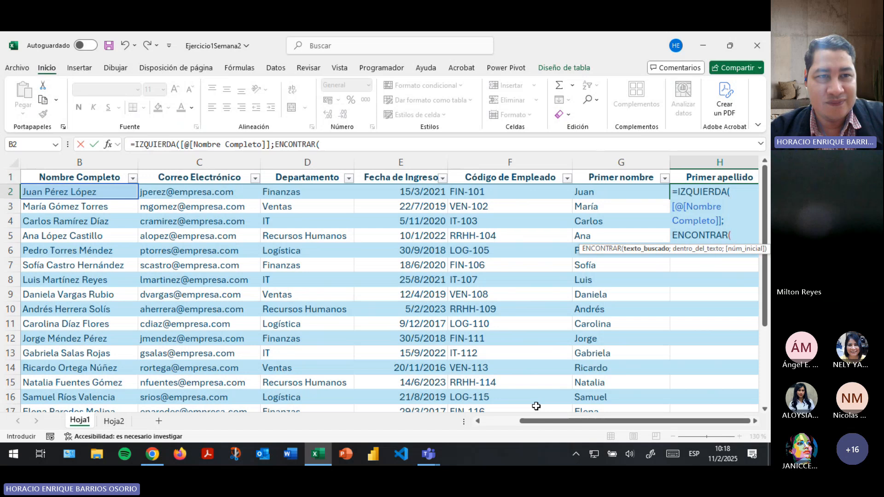
type("\"")
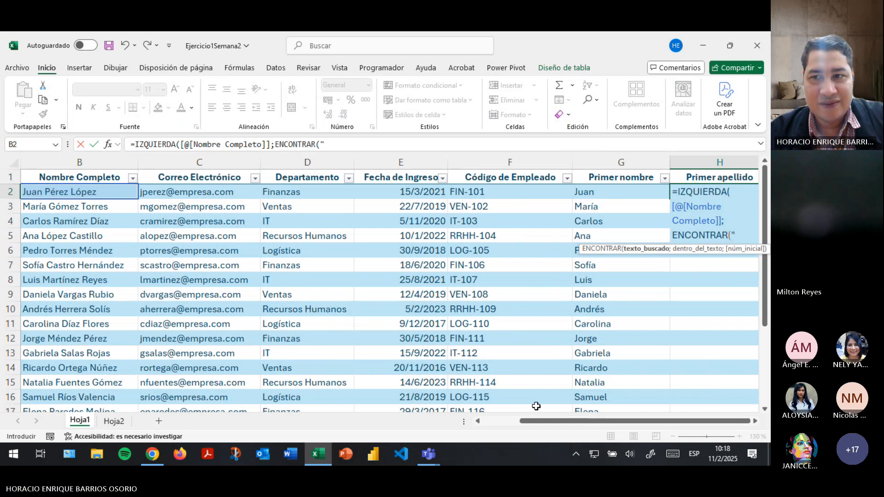
type(" \";")
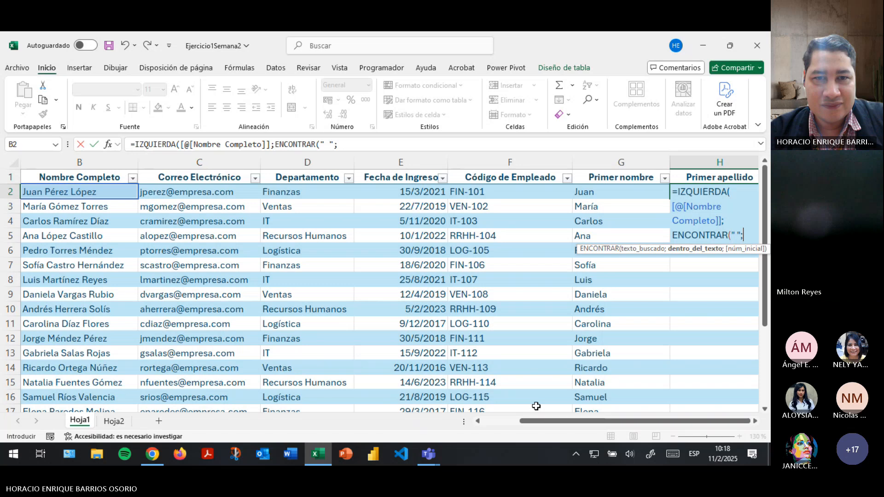
key("BackSpace")
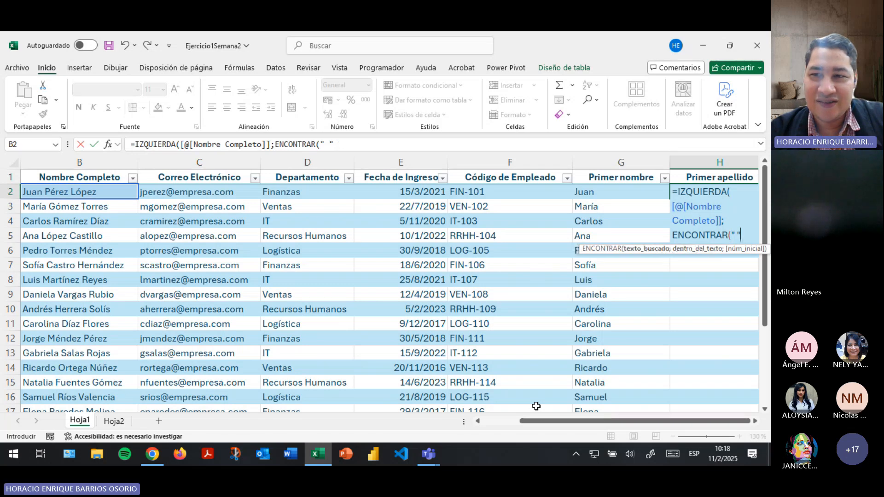
key("BackSpace")
key("BackSpace")
key("BackSpace")
key("BackSpace")
key("BackSpace")
key("BackSpace")
key("BackSpace")
key("BackSpace")
key("BackSpace")
key("BackSpace")
key("BackSpace")
key("BackSpace")
key("BackSpace")
key("BackSpace")
key("BackSpace")
key("BackSpace")
key("BackSpace")
key("BackSpace")
key("BackSpace")
key("BackSpace")
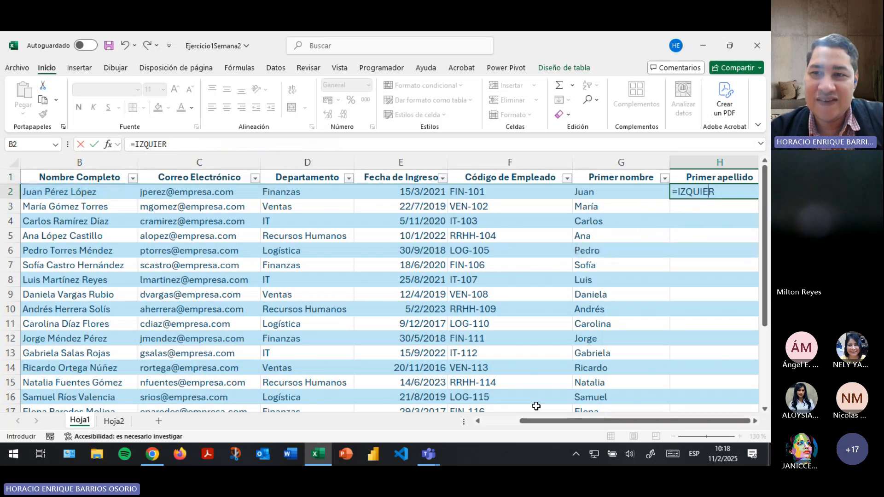
Replace H2's entry with =DERECHA([@[Nombre Completo]] taking the row's full name as text.
key("BackSpace")
key("BackSpace")
key("BackSpace")
type("der")
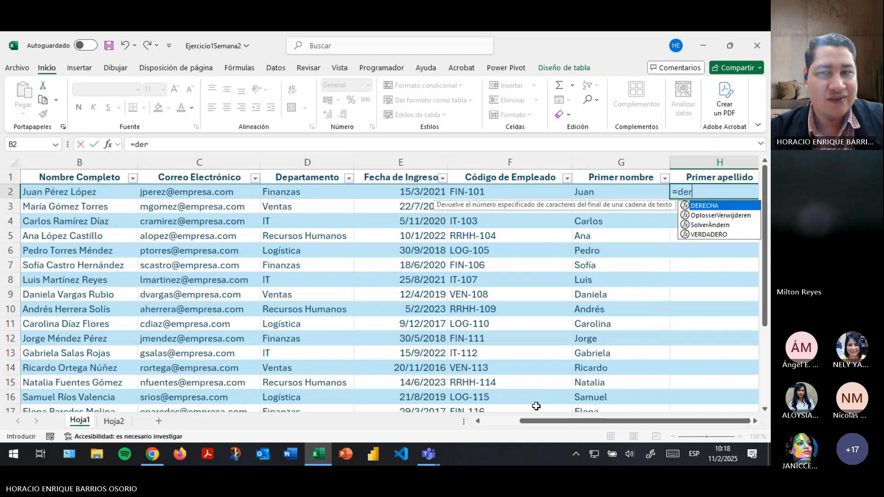
key("Tab")
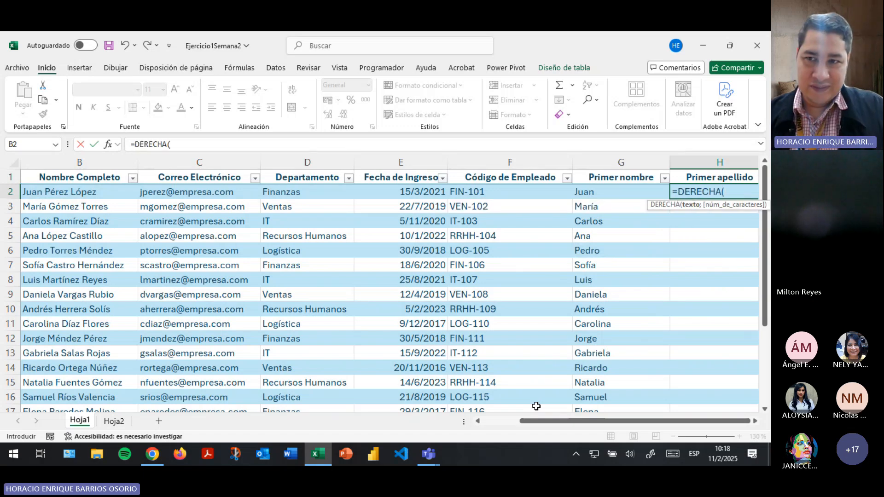
left_click(102, 194)
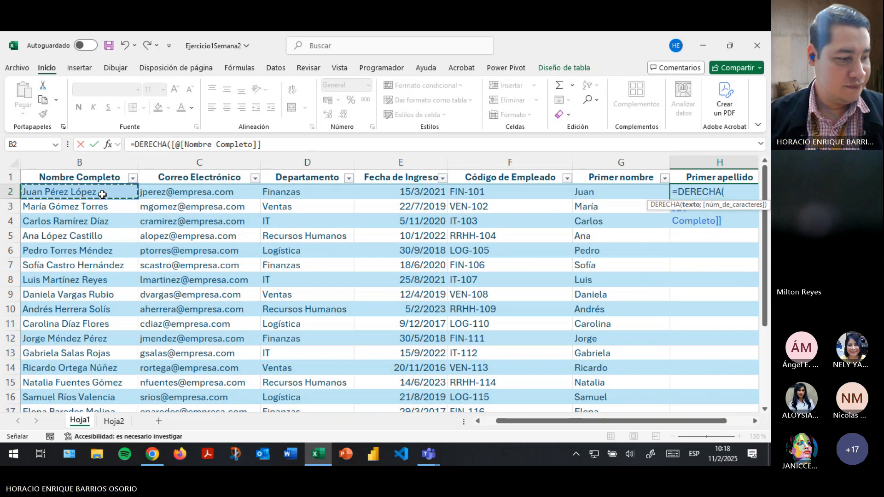
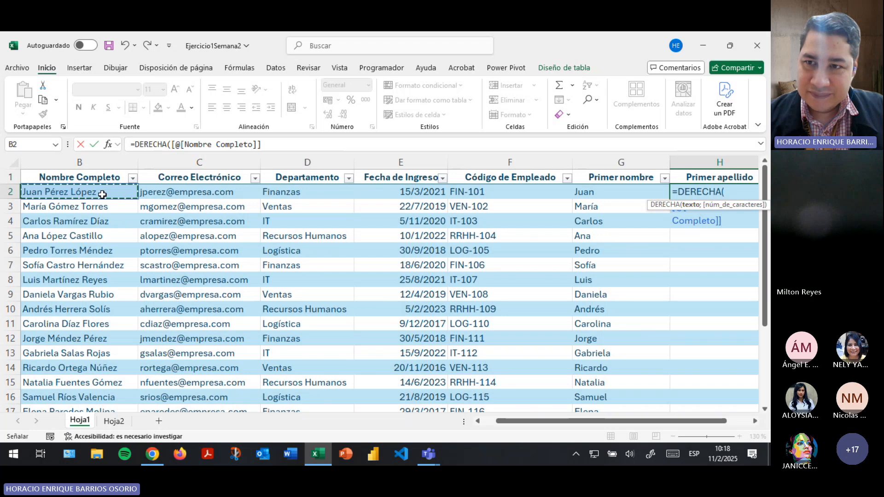
Complete H2 as =DERECHA([@[Nombre Completo]];ENCONTRAR(" ";[@[Nombre Completo]])) and enter it for the column.
type(";en")
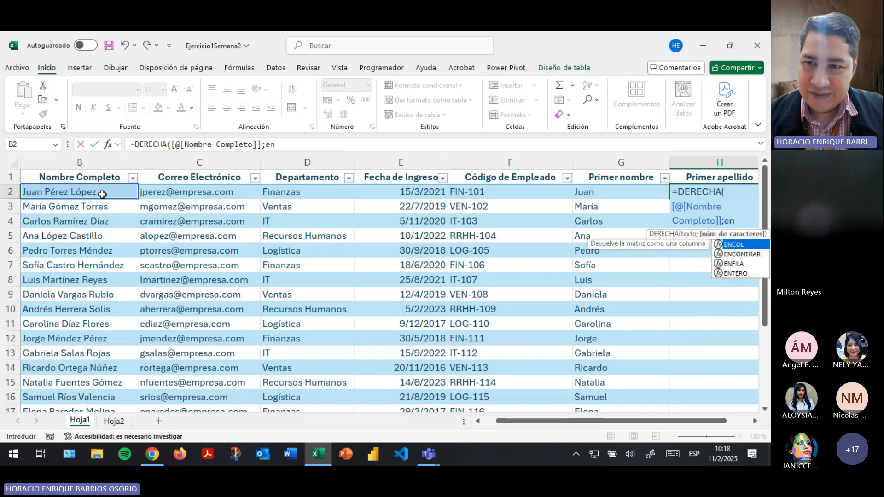
key("Down")
key("Tab")
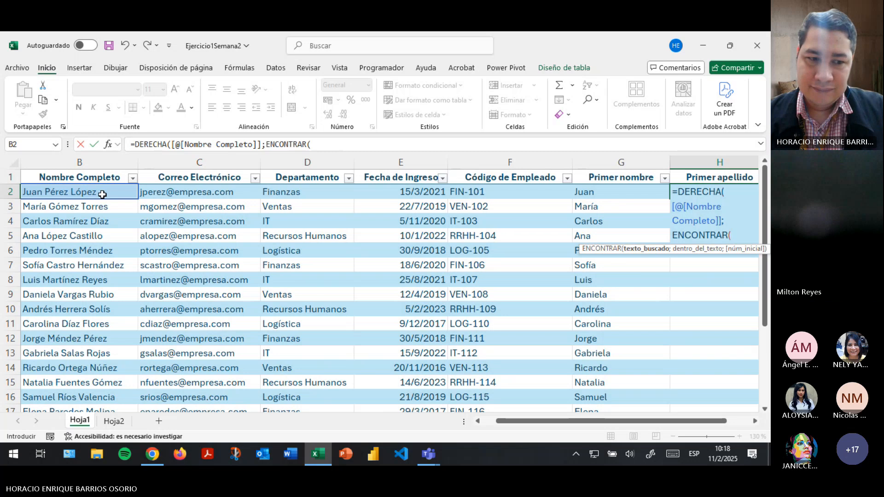
type("\"")
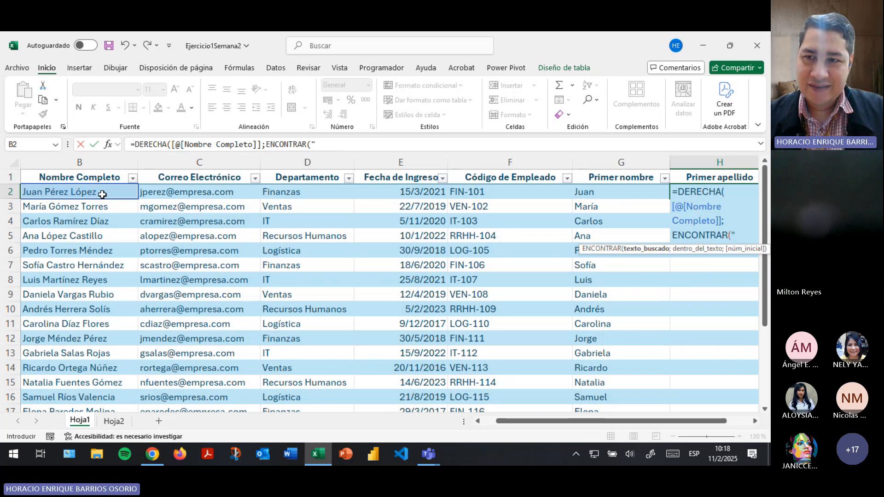
type(" \"")
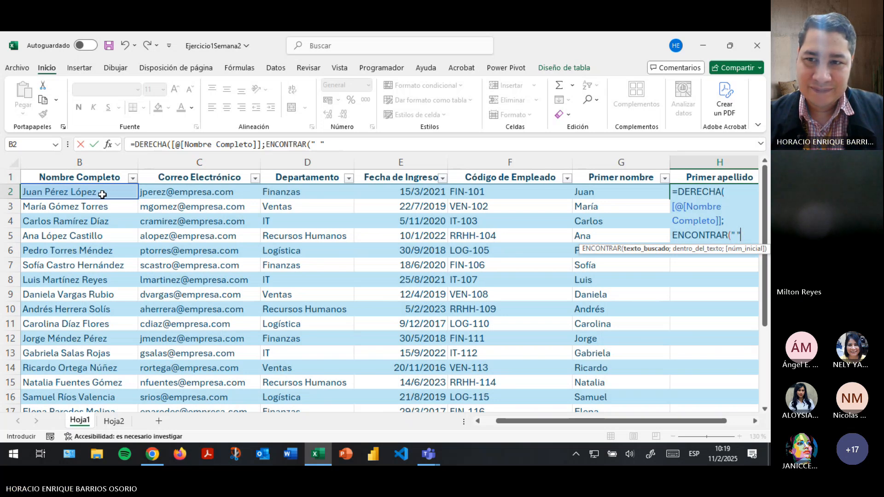
type(";")
left_click(102, 194)
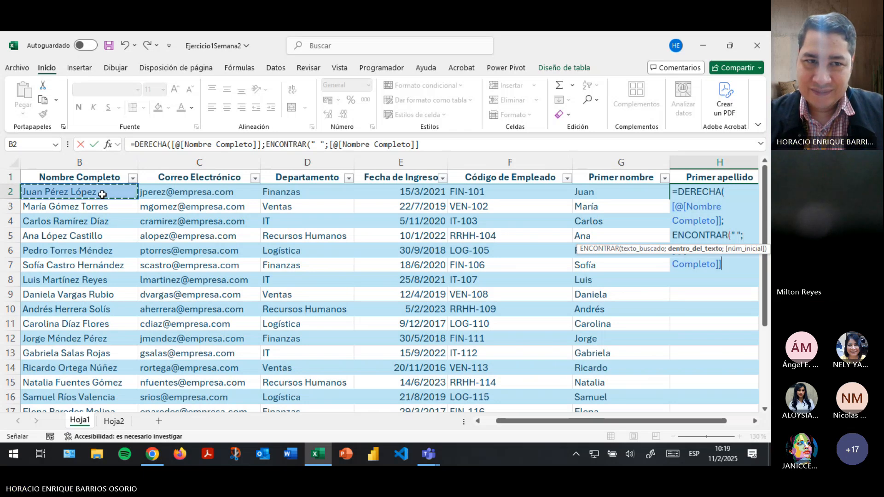
type("))")
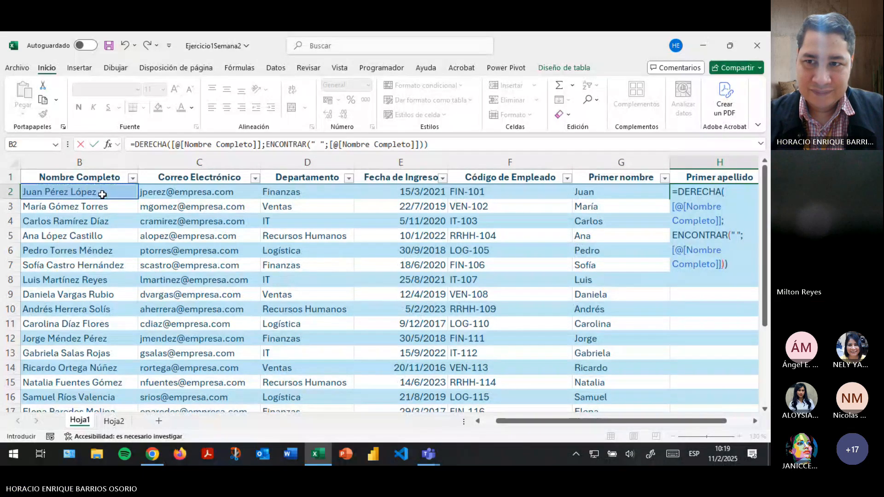
key("Return")
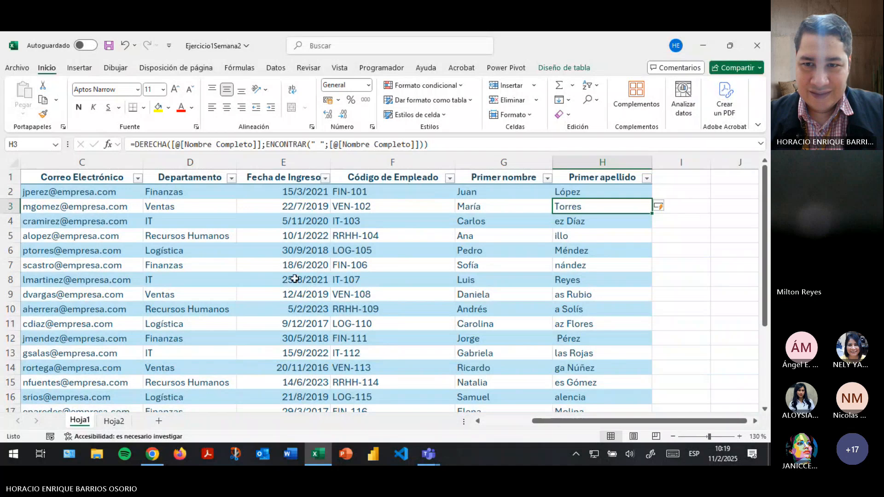
Inspect the truncated surname results in the Primer apellido column.
left_click_drag(572, 421, 433, 418)
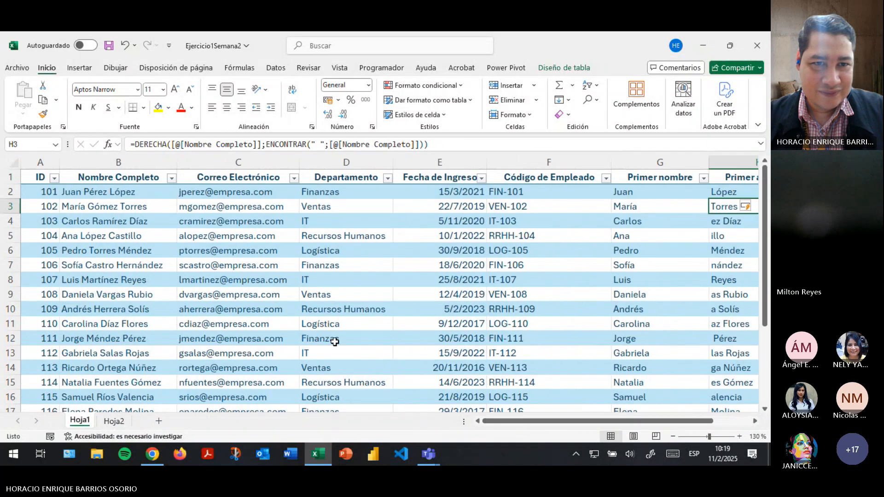
left_click_drag(543, 421, 598, 418)
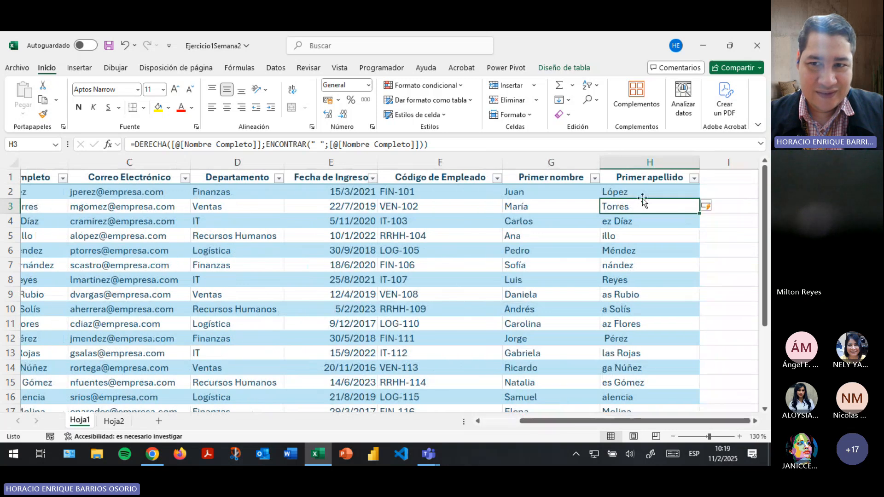
left_click(643, 221)
left_click_drag(565, 420, 632, 409)
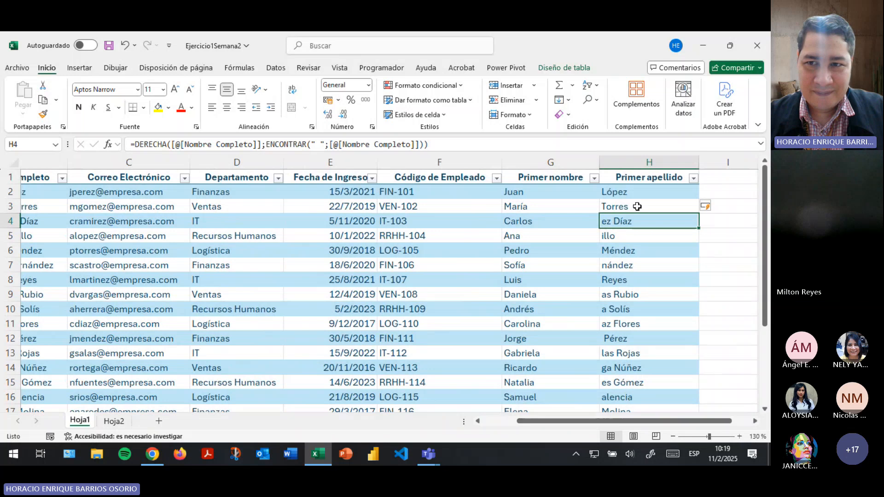
Delete the surname formulas from H2 and from H3 down to the last row.
left_click(639, 191)
key("Delete")
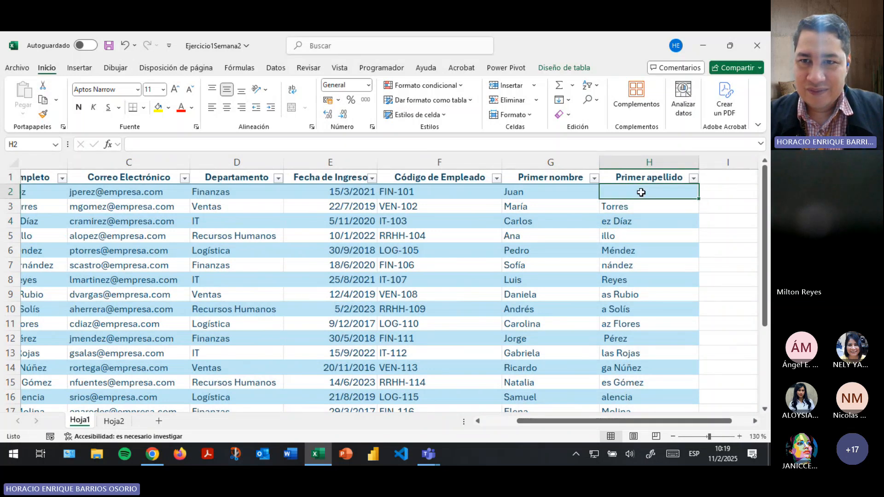
left_click_drag(641, 192, 645, 350)
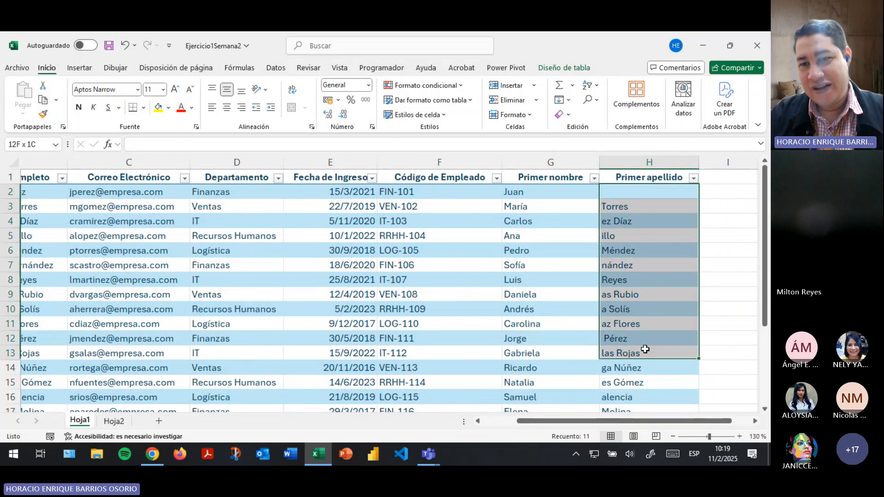
left_click(641, 202)
key("ctrl+shift+Down")
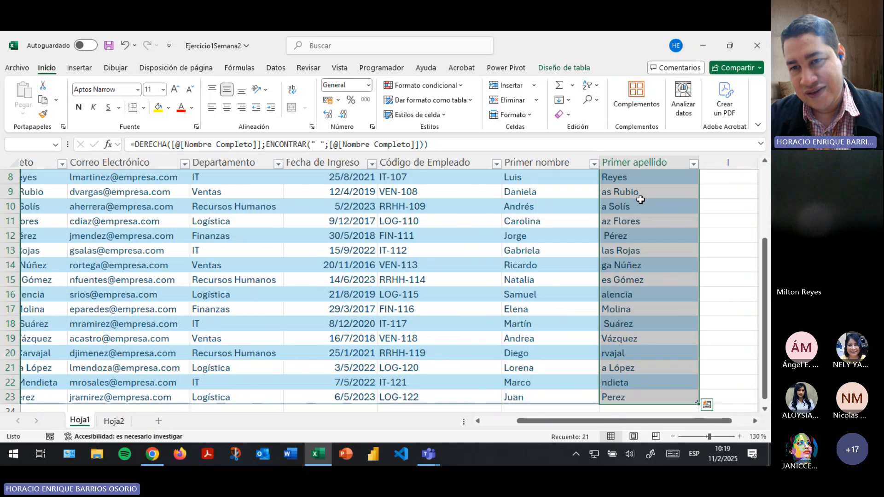
key("Delete")
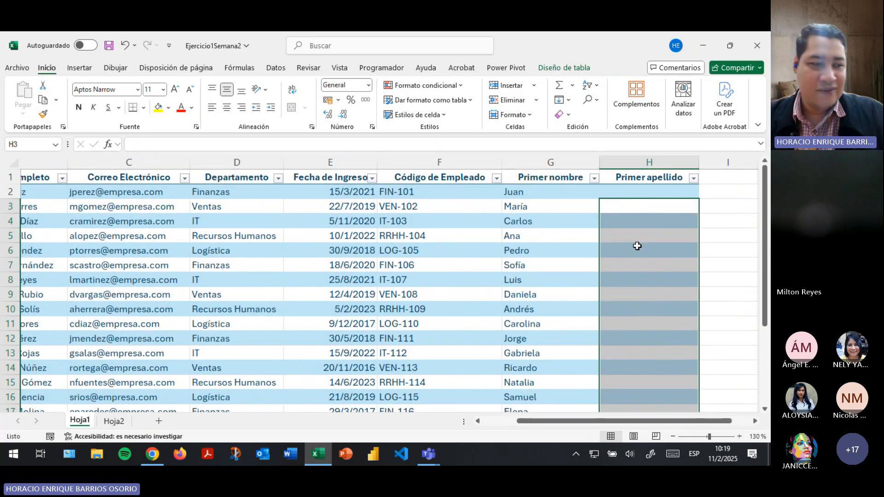
left_click(639, 190)
left_click(639, 190)
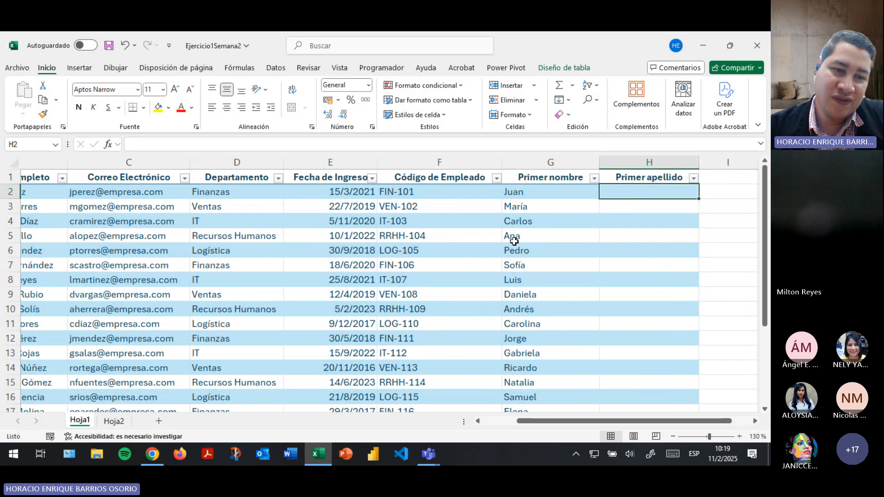
Save the workbook, browse the text function list, and go to Hoja2.
left_click(109, 46)
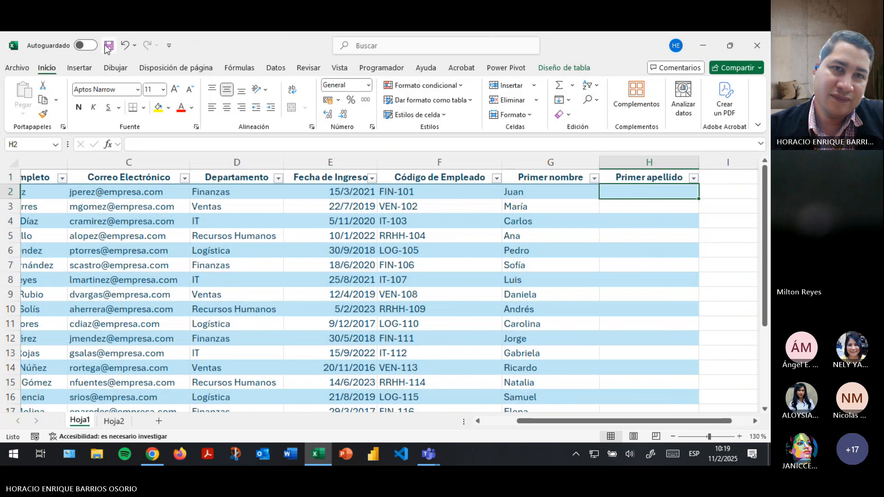
left_click(238, 69)
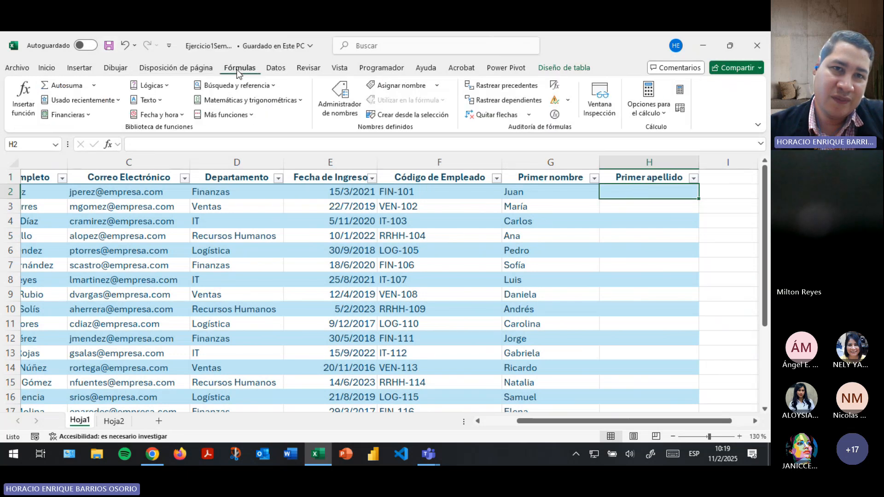
left_click(159, 100)
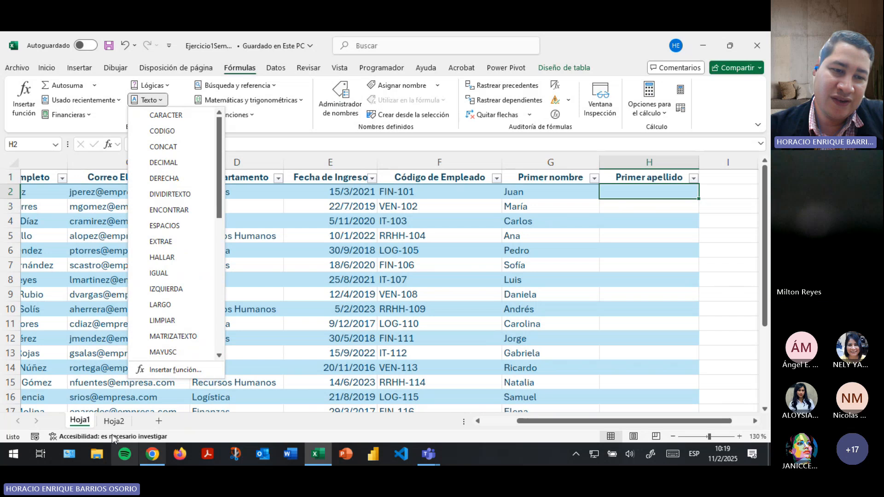
left_click(115, 422)
left_click(114, 422)
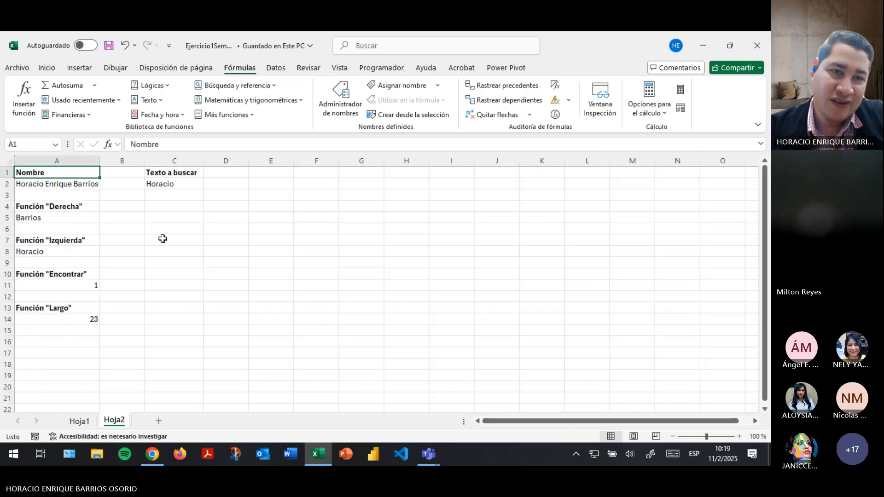
Enter the heading Función "Extraer" in C4 and widen column C to fit it.
left_click(174, 211)
type("Func")
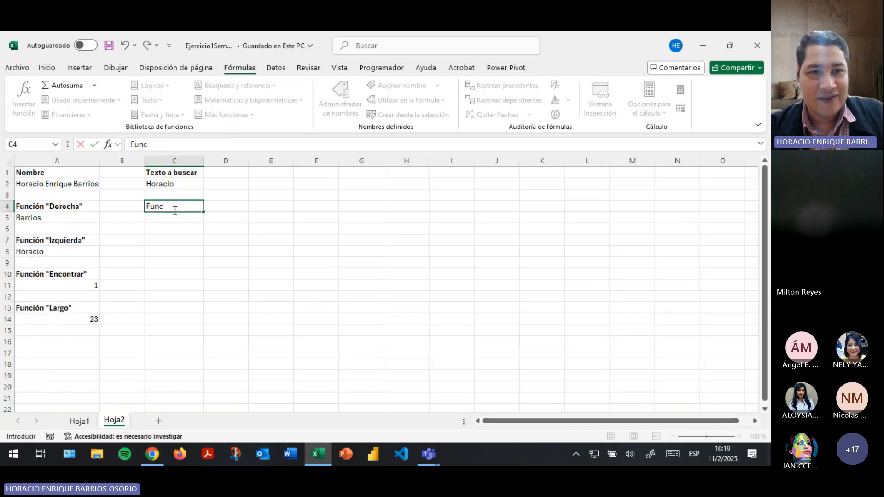
type("ión \"E")
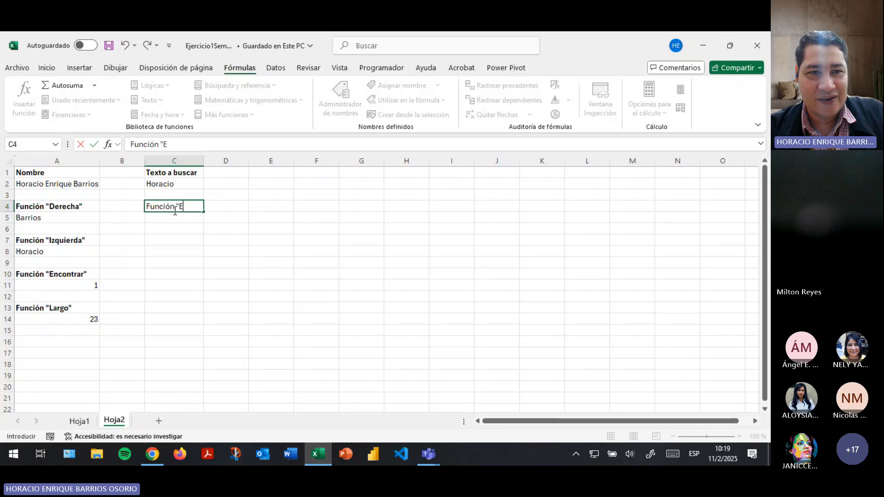
type("xtraer")
key("Return")
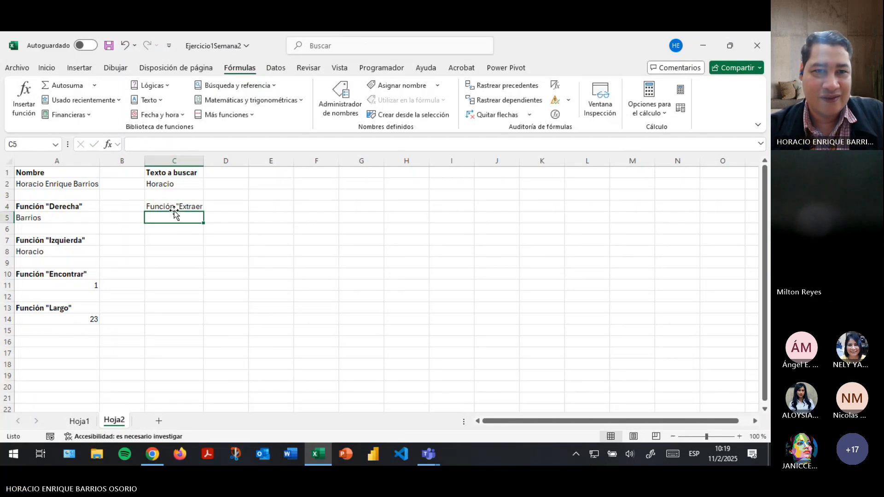
left_click(174, 211)
left_click(211, 143)
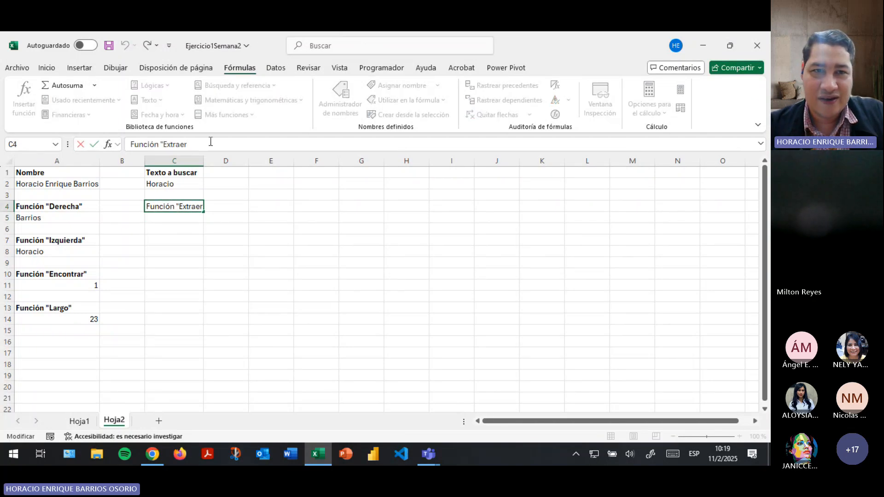
type("\"")
key("Return")
left_click_drag(203, 163, 212, 162)
left_click(176, 206)
Make the C4 heading bold and save the workbook.
left_click(29, 69)
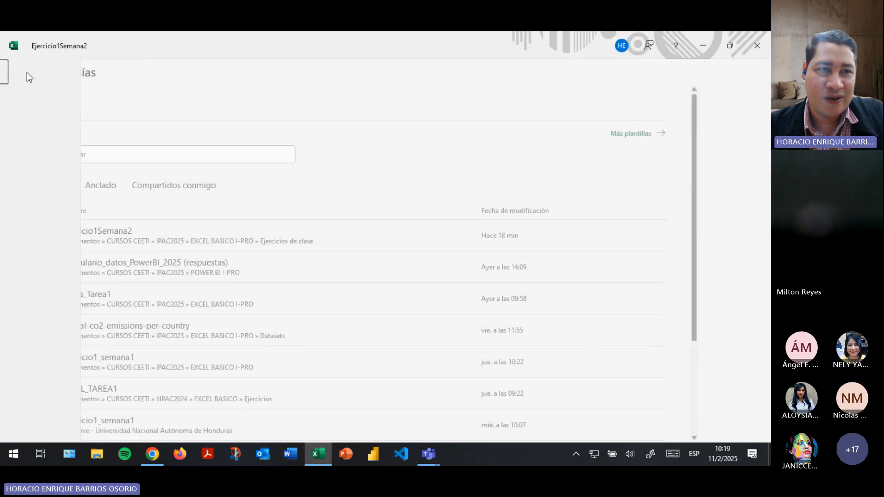
left_click(21, 72)
left_click(24, 73)
key("Escape")
left_click(51, 68)
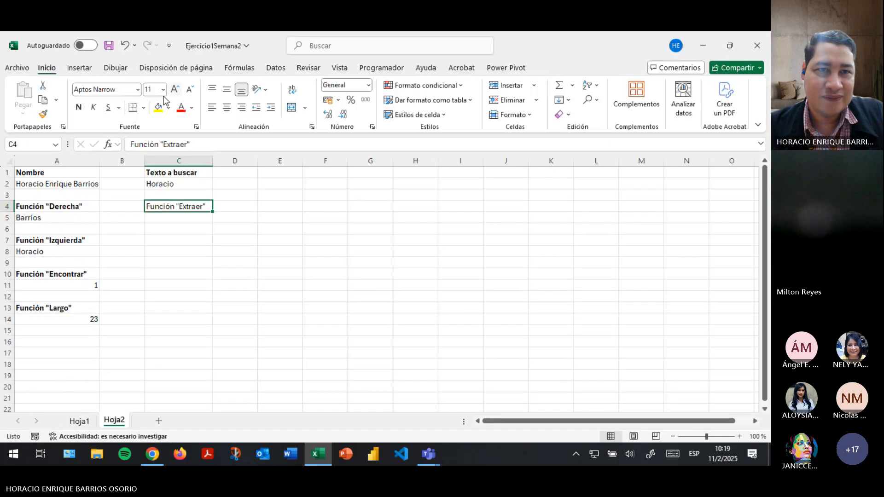
left_click(81, 107)
left_click(168, 215)
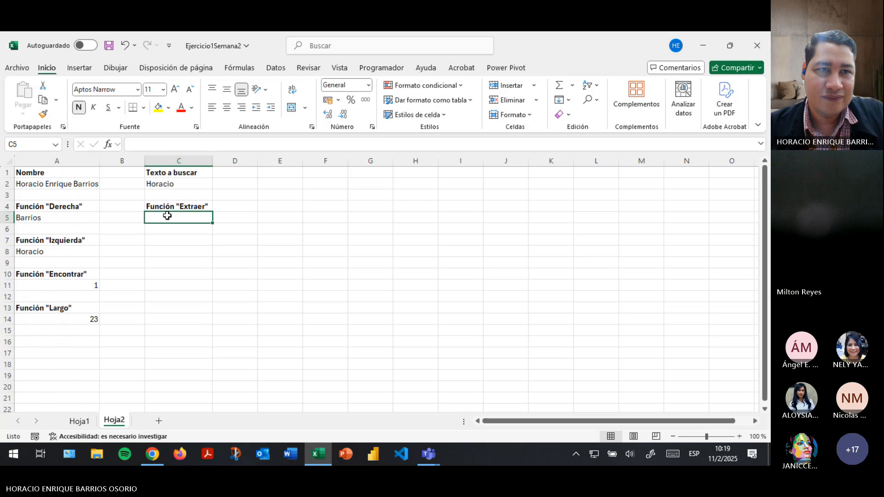
key("ctrl+g")
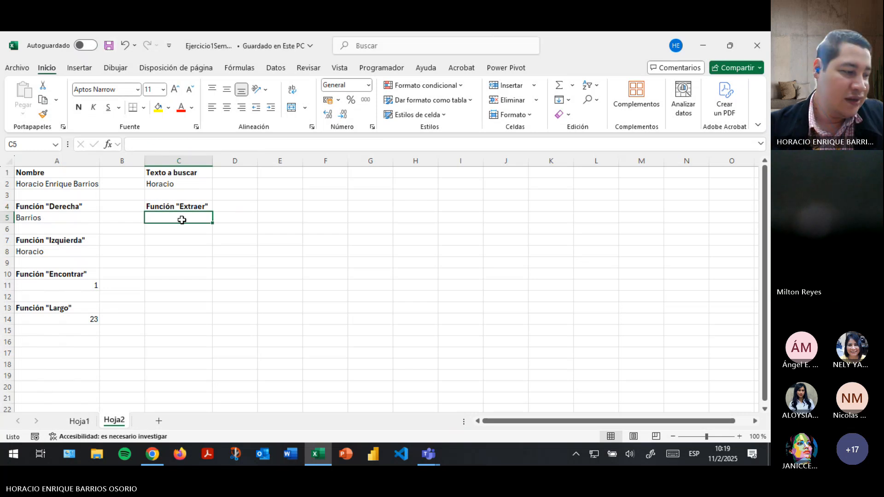
Correct the C4 heading so it reads Función "Extrae".
left_click(239, 68)
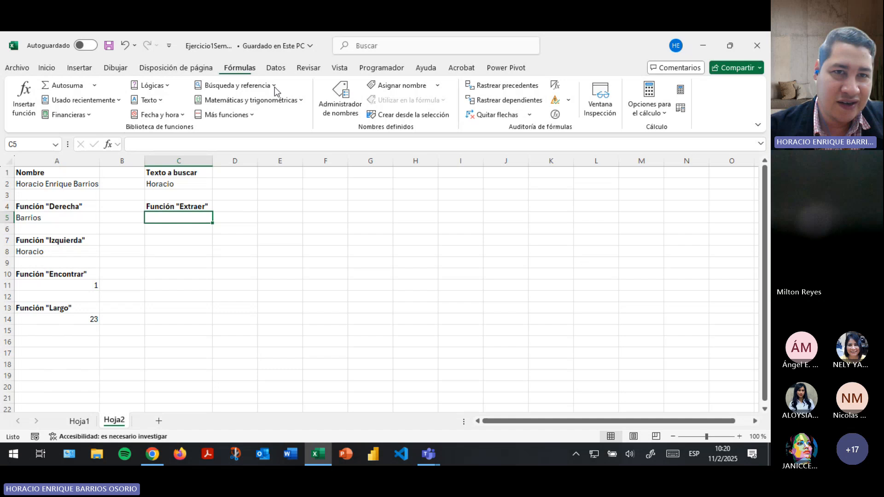
left_click(152, 100)
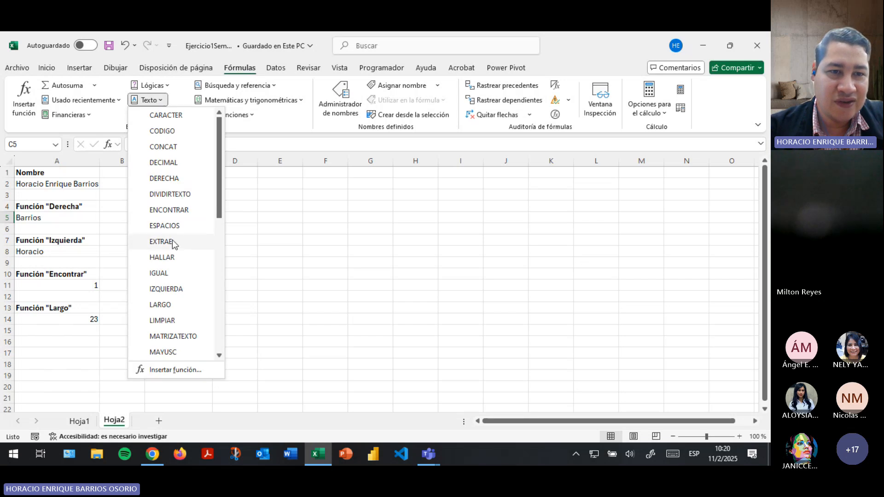
left_click(188, 215)
left_click(186, 207)
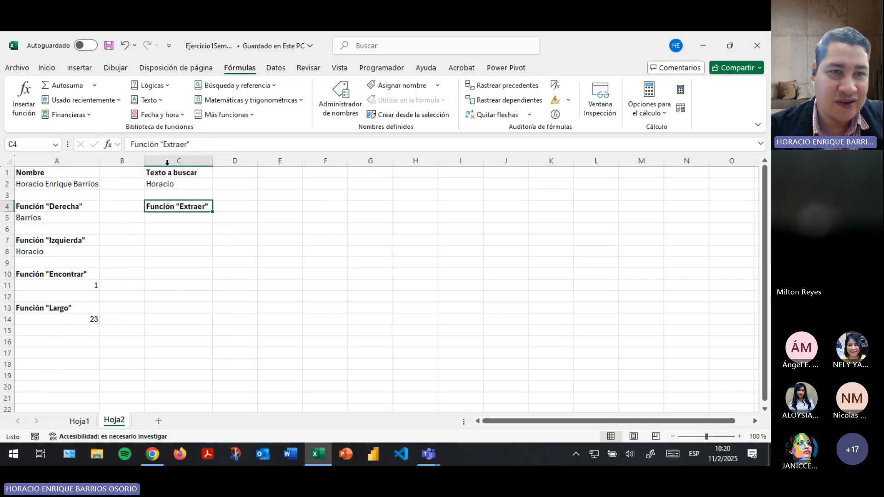
left_click(185, 145)
key("Return")
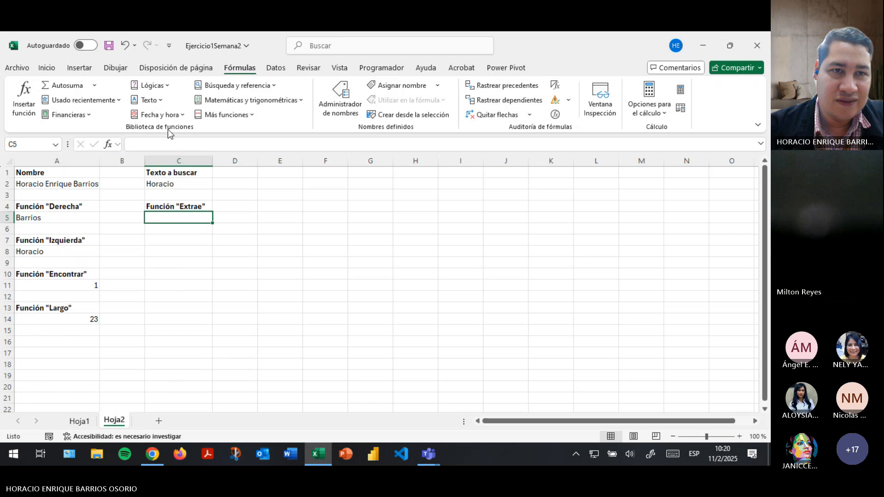
Insert the EXTRAE function into C5 with A2 as its Texto argument.
left_click(150, 99)
left_click(174, 243)
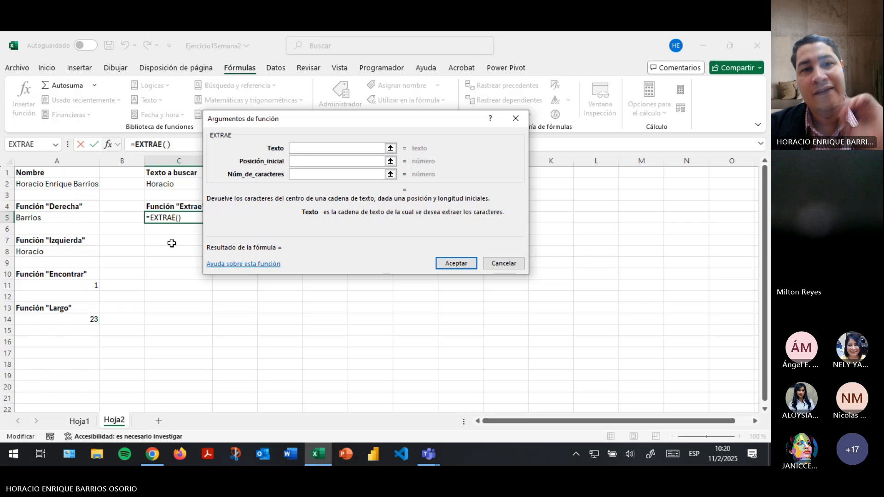
left_click_drag(409, 124, 494, 167)
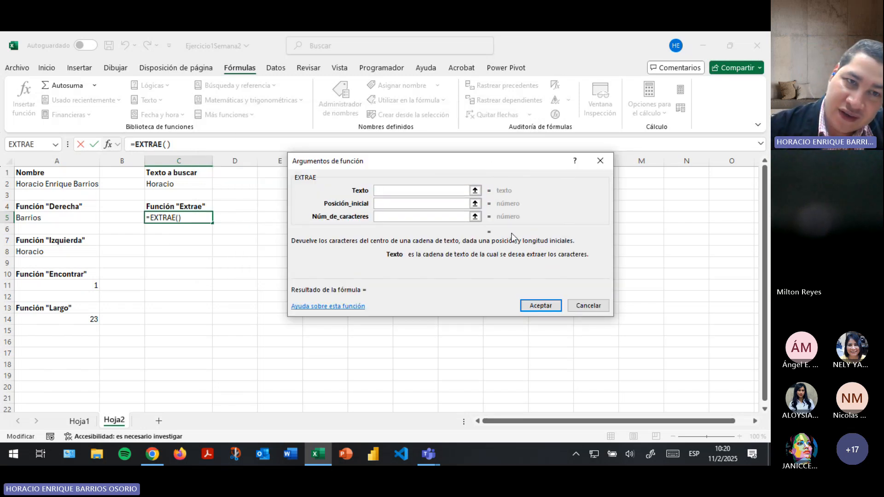
left_click(410, 202)
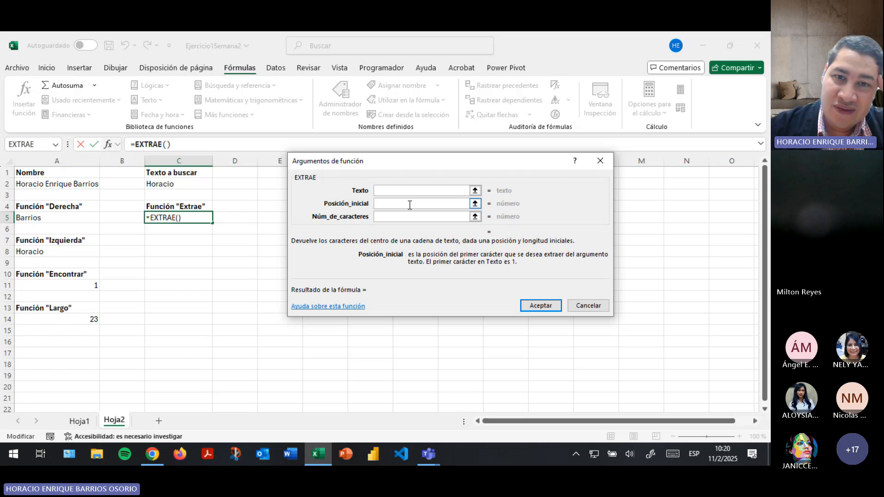
left_click(408, 216)
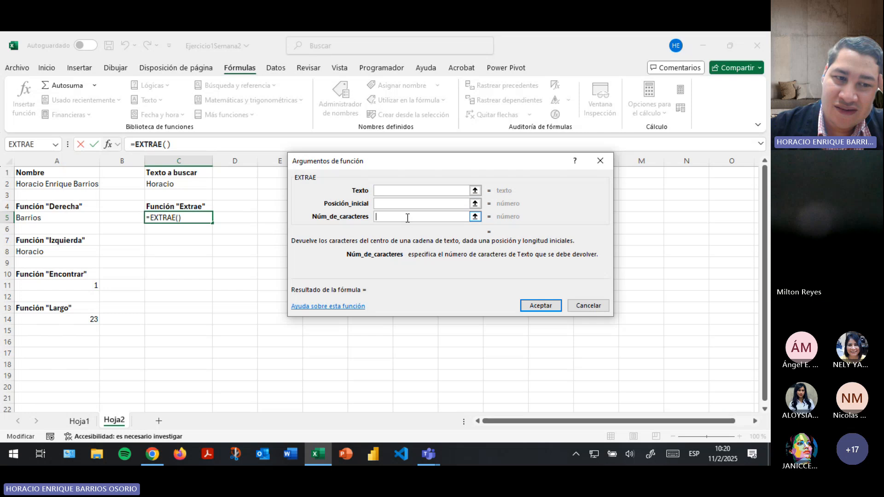
left_click(391, 191)
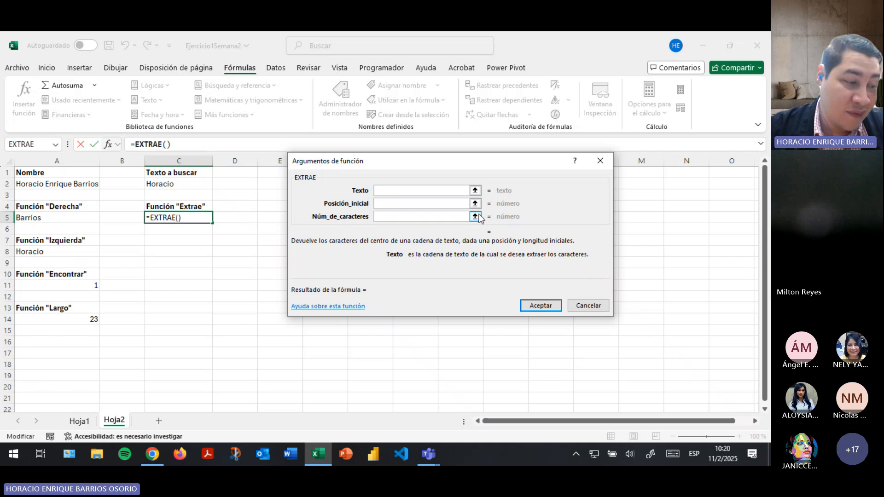
left_click(476, 191)
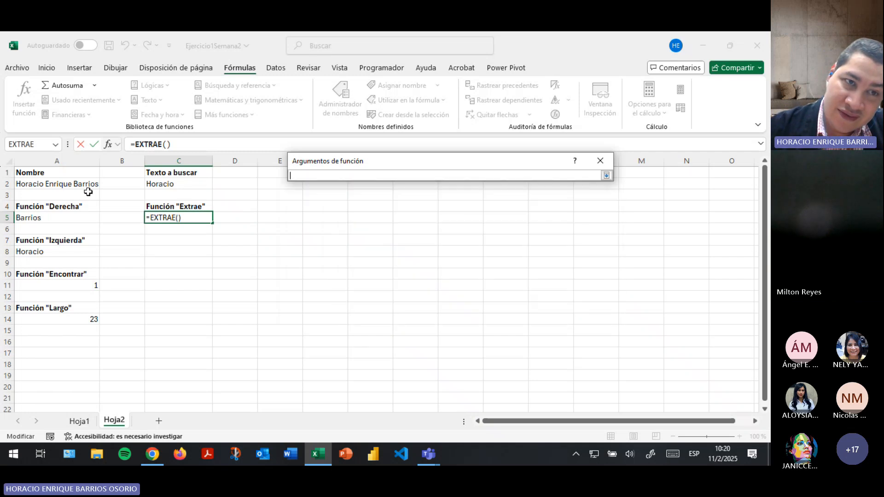
left_click(67, 184)
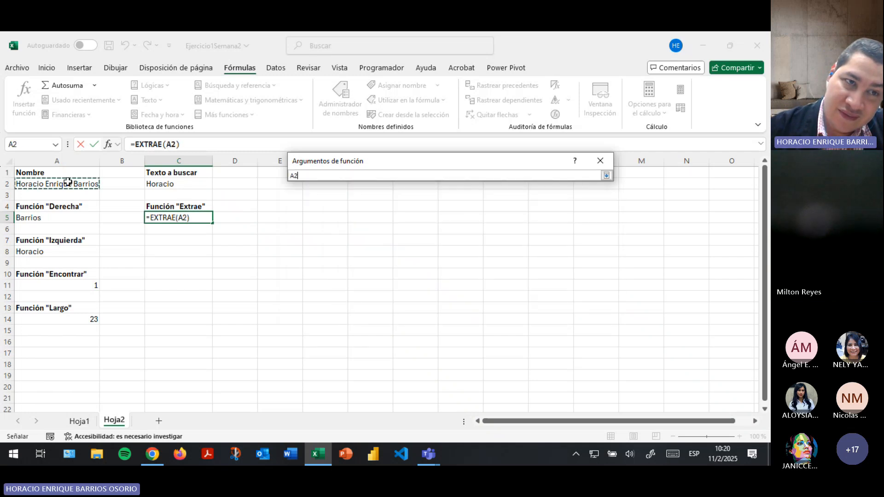
left_click(607, 176)
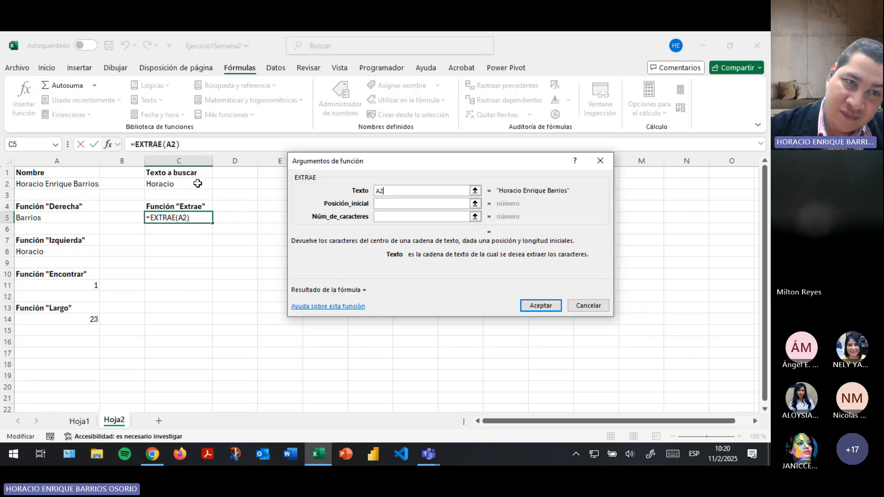
Set Posición_inicial to 5 and Núm_de_caracteres to 5, then confirm =EXTRAE(A2;5;5).
left_click(395, 207)
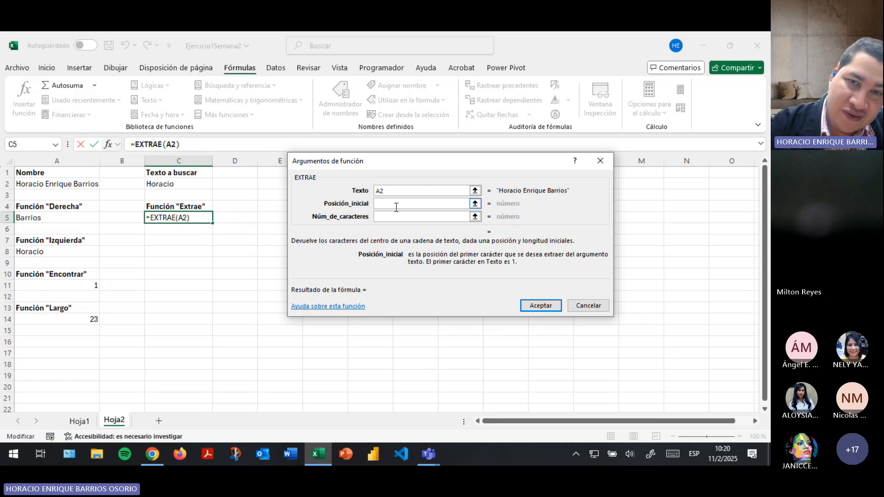
type("7")
key("BackSpace")
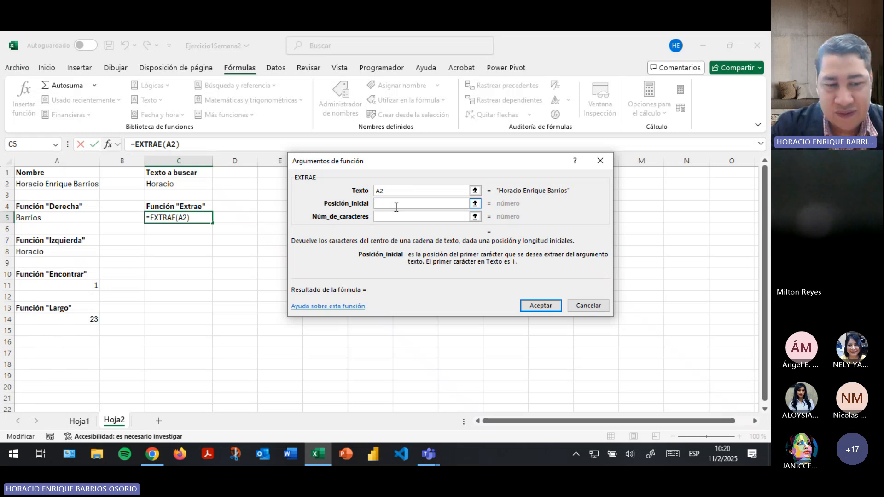
type("1")
key("BackSpace")
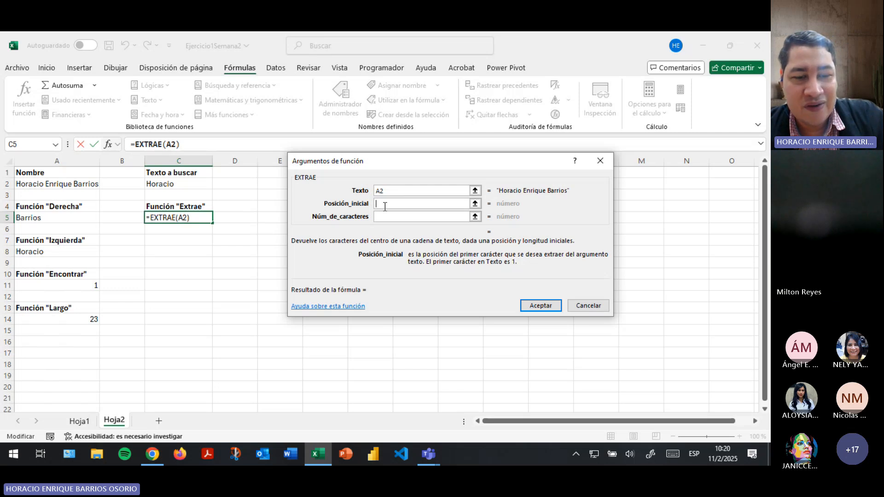
type("5")
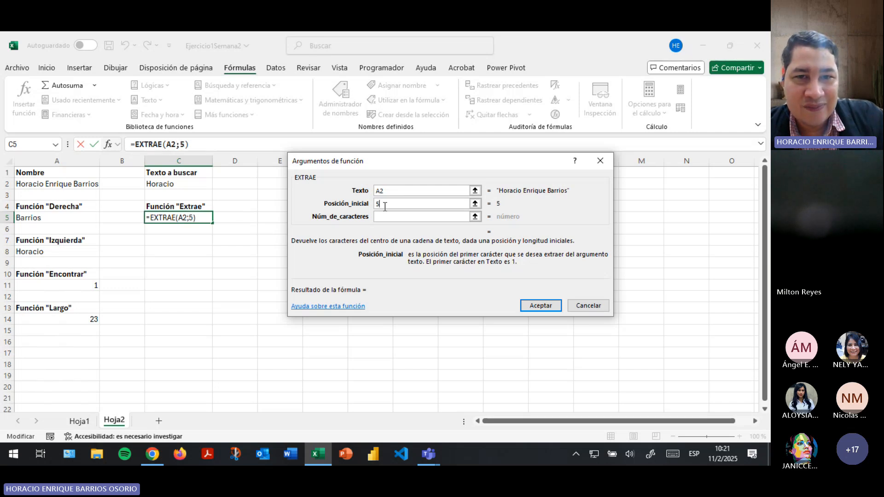
key("Tab")
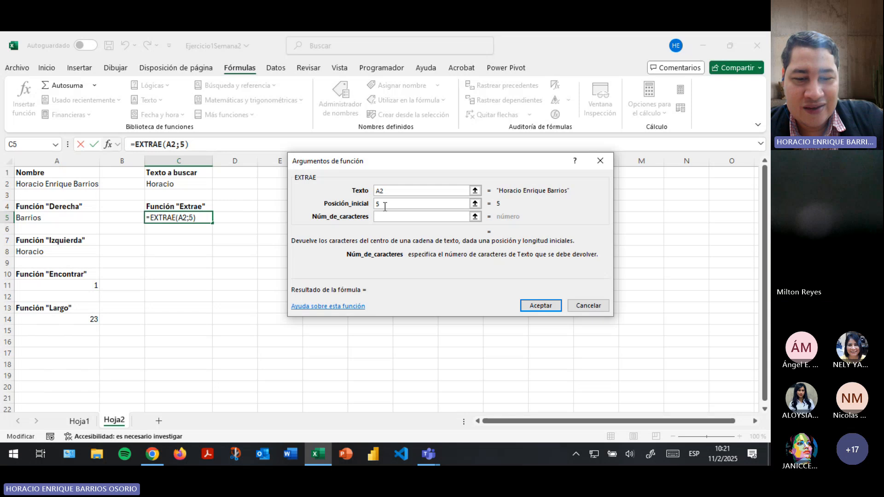
type("5")
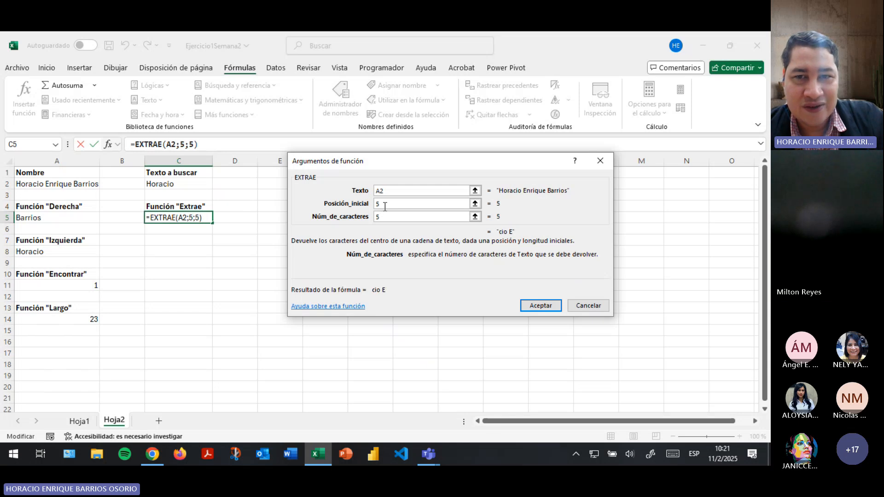
right_click(385, 207)
left_click(528, 235)
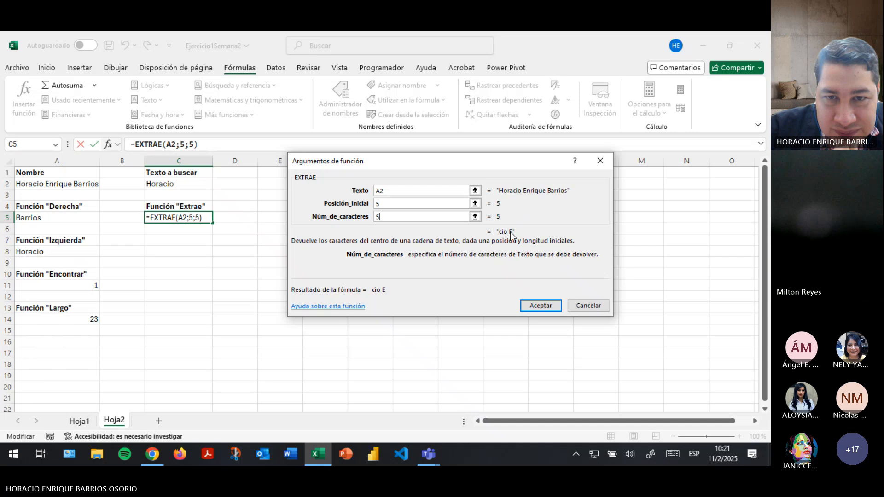
left_click(541, 306)
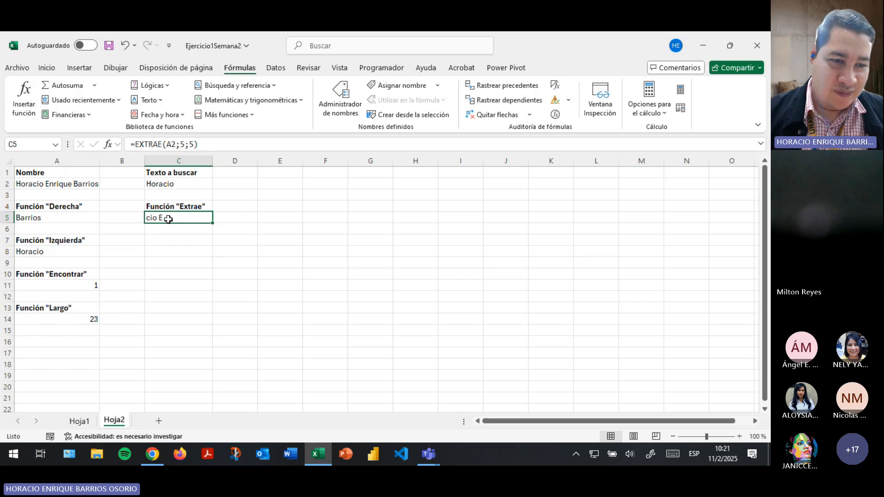
Look over Hoja1 and the Hoja2 results in A11 and C5, then check the Teams meeting.
left_click(79, 421)
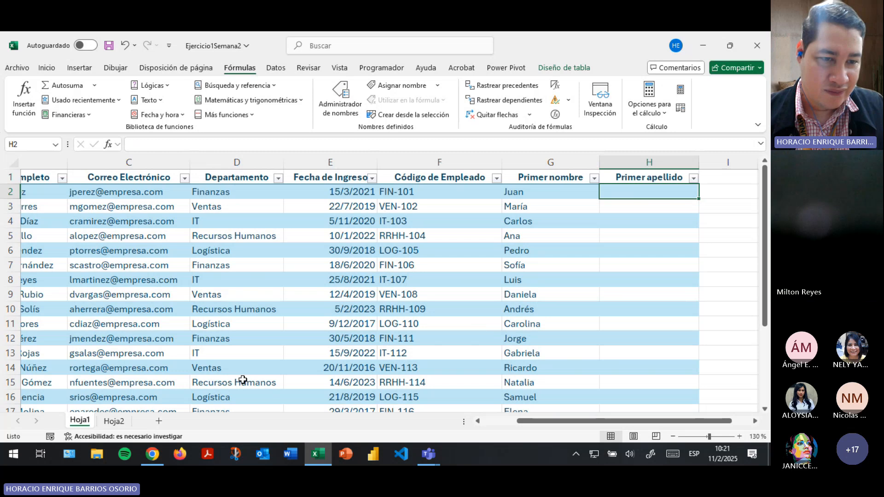
left_click(115, 421)
left_click(55, 286)
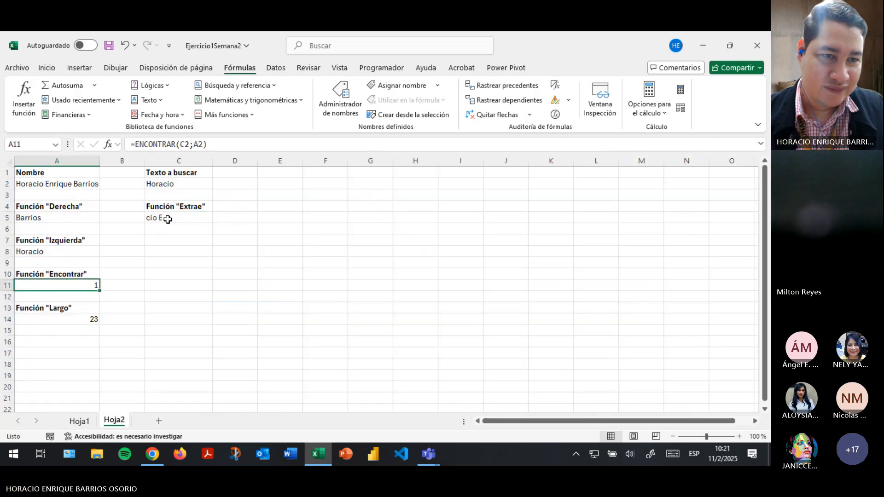
left_click(168, 220)
key("alt+Tab")
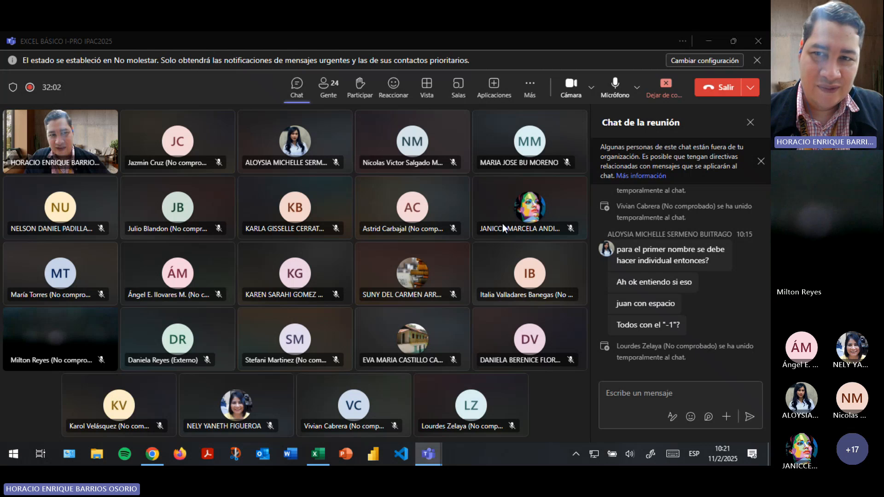
key("alt+Tab")
key("alt+Tab")
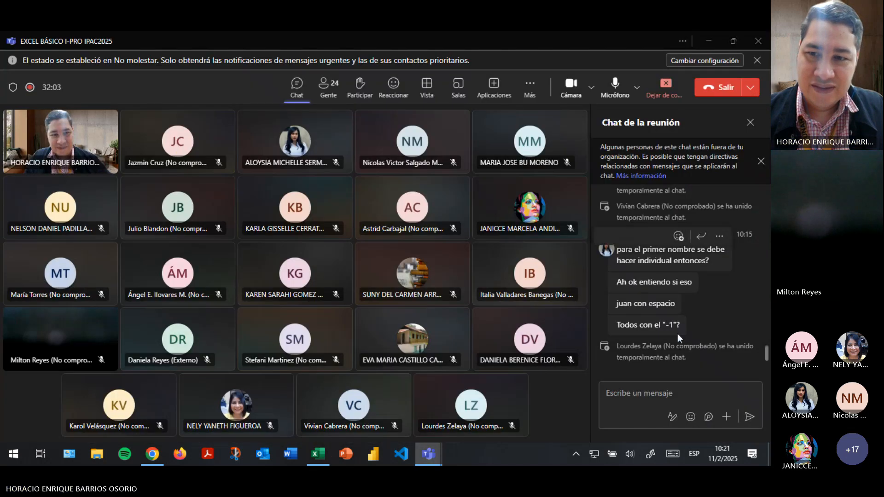
key("alt+Tab")
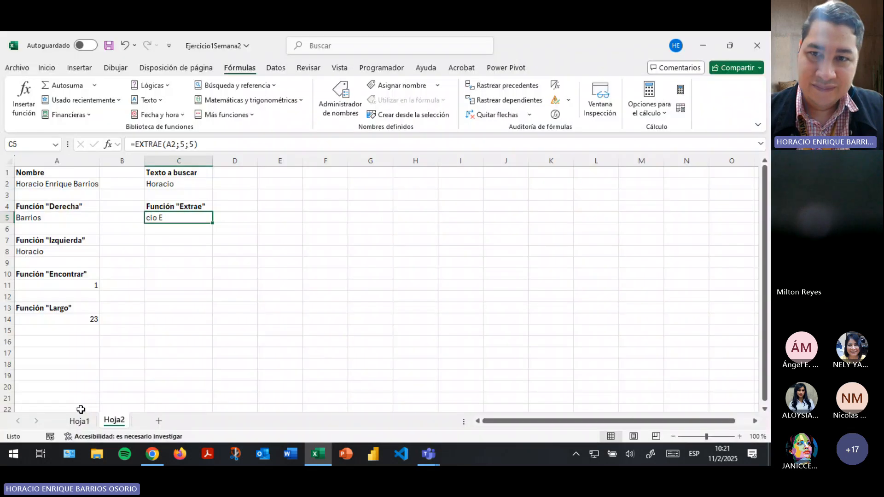
On Hoja1, cut the first-name formula out of G2, leaving it blank.
left_click(79, 420)
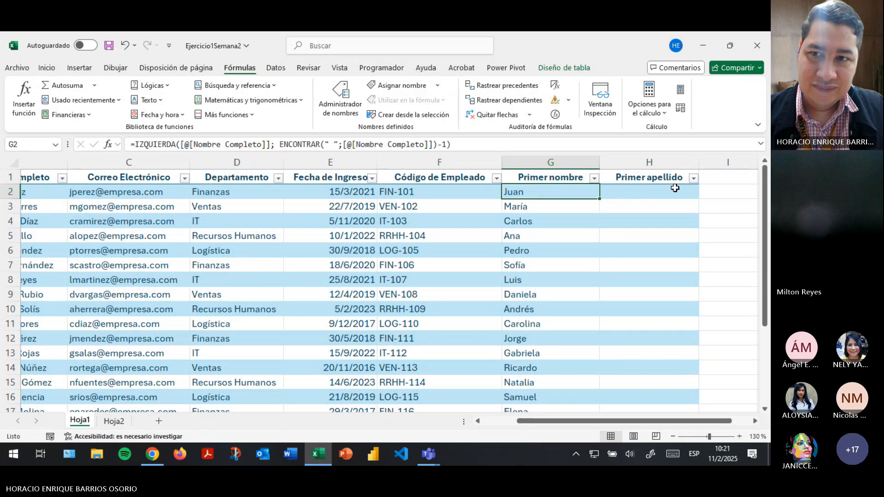
left_click(160, 145)
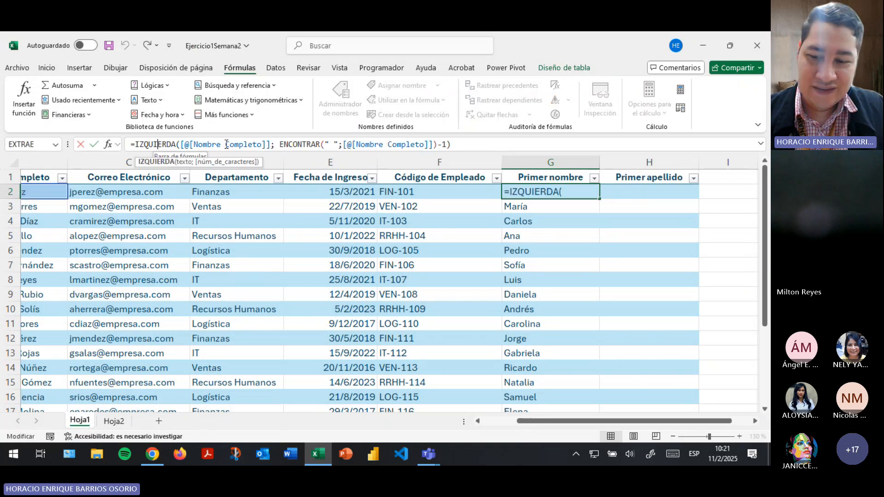
key("alt+Tab")
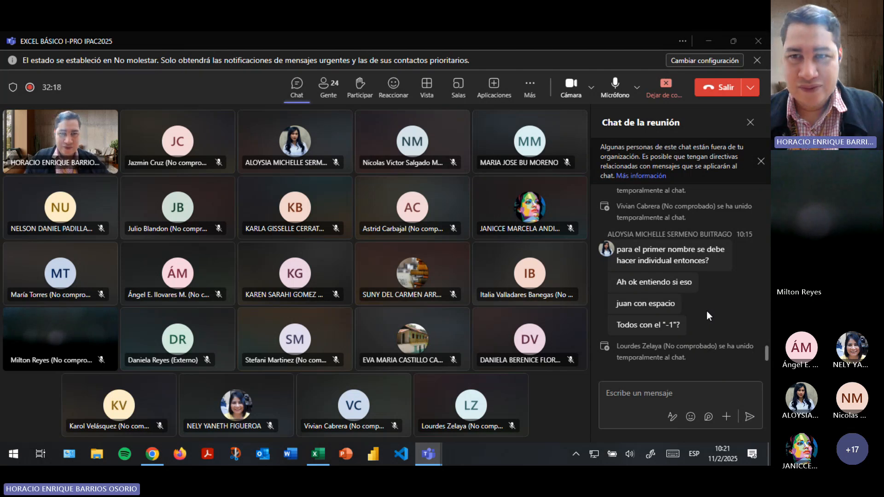
key("alt+Tab")
left_click(547, 195)
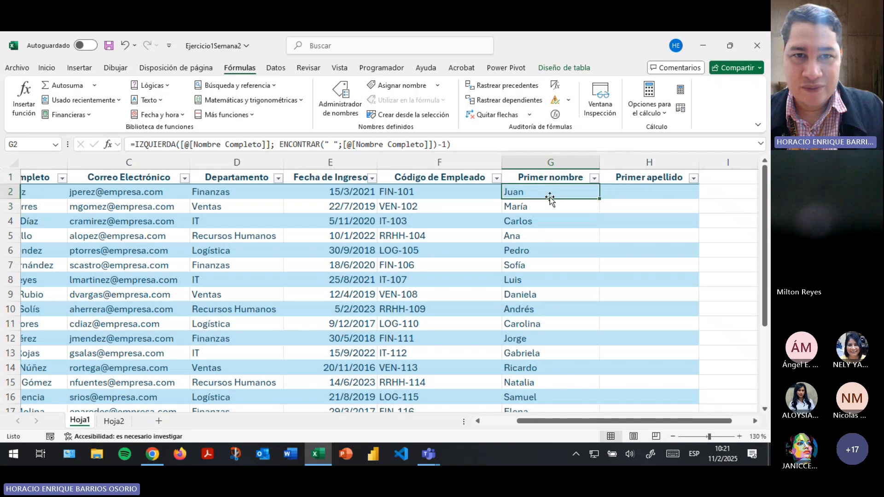
left_click(402, 144)
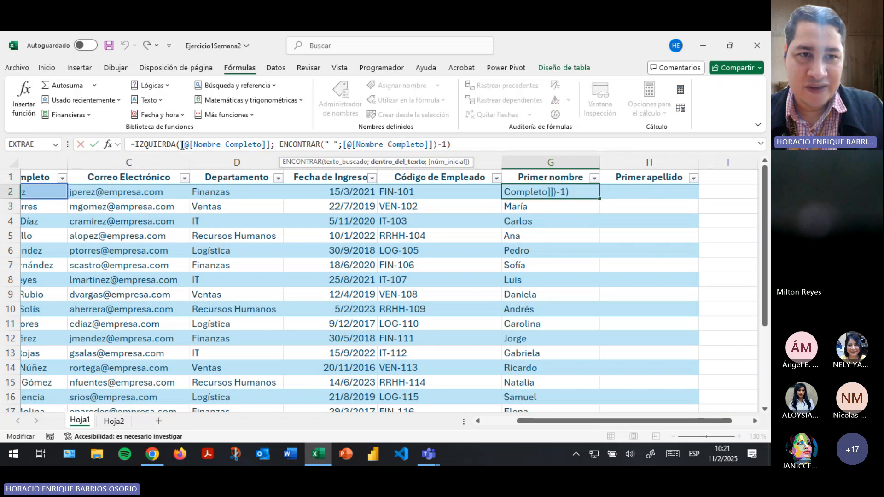
left_click_drag(182, 145, 12, 147)
left_click(463, 145)
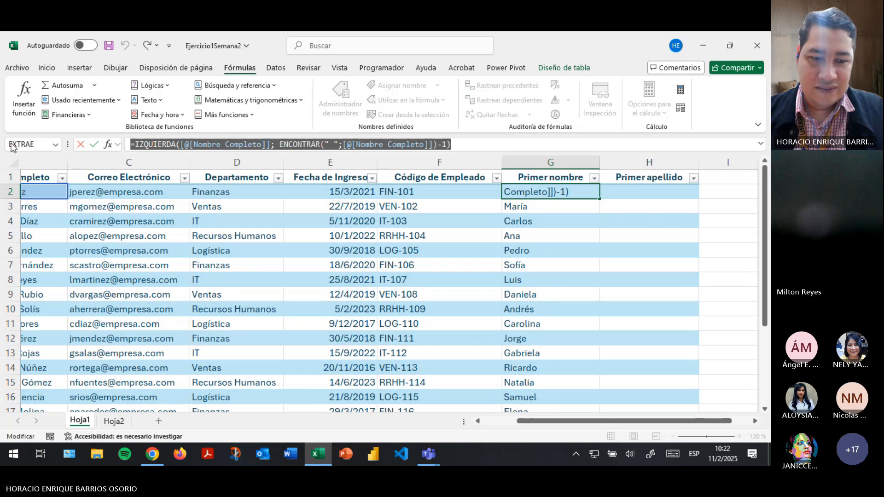
key("ctrl+x")
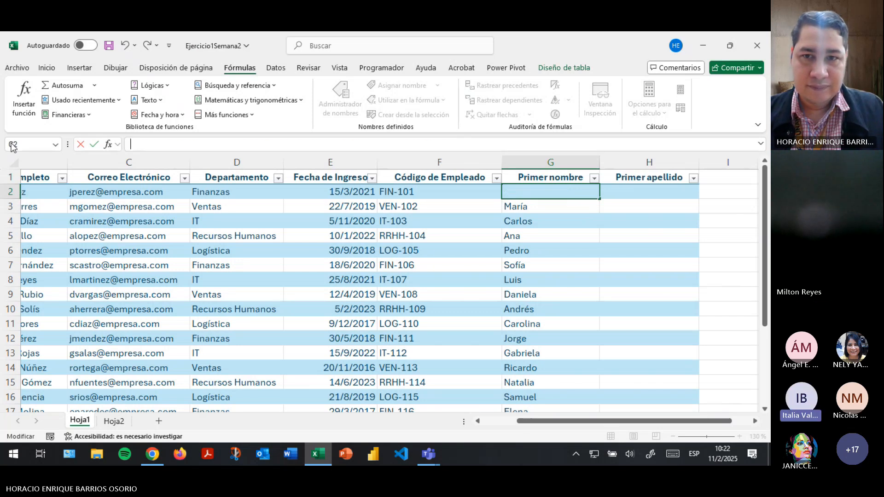
Select the Primer nombre column below G2, then mute a participant in the Teams meeting.
key("Return")
key("ctrl+shift+Down")
key("alt+Tab")
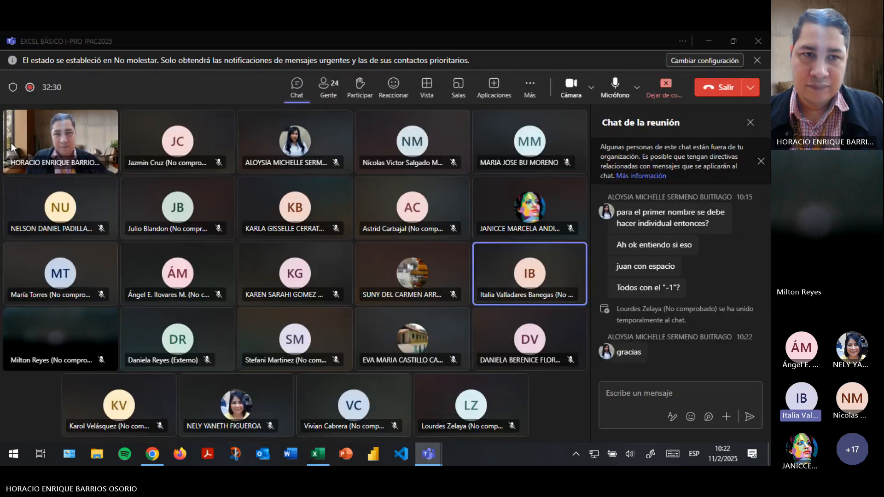
left_click(570, 295)
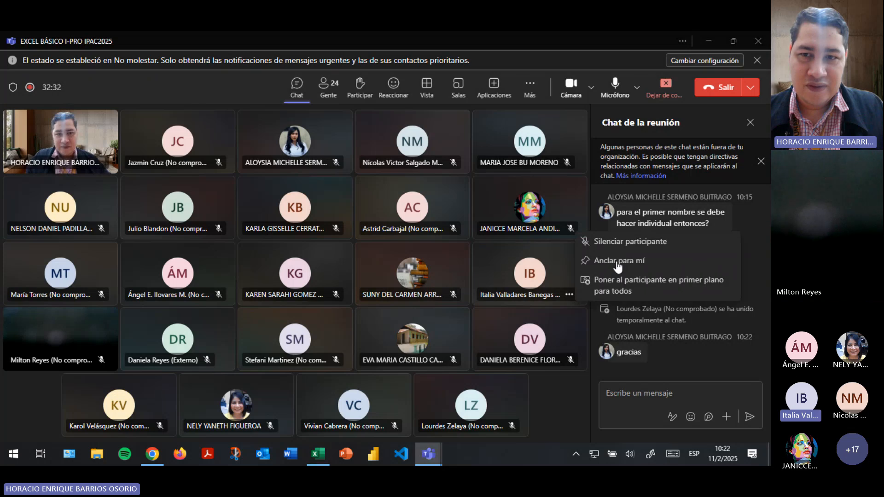
left_click(623, 246)
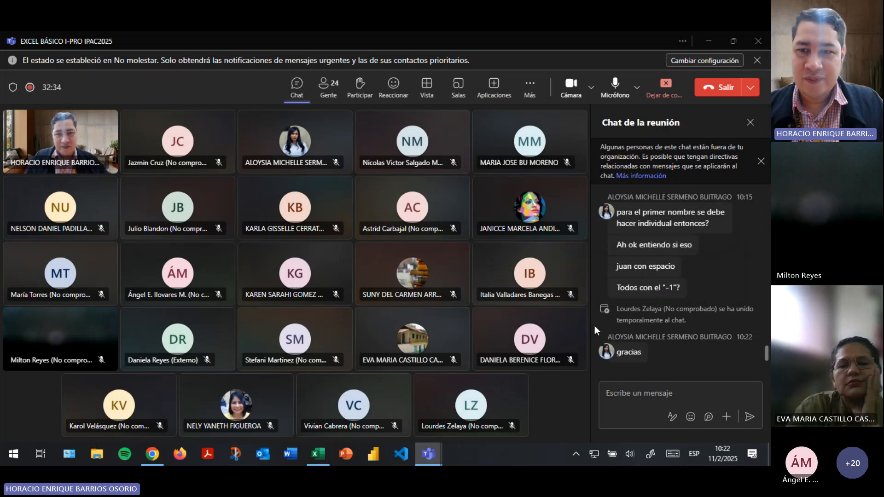
key("alt+Tab")
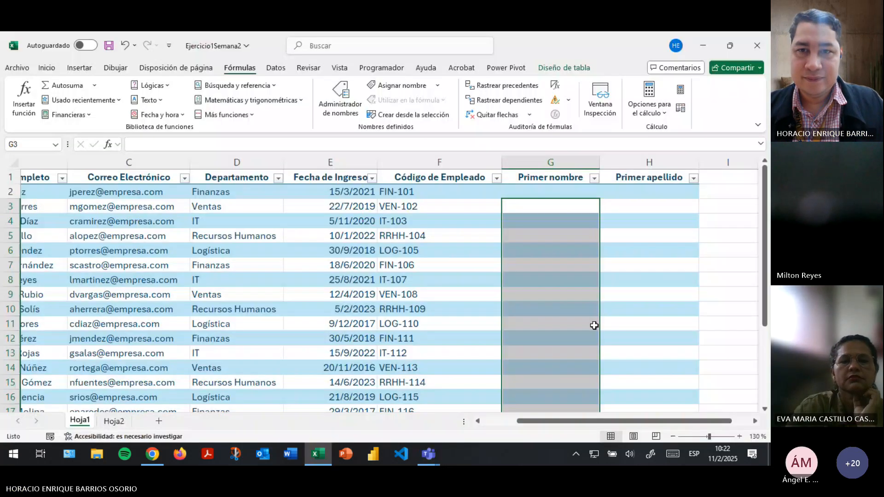
Paste the IZQUIERDA/ENCONTRAR first-name formula into G2 so Primer nombre fills.
left_click(533, 192)
key("ctrl+v")
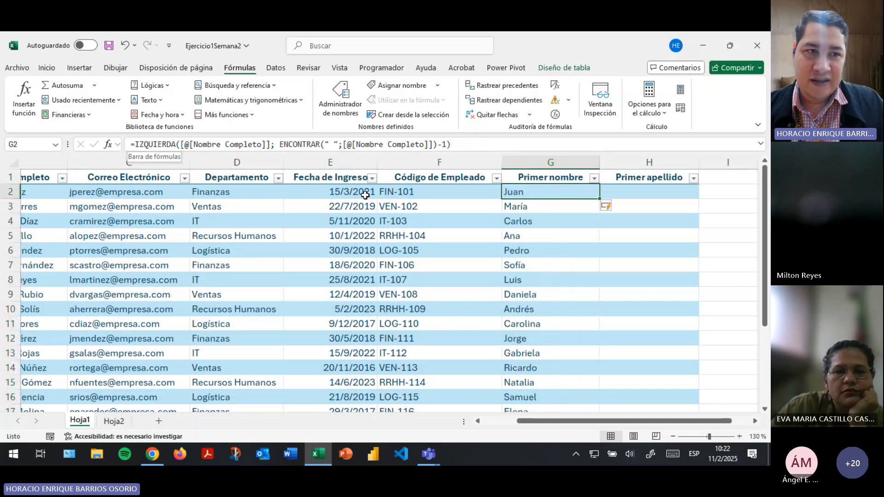
scroll(554, 311, "down", 5)
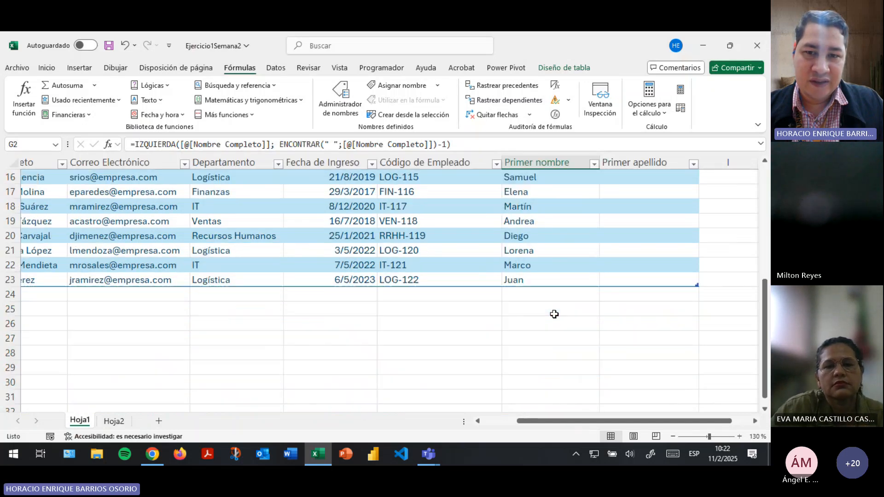
scroll(545, 274, "up", 5)
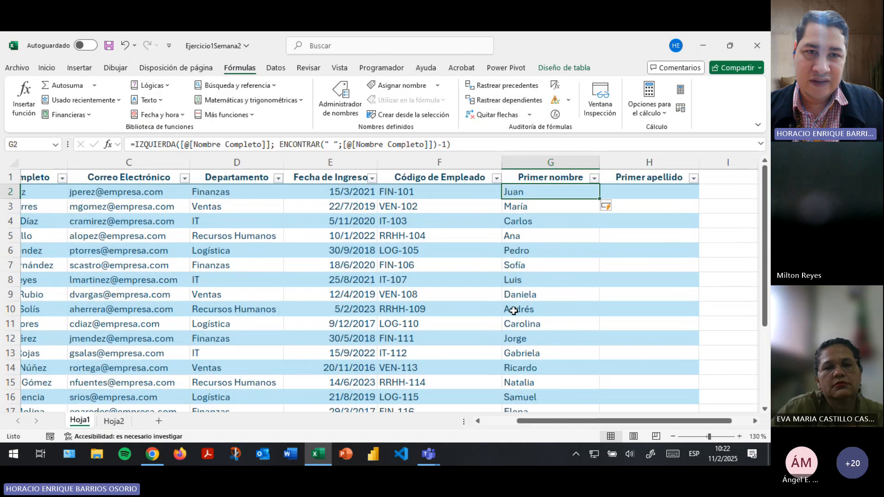
Review the Nombre Completo references in G2's formula, check the first names, and save.
left_click(364, 150)
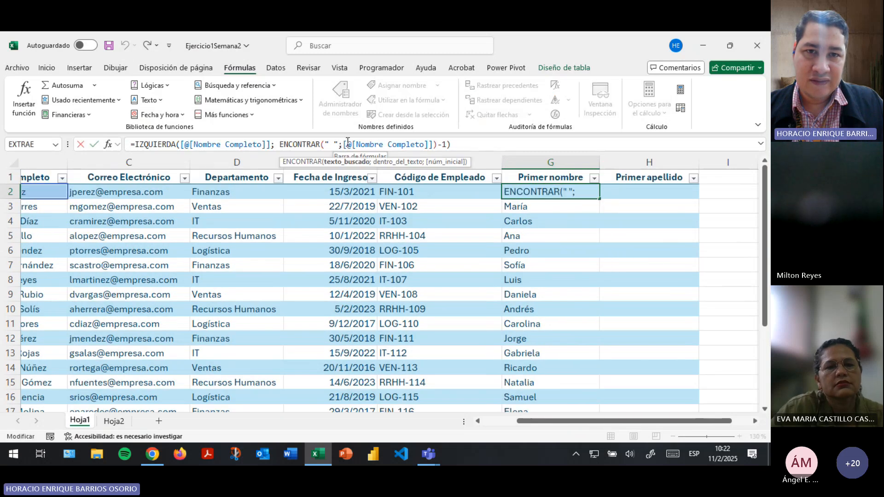
left_click(345, 144)
left_click_drag(346, 145, 431, 146)
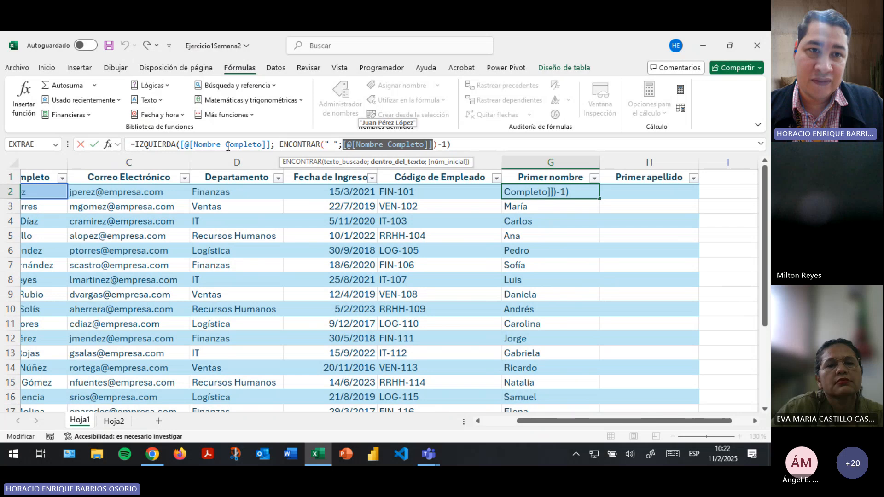
left_click_drag(183, 144, 268, 145)
key("Return")
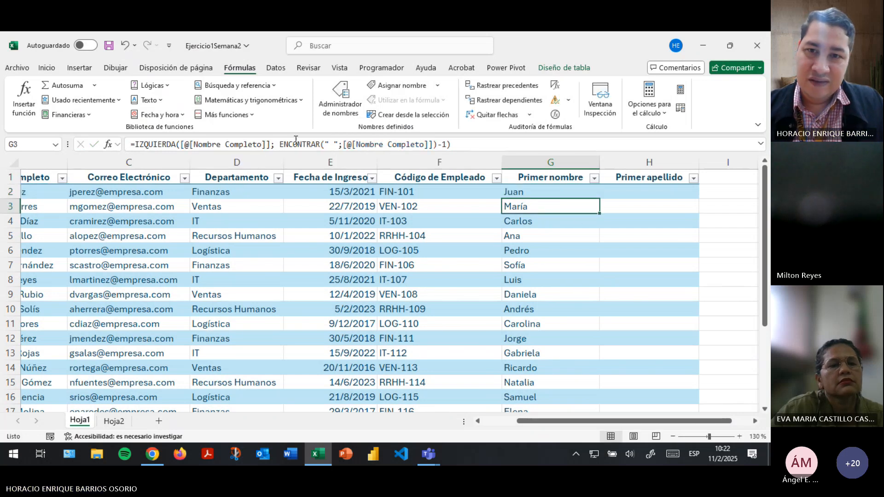
key("Down")
key("Down")
key("Down")
key("Down")
key("Down")
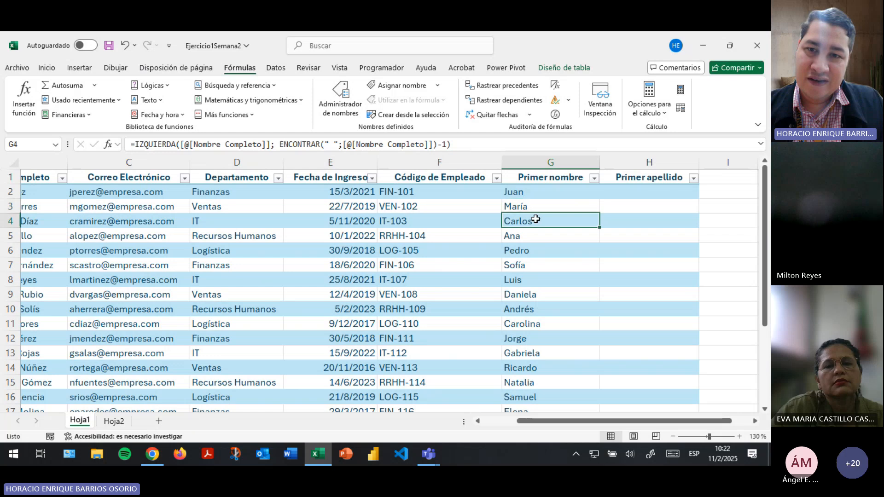
key("Down")
key("Down")
key("Down")
key("Down")
key("Down")
key("Down")
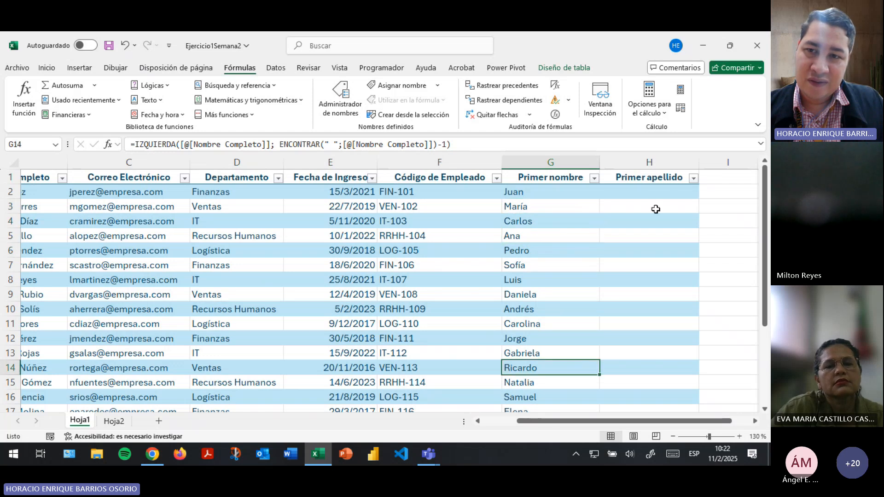
left_click(629, 192)
left_click(109, 49)
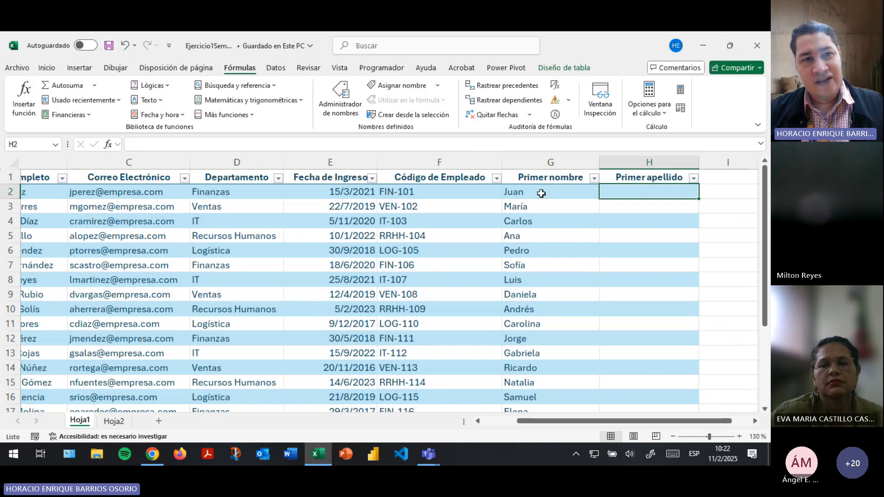
Review the IZQUIERDA and ENCONTRAR parts of G2's formula, leaving it unchanged.
left_click(506, 193)
left_click(167, 144)
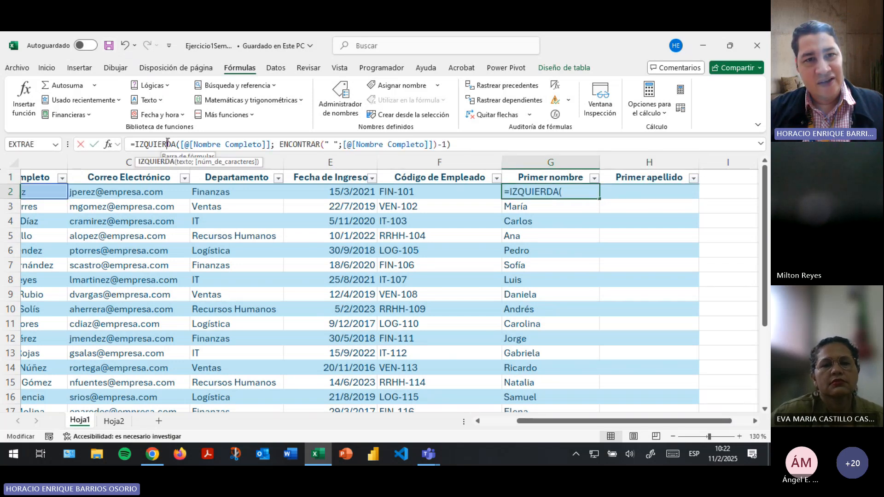
left_click(298, 144)
left_click_drag(280, 144, 323, 144)
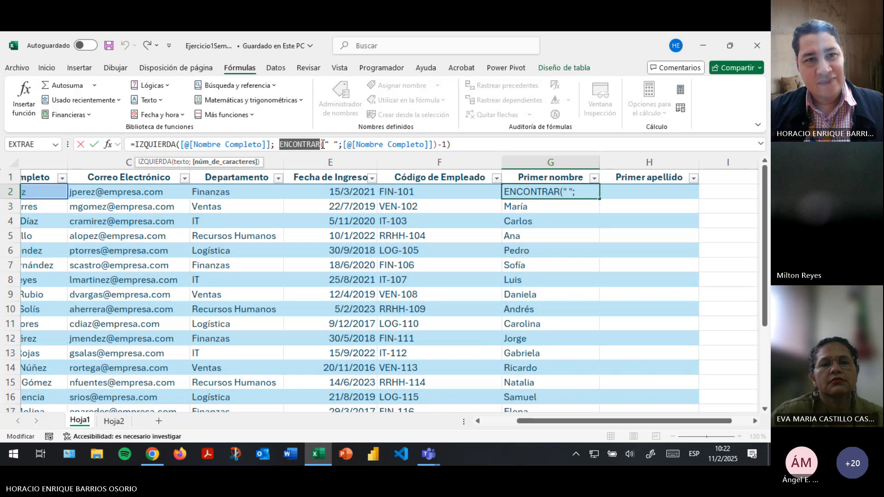
left_click(275, 144)
left_click(174, 141)
left_click(311, 139)
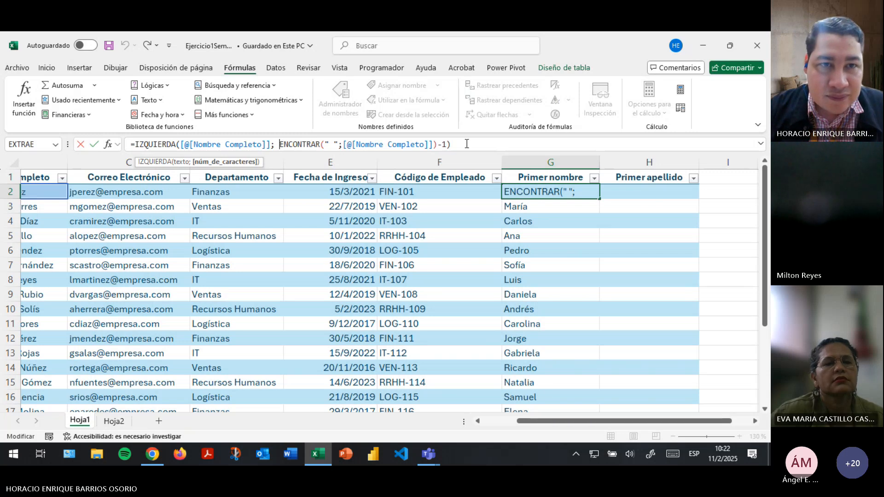
key("Return")
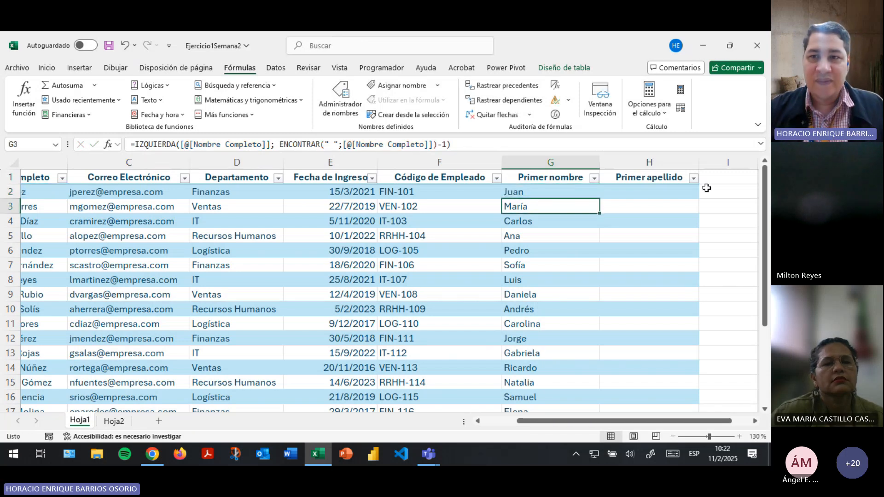
Select H2 under Primer apellido, then move to the Hoja2 examples.
left_click(669, 195)
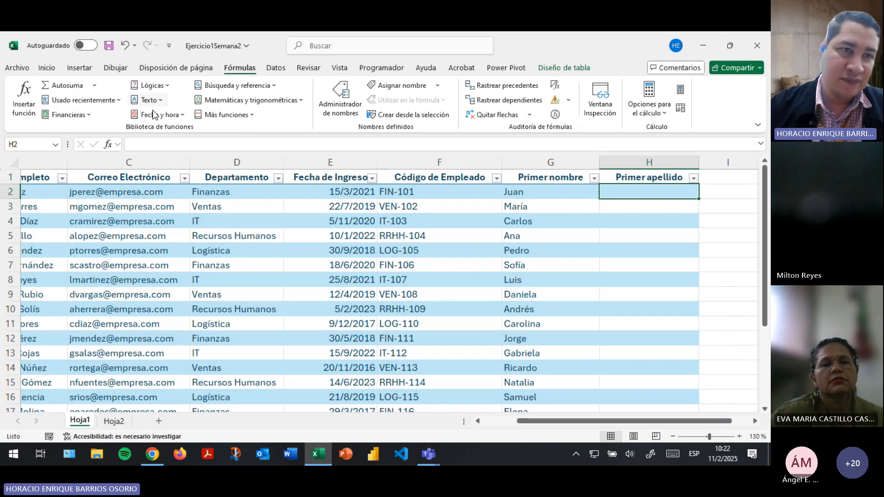
left_click(222, 143)
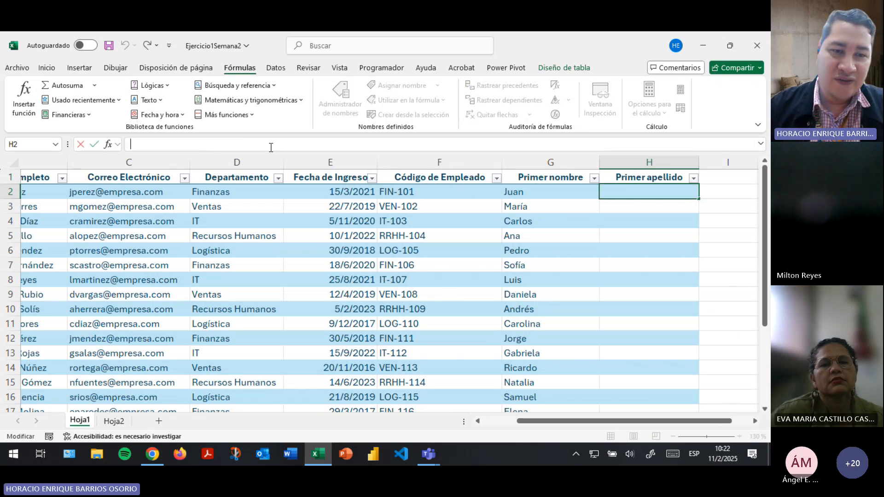
left_click(121, 422)
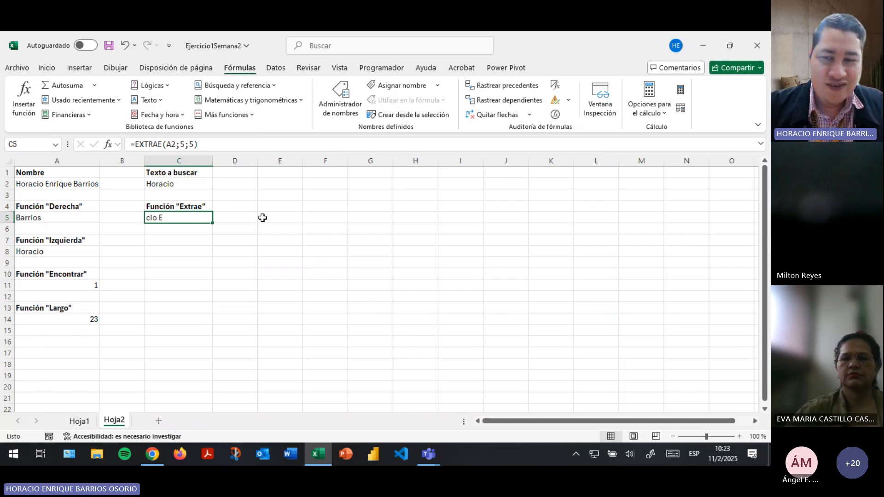
Check the Teams meeting, then return to Hoja2, briefly opening the text function list.
key("alt+Tab")
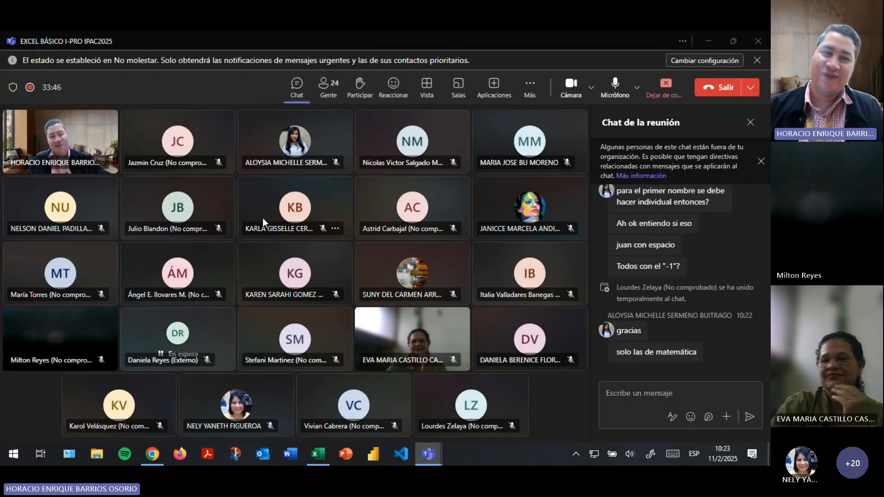
key("alt+Tab")
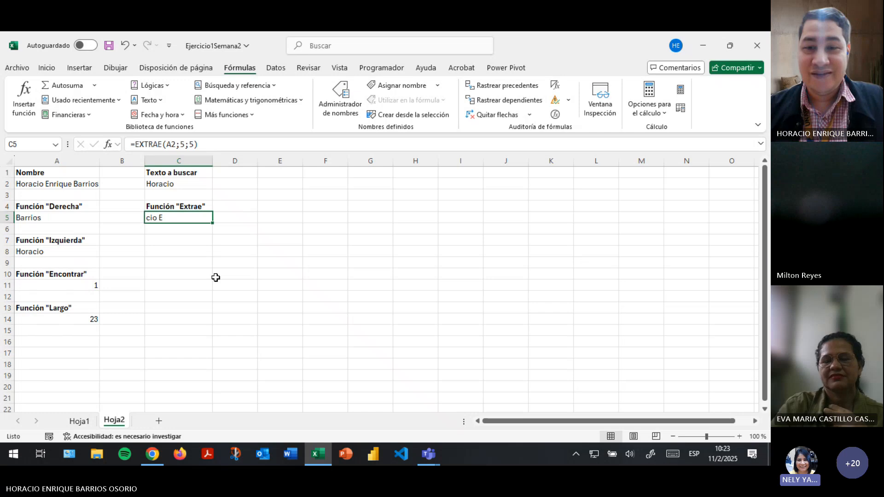
key("alt+Tab")
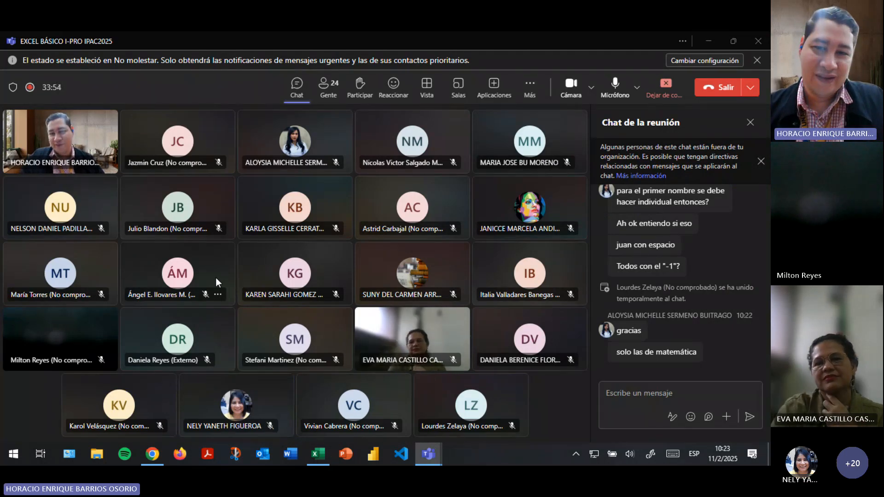
key("alt+Tab")
left_click(85, 423)
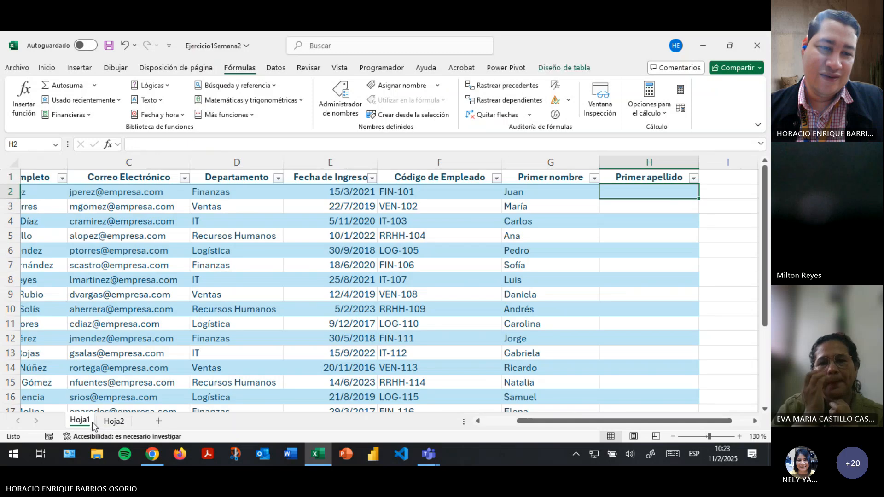
left_click(102, 421)
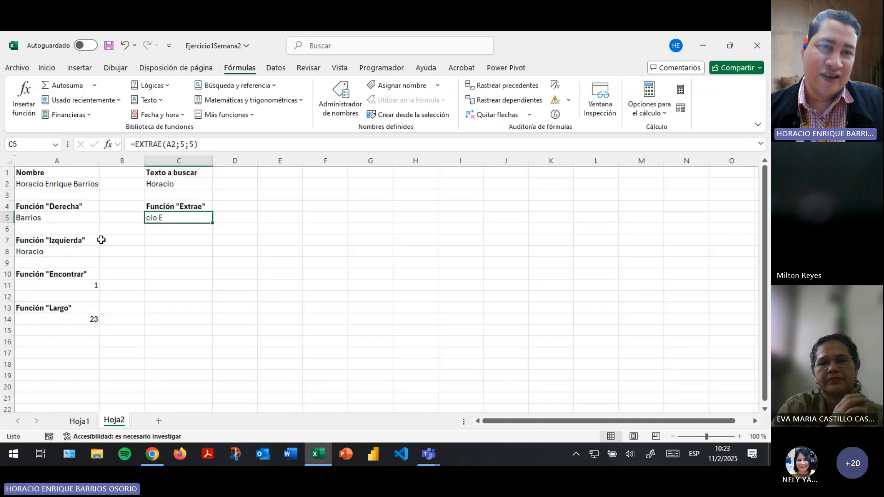
left_click(156, 101)
left_click(156, 100)
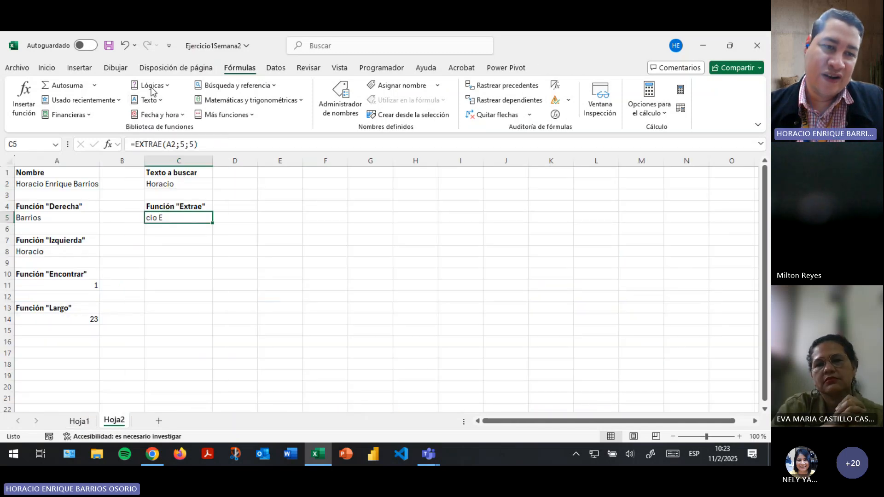
left_click(81, 422)
left_click(114, 420)
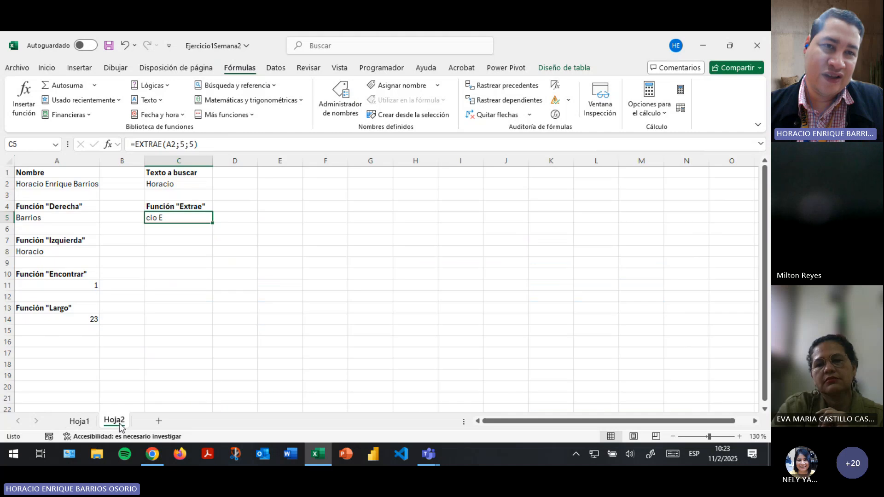
Browse the math and trigonometry function list, then close it.
left_click(248, 100)
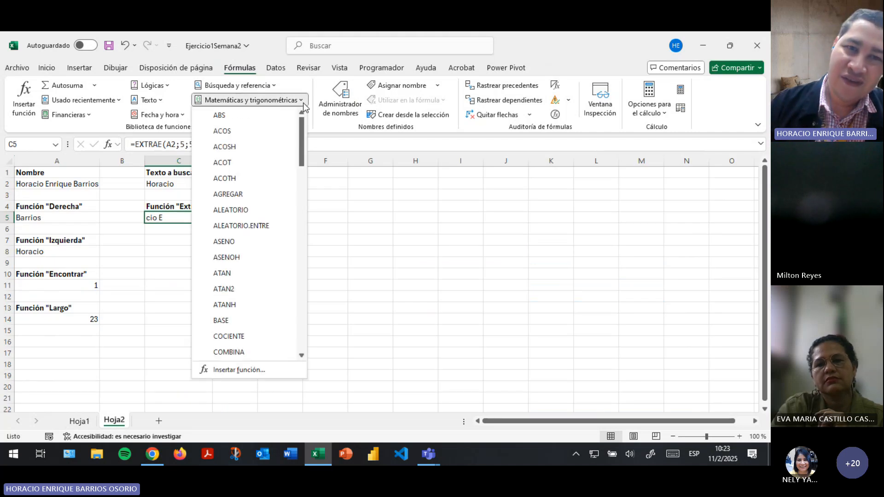
scroll(253, 292, "down", 15)
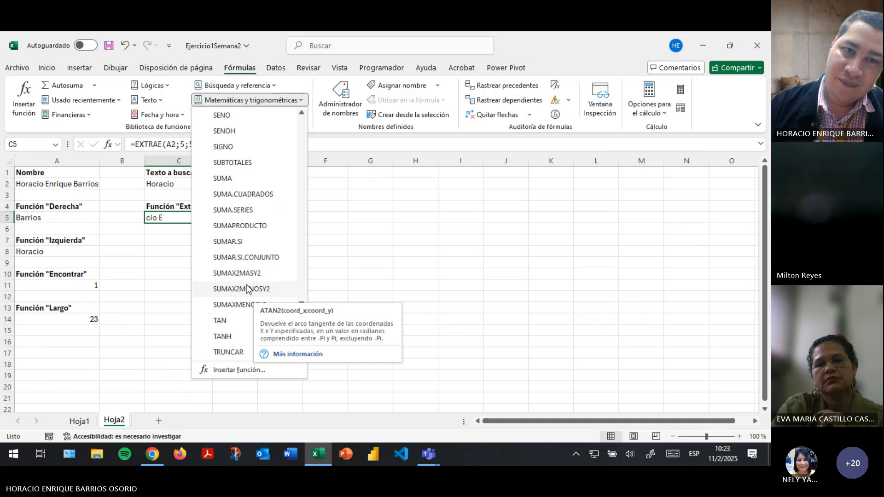
scroll(253, 263, "up", 7)
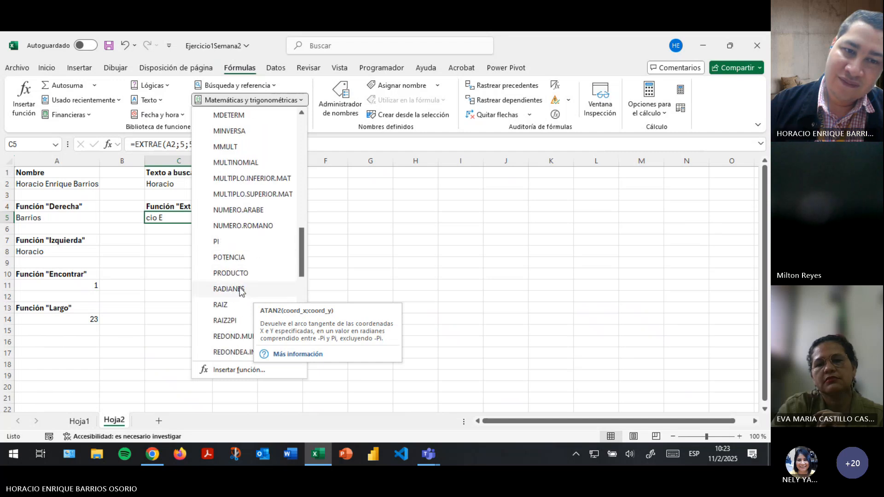
scroll(243, 309, "up", 1)
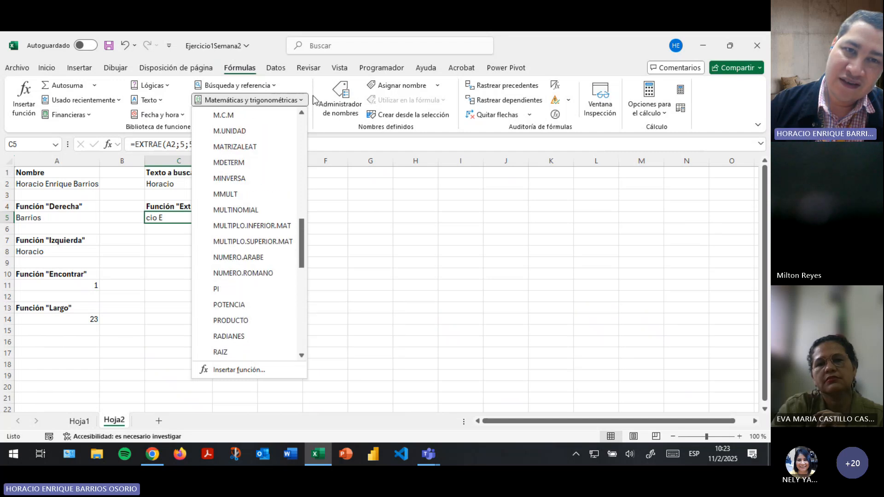
left_click(300, 100)
Browse the statistical functions list under Más funciones.
left_click(244, 118)
mouse_move(239, 130)
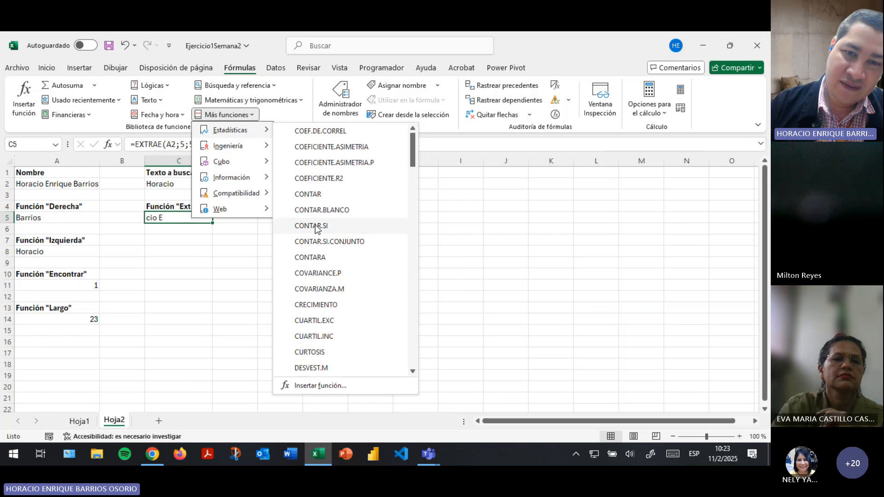
scroll(328, 295, "down", 15)
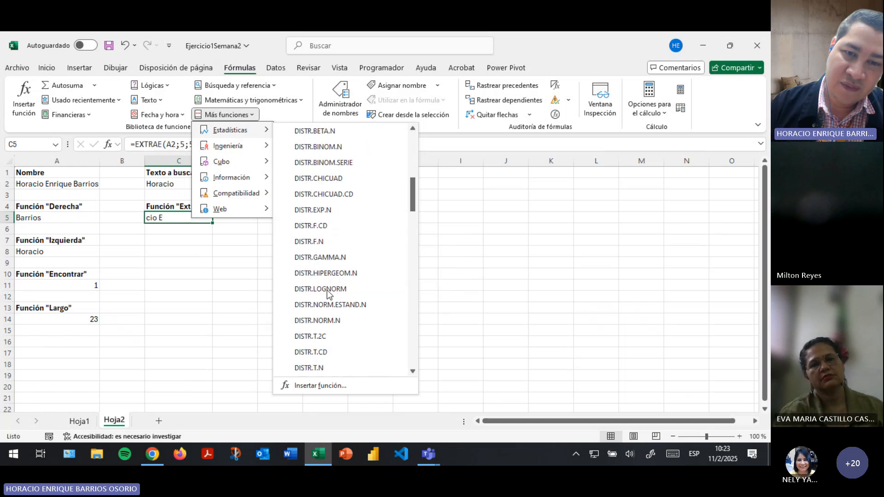
scroll(328, 295, "down", 15)
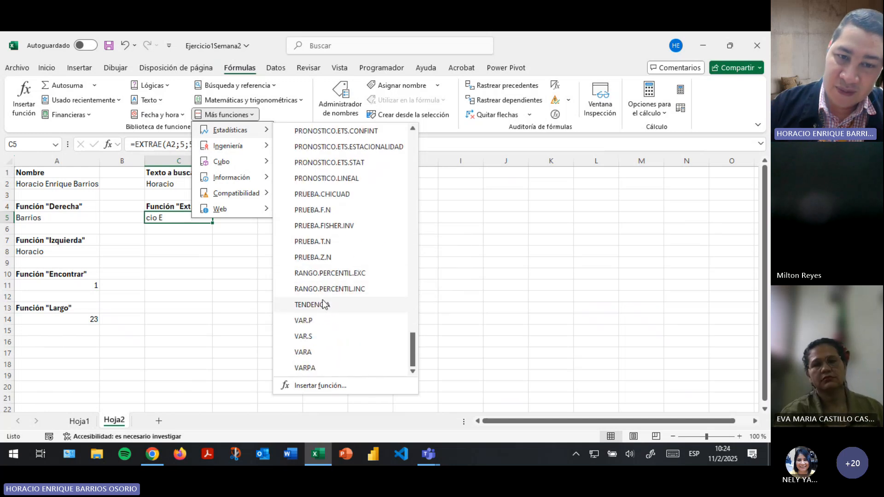
scroll(325, 329, "up", 6)
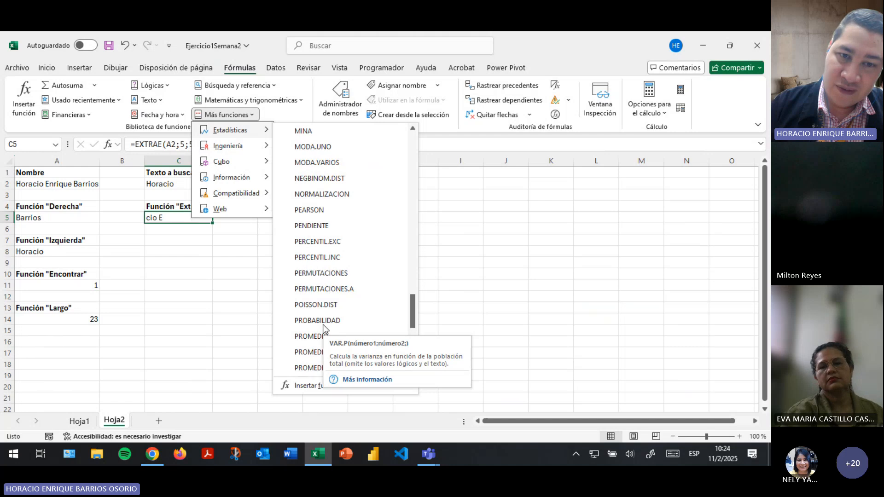
scroll(350, 272, "down", 6)
Close the function list, glance at Hoja1, and return to Hoja2's text-function examples.
left_click(187, 250)
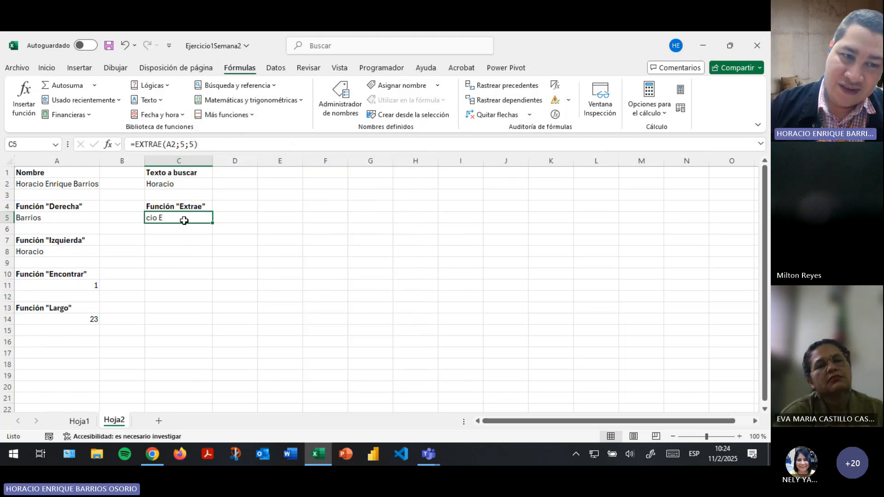
left_click(79, 421)
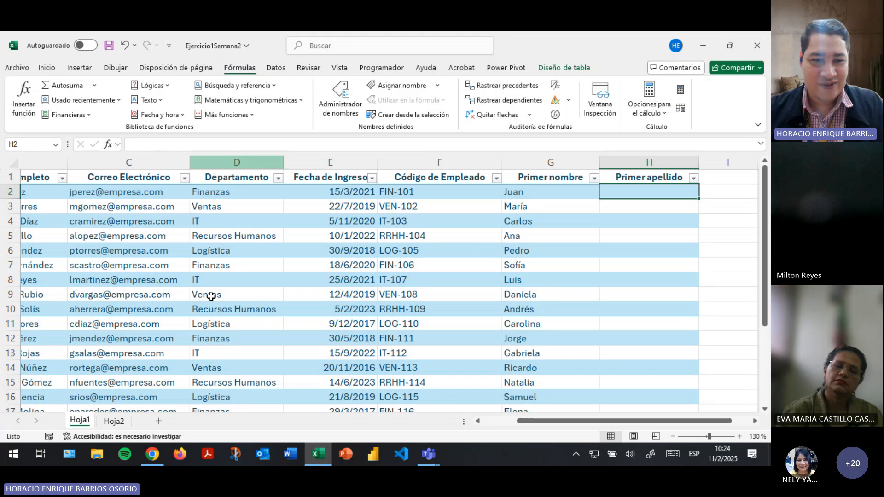
left_click(114, 421)
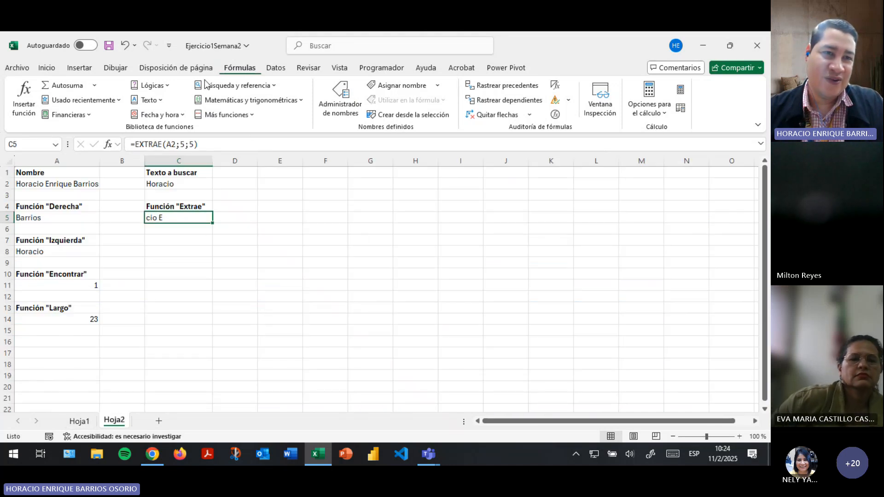
Review C5's EXTRAE(A2;5;5) arguments, cancel without changes, and go to Hoja1's employee table.
left_click(24, 99)
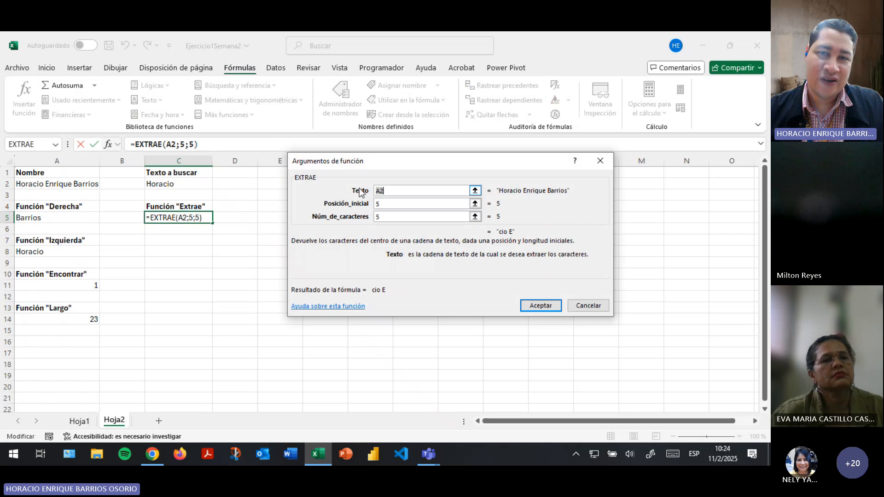
left_click(395, 192)
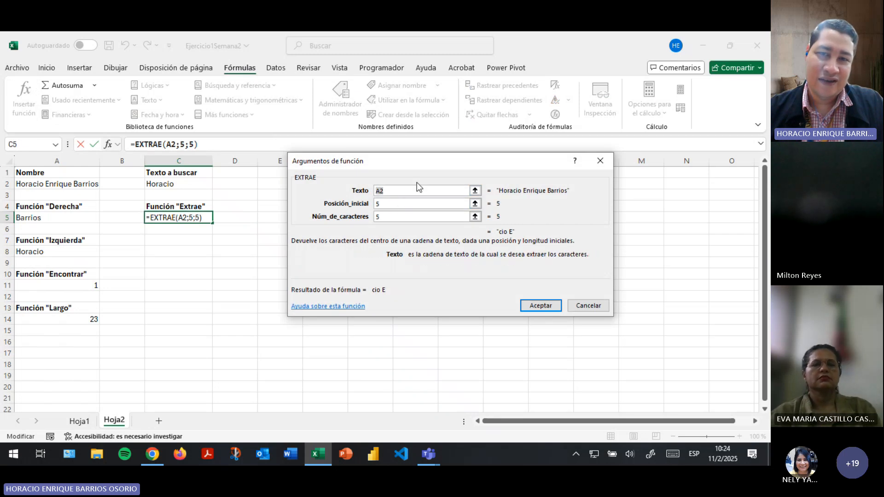
left_click(389, 202)
key("Tab")
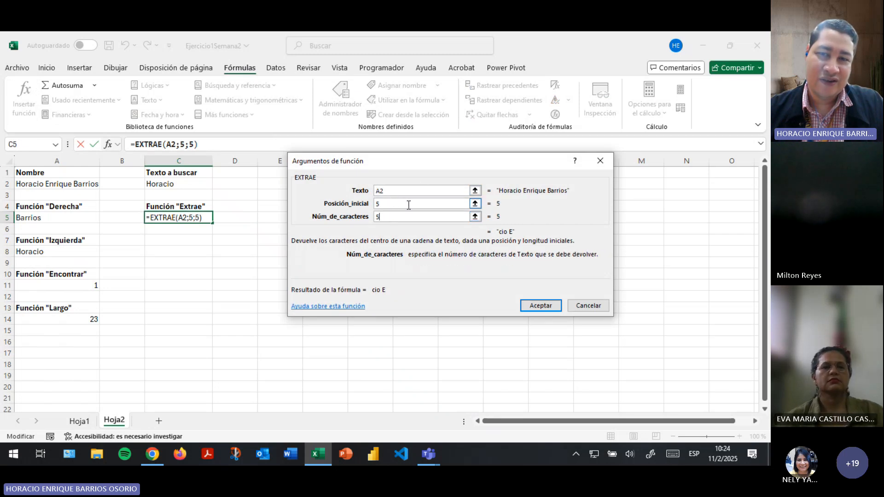
left_click(587, 306)
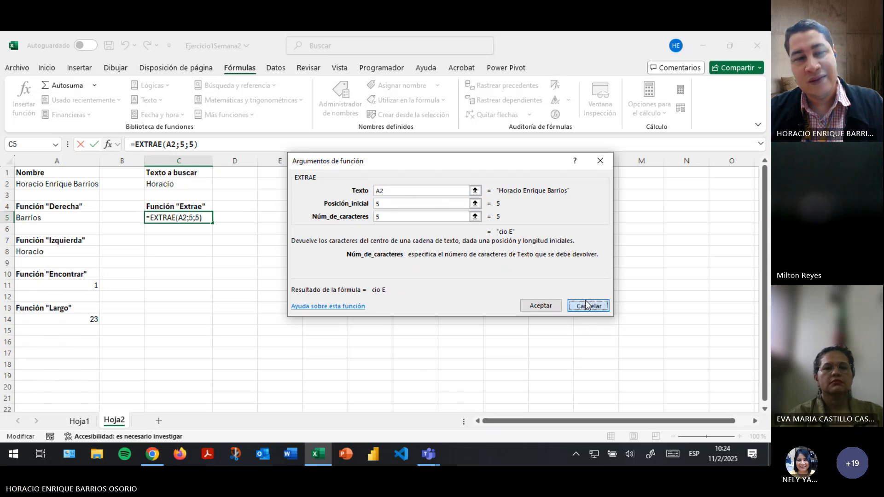
left_click(78, 420)
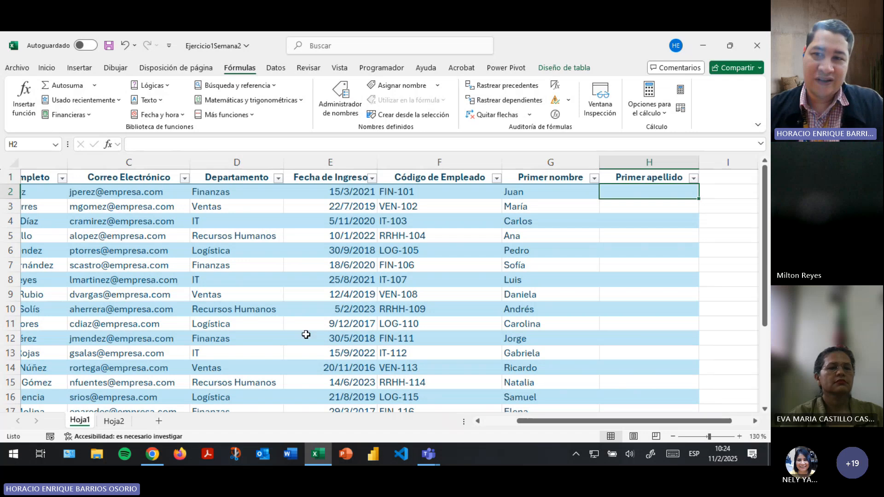
Select H2 under Primer apellido and start an =EXTRAE formula, clearing false starts back to '='.
left_click(616, 249)
left_click(630, 190)
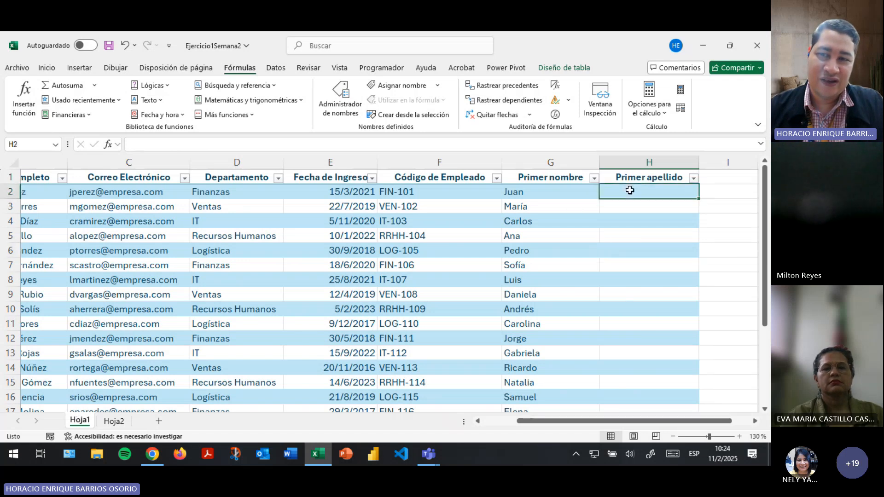
left_click(631, 231)
left_click(640, 193)
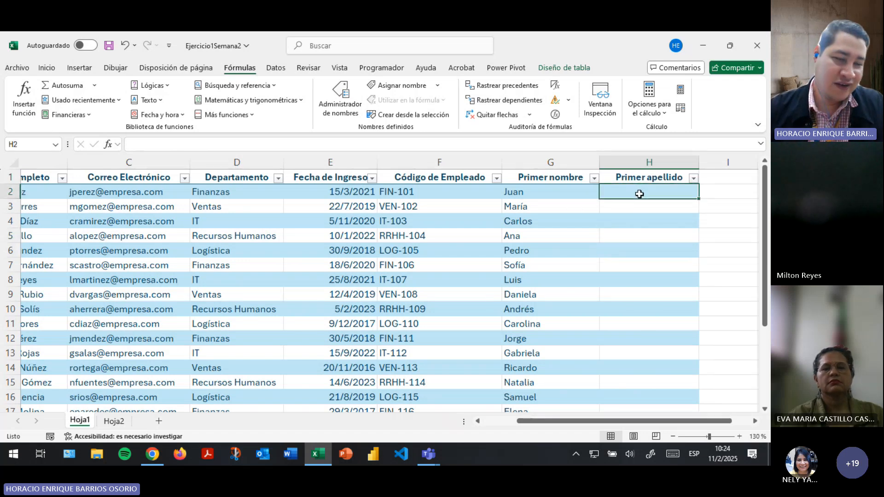
type("=")
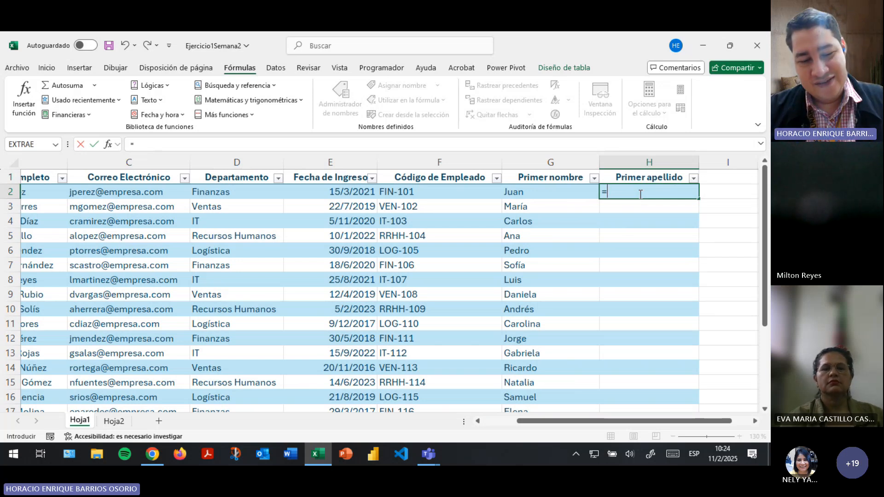
type("ext")
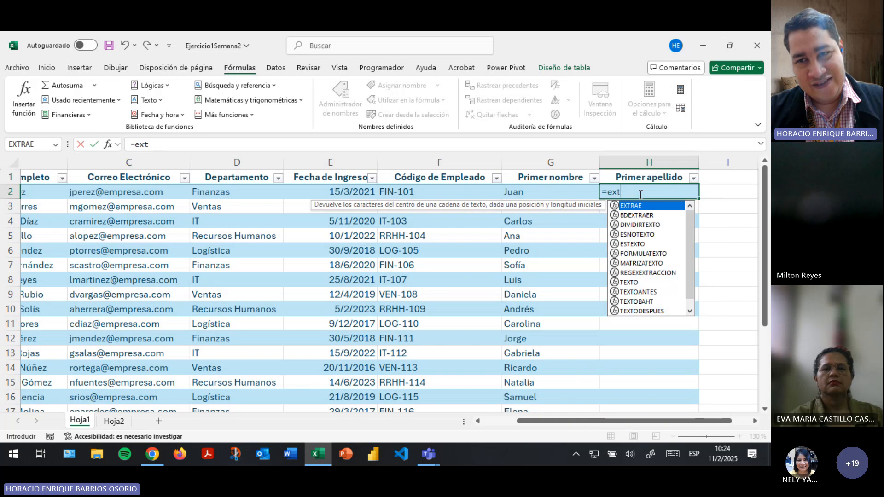
type("ra")
key("Tab")
key("BackSpace")
key("BackSpace")
key("BackSpace")
key("BackSpace")
key("BackSpace")
key("BackSpace")
key("BackSpace")
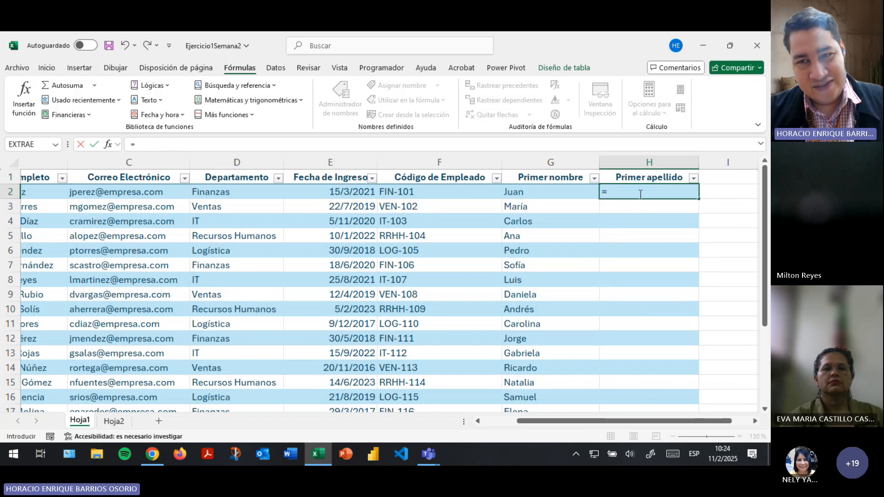
type("ex")
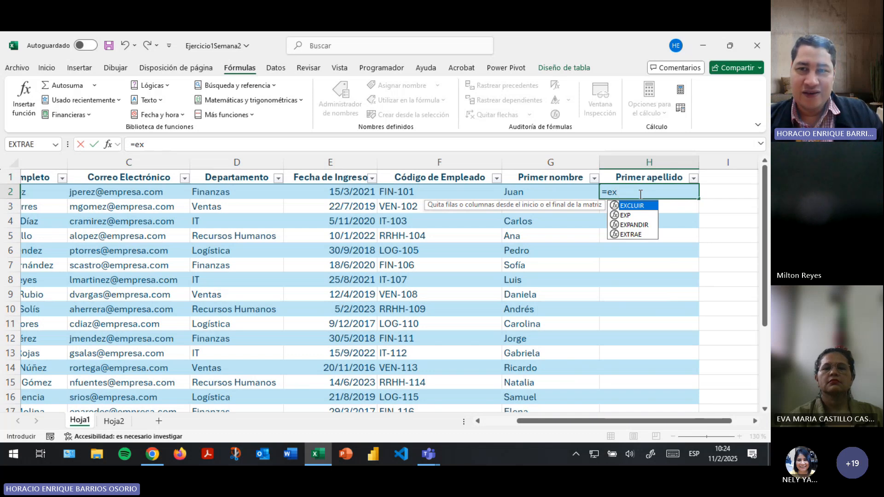
key("BackSpace")
key("BackSpace")
Retype 'ex' and insert EXTRAE from the autocomplete suggestions, leaving =EXTRAE( in H2.
type("e")
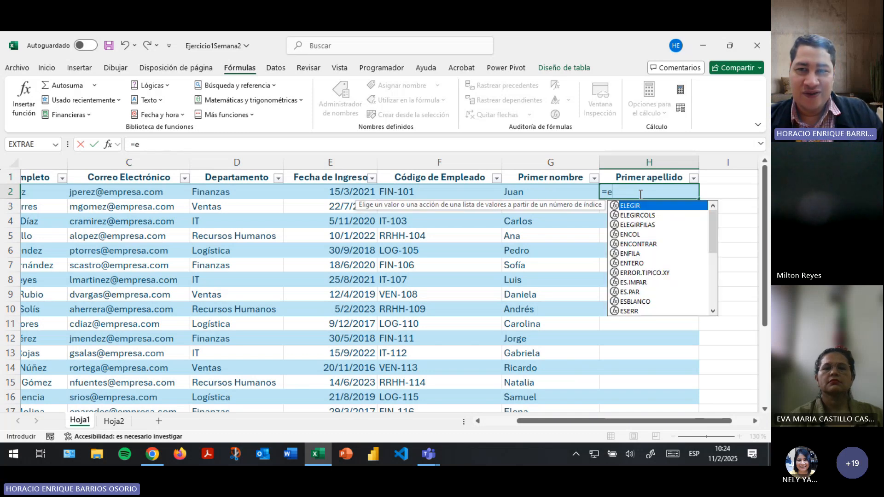
type("x")
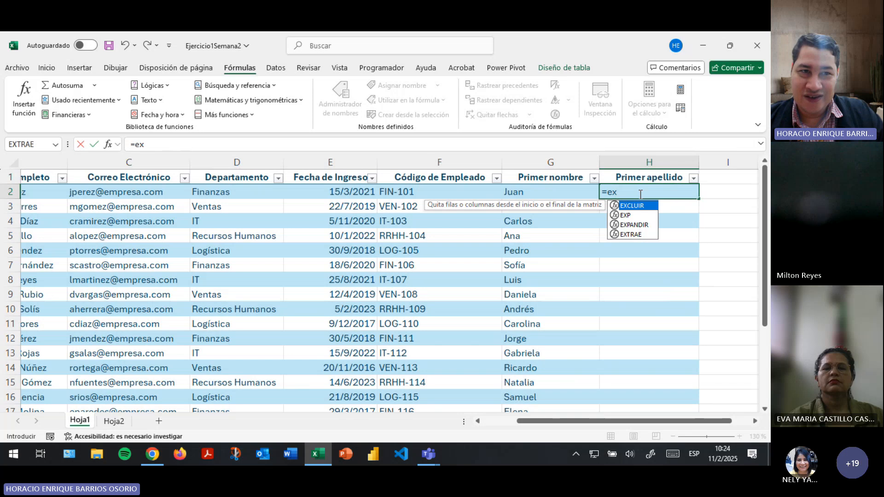
key("Down")
key("Down")
key("Up")
key("Up")
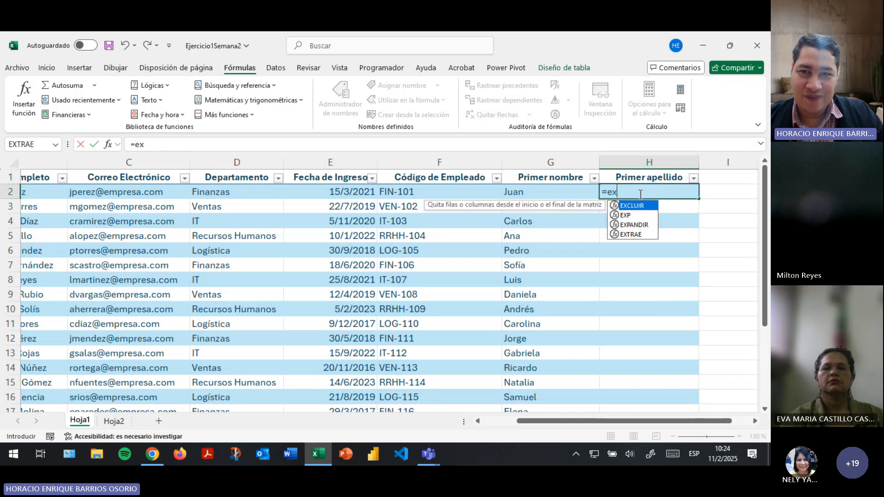
key("Down")
key("Up")
key("Down")
key("Down")
key("Down")
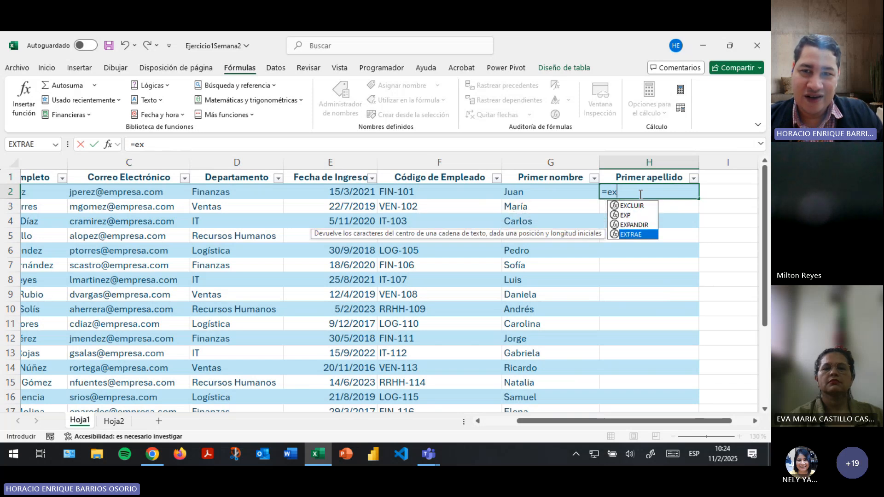
key("Up")
key("Up")
key("Up")
key("Down")
key("Down")
key("Down")
key("Up")
key("Up")
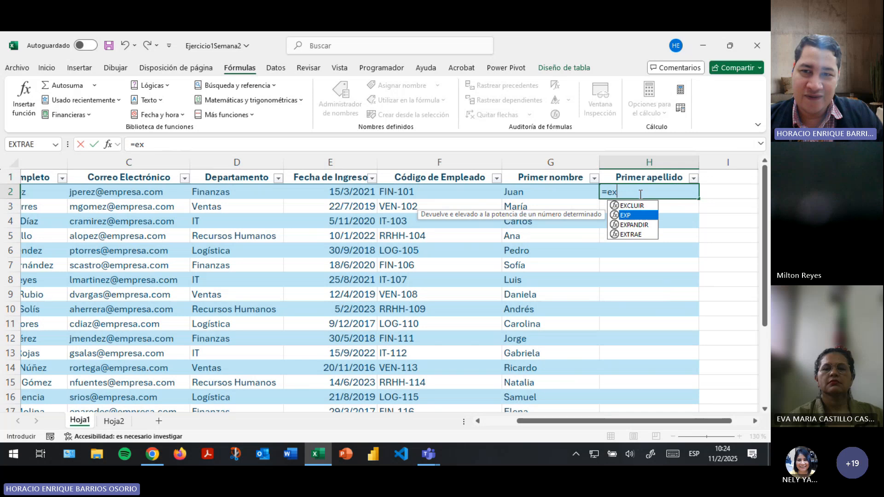
key("Up")
key("Down")
key("Down")
key("Down")
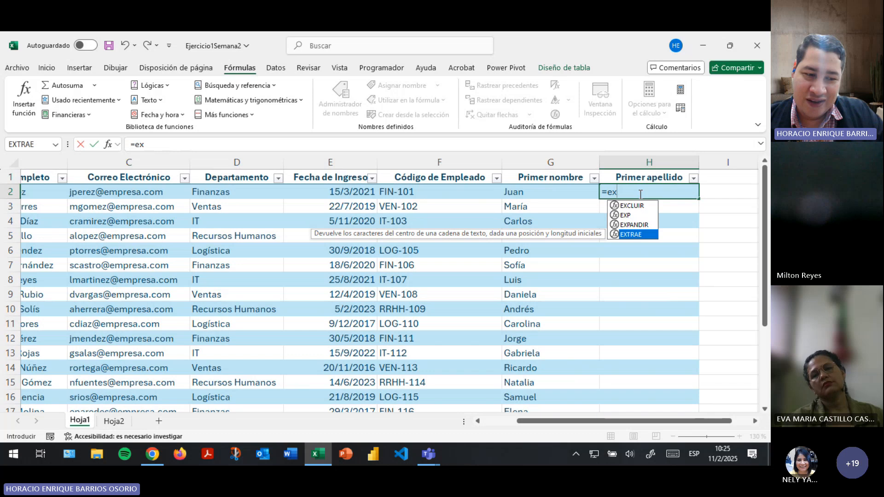
key("Tab")
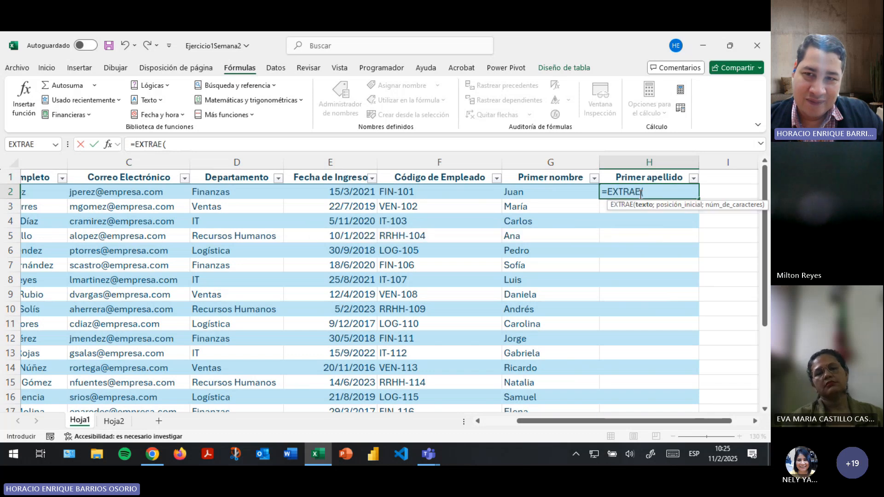
left_click(672, 455)
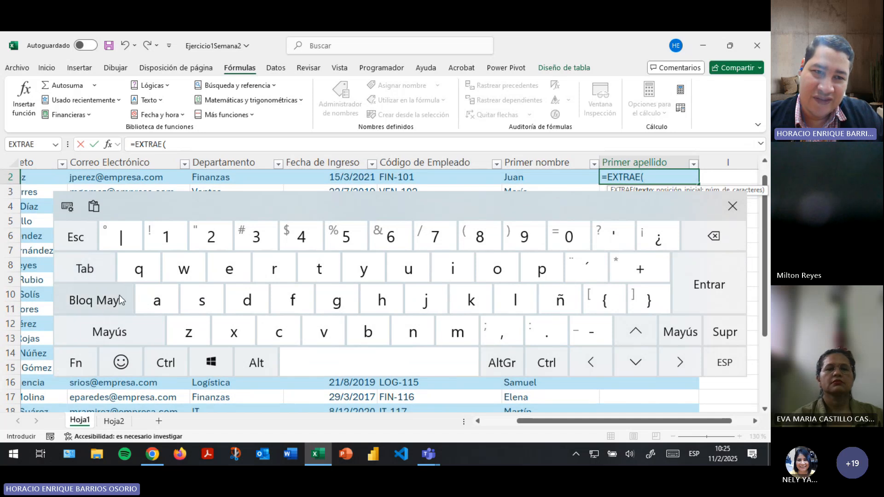
left_click(102, 302)
left_click(102, 302)
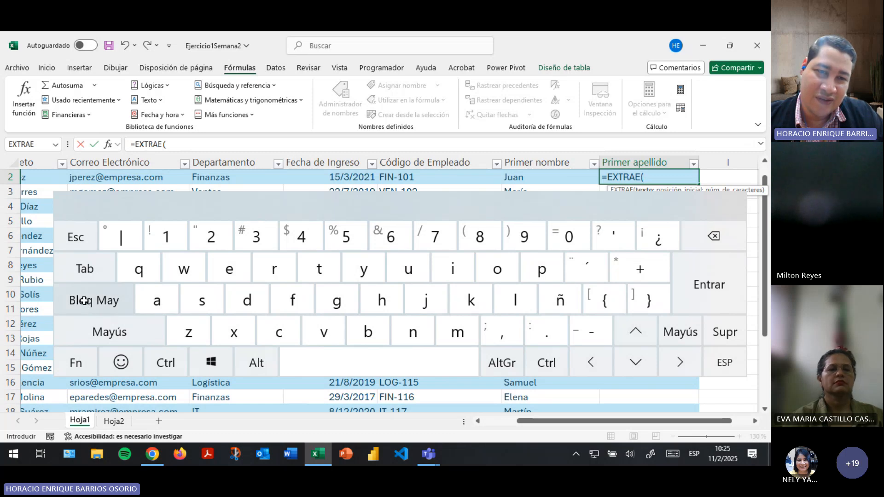
key("Caps_Lock")
left_click(663, 453)
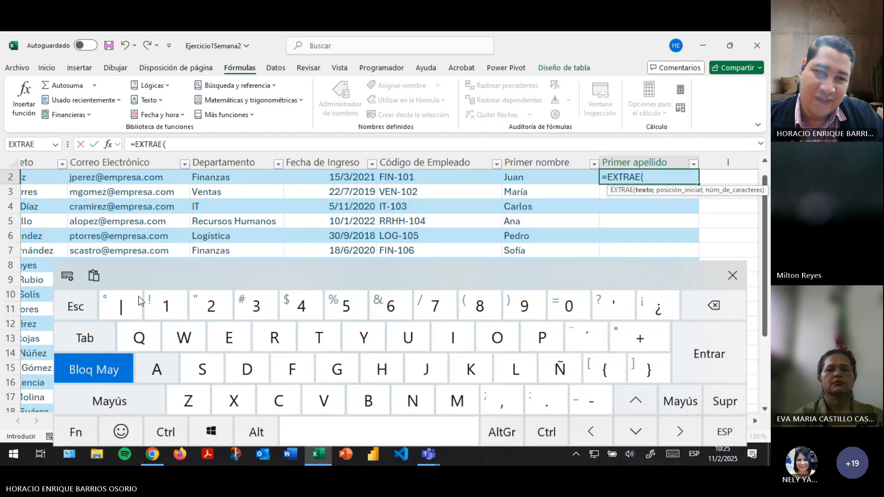
left_click(92, 300)
left_click(92, 301)
left_click(92, 301)
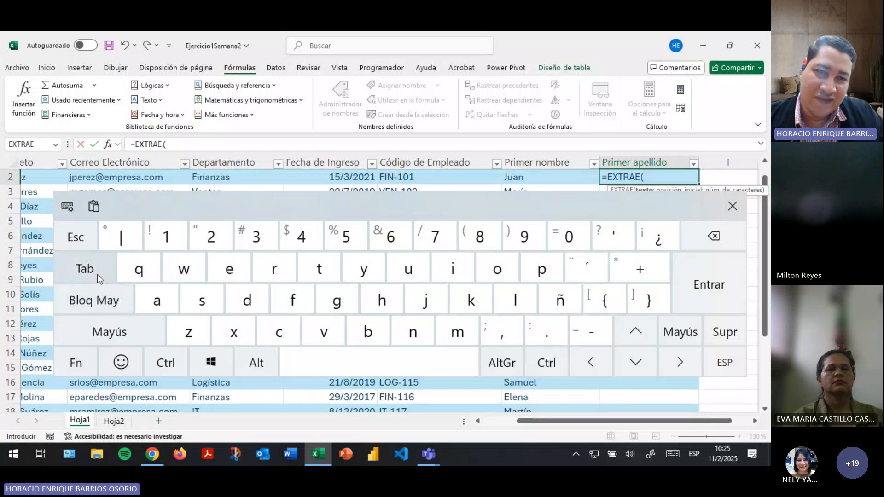
left_click(732, 206)
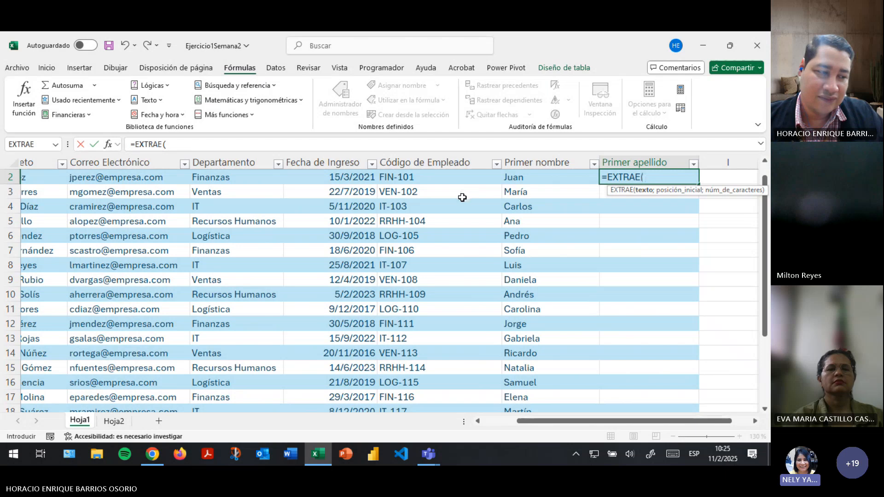
left_click(665, 453)
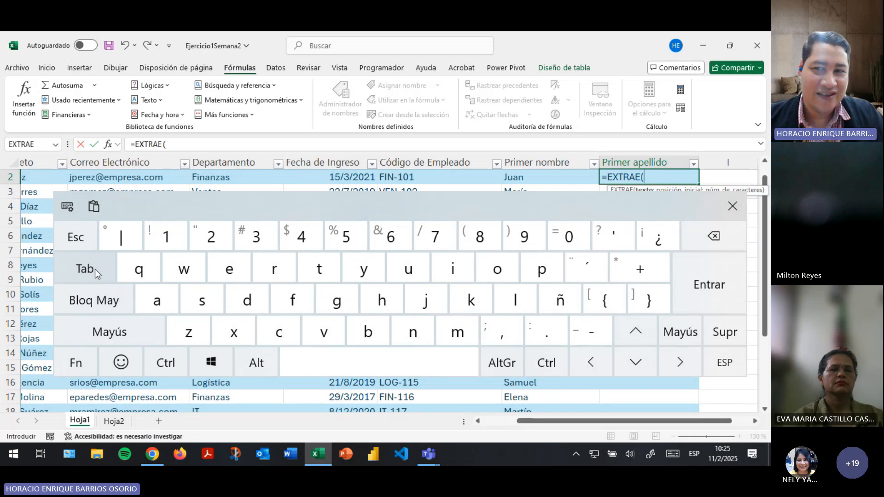
left_click(744, 209)
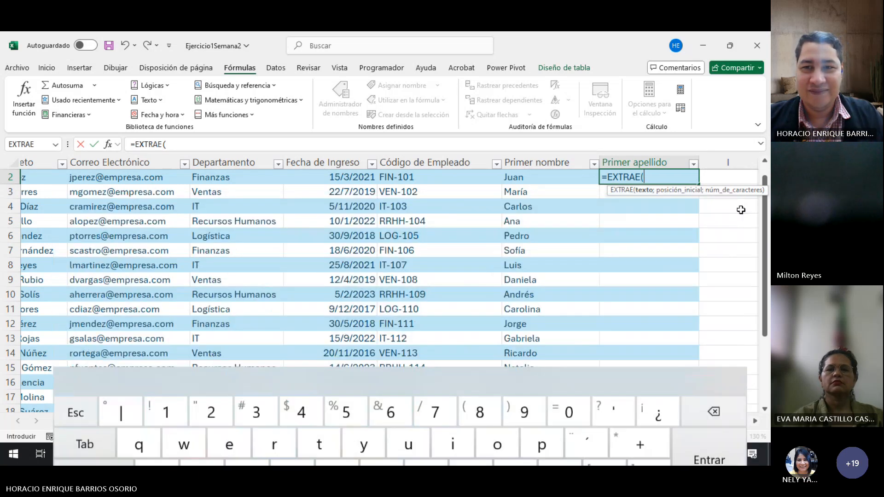
left_click(226, 146)
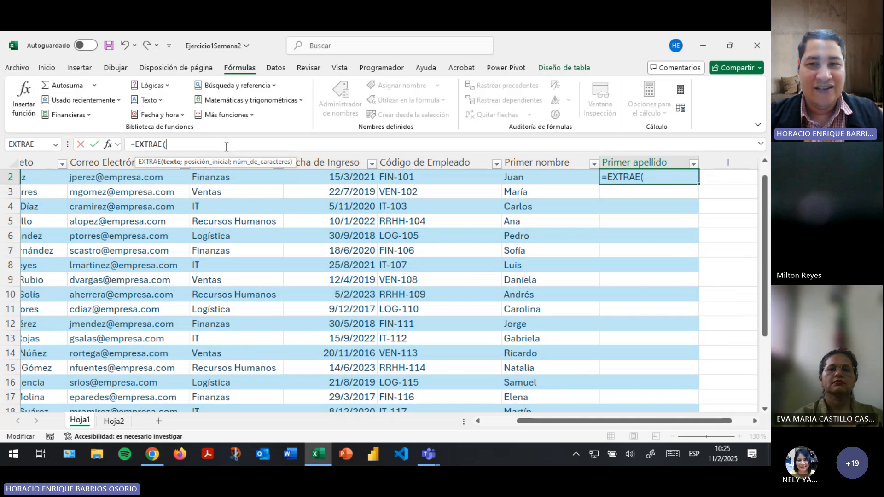
Clear H2, re-enter =EXTRAE( via autocomplete, and scroll left to the Nombre Completo column.
key("BackSpace")
key("BackSpace")
key("BackSpace")
key("BackSpace")
key("BackSpace")
key("BackSpace")
key("BackSpace")
key("BackSpace")
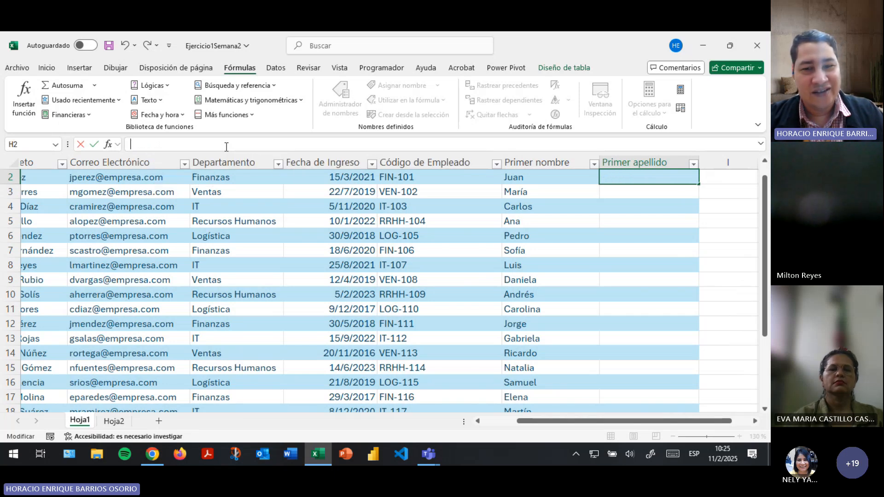
type("=ex")
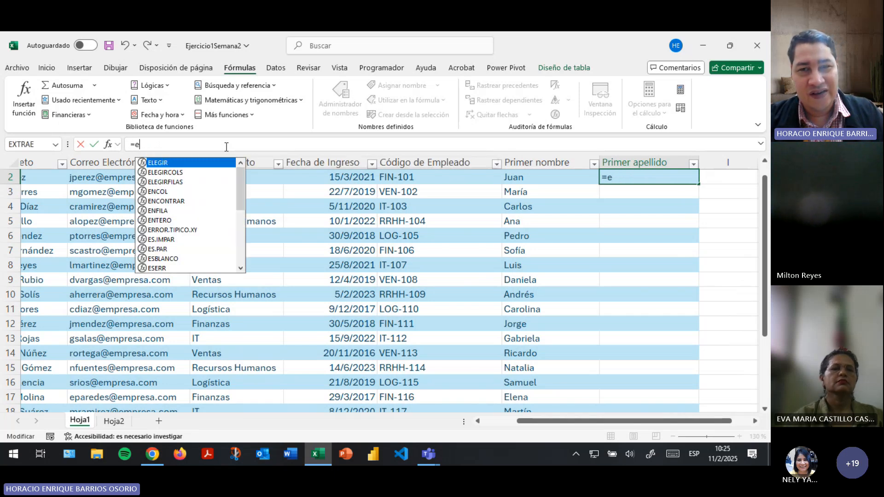
key("Down")
key("Down")
key("Down")
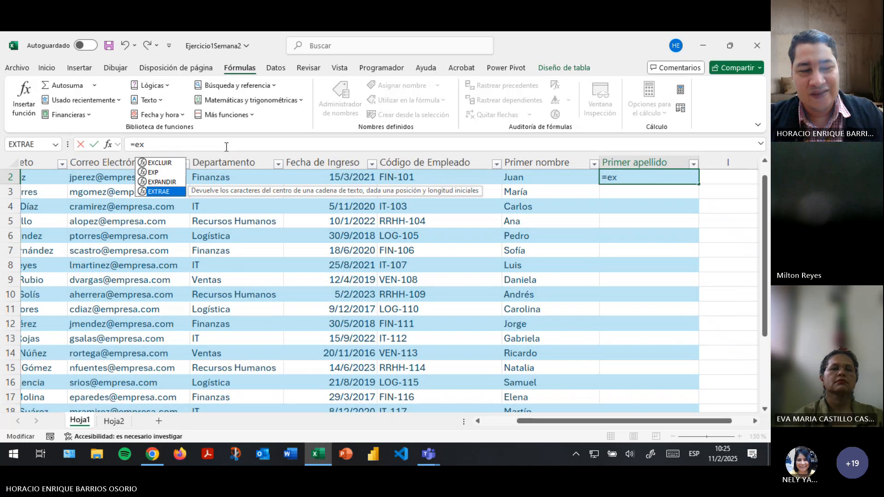
key("Tab")
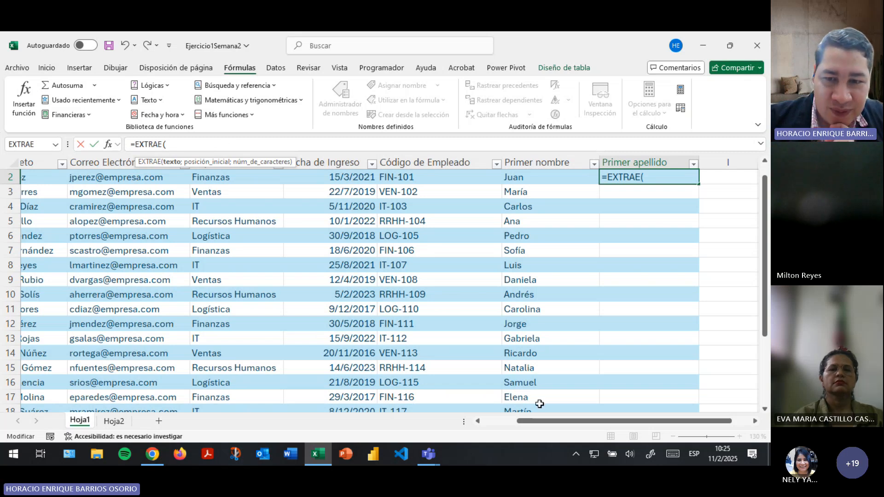
left_click_drag(531, 421, 497, 423)
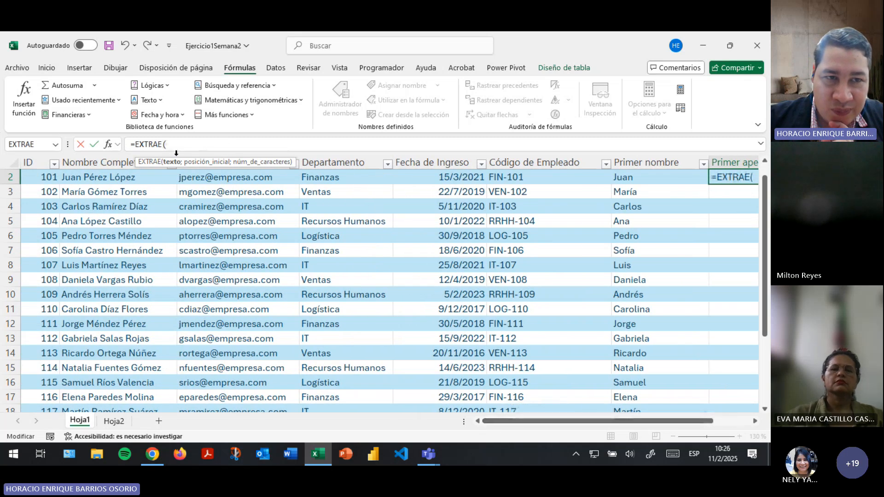
Use B2's full name as EXTRAE's text argument, removing a stray '66'.
left_click(102, 178)
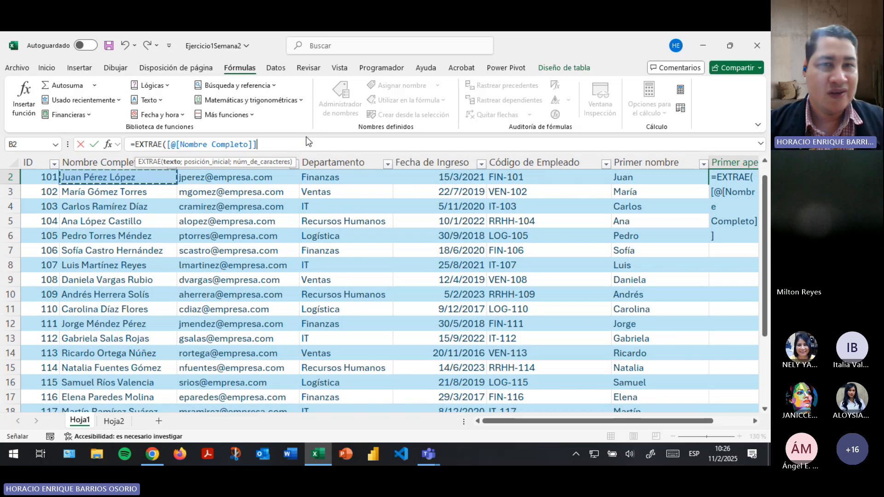
type(";")
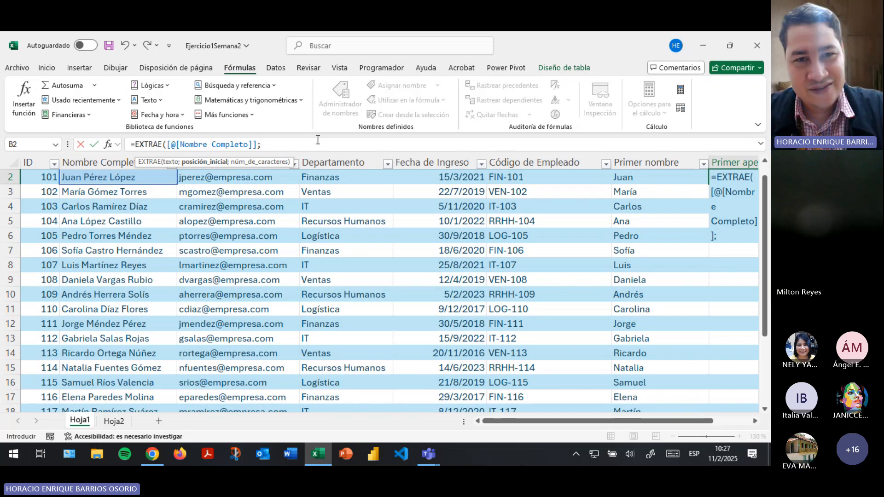
type("66")
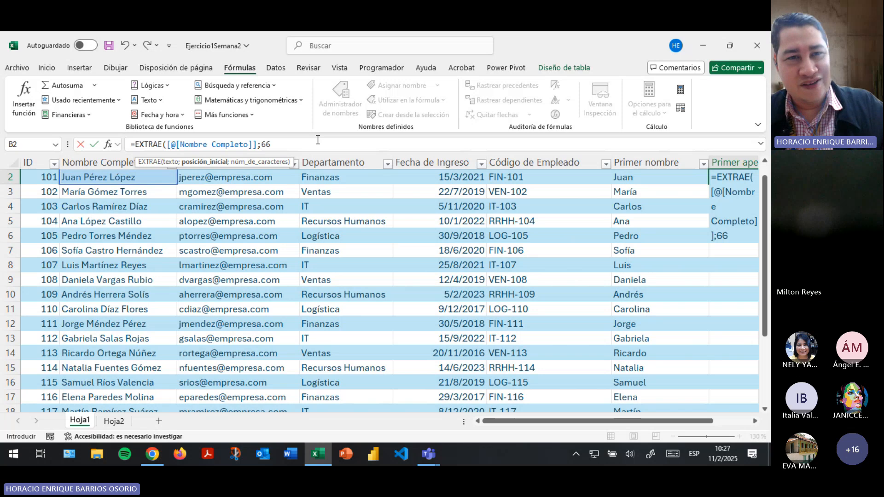
key("BackSpace")
key("BackSpace")
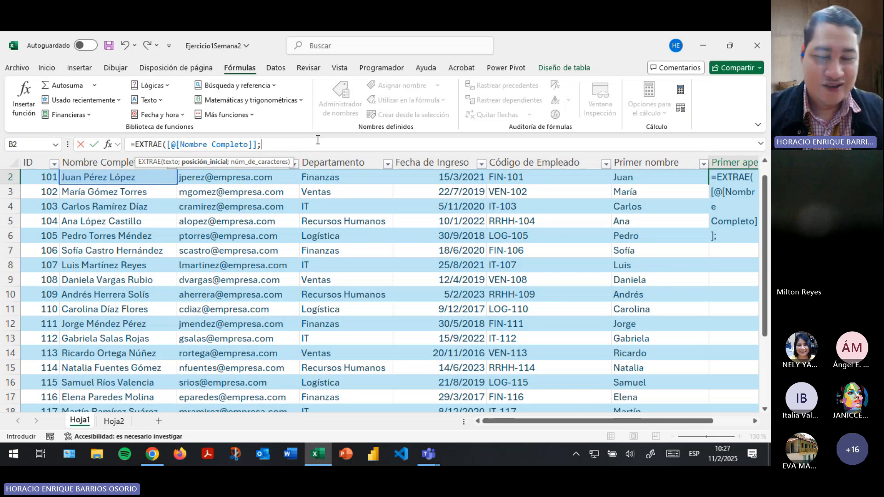
Make the start position ENCONTRAR(" ";B2)+1, followed by a separator for the length.
type("enc")
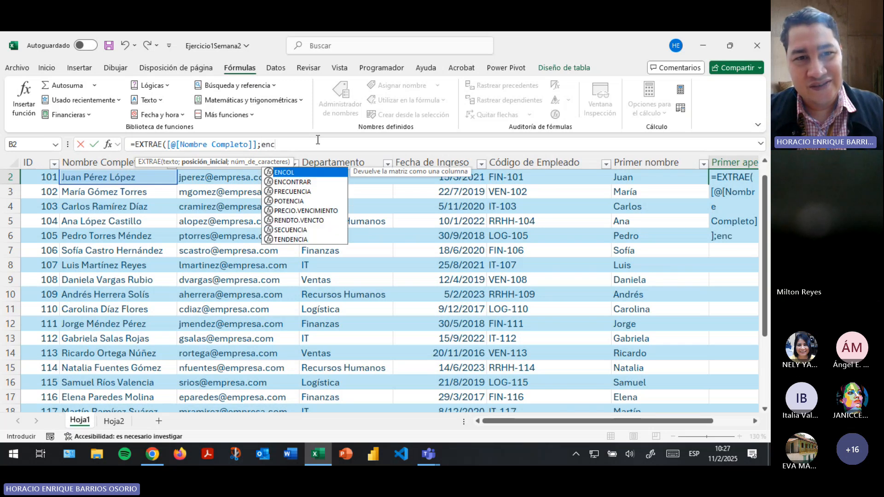
key("Down")
key("Tab")
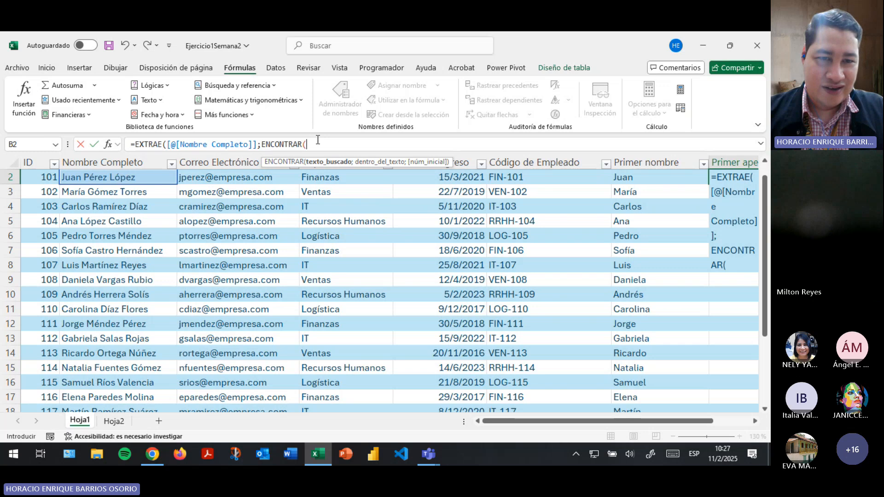
type("\"")
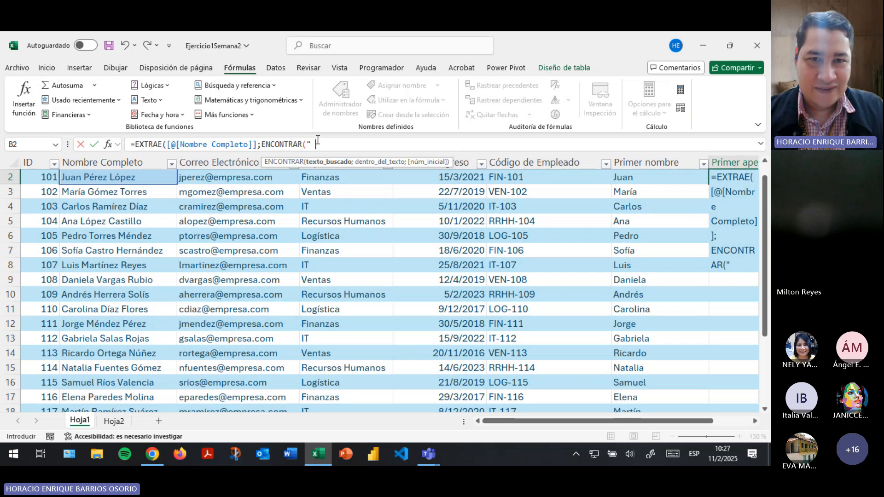
type(" \";")
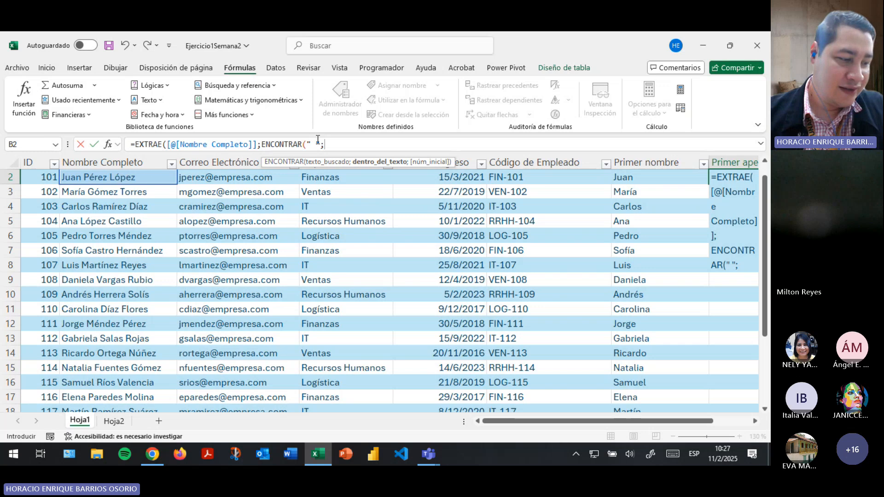
left_click(85, 178)
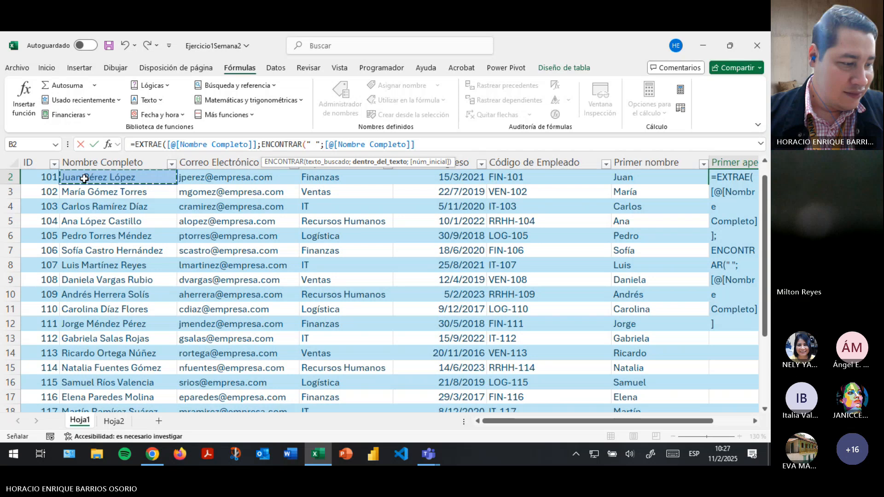
type(")")
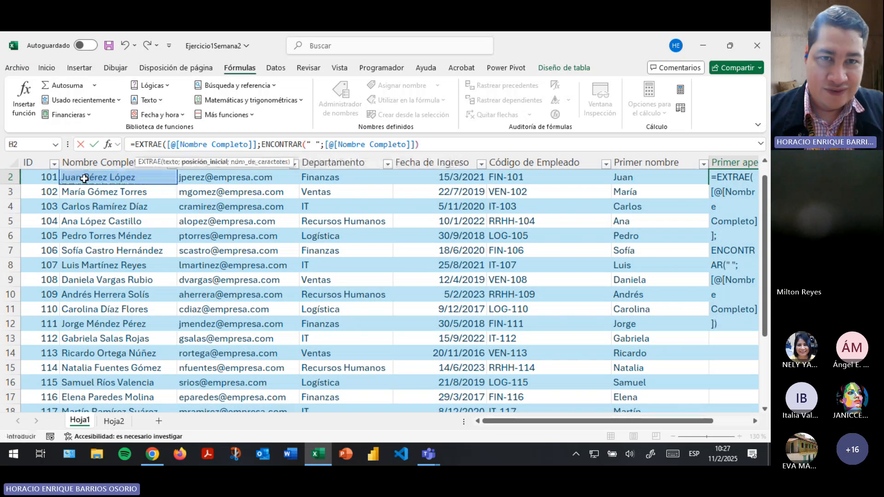
type("+1")
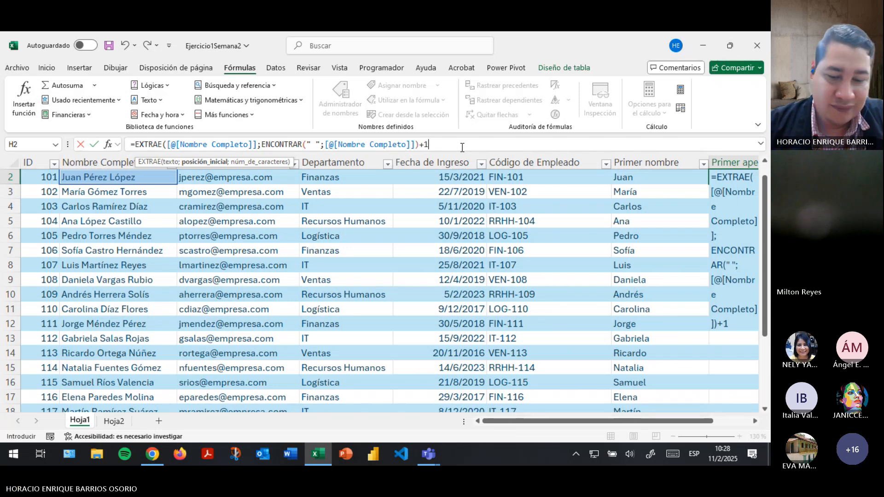
type(";")
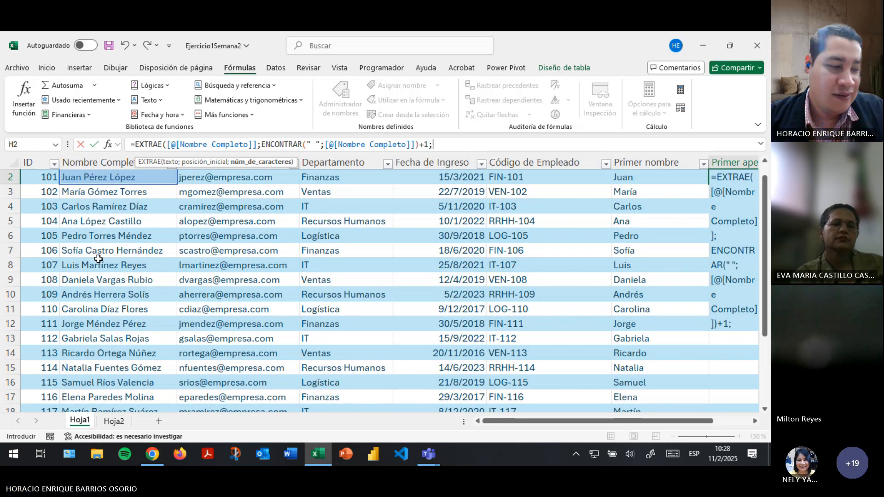
Begin the length argument with ENCONTRAR(" ";[@[Nombre Completo]]; to search the full name.
type("enc")
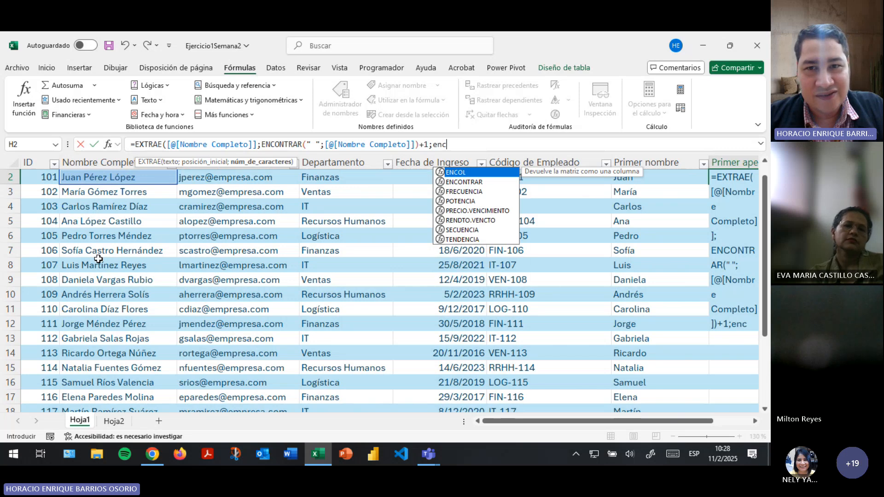
key("Down")
key("Tab")
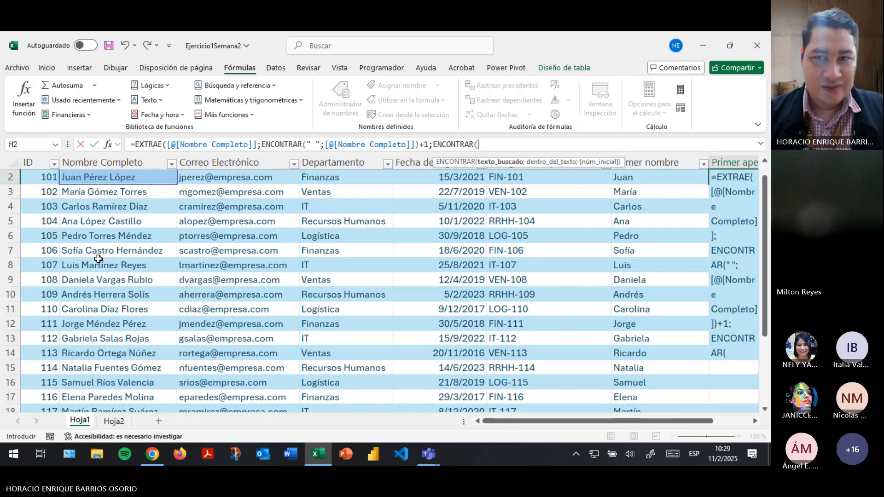
type("\"")
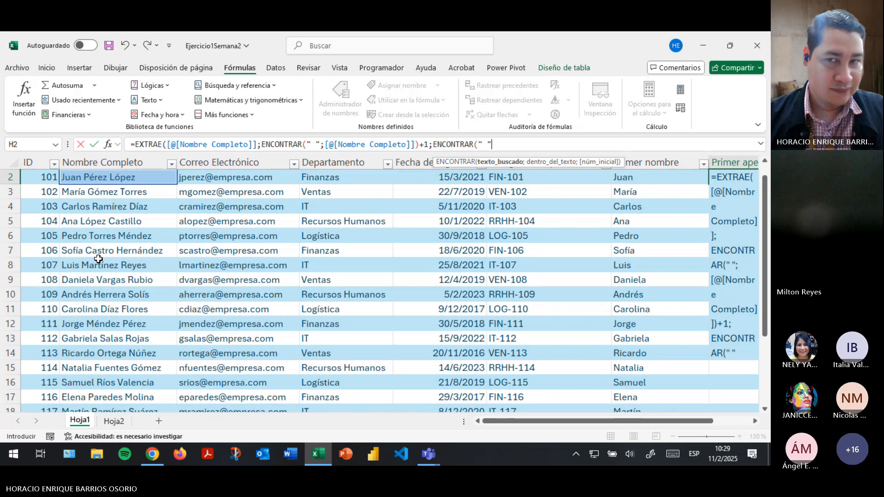
type(" \";")
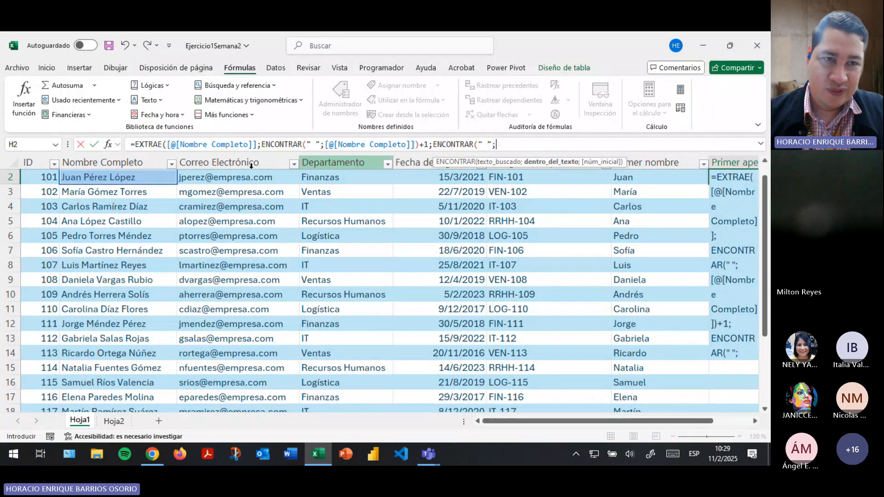
left_click(90, 179)
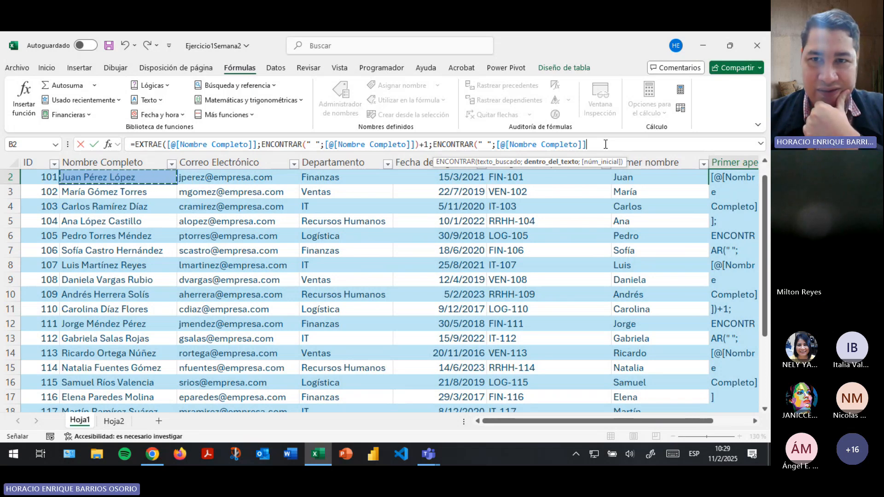
type(";")
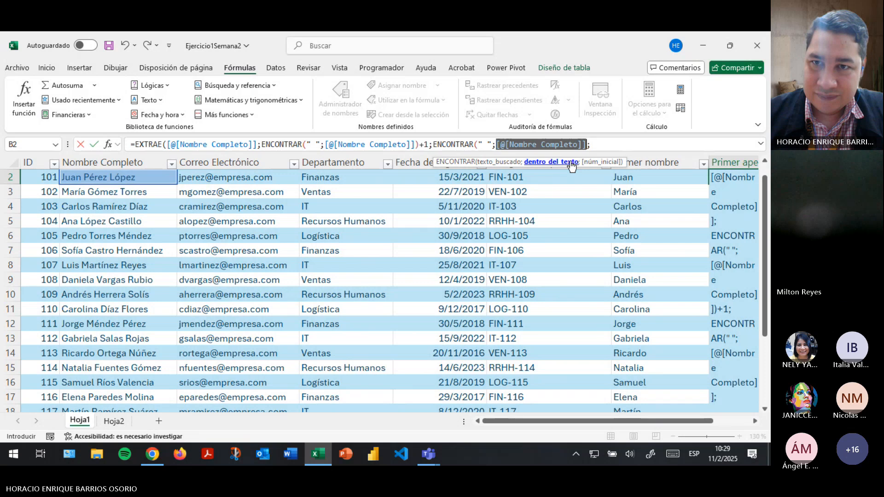
Nest another ENCONTRAR(" as the search start point at the formula's end.
left_click(607, 147)
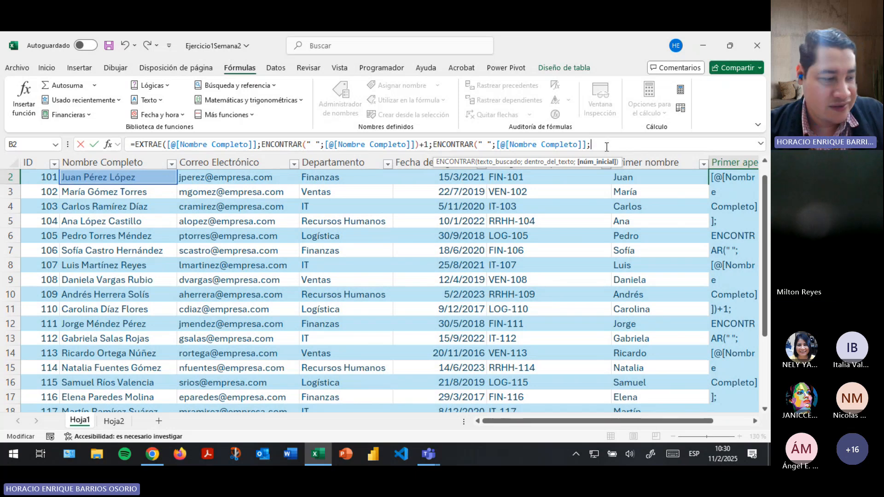
type("enc")
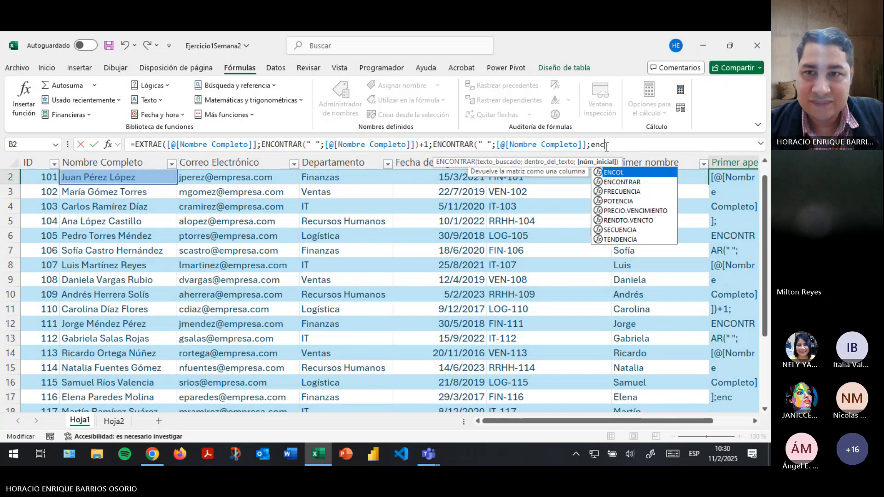
key("Down")
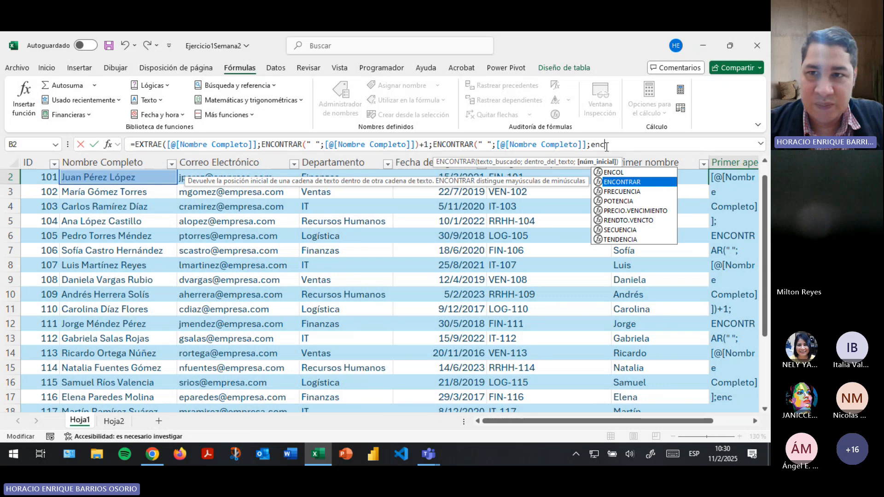
key("Tab")
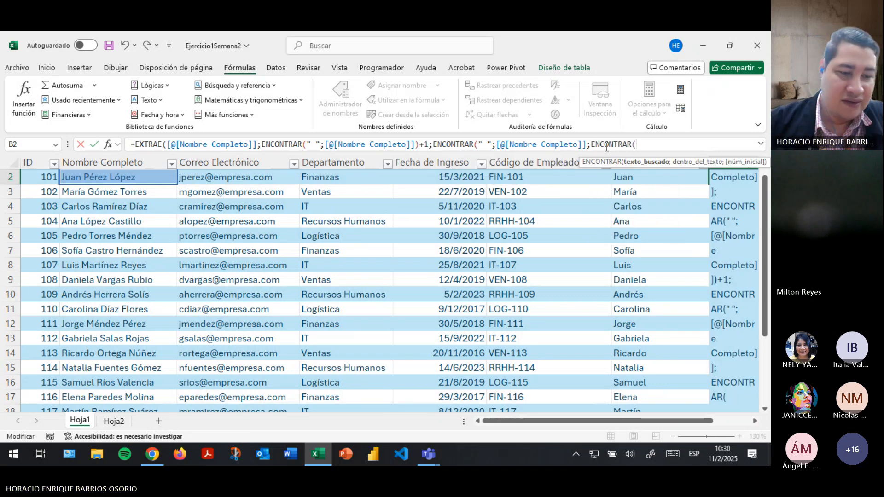
type("\"")
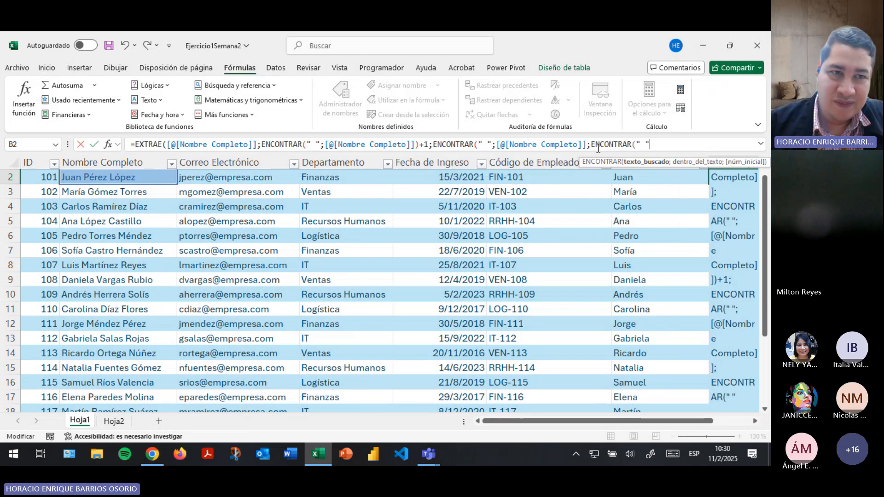
Dismiss the parenthesis warning and supply the row's Nombre Completo reference to the nested ENCONTRAR.
left_click(132, 179)
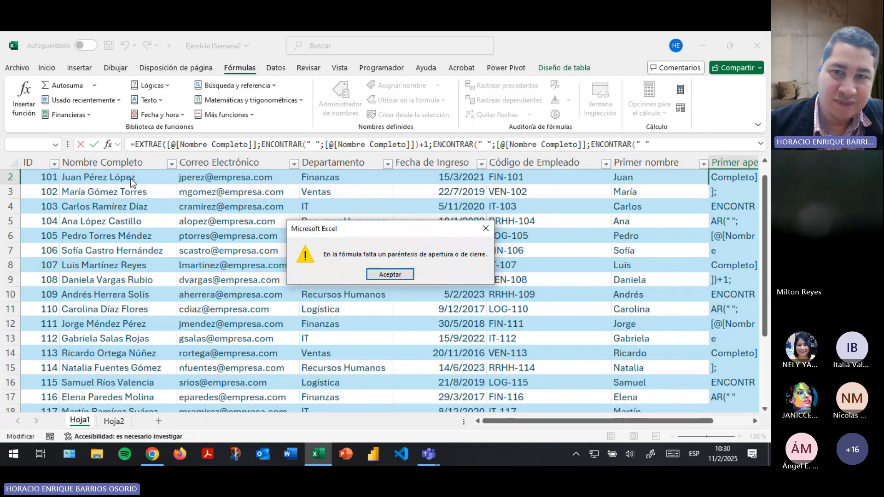
left_click(390, 275)
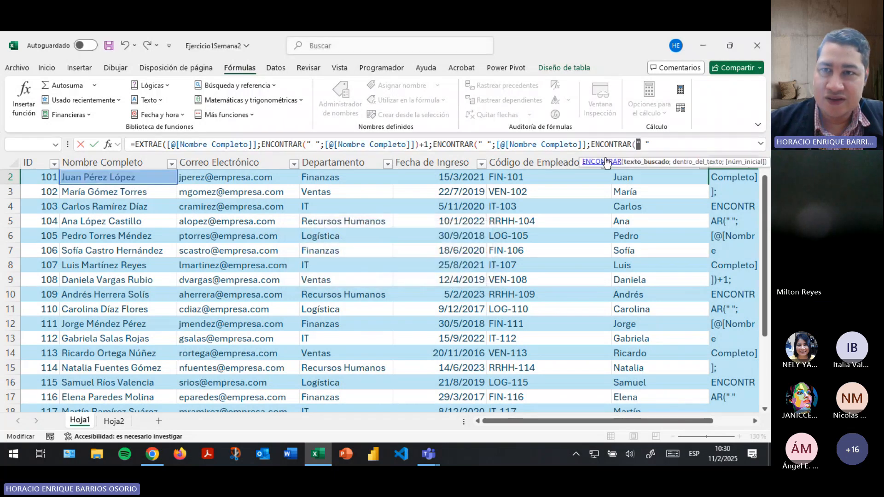
type(";")
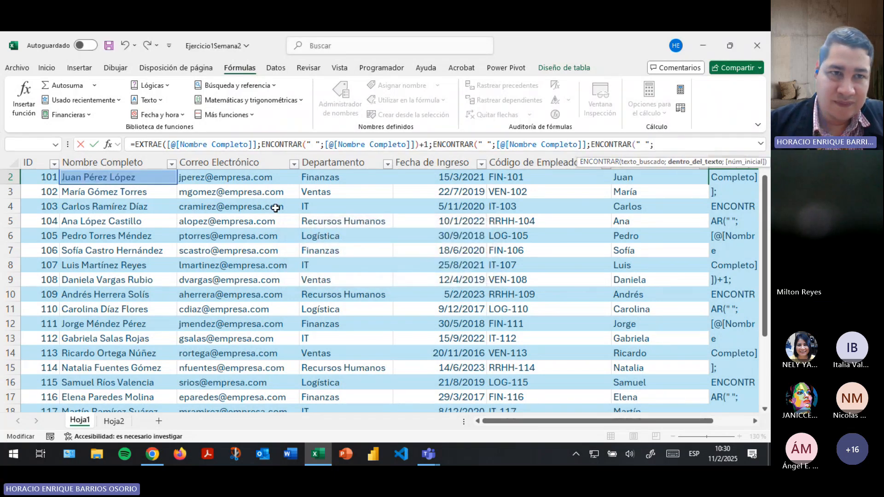
left_click(98, 178)
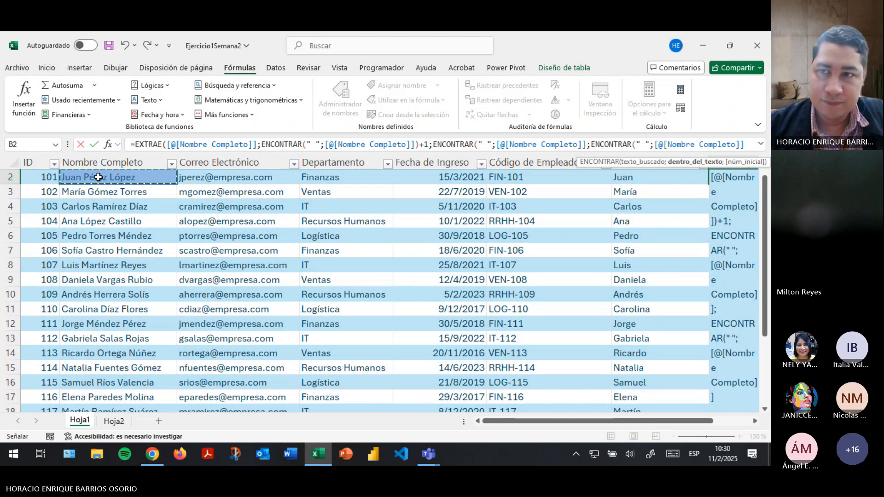
Finish with )+1)-ENCONTRAR(" ";[@[Nombre Completo]])-1) and commit, filling Primer apellido.
type(")")
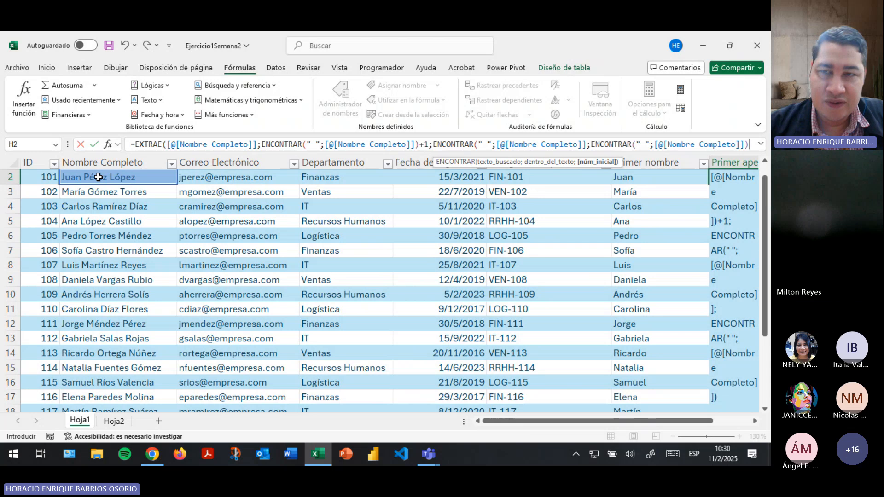
type("+1")
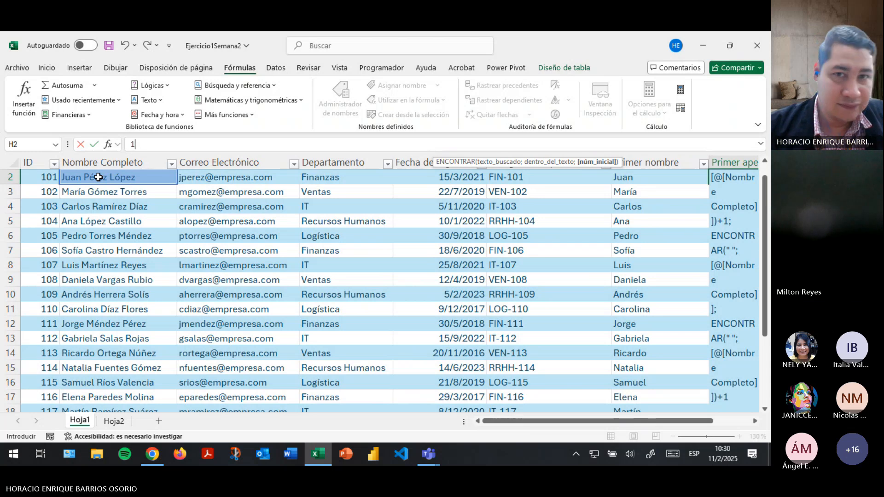
type(")")
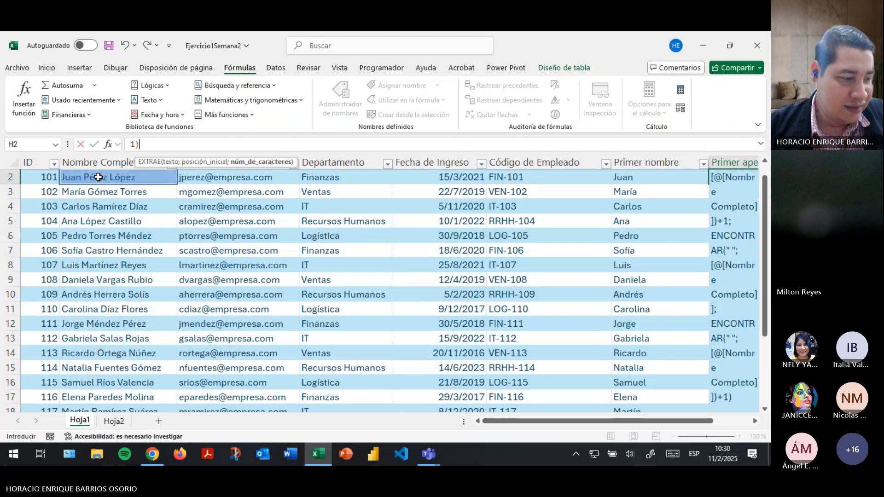
type("-")
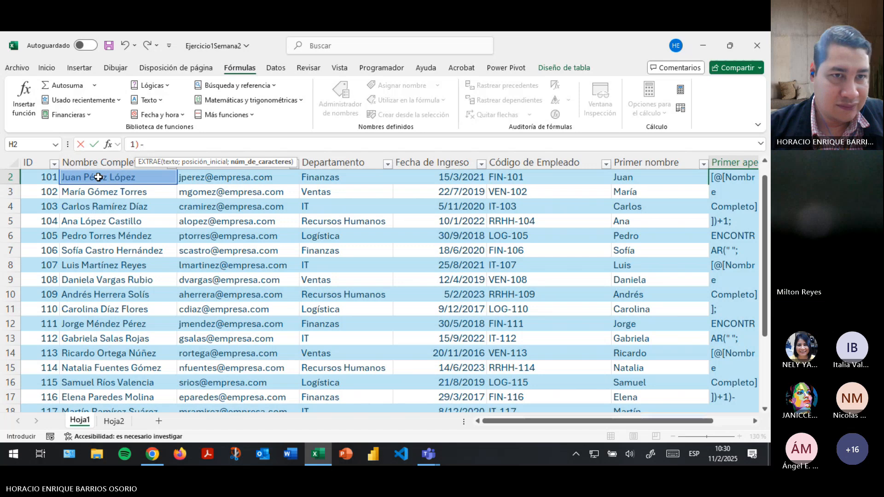
type("enco")
key("Down")
key("Tab")
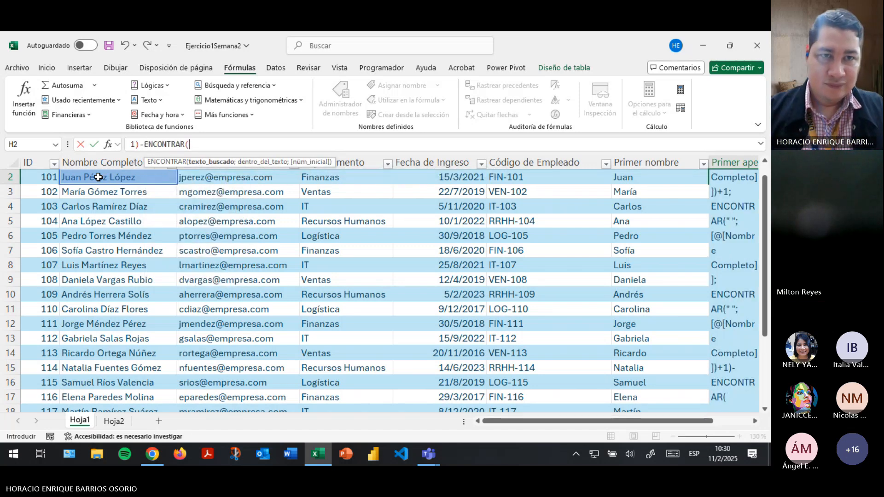
type("\" \";")
left_click(99, 177)
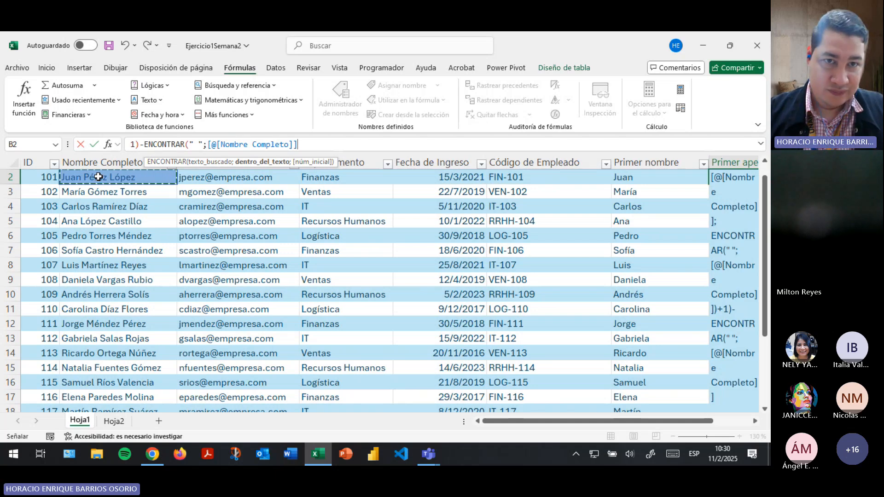
type(")")
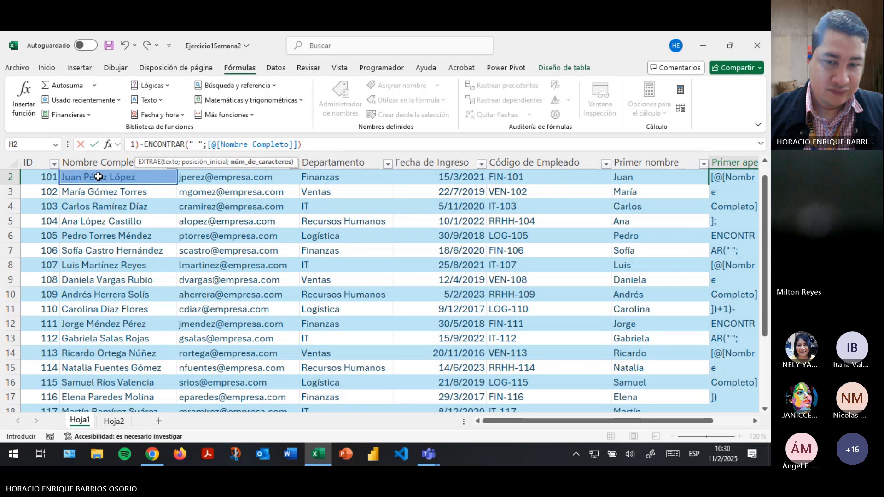
type("-1)")
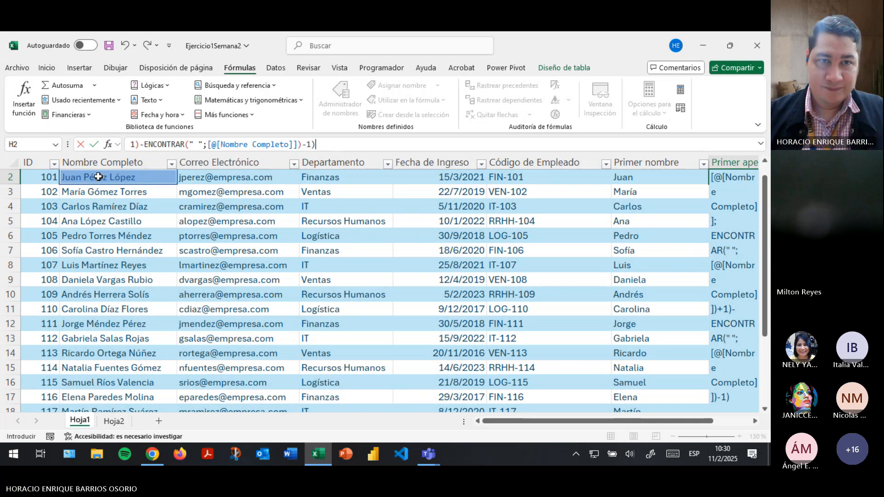
key("Return")
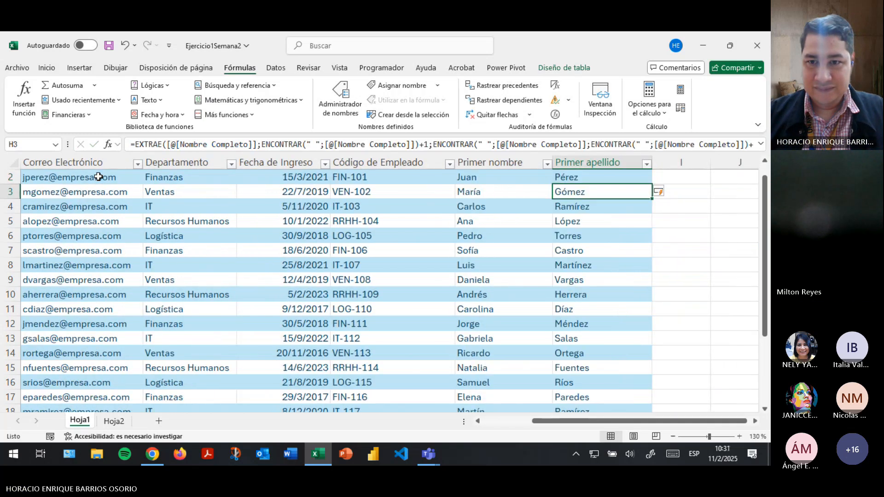
left_click(591, 175)
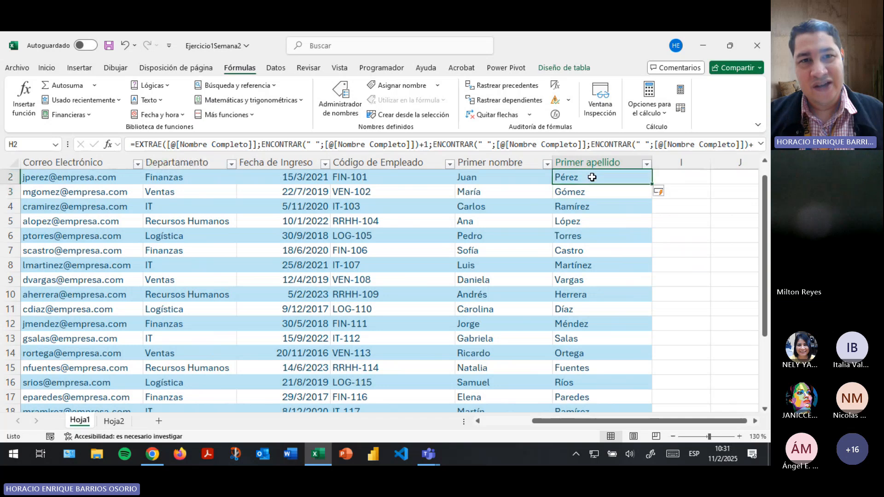
left_click(235, 145)
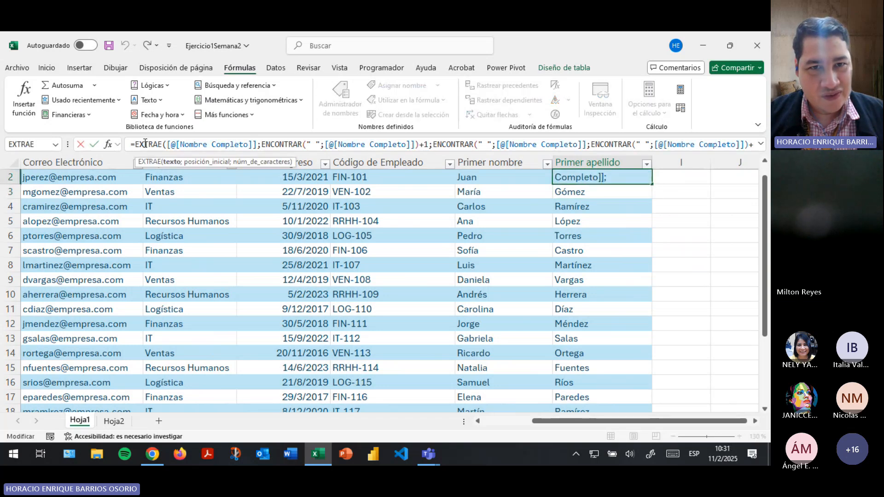
left_click_drag(140, 144, 677, 144)
left_click(376, 148)
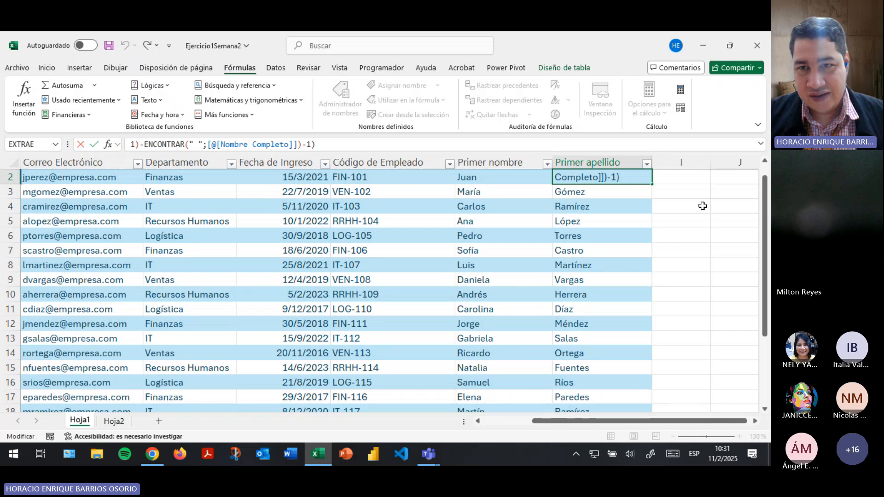
key("Return")
left_click(613, 176)
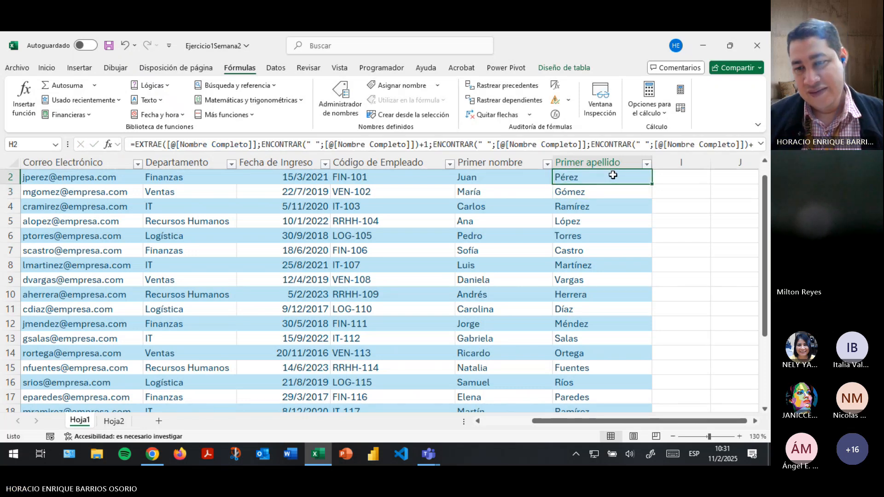
left_click_drag(605, 423, 565, 424)
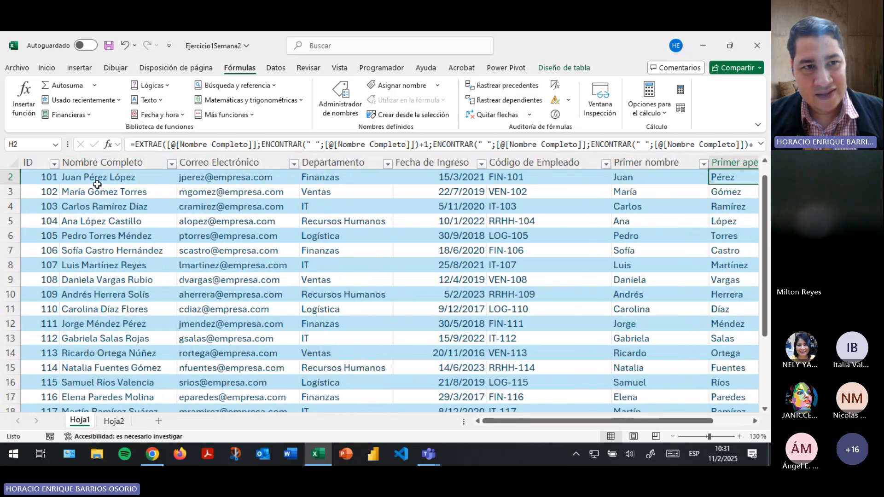
scroll(97, 184, "up", 1)
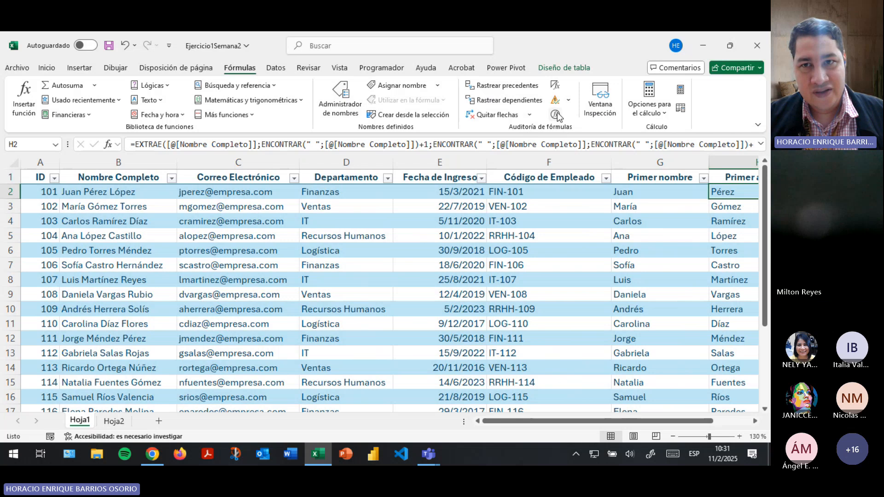
Step through H2's formula in Evaluar fórmula, computing space positions 5, 6 and 11, then close it.
left_click(556, 115)
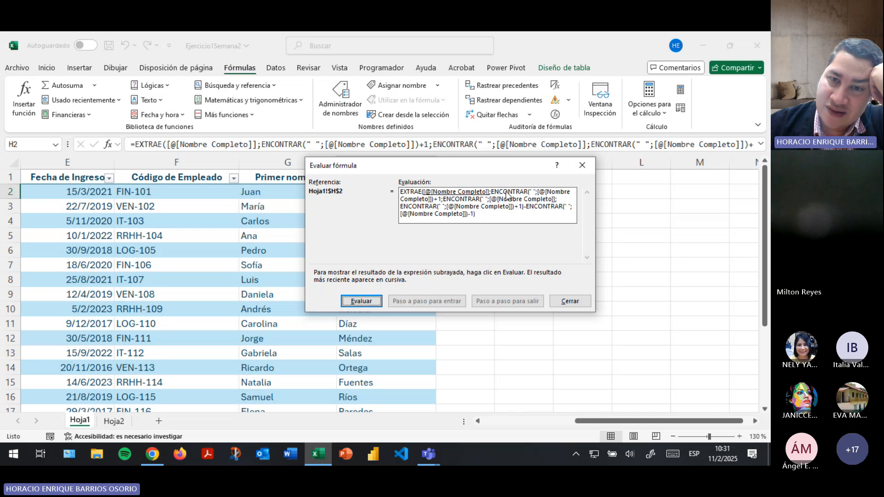
left_click(359, 301)
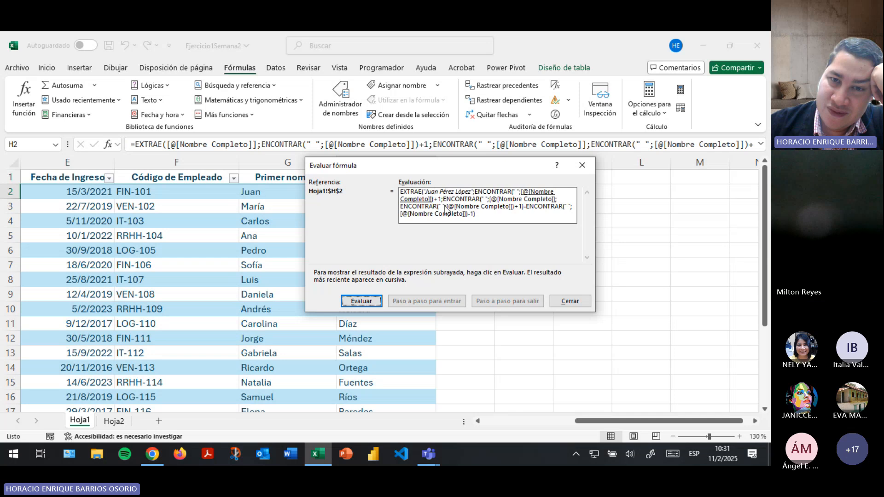
left_click(358, 303)
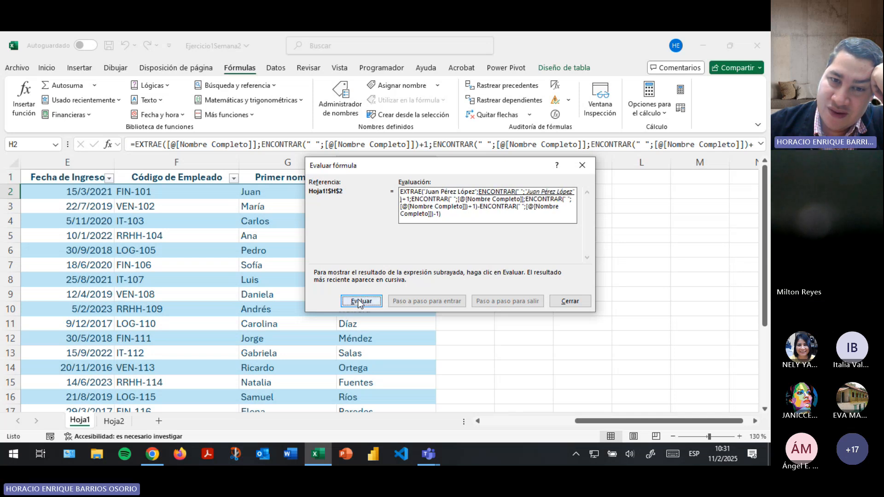
left_click(360, 302)
left_click(360, 304)
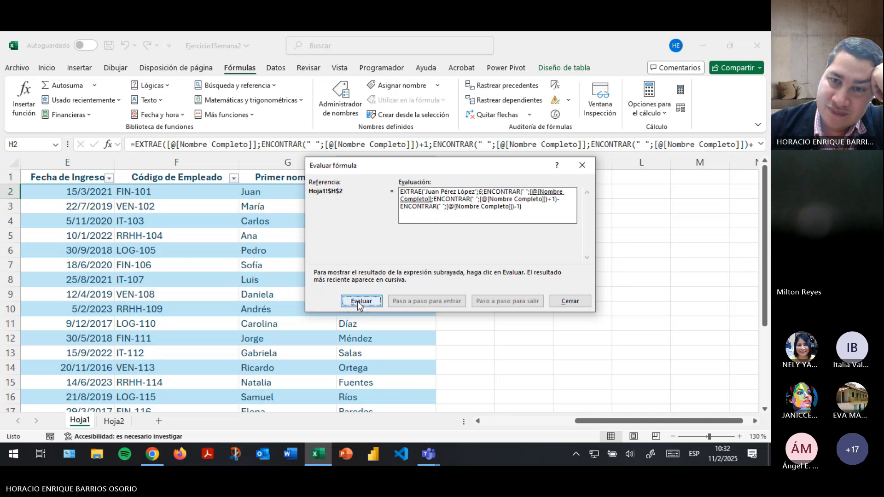
left_click(358, 303)
left_click(358, 302)
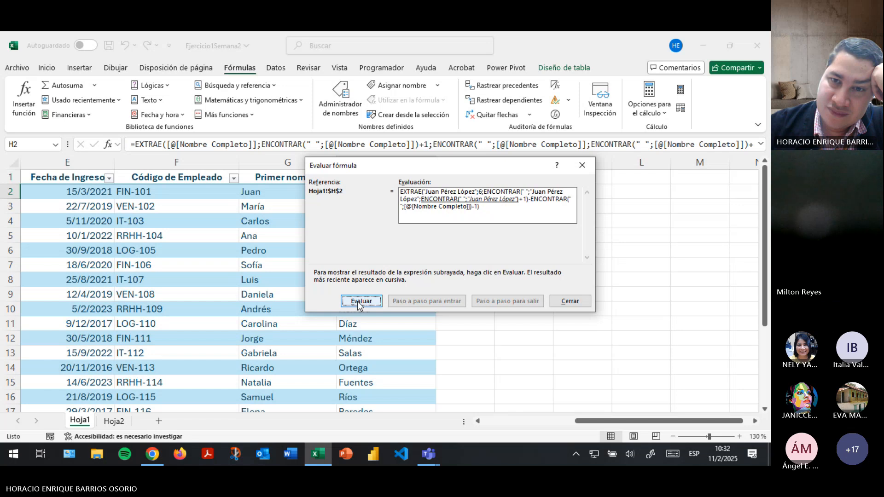
left_click(359, 302)
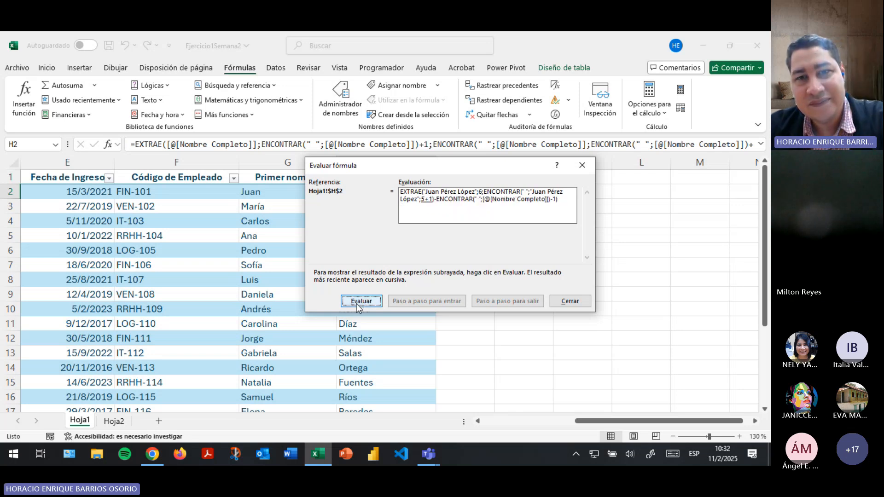
left_click(358, 305)
left_click(356, 306)
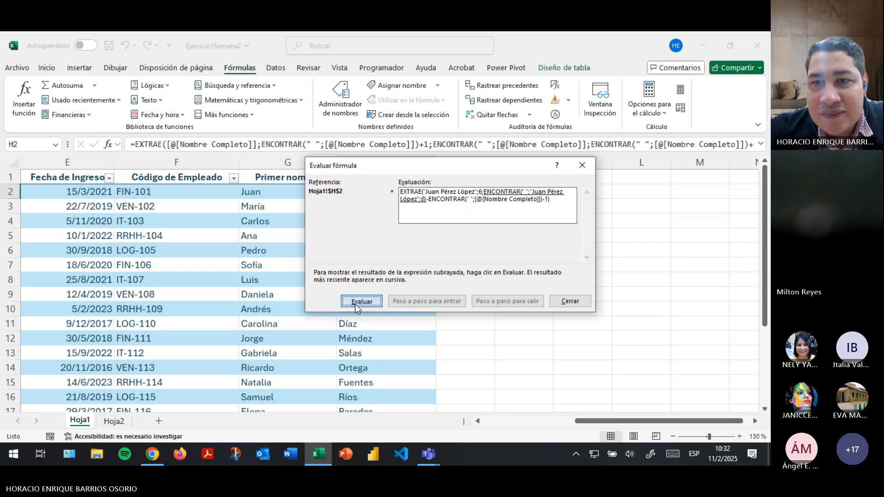
left_click(574, 304)
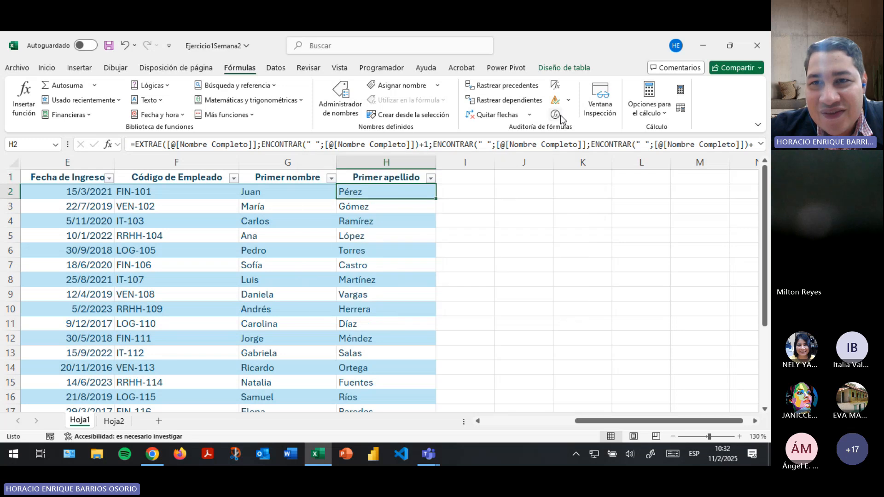
Reopen Evaluar fórmula, resolve the full-name reference, and move the dialog off column H.
left_click(557, 114)
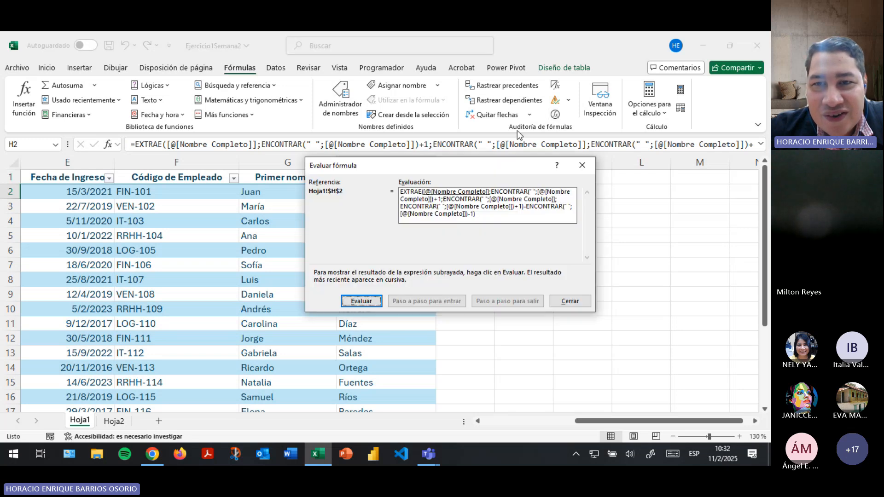
left_click(362, 301)
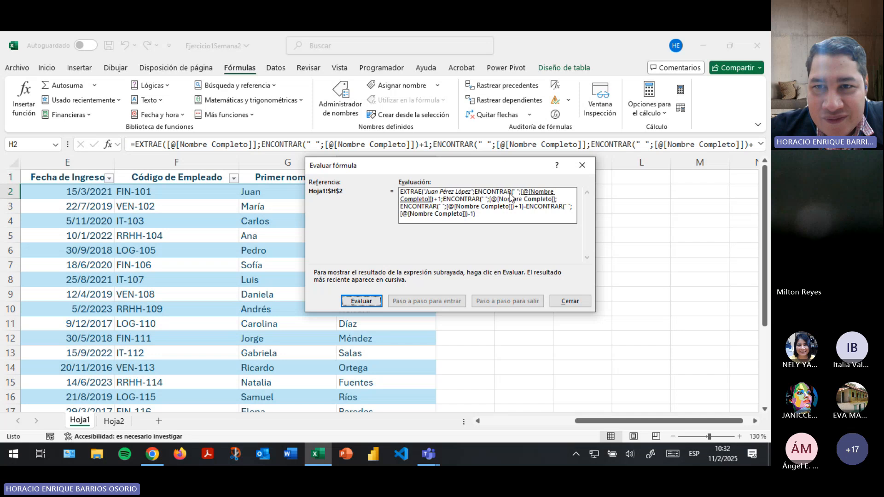
left_click(371, 302)
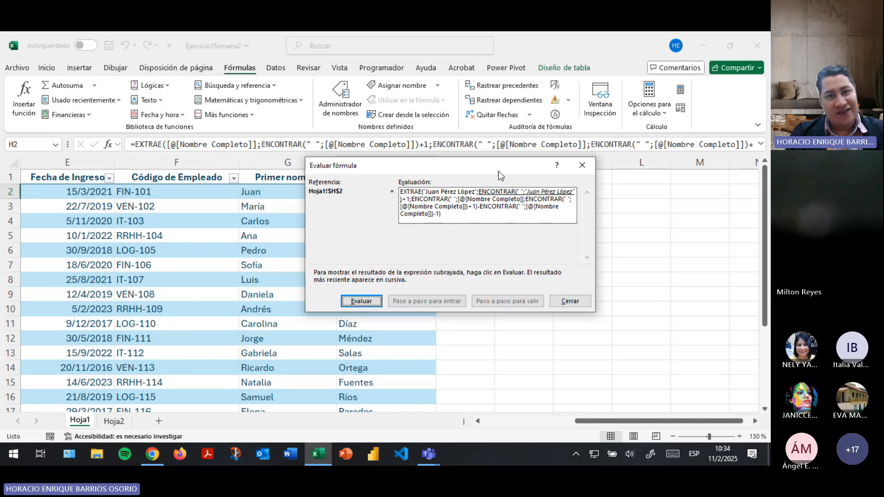
left_click_drag(480, 165, 618, 186)
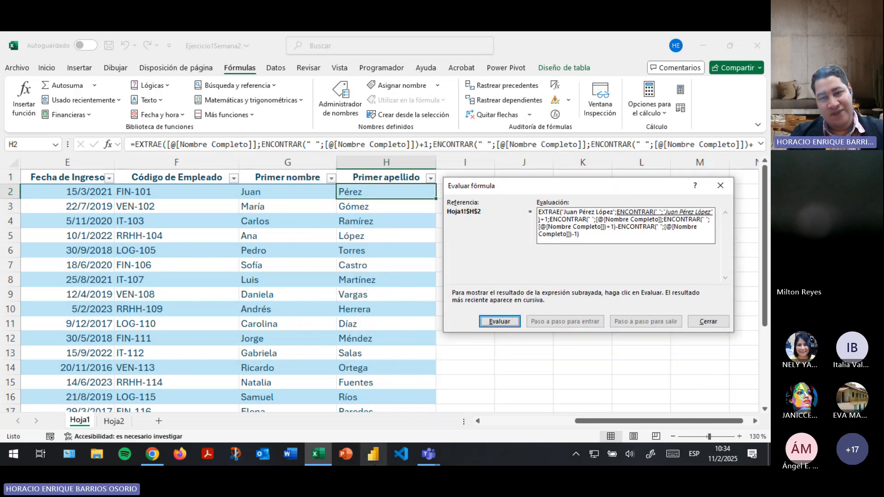
Advance the evaluation through the full-name references and space searches (5, 5+1, 11).
mouse_move(435, 452)
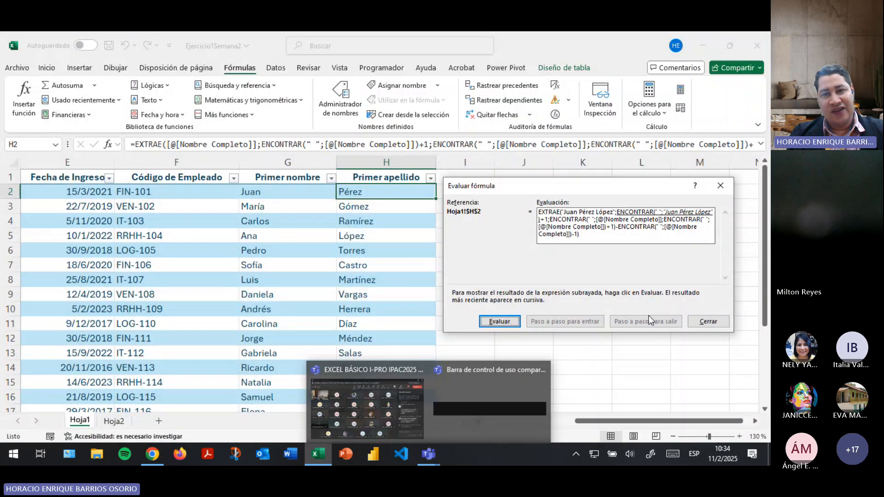
mouse_move(400, 419)
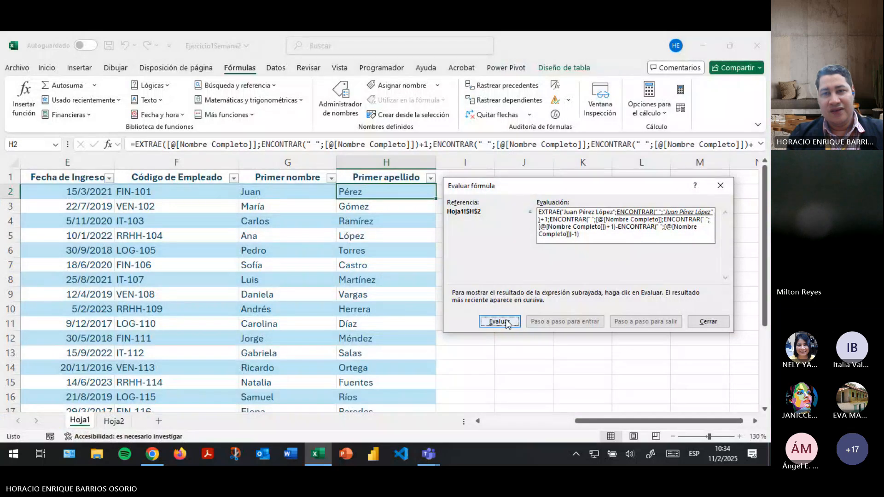
left_click(499, 322)
left_click(499, 321)
left_click(499, 321)
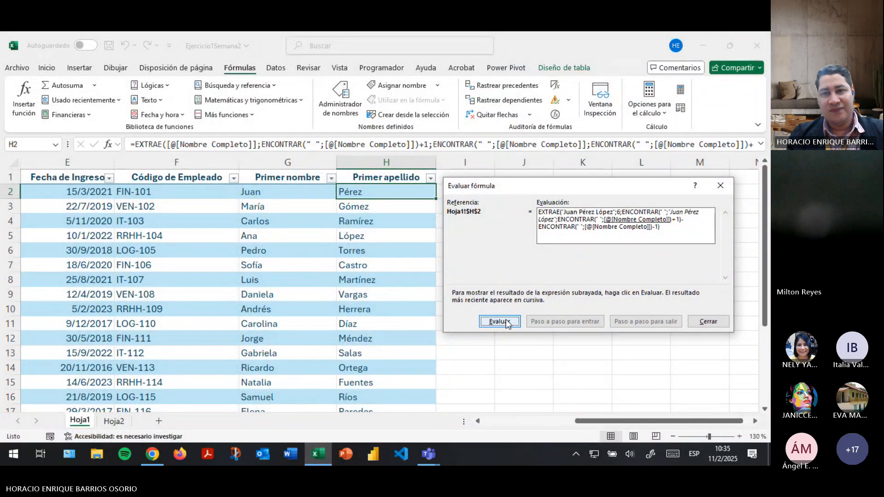
left_click(506, 321)
left_click(506, 321)
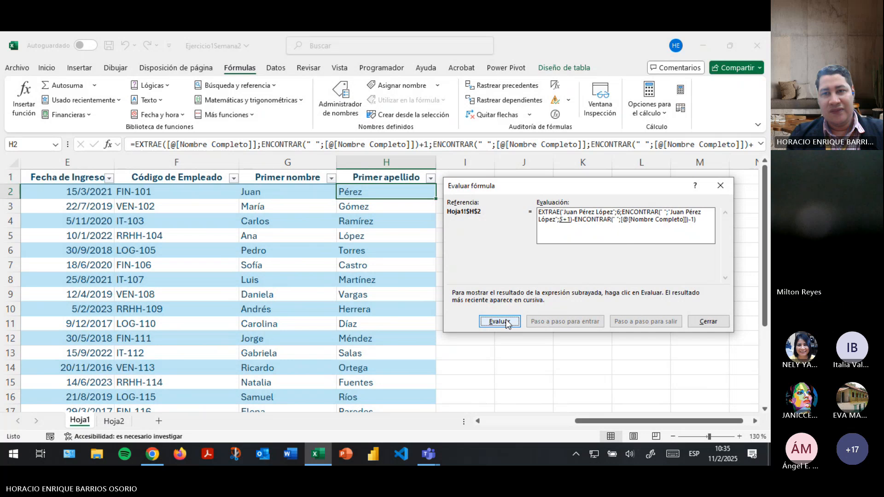
left_click(506, 321)
left_click(506, 321)
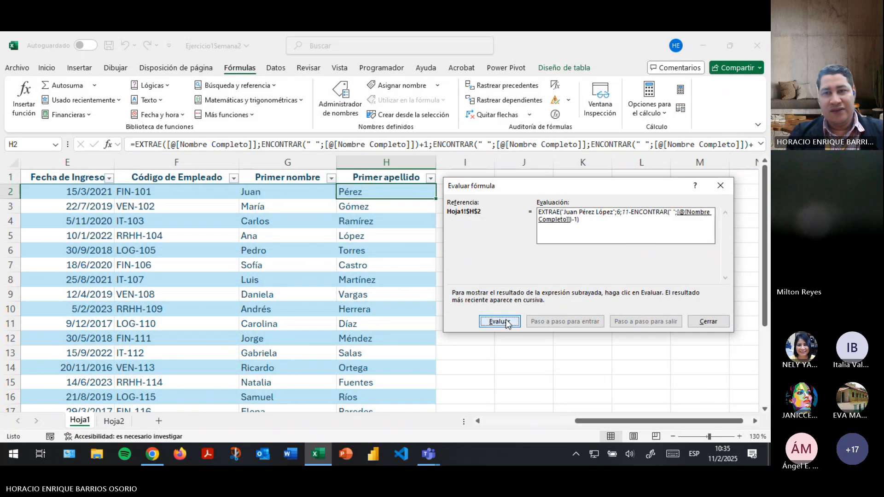
left_click(506, 321)
left_click(506, 321)
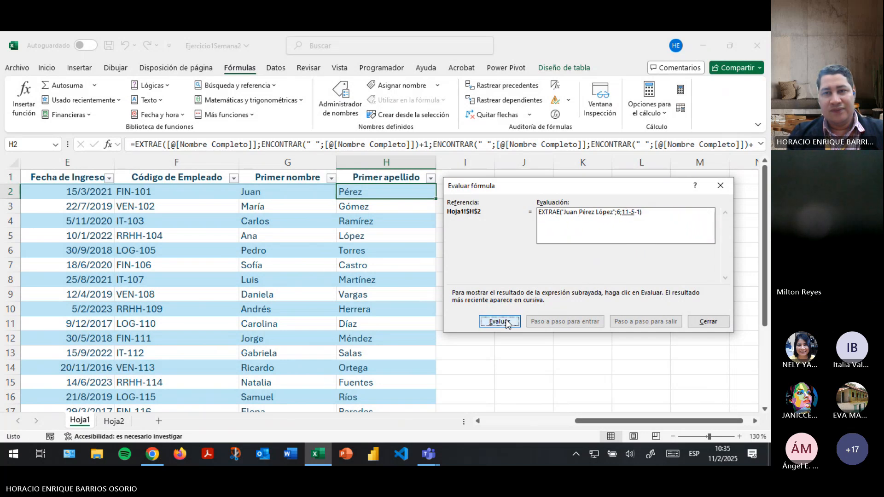
Compute 11-5 and 6-1 to reach the final surname result, then close the dialog.
left_click_drag(582, 188, 412, 185)
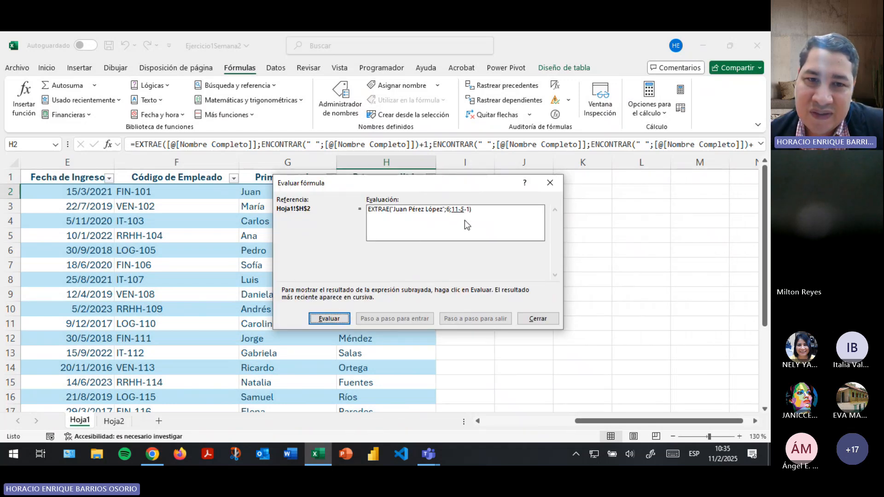
left_click(336, 319)
left_click(335, 319)
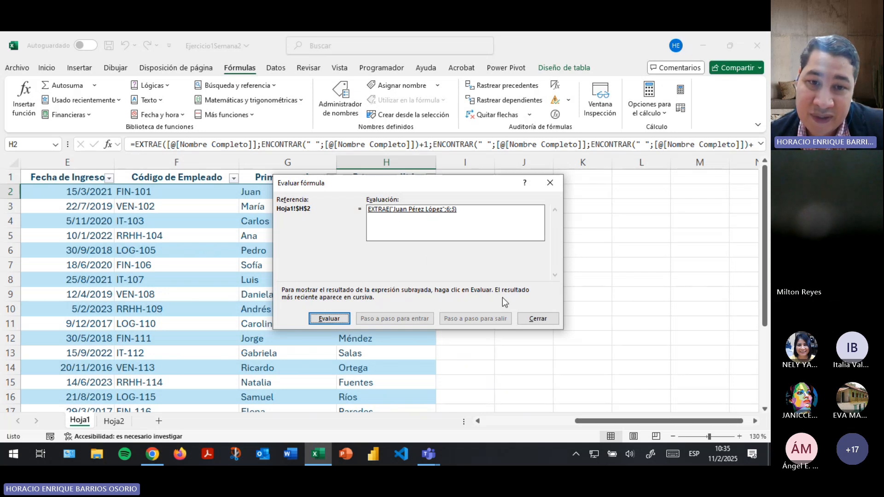
left_click(327, 318)
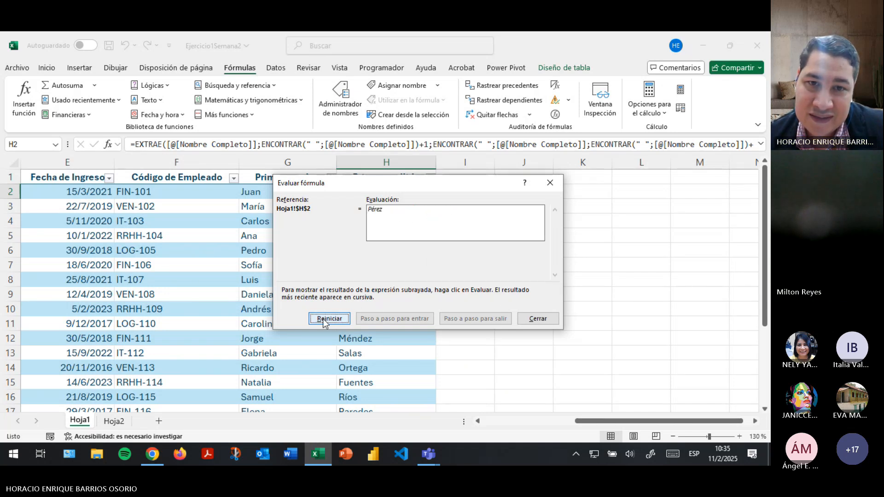
left_click(525, 318)
Bring the Teams meeting forward and check a newly joined participant's profile card.
mouse_move(441, 450)
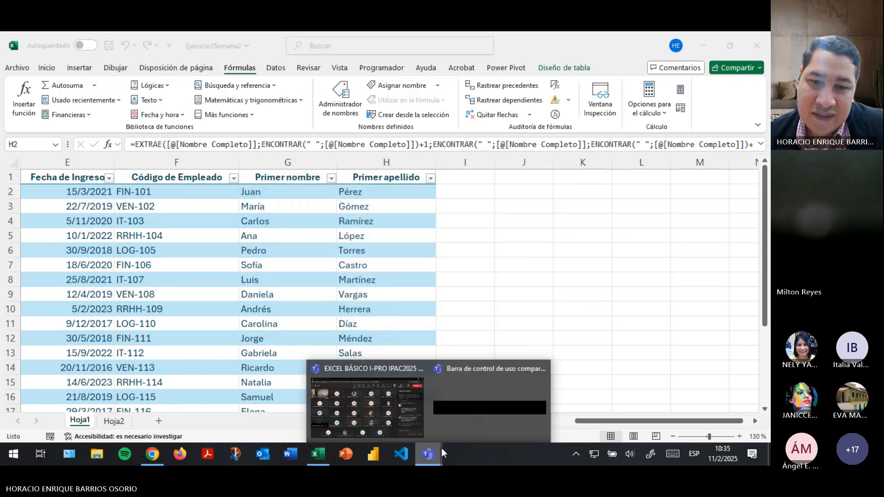
left_click(413, 399)
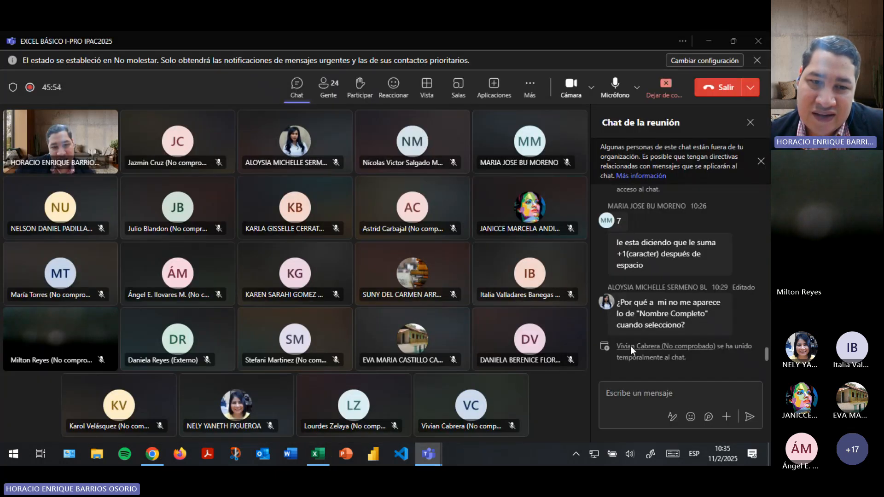
left_click(631, 347)
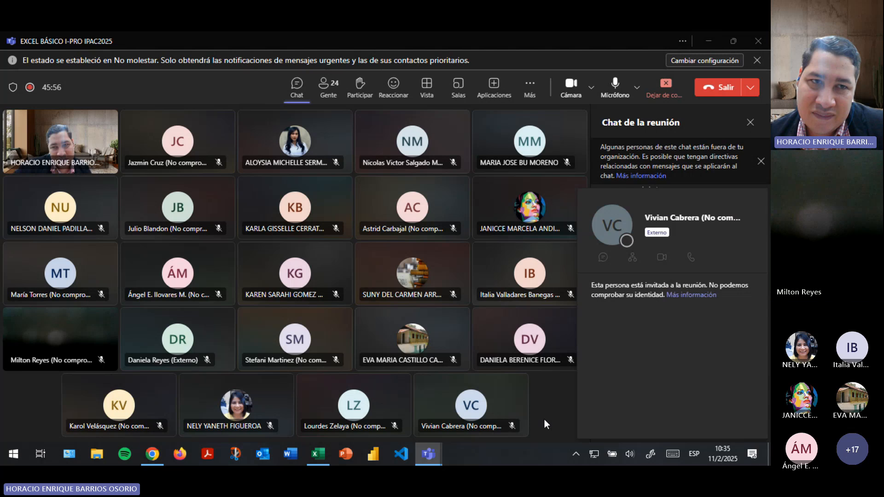
left_click(570, 383)
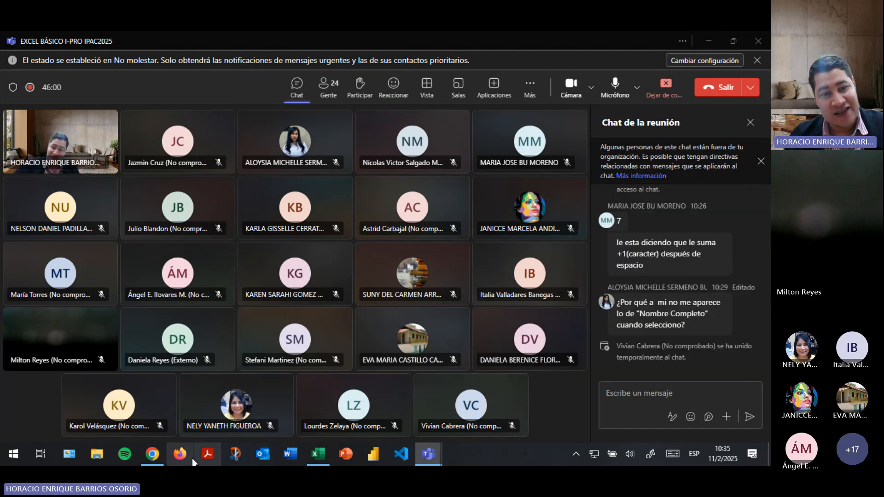
Back in Excel, open G2's IZQUIERDA formula and recommit it unchanged.
mouse_move(318, 454)
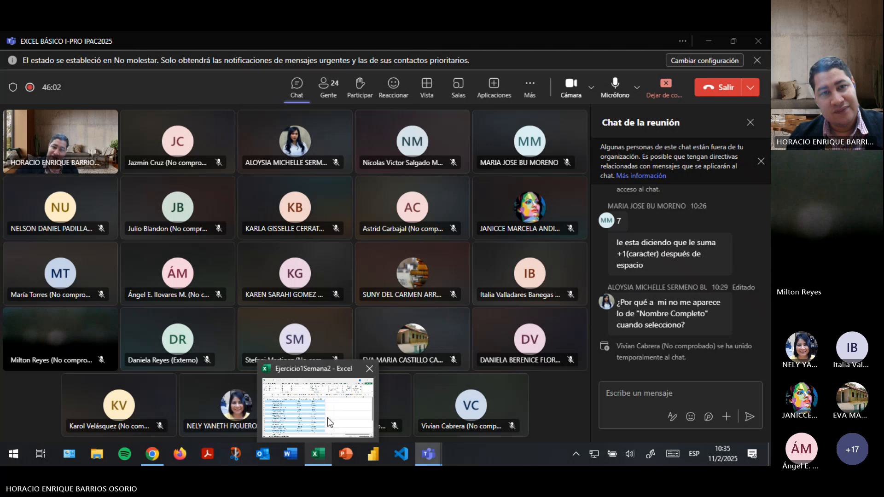
left_click(327, 418)
left_click(300, 189)
double_click(300, 189)
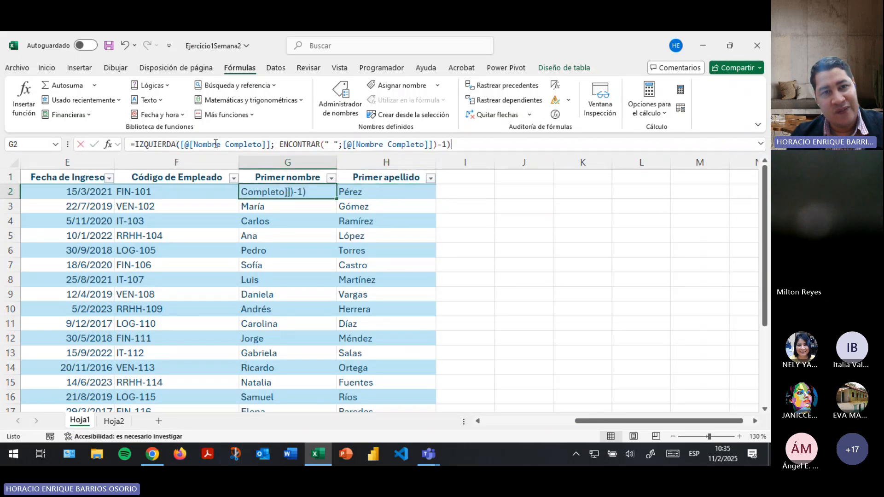
left_click(216, 145)
left_click(270, 144)
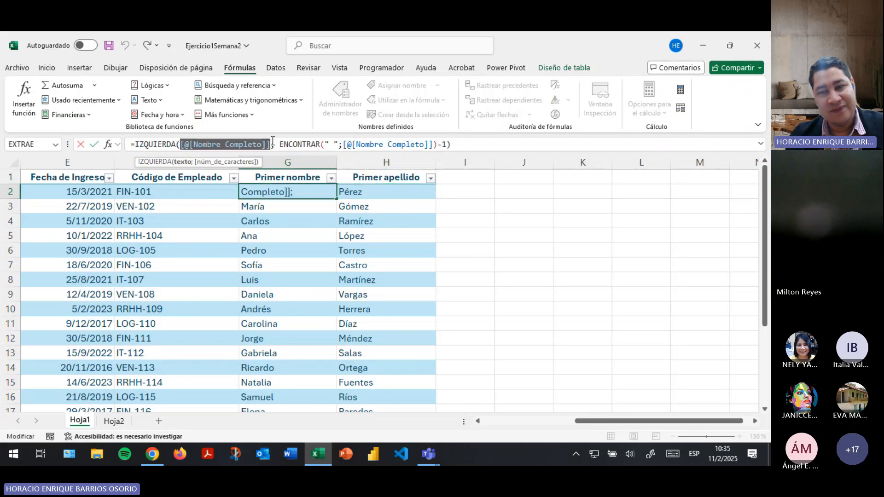
key("Return")
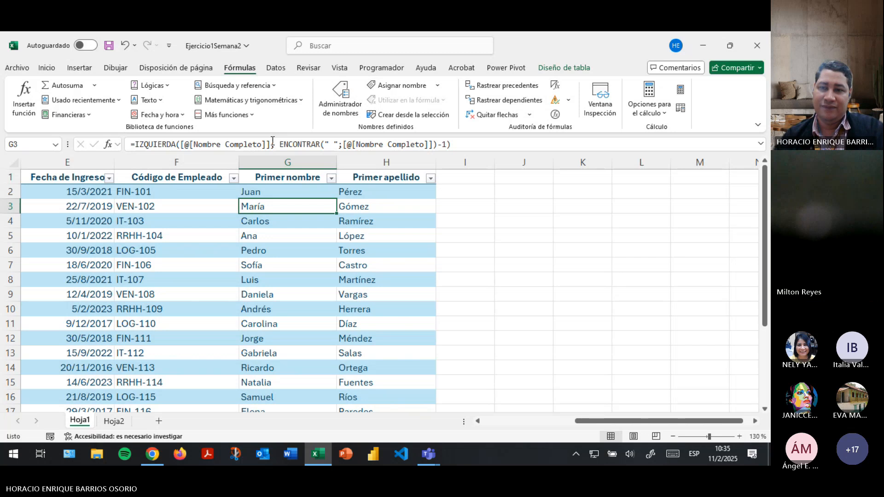
Alternate between the Teams chat and Excel, selecting G2's first name and B3's full name.
left_click(552, 397)
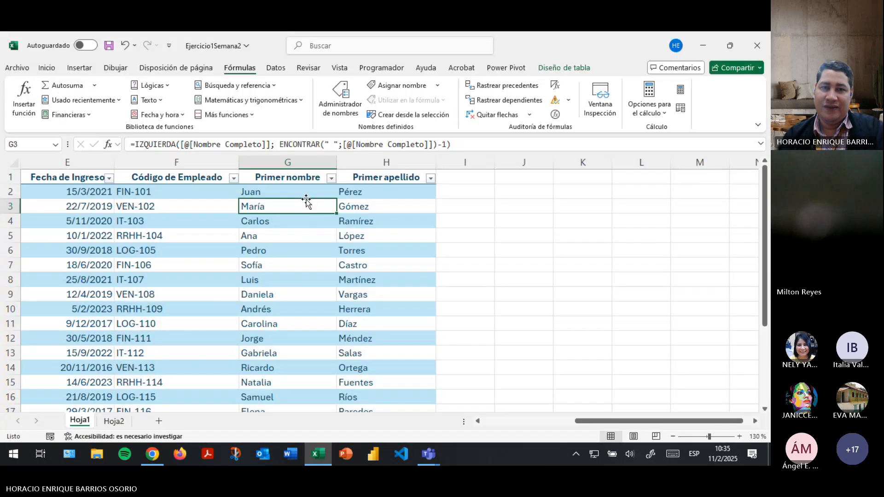
key("alt+Tab")
left_click(307, 192)
key("alt+Tab")
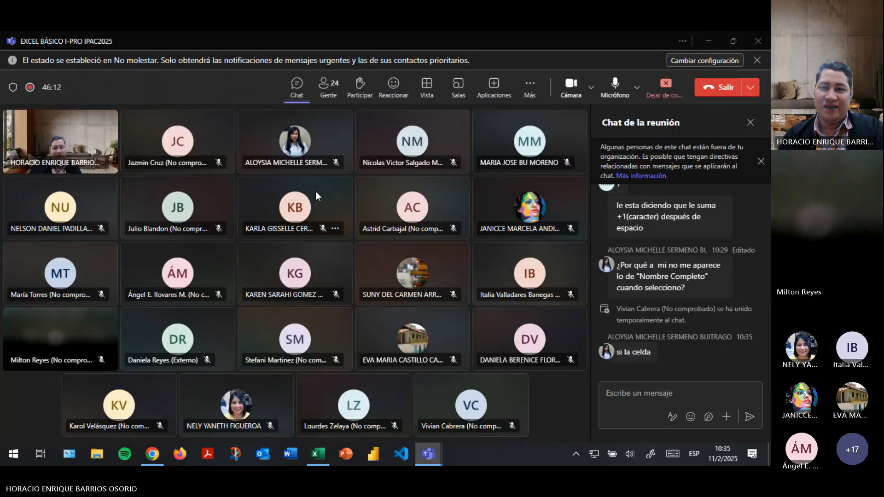
key("alt+Tab")
left_click_drag(622, 421, 530, 421)
left_click_drag(230, 236, 230, 221)
left_click(151, 210)
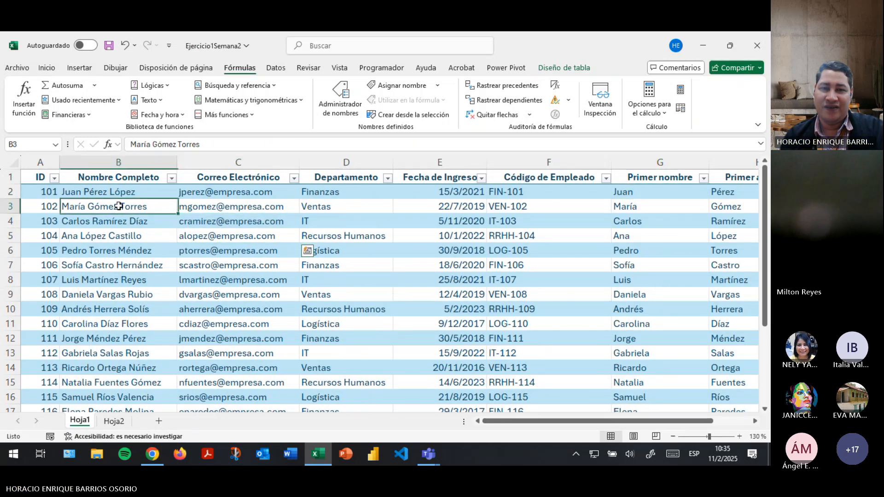
key("alt+Tab")
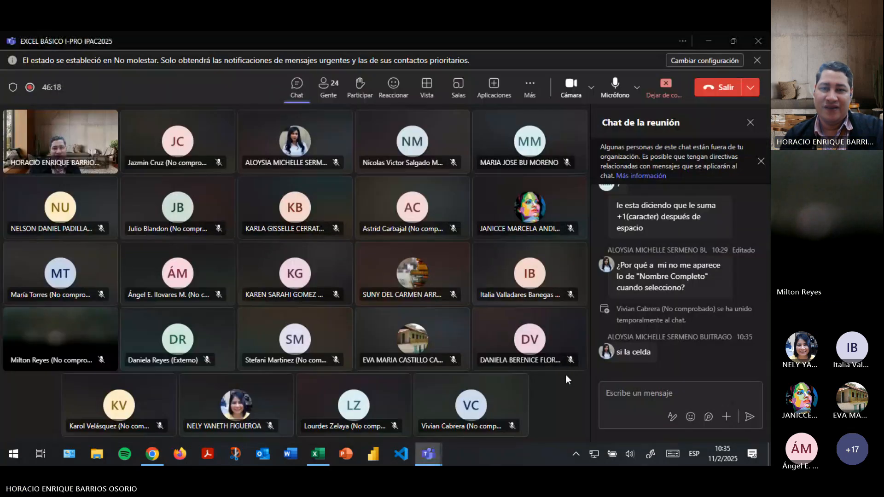
key("alt+Tab")
Show H2's EXTRAE formula, then select the whole employee table from its header row down.
scroll(621, 191, "right", 2)
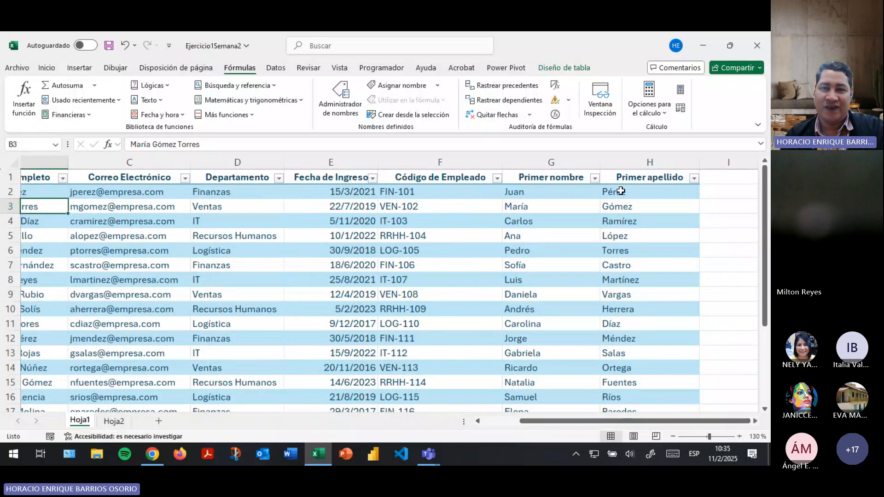
left_click(621, 191)
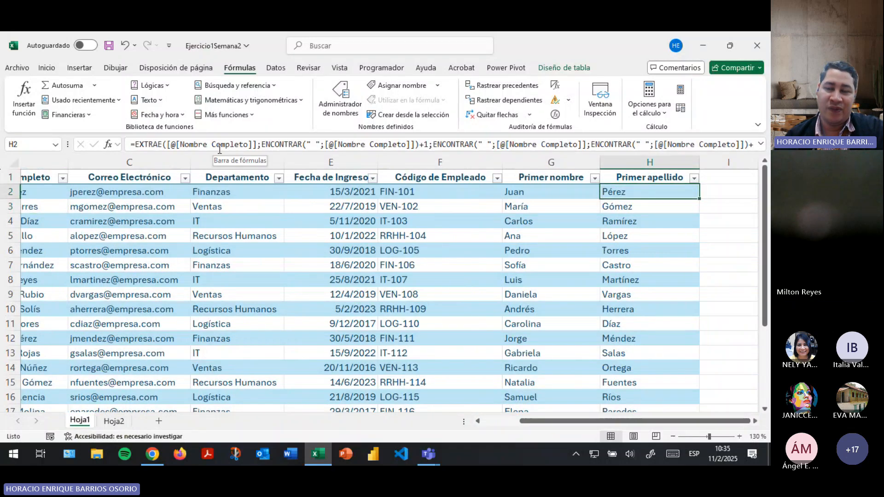
key("alt+Tab")
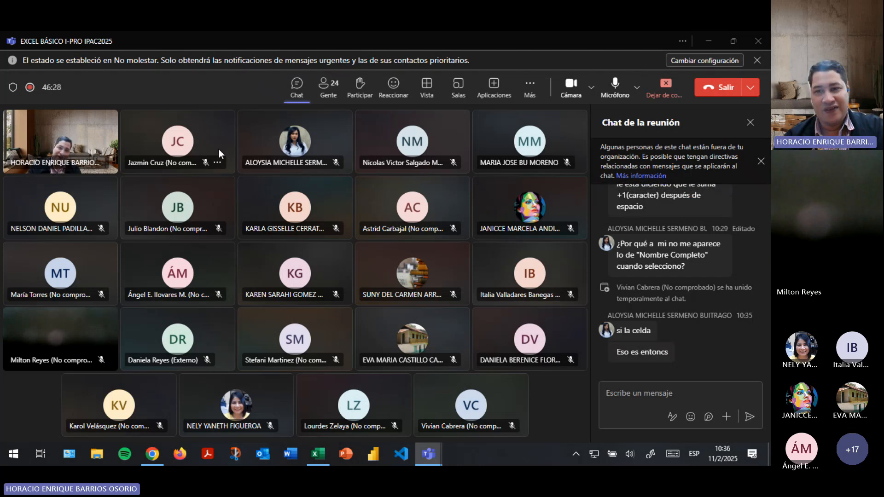
key("alt+Tab")
key("alt+Tab")
key("alt+Tab")
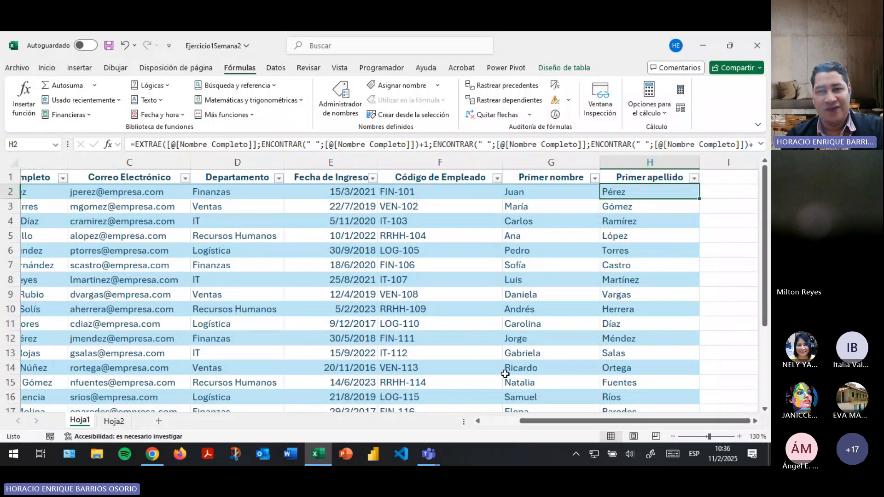
left_click_drag(525, 420, 276, 416)
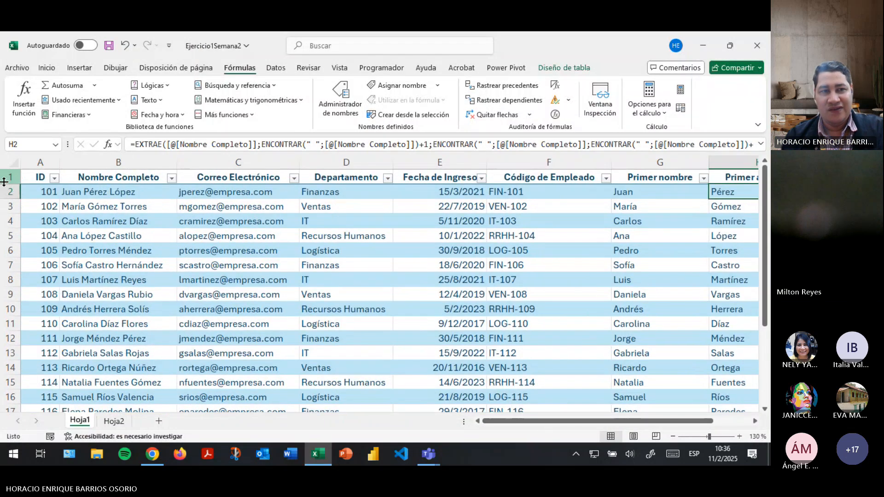
left_click(22, 179)
key("ctrl+shift+Down")
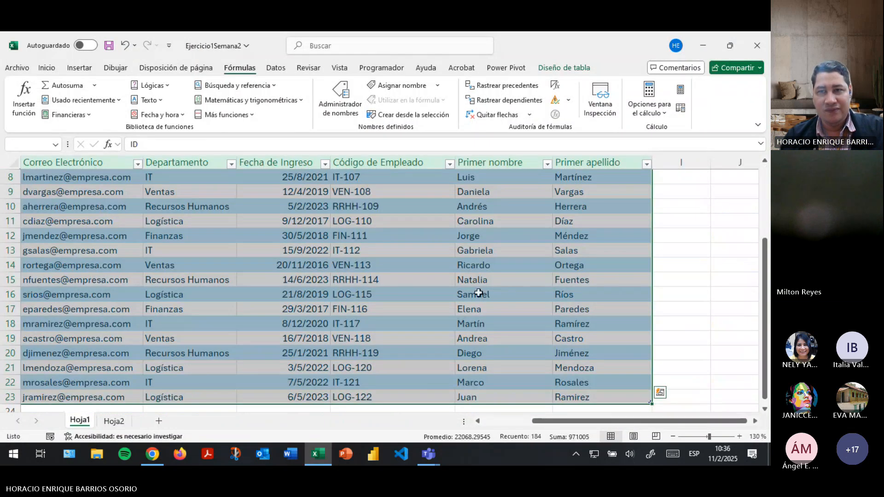
Format the Hoja1 employee table with a light blue banded table style.
scroll(478, 292, "up", 3)
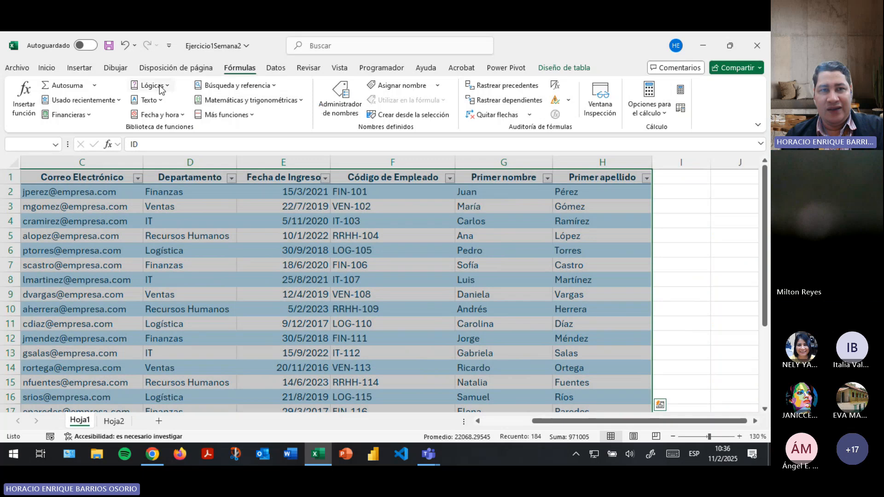
left_click(46, 68)
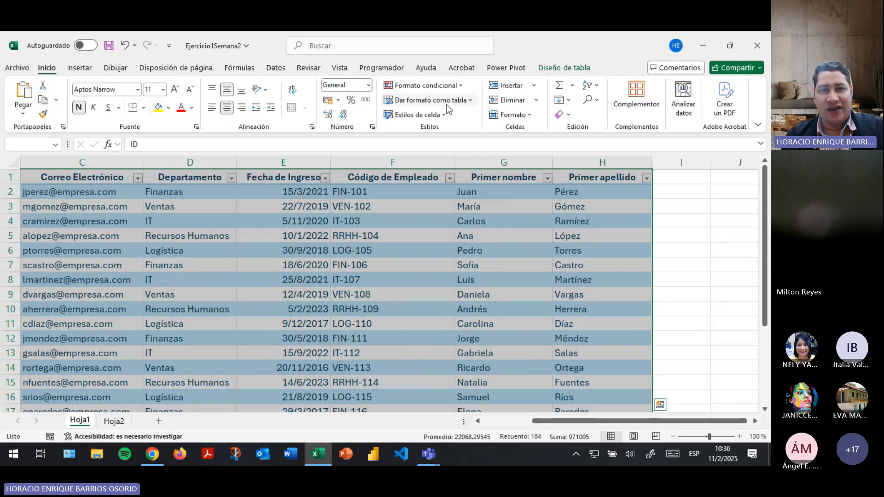
left_click(445, 101)
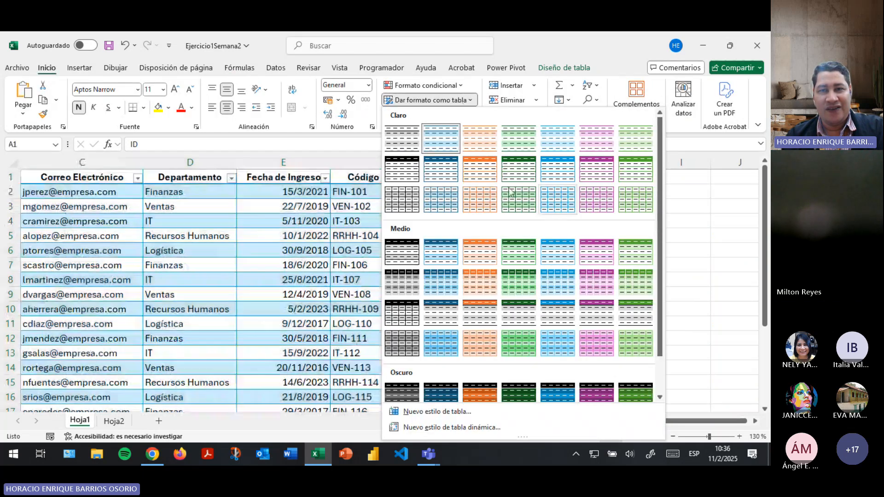
left_click(559, 214)
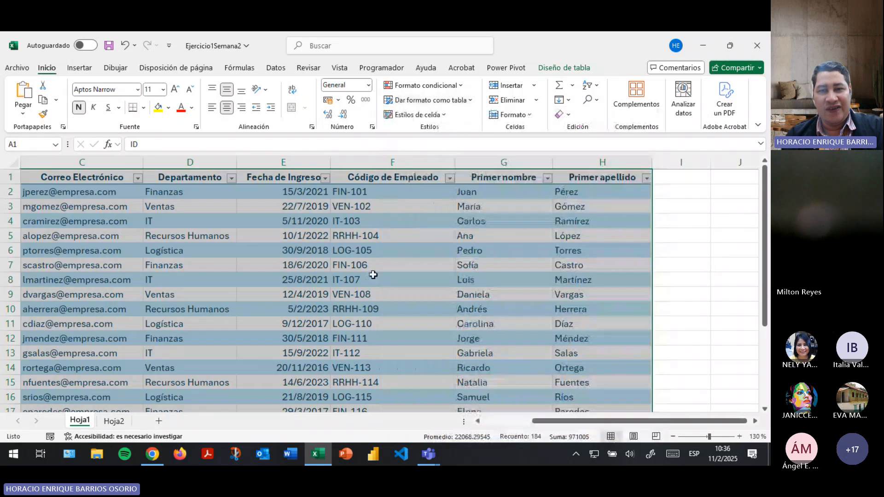
left_click_drag(640, 421, 594, 421)
Click a few table cells, then check the Nombre Completo and Departamento column filters.
left_click(201, 267)
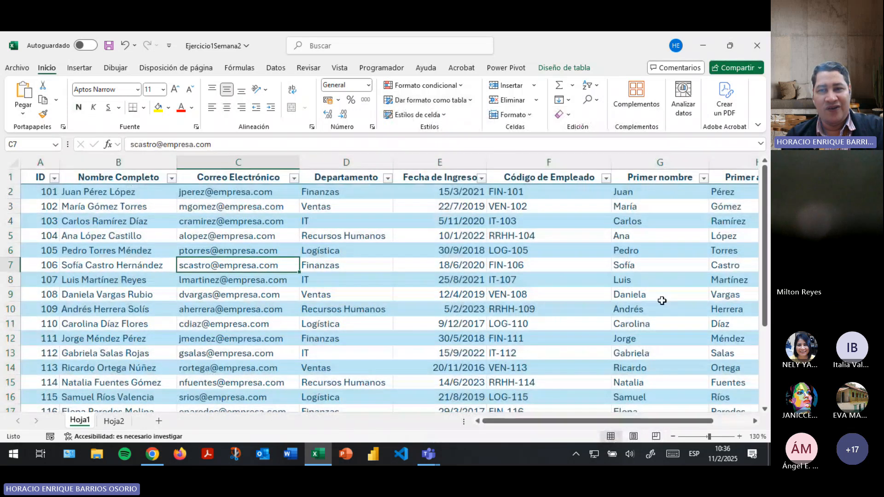
left_click(662, 300)
left_click(226, 254)
left_click_drag(187, 321, 202, 312)
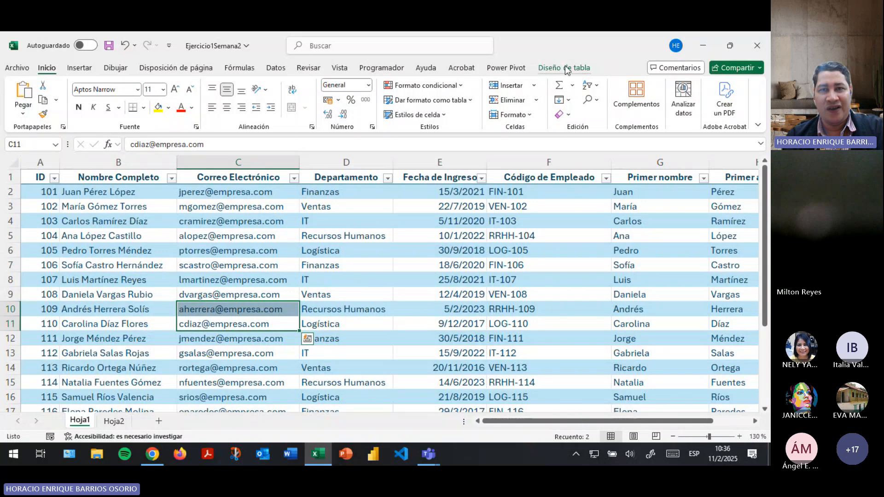
left_click(303, 221)
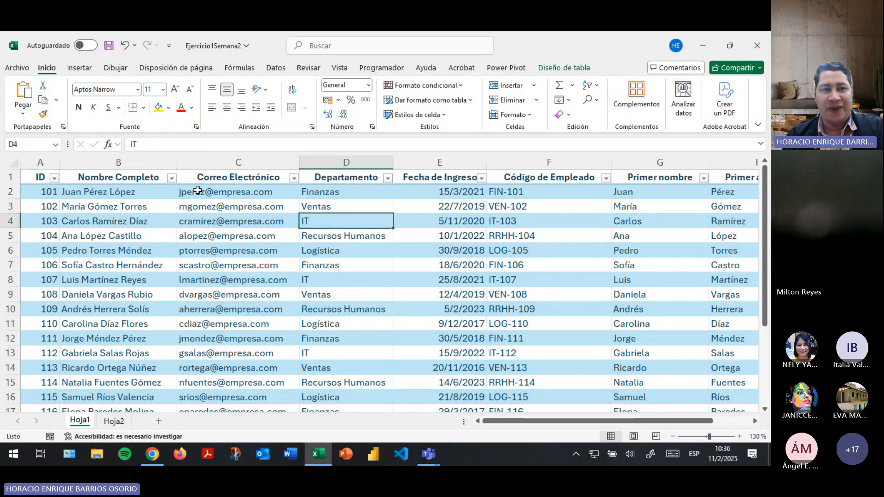
left_click(171, 178)
left_click(294, 179)
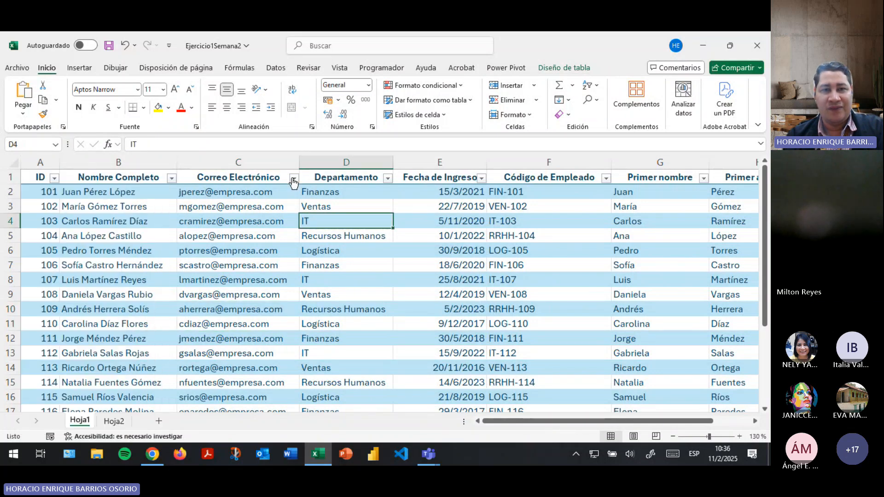
left_click(389, 179)
left_click(475, 177)
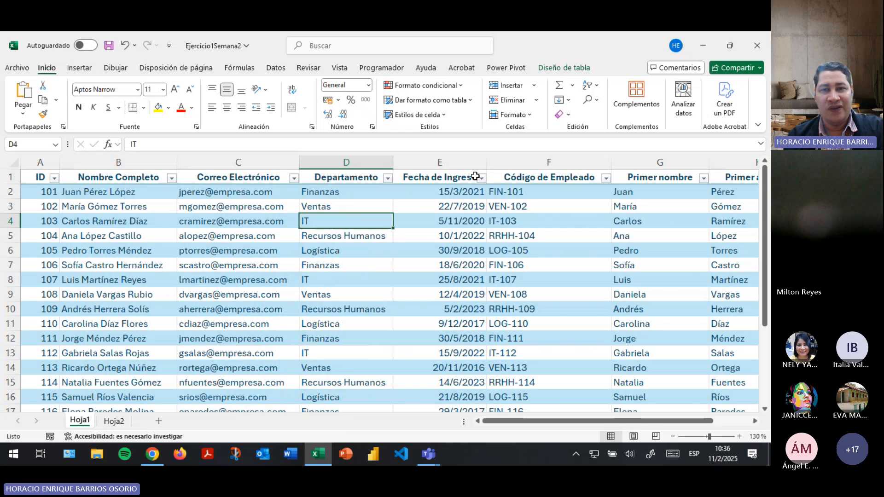
Inspect the Primer apellido formula in H2, then go to the Hoja2 examples sheet.
key("alt+Tab")
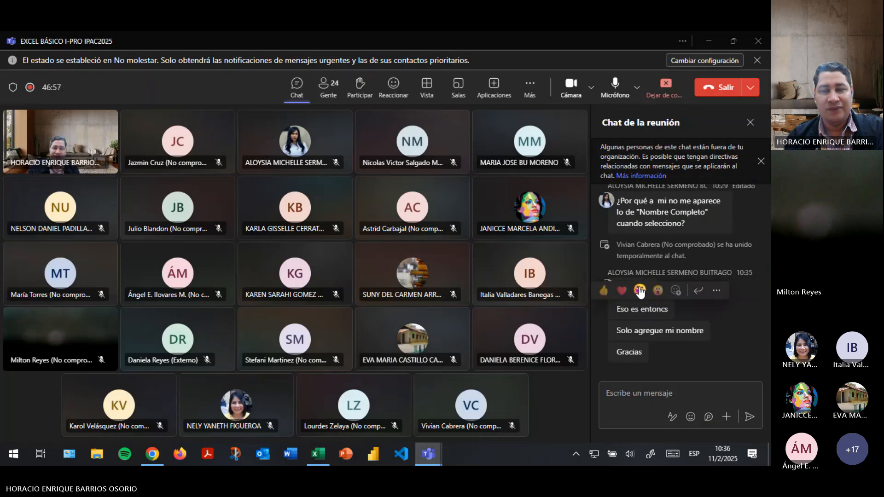
key("alt+Tab")
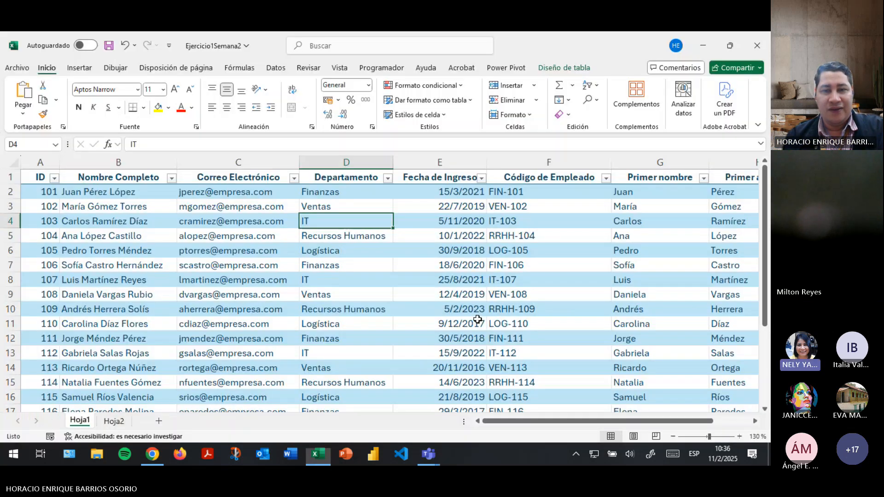
scroll(477, 320, "right", 2)
left_click(649, 388)
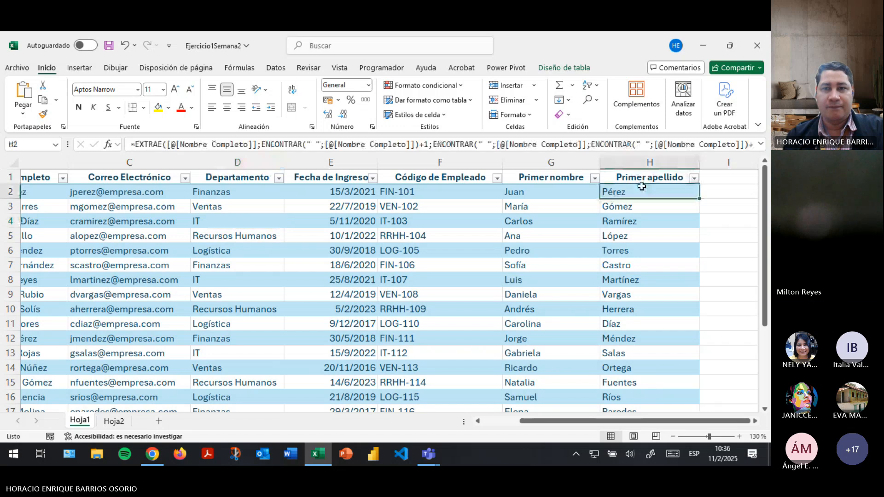
key("alt+Tab")
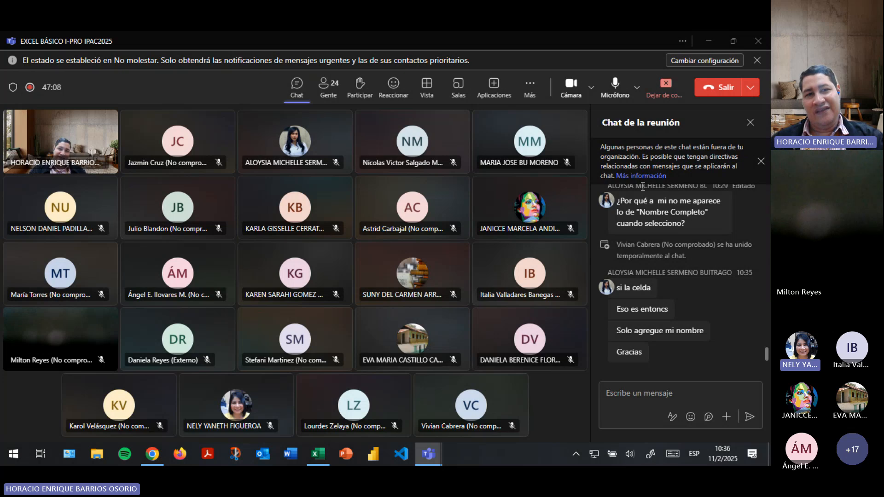
key("alt+Tab")
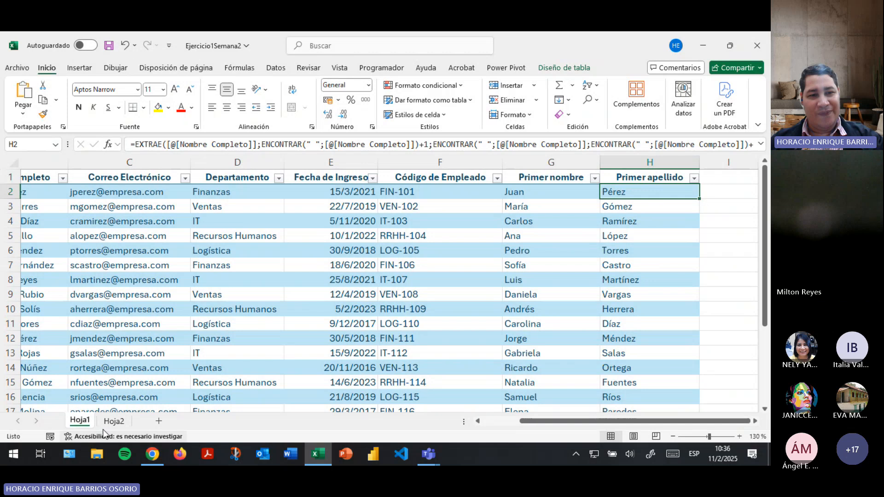
left_click(114, 421)
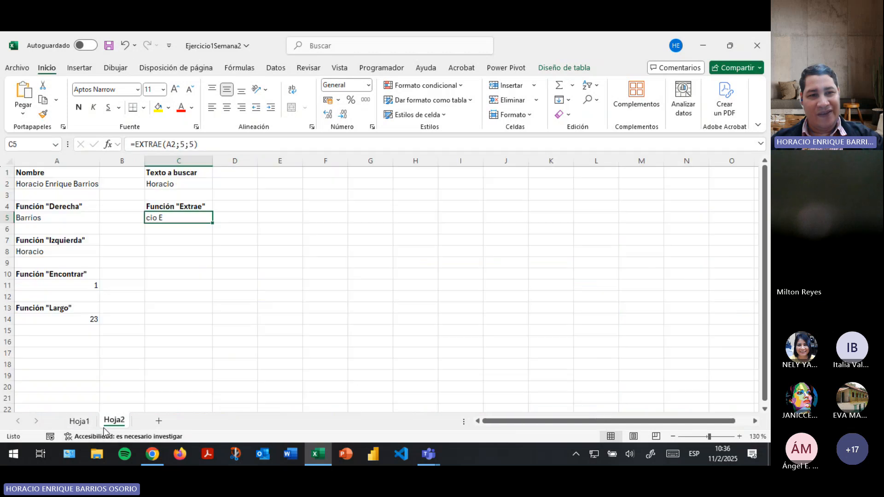
In C7, start an EXTRAE formula with A2 as the source text.
left_click(172, 242)
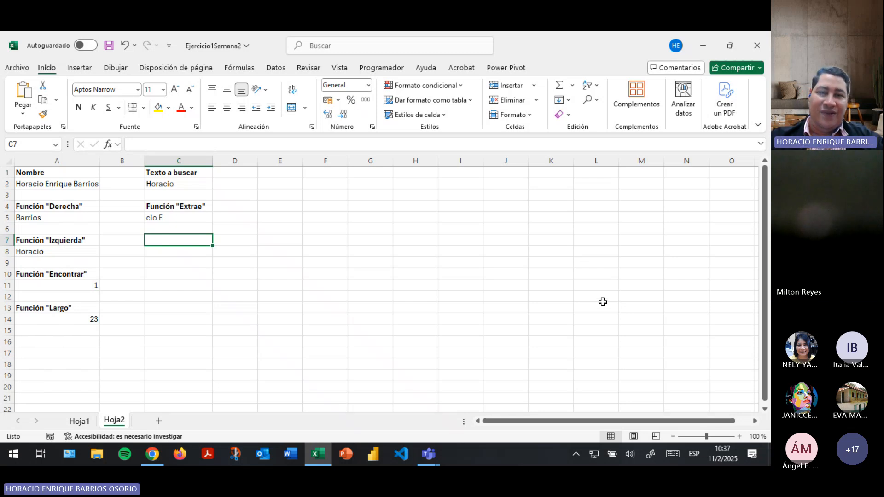
type("=EXCLUIR(")
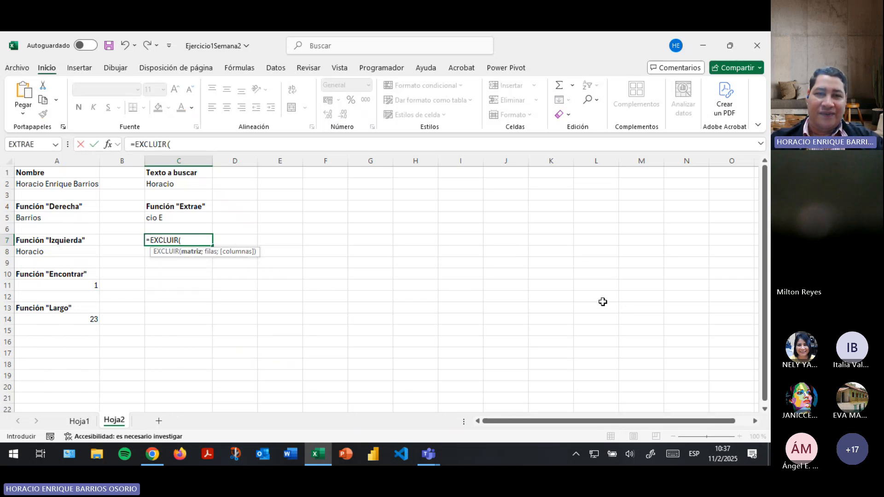
key("BackSpace")
key("BackSpace")
key("BackSpace")
key("BackSpace")
key("BackSpace")
key("BackSpace")
type("tra")
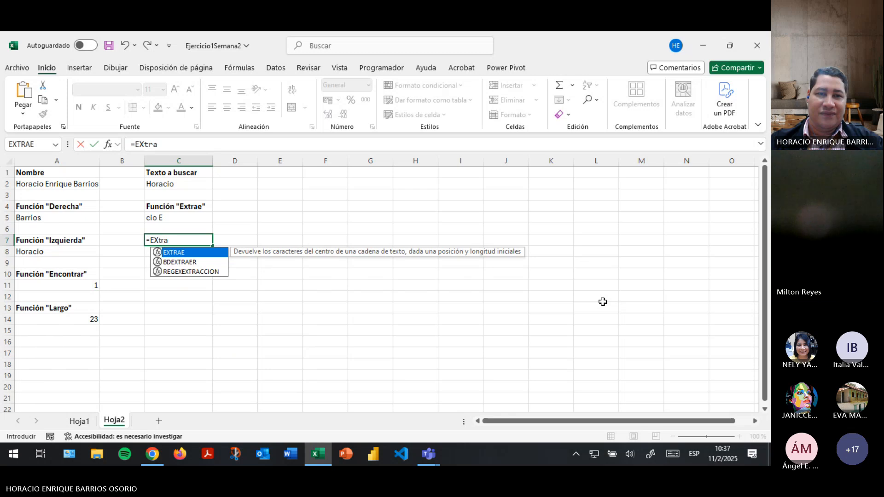
key("Tab")
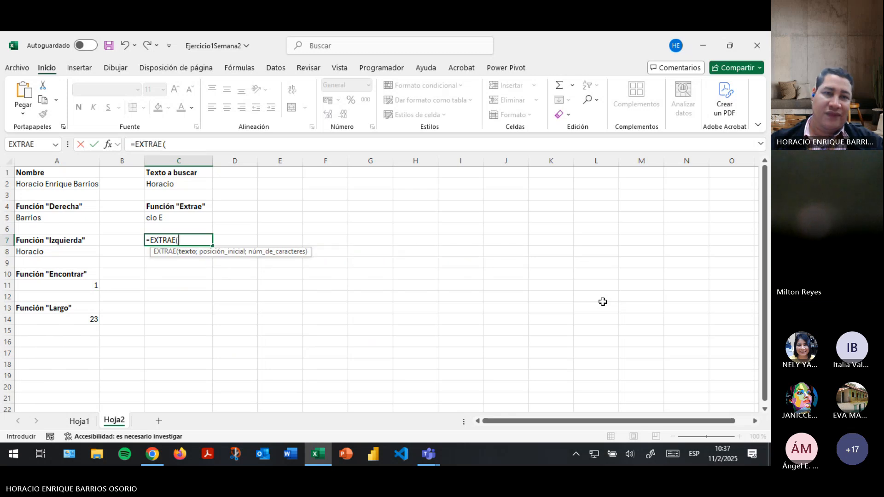
left_click(61, 183)
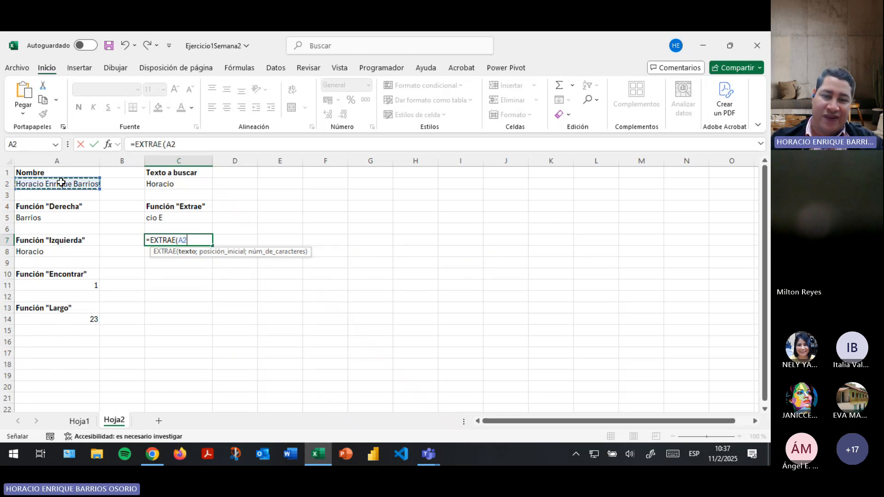
Complete it as =EXTRAE(A2;ENCONTRAR(" ";A2)+1;5) so C7 shows 'Enriq'.
type(";enc")
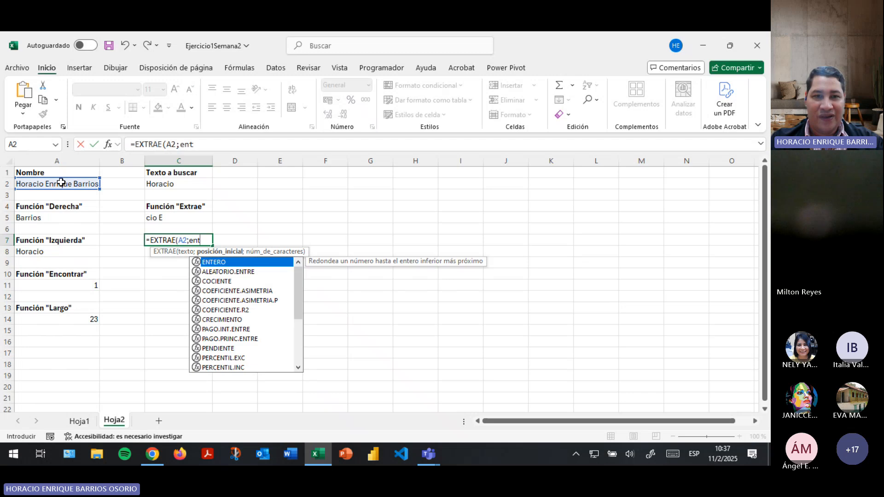
key("Tab")
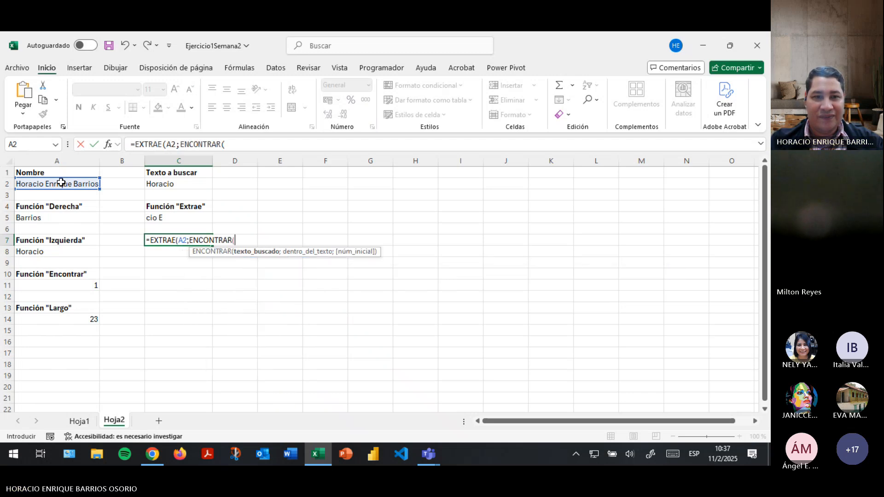
type("\" \"")
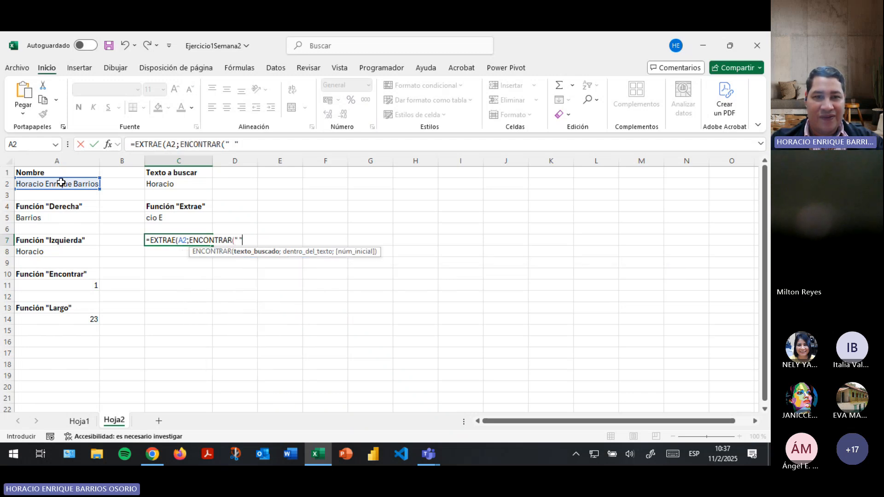
type(";")
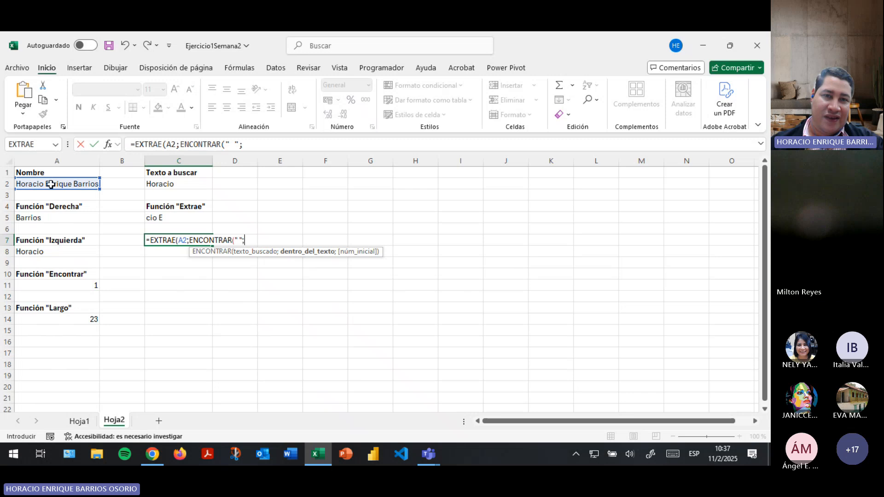
left_click(50, 184)
type(")")
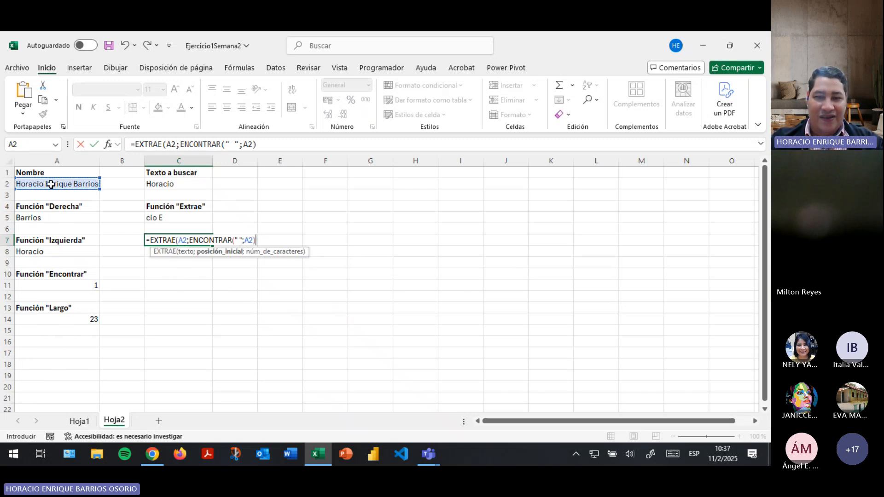
type("+1)")
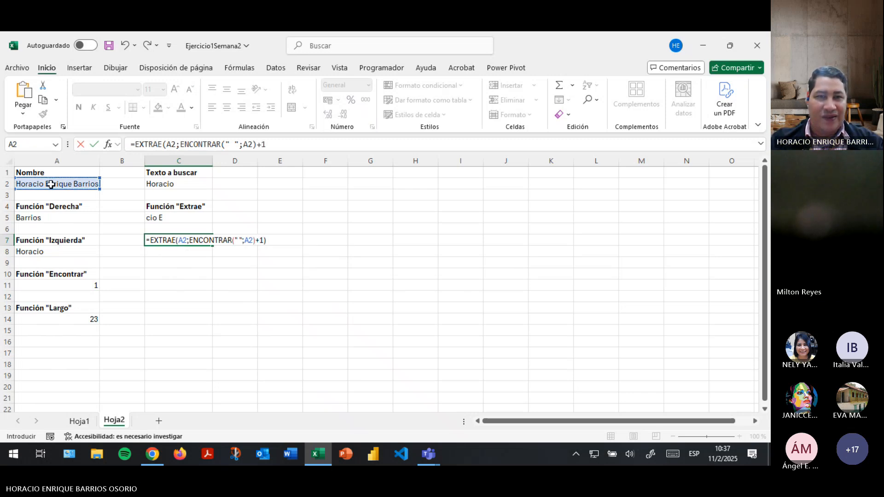
key("Return")
key("Return")
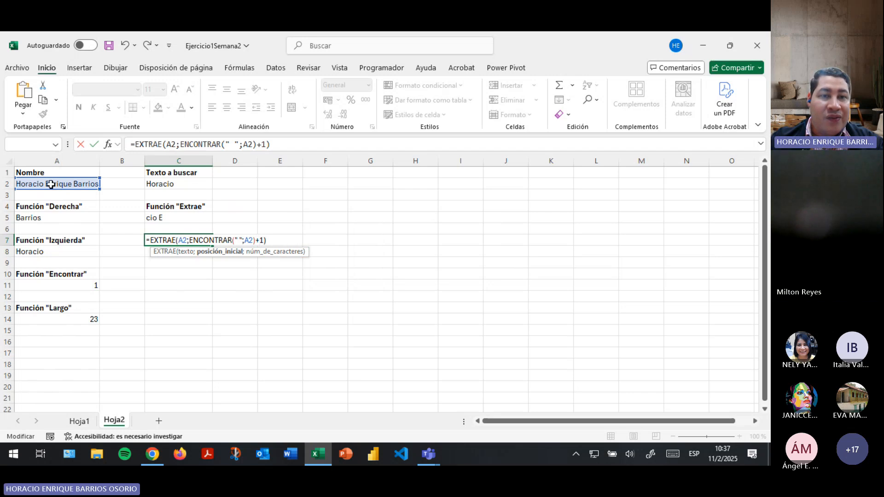
type(";")
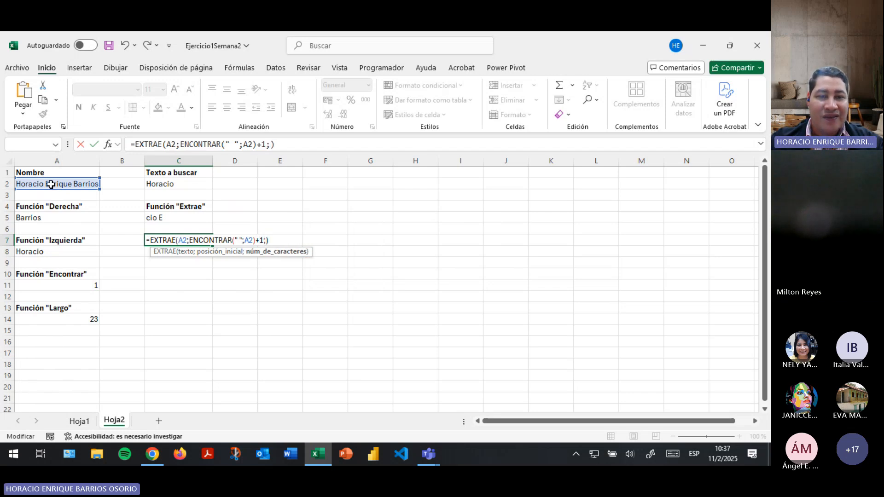
type("5")
key("Return")
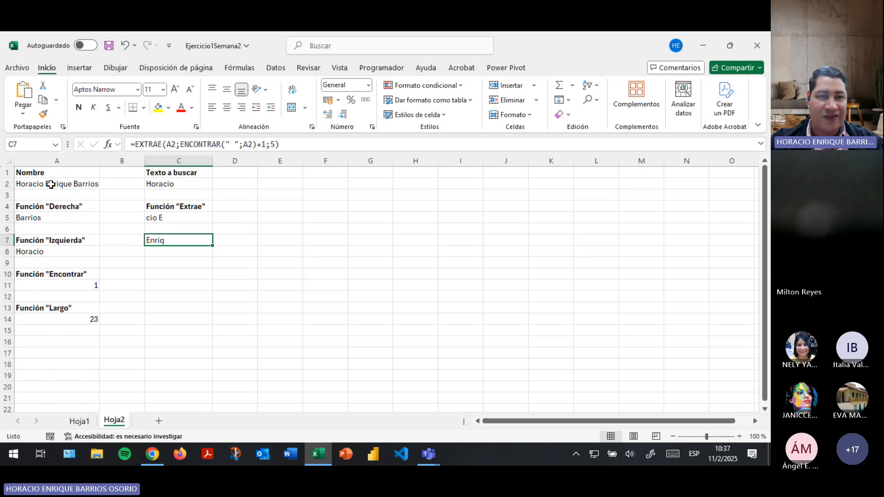
Remove the length argument 5 from C7's formula and review its ENCONTRAR(" ";A2)+1 start position.
left_click(280, 144)
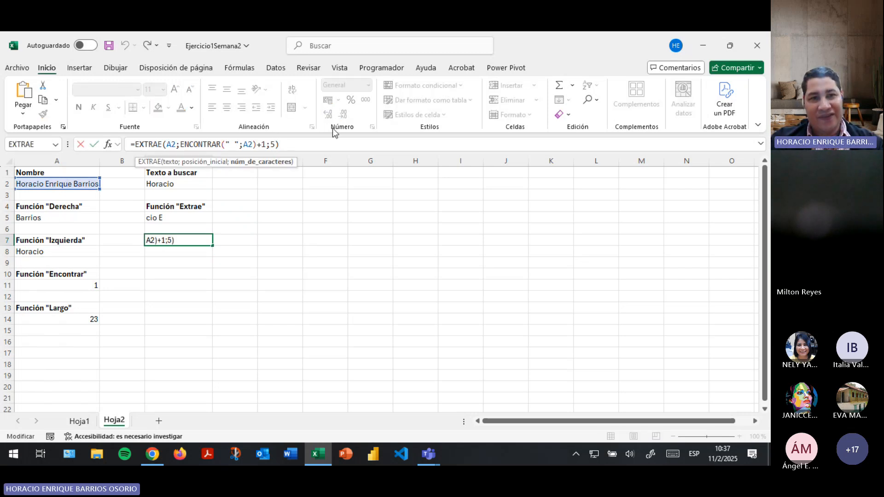
key("BackSpace")
left_click_drag(331, 154, 335, 212)
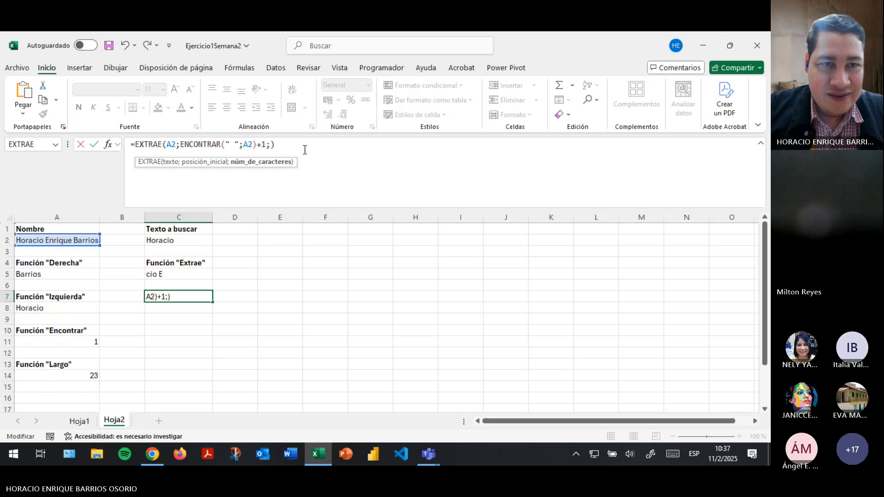
key("Left")
key("Left")
key("Left")
key("Left")
key("Left")
key("Left")
key("Left")
key("Left")
key("Left")
key("Left")
key("Left")
key("Left")
key("Left")
key("Left")
key("Left")
key("Left")
key("Left")
key("Left")
key("Left")
key("Left")
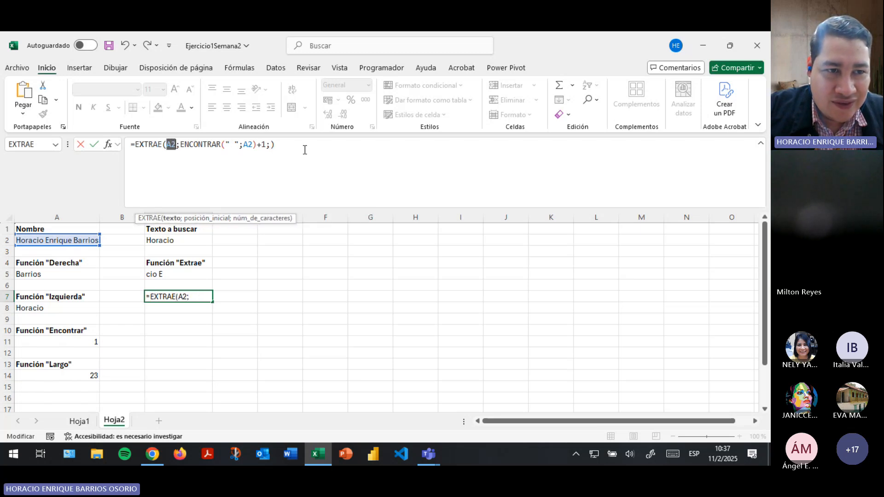
key("Right")
key("Right")
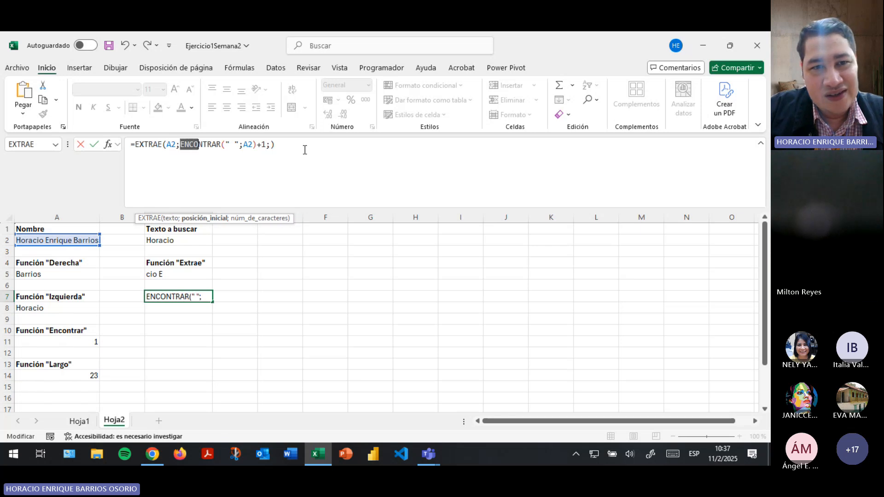
key("Left")
key("Left")
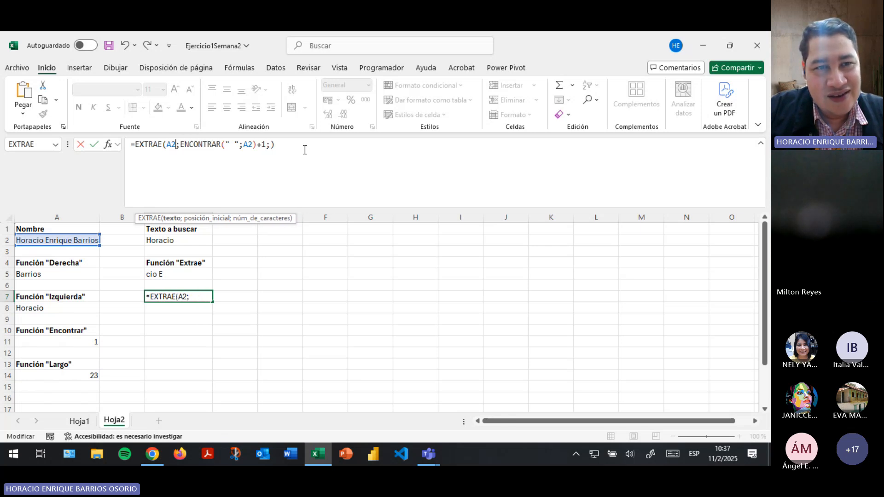
key("Right")
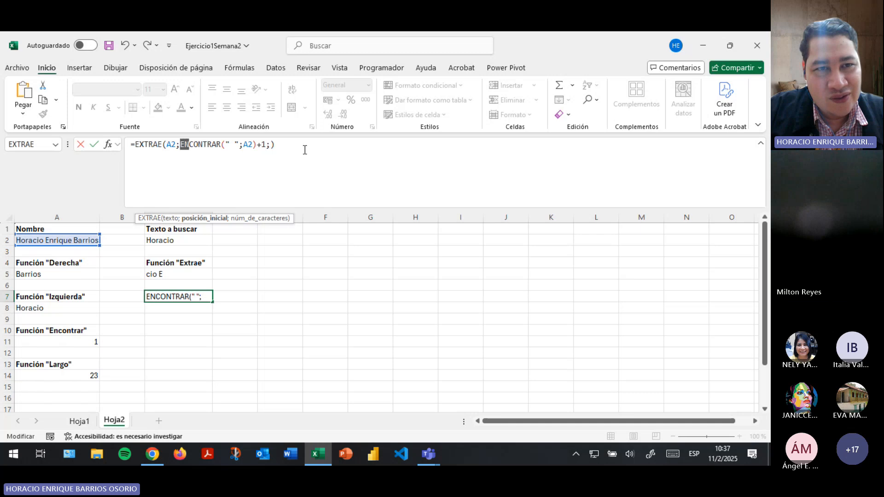
key("shift+Right")
key("shift+Right")
key("shift+Right")
key("shift+Right")
key("shift+Right")
key("shift+Right")
key("shift+Right")
key("shift+Right")
key("shift+Right")
key("shift+Right")
key("shift+Right")
key("shift+Right")
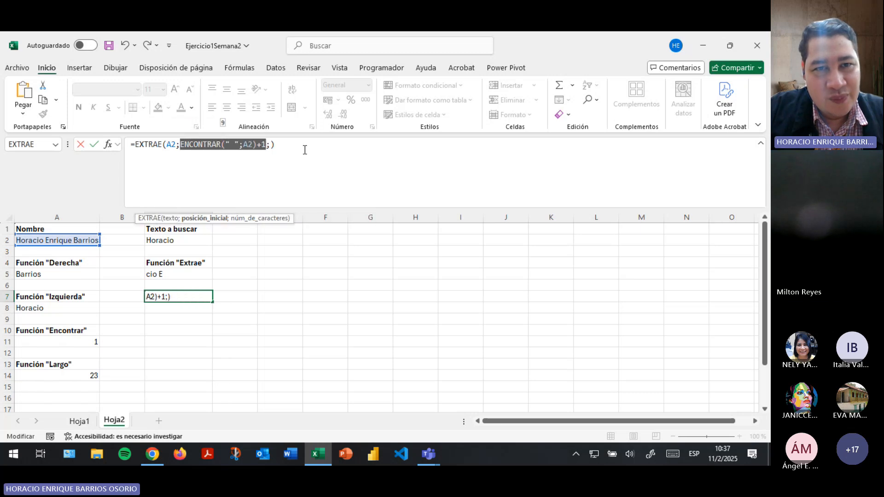
key("shift+Right")
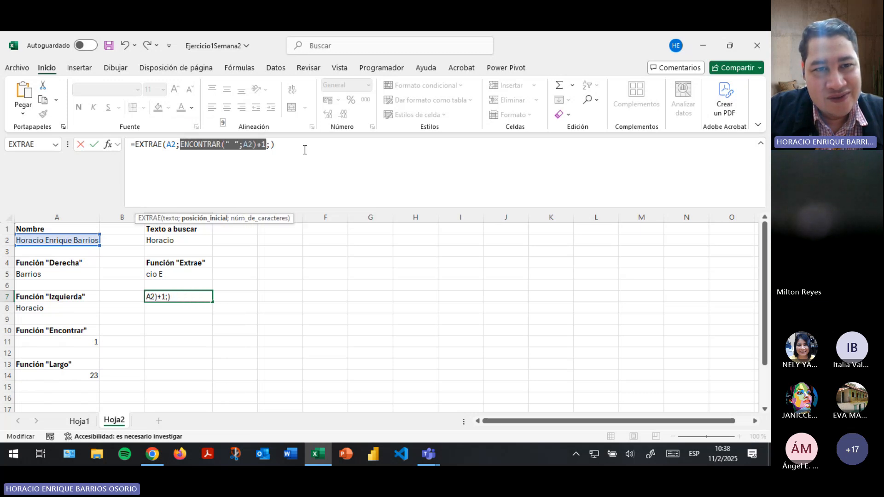
key("Right")
key("Right")
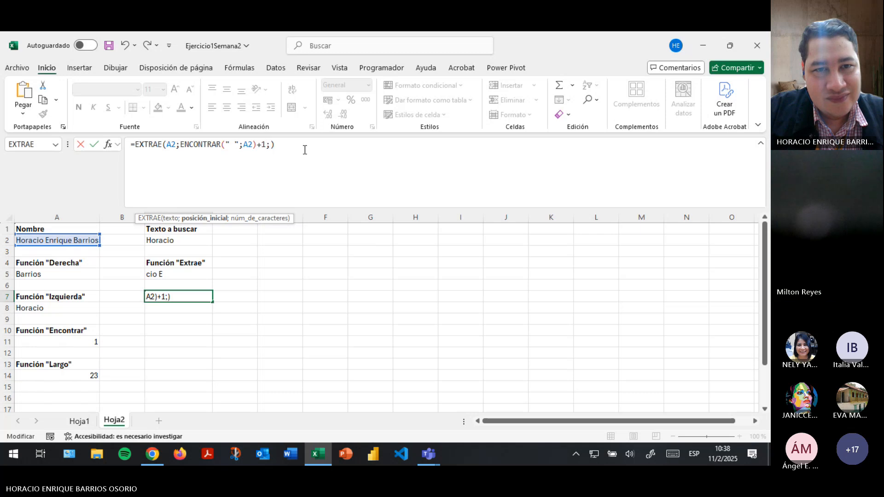
Set the length argument to ENCONTRAR(" ";A2)-1 so C7 displays 'Enrique'.
type("enc")
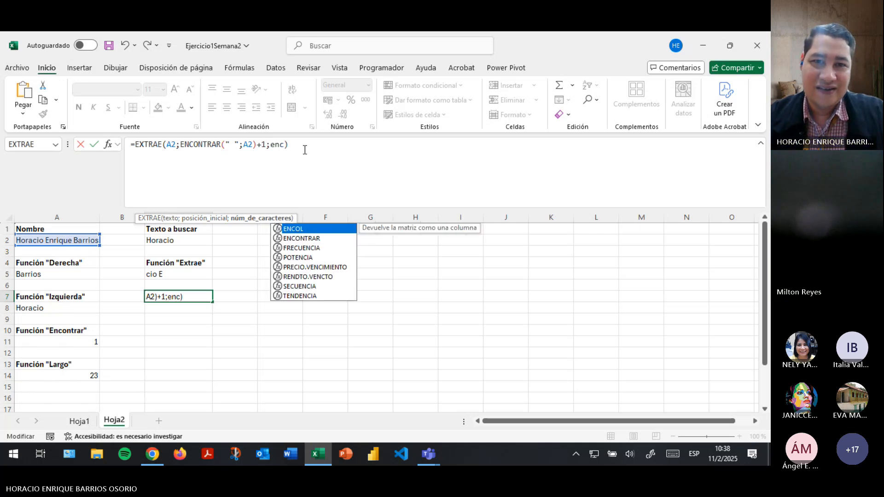
key("Tab")
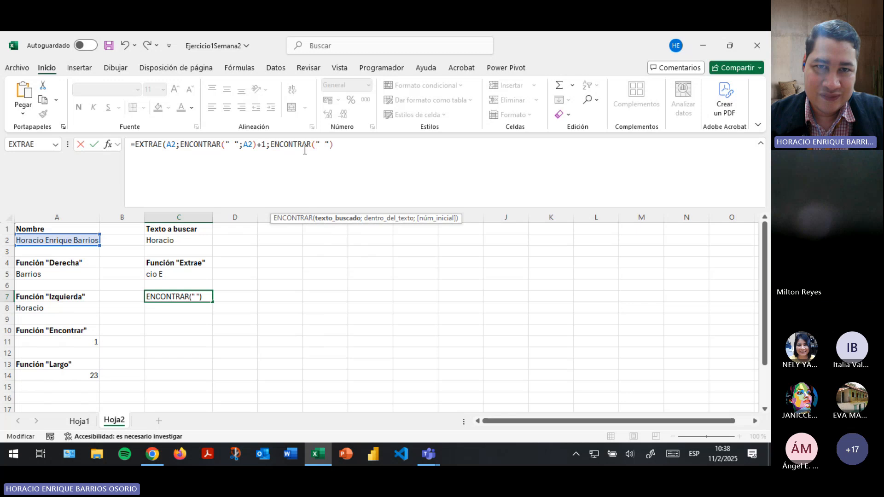
type("\" \";")
left_click(39, 239)
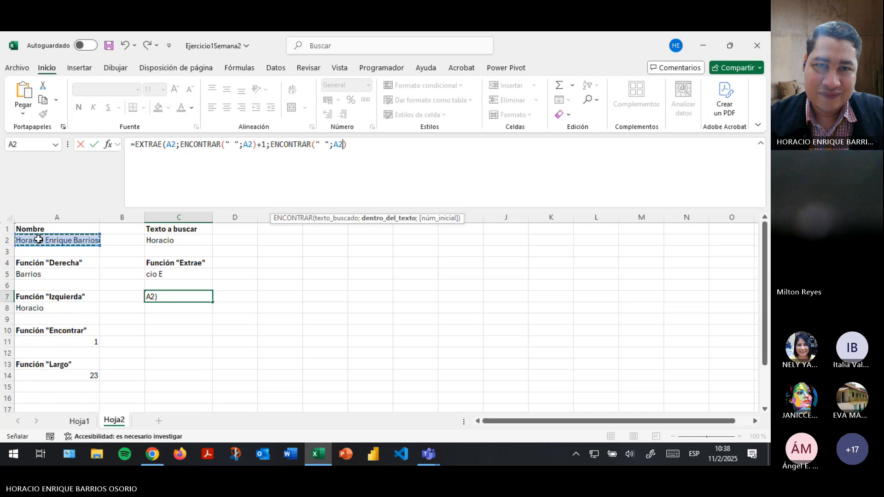
key("Right")
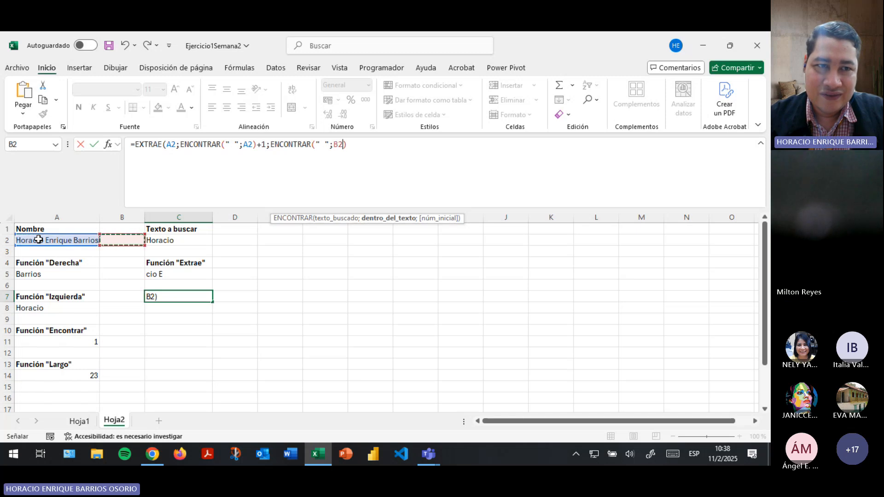
left_click(38, 240)
type(")")
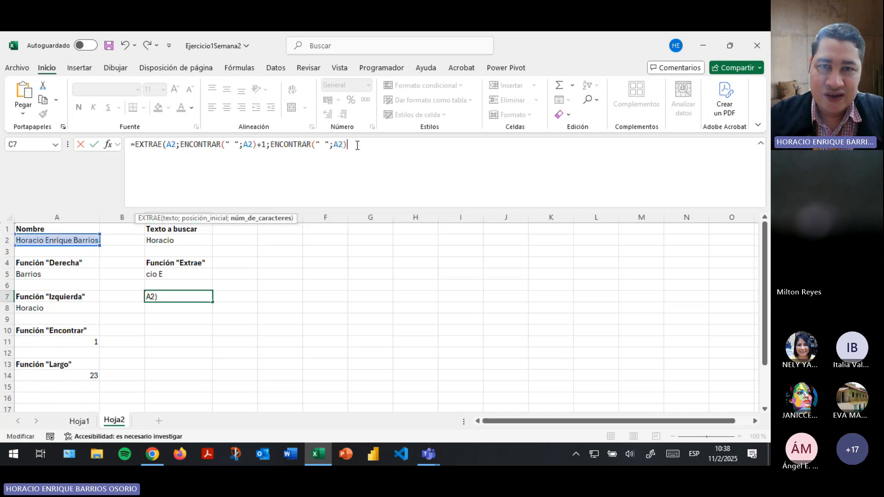
type("-1")
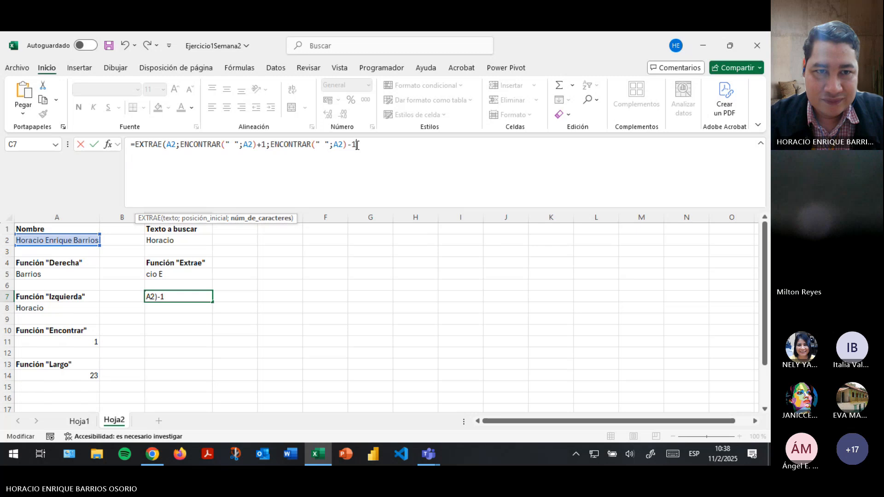
key("Return")
key("Up")
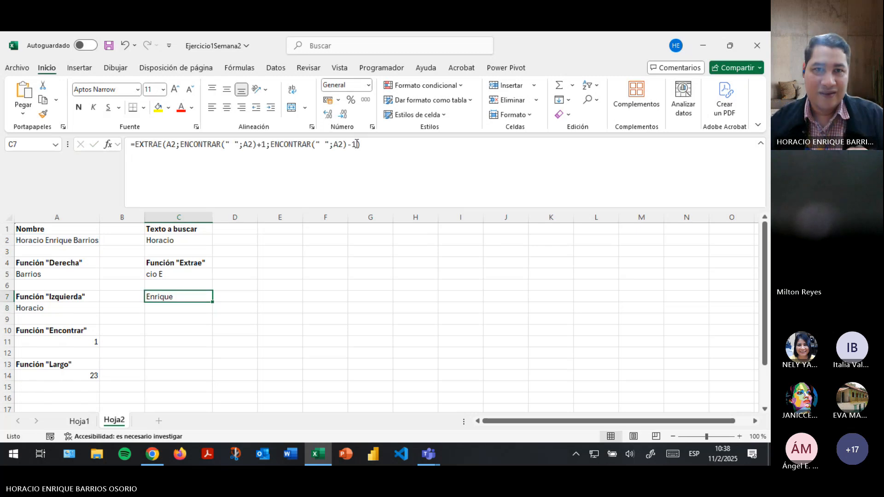
left_click(304, 144)
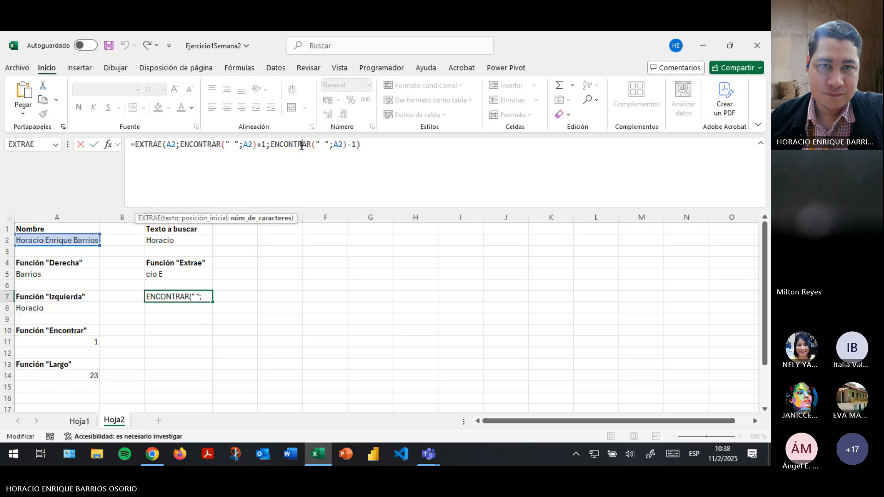
key("Return")
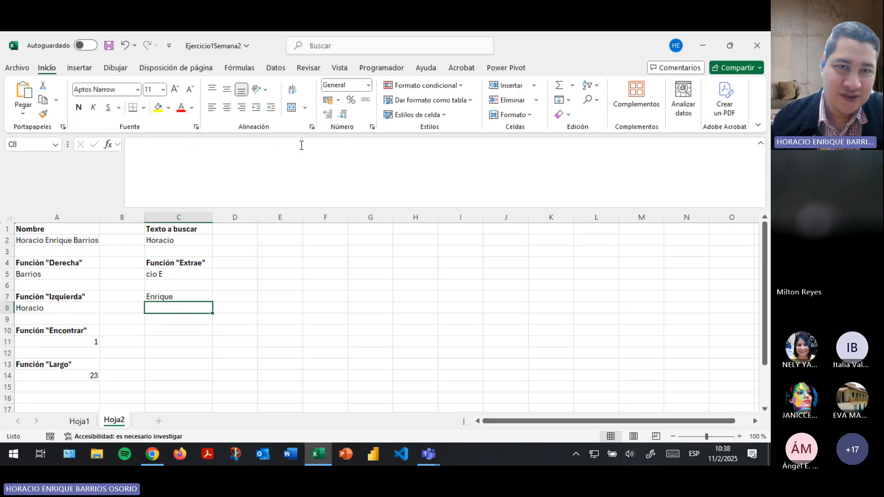
left_click(175, 296)
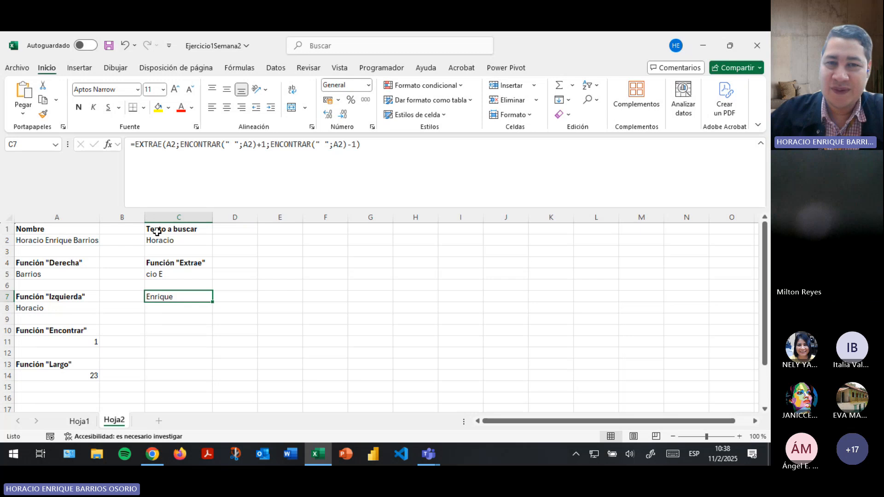
left_click(262, 146)
left_click(217, 147)
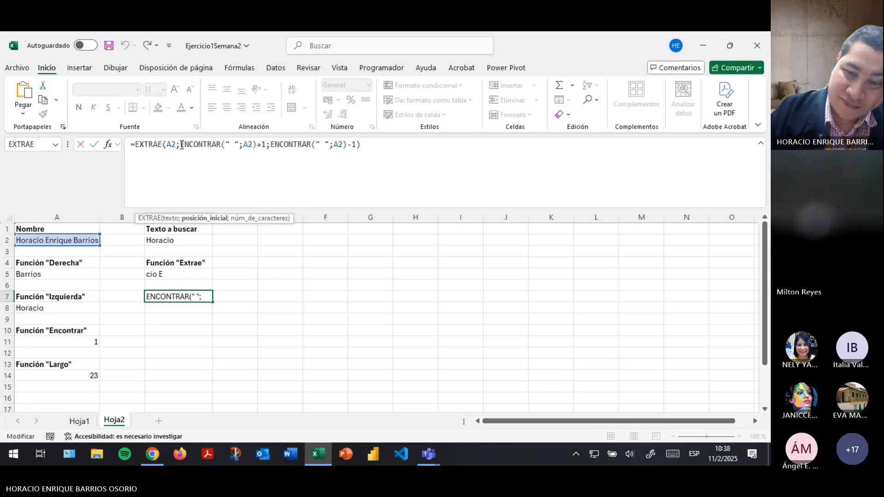
key("Return")
left_click(172, 296)
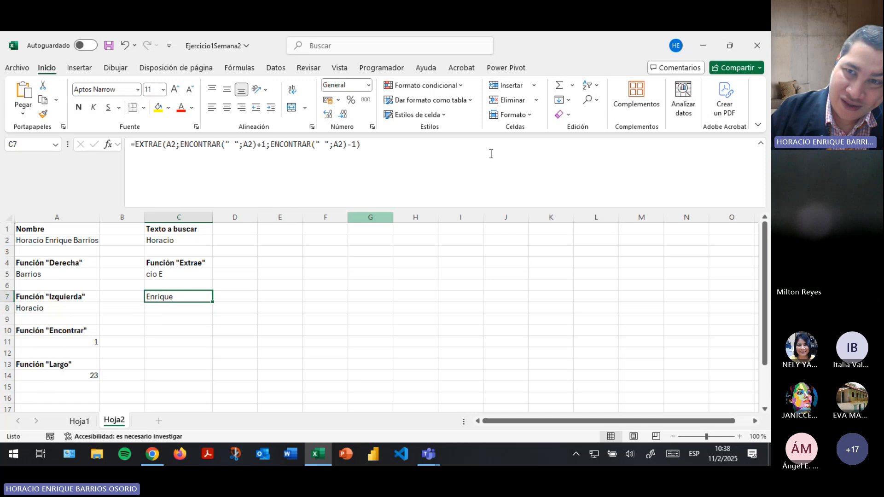
key("alt+Tab")
left_click(249, 72)
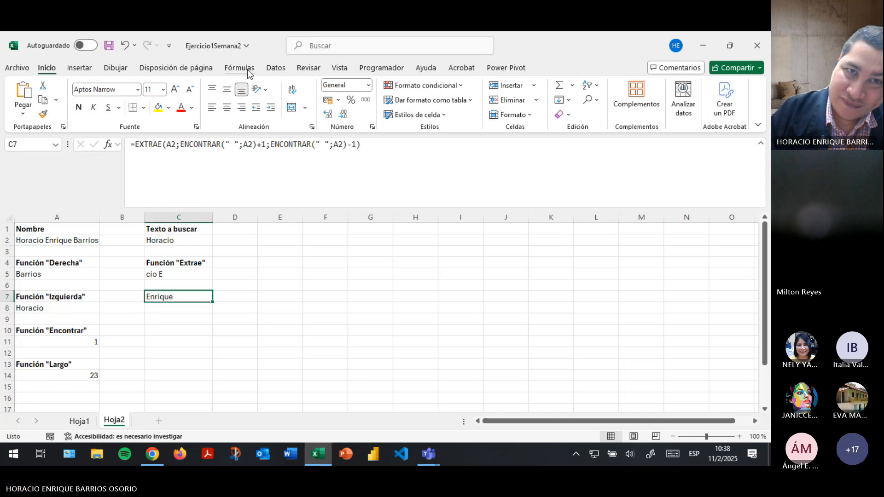
Evaluate C7's formula step by step until the start position reads 8+1.
left_click(556, 115)
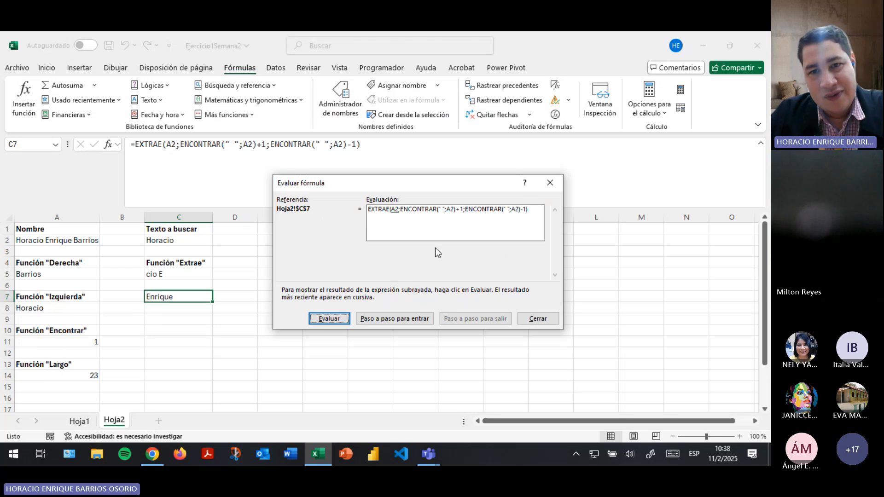
left_click(340, 321)
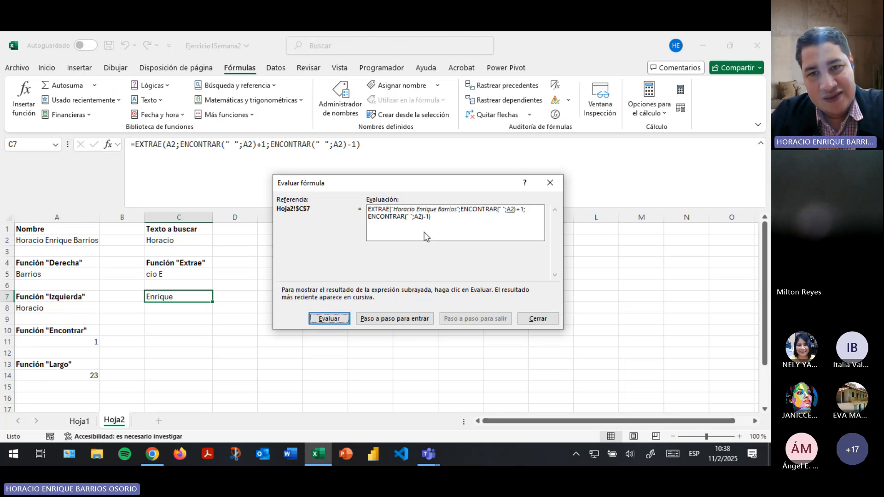
left_click(327, 321)
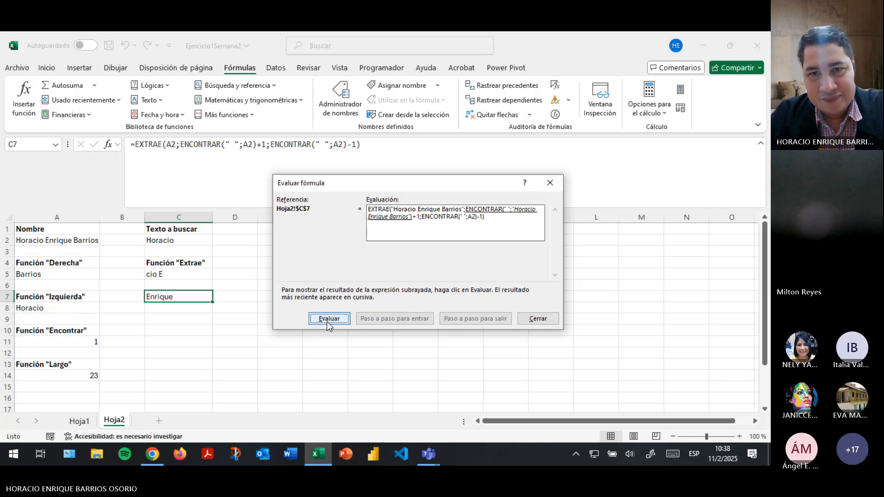
left_click(327, 321)
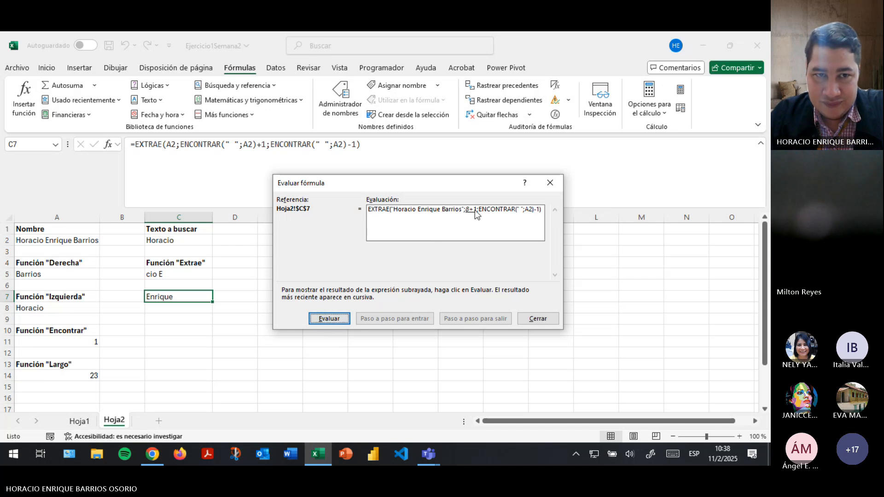
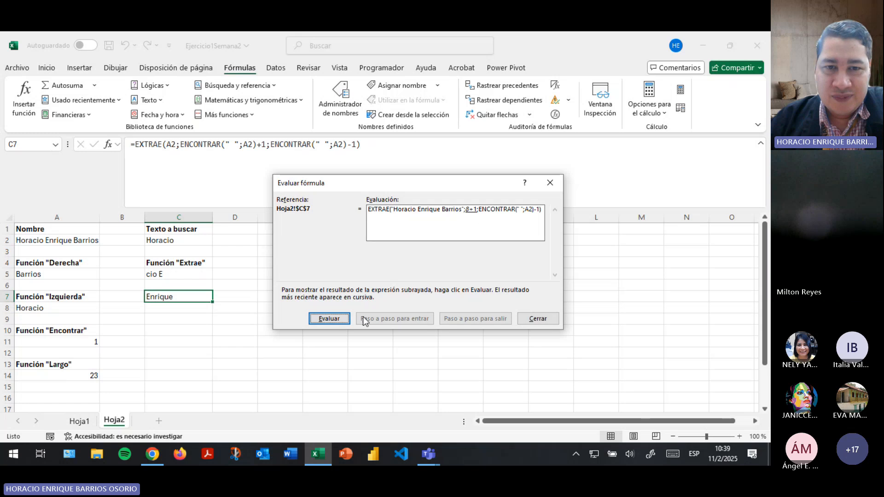
Evaluate 8+1, A2, the second ENCONTRAR and the -1 until EXTRAE returns Enrique, then close the dialog.
left_click(330, 321)
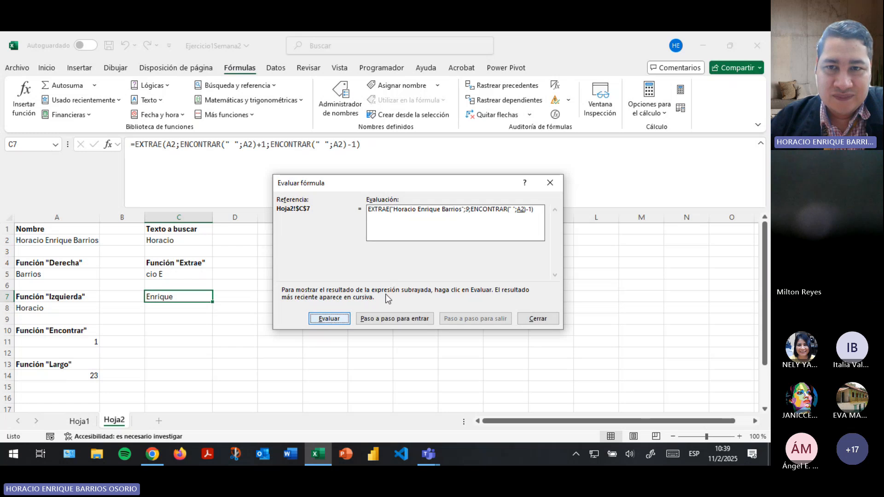
left_click(322, 324)
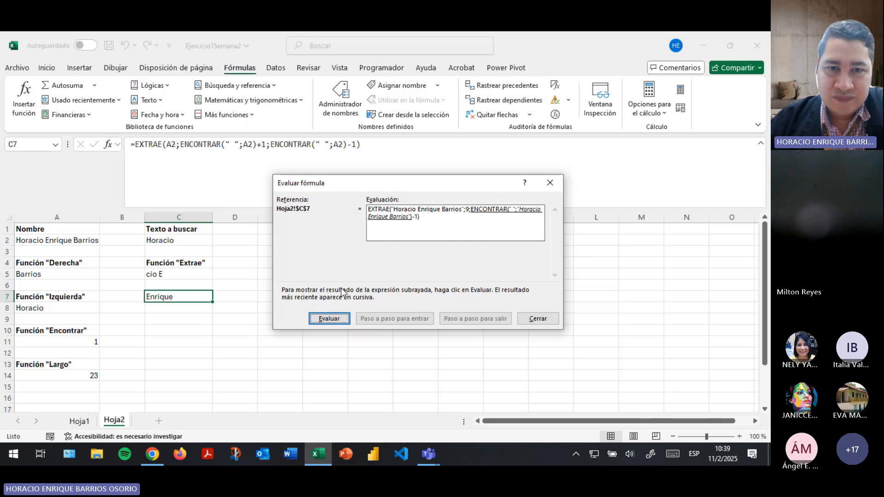
left_click(325, 319)
left_click(326, 319)
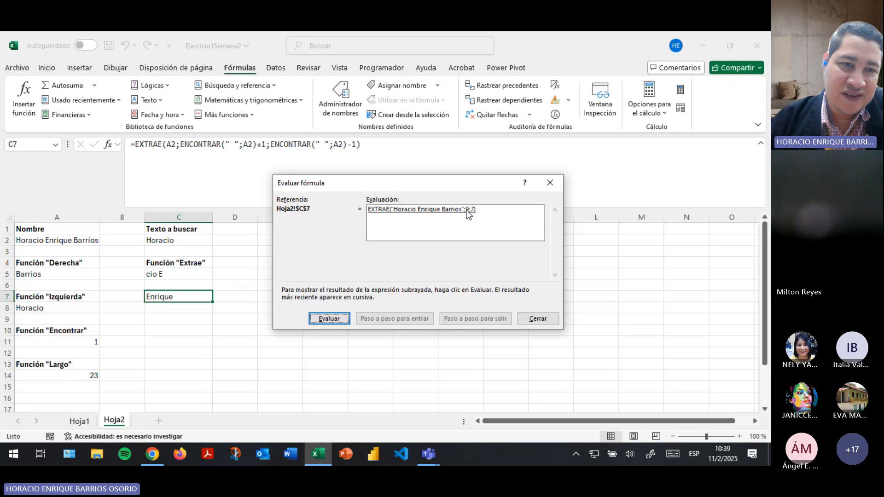
left_click(328, 319)
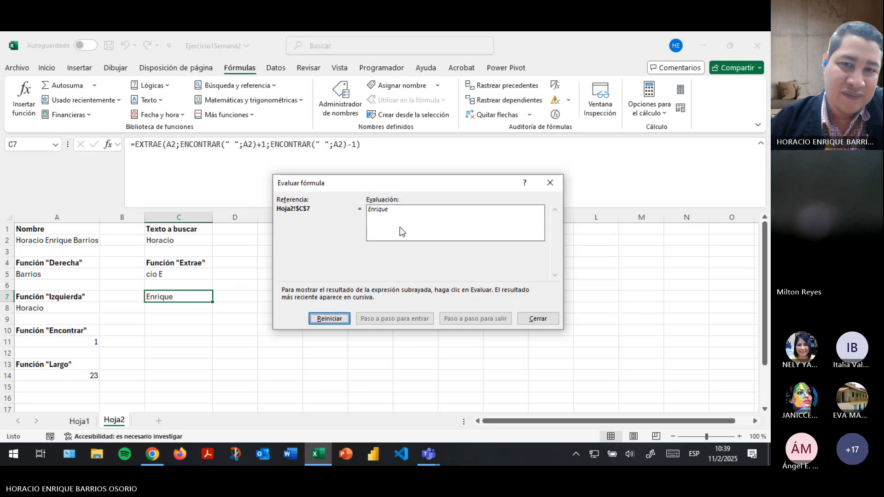
left_click(538, 321)
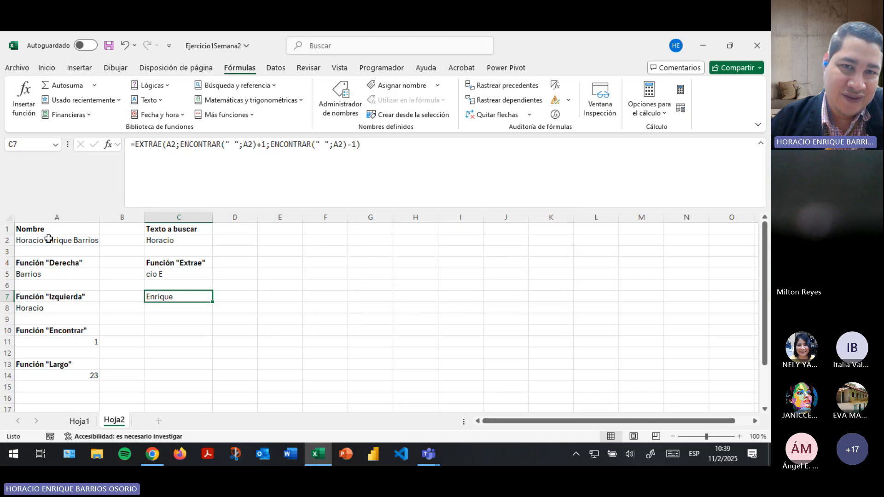
Remove the -1 from C7's length argument and add a ';' inside the second ENCONTRAR.
left_click(269, 146)
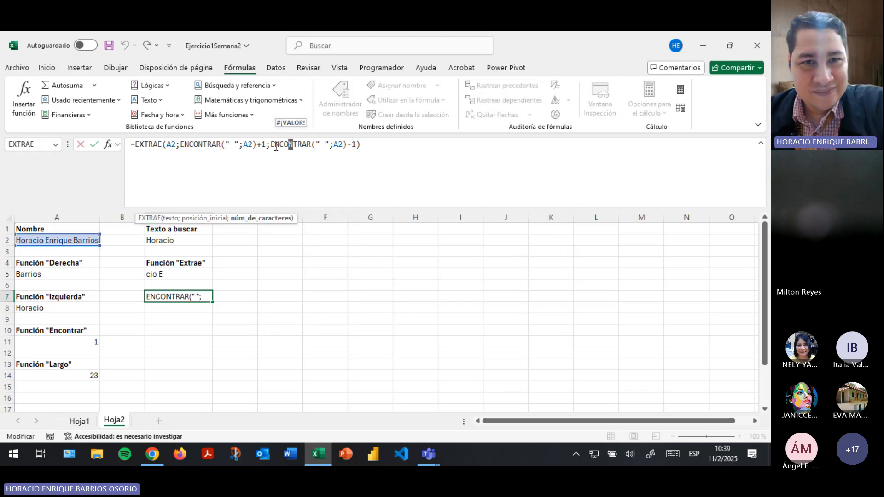
left_click(356, 144)
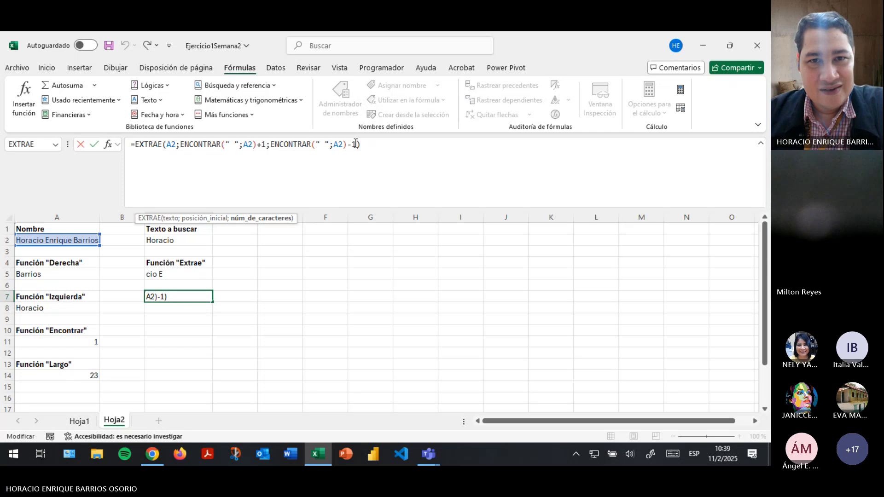
key("BackSpace")
key("BackSpace")
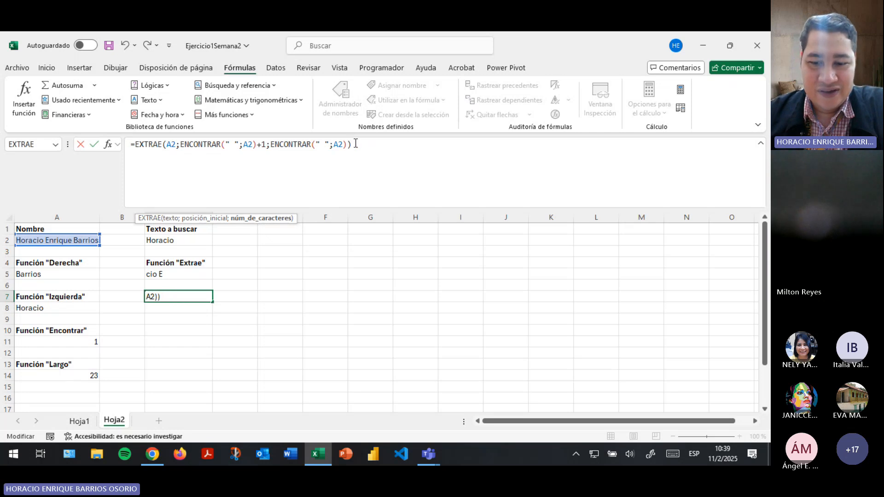
key("Left")
type(";")
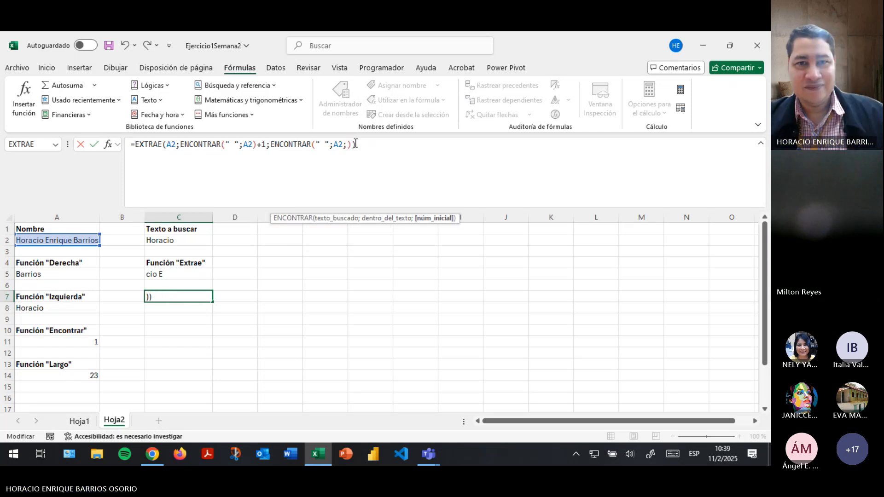
type("en")
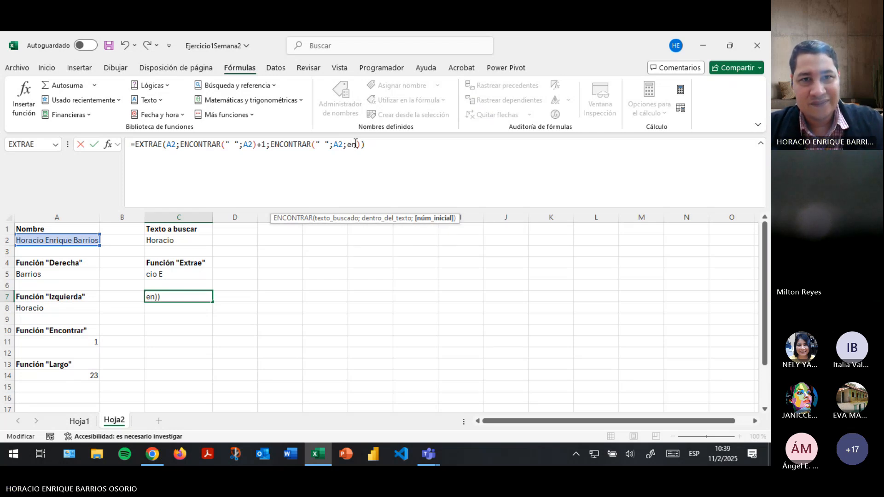
key("Delete")
key("Delete")
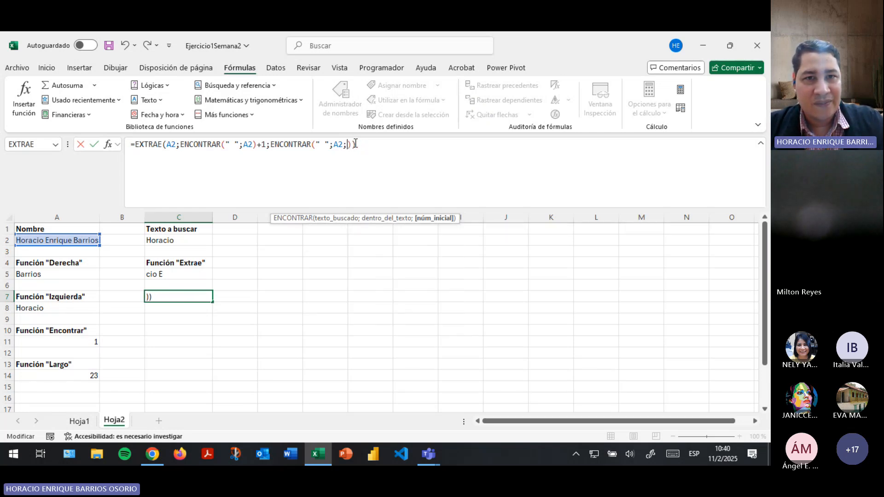
key("ctrl+Return")
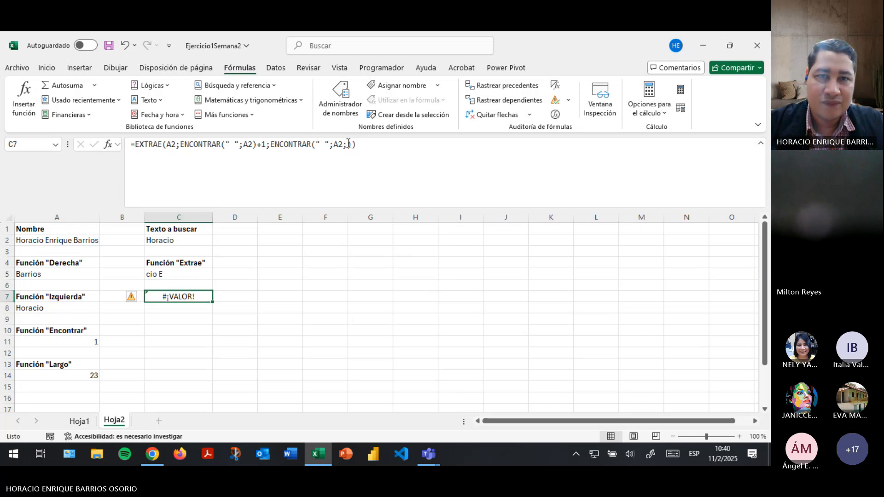
Reopen C7's formula, delete the 1 third argument, and show the Texto function list.
left_click(349, 144)
key("Escape")
left_click(349, 144)
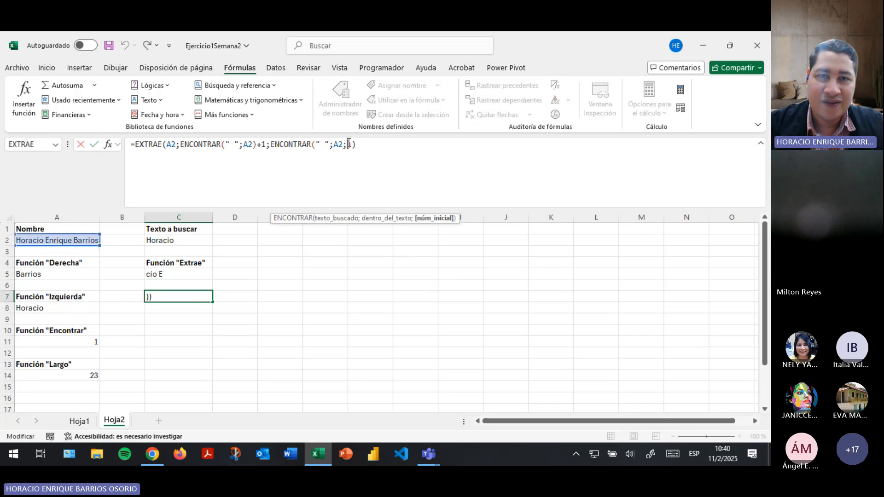
key("Return")
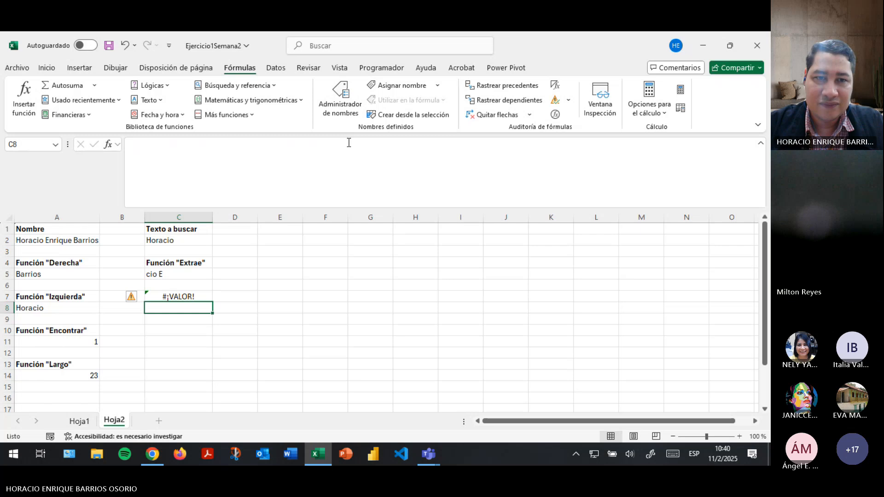
key("Up")
left_click(349, 144)
key("Delete")
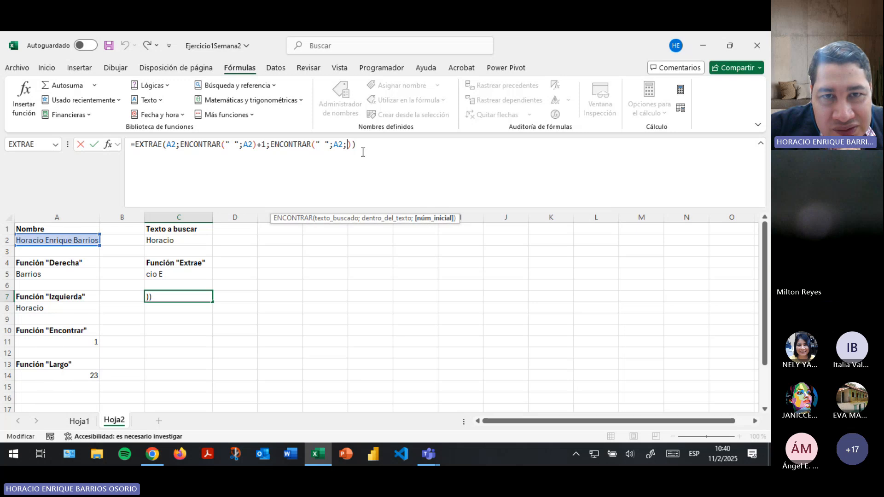
left_click(147, 100)
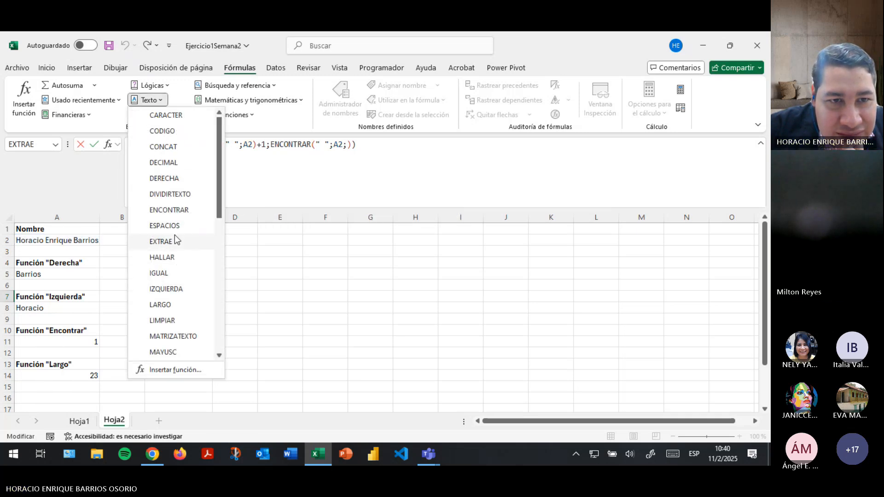
left_click(176, 210)
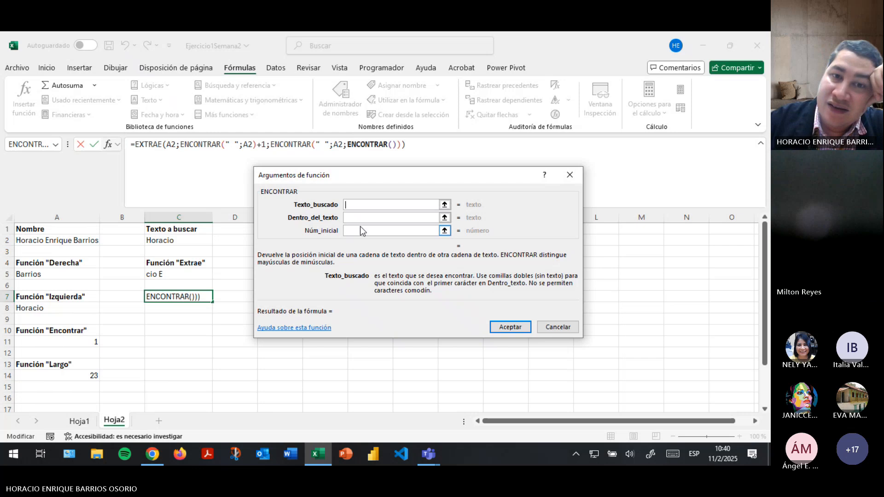
left_click(360, 230)
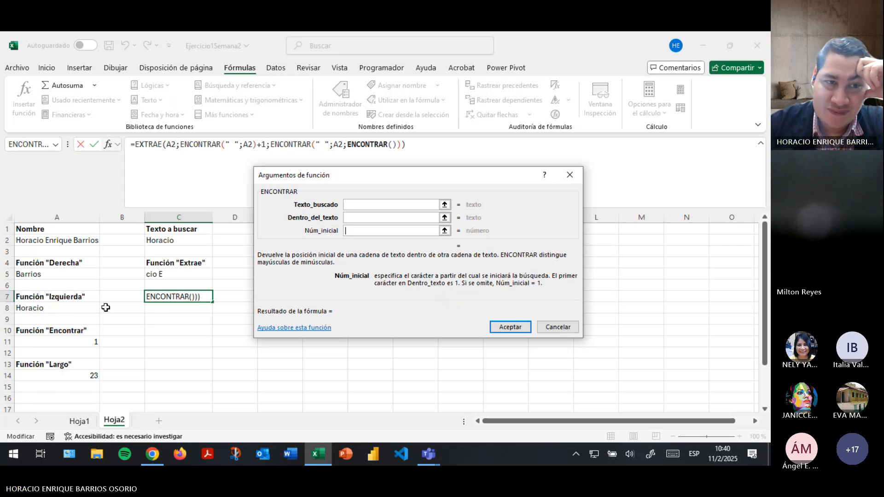
left_click(558, 327)
left_click(349, 144)
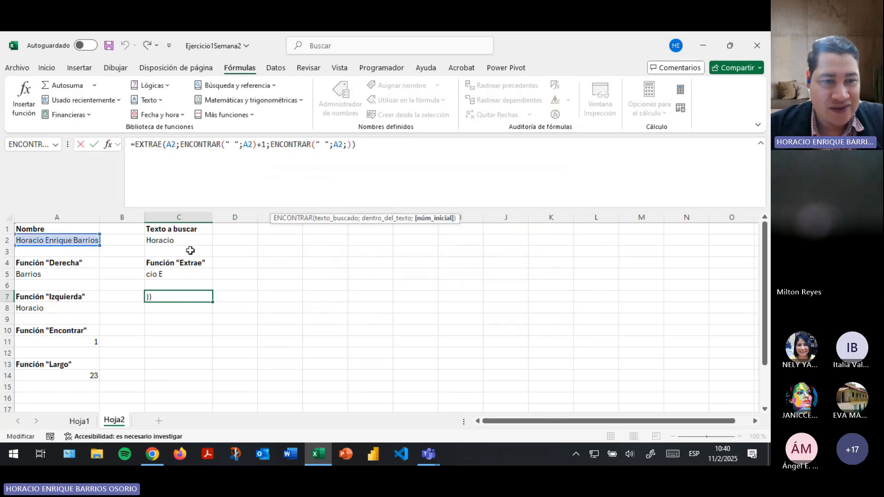
On Hoja1, open H2's Primer apellido formula and select its EXTRAE length argument.
left_click(79, 421)
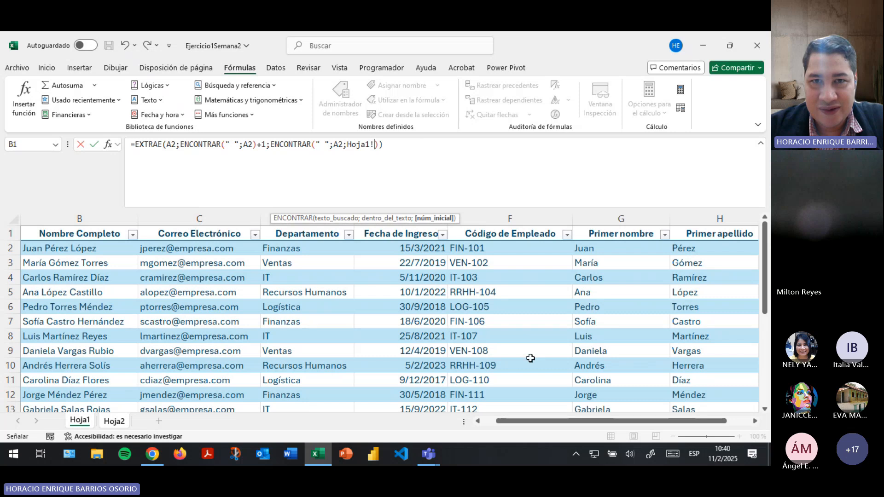
key("Escape")
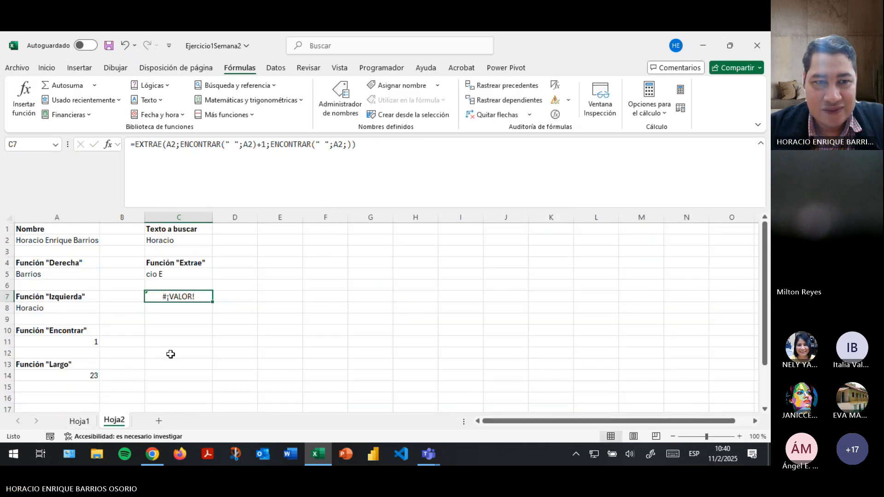
left_click(81, 422)
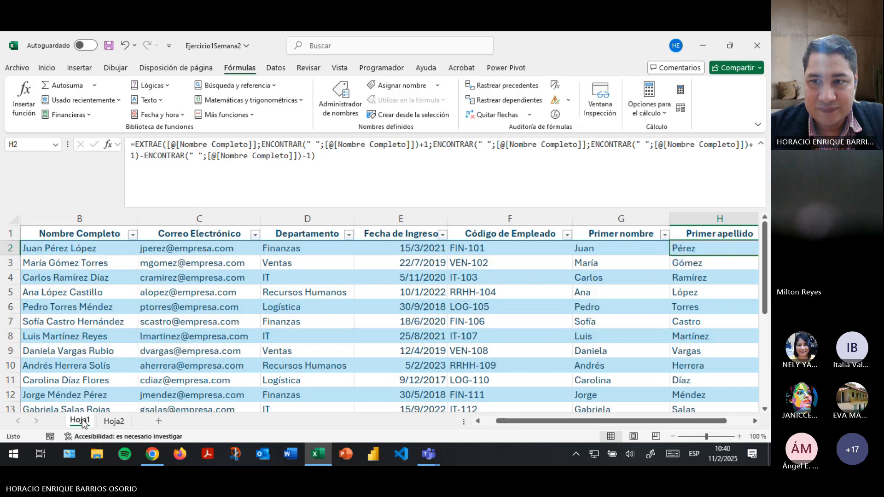
left_click(612, 173)
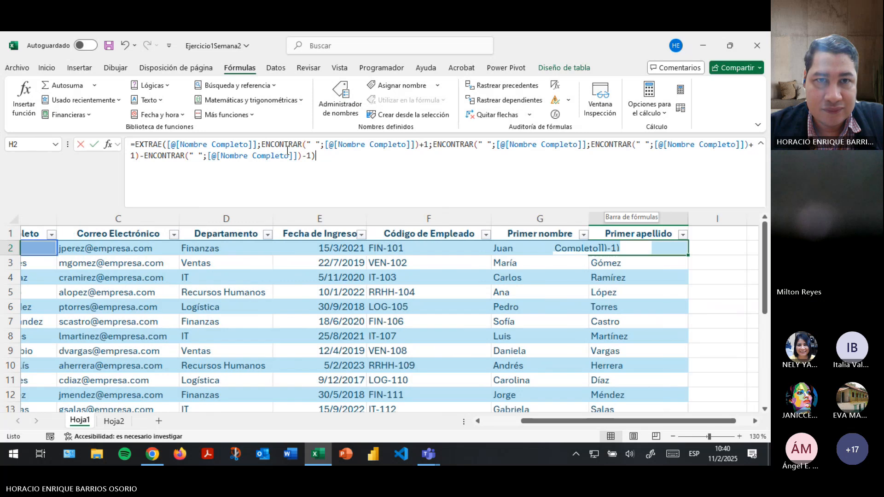
left_click(288, 154)
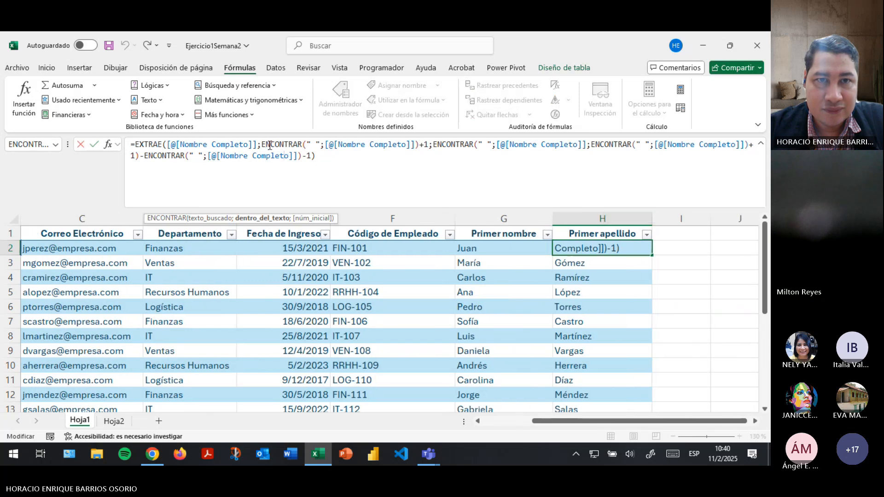
left_click(431, 146)
left_click(263, 144)
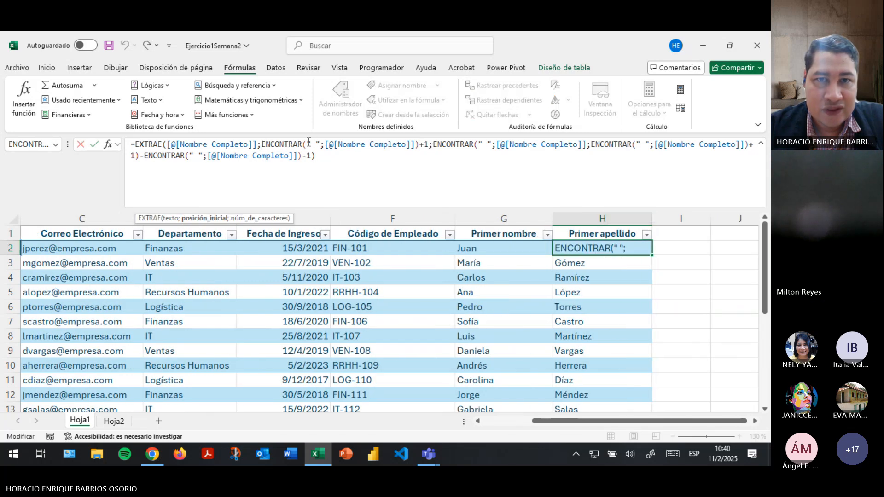
left_click(329, 145)
left_click_drag(434, 145, 311, 157)
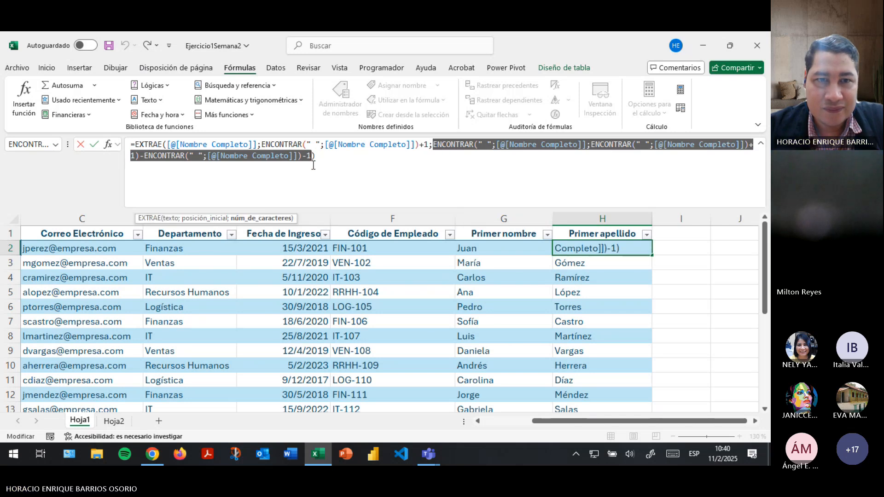
Paste the nested ENCONTRAR length calculation and delete its [@[Nombre Completo]] references.
key("alt+Tab")
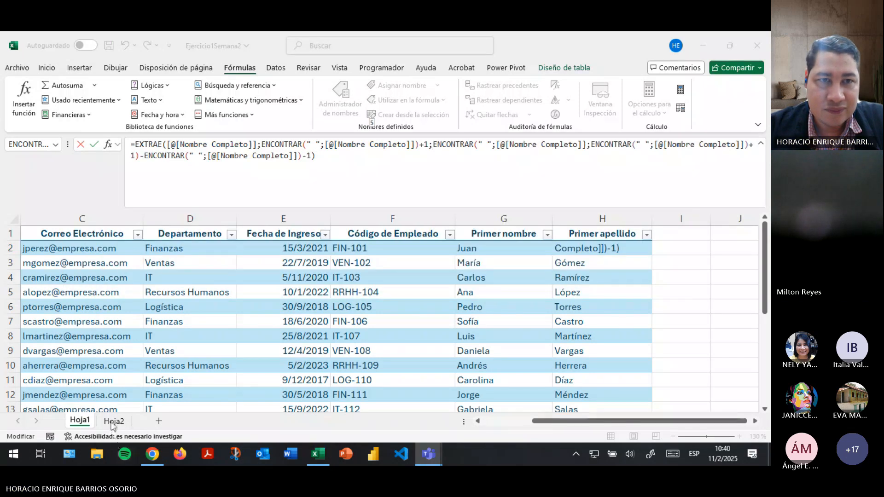
left_click(113, 421)
left_click_drag(433, 144, 466, 143)
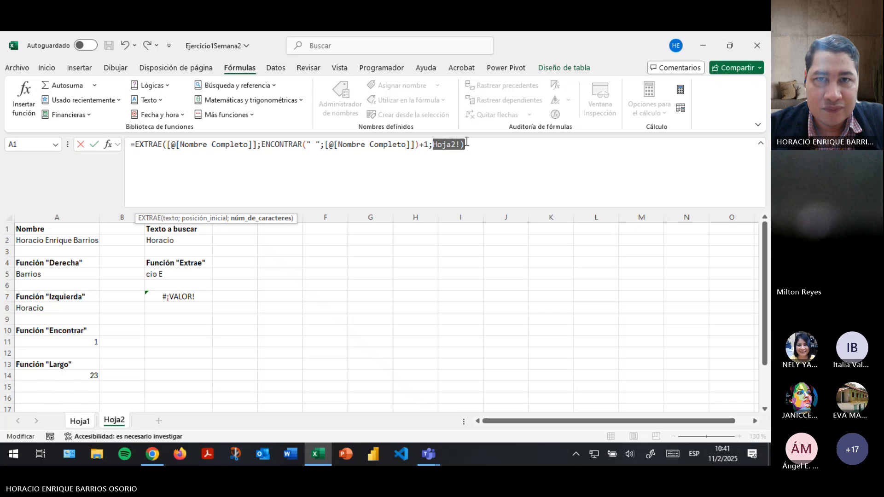
key("BackSpace")
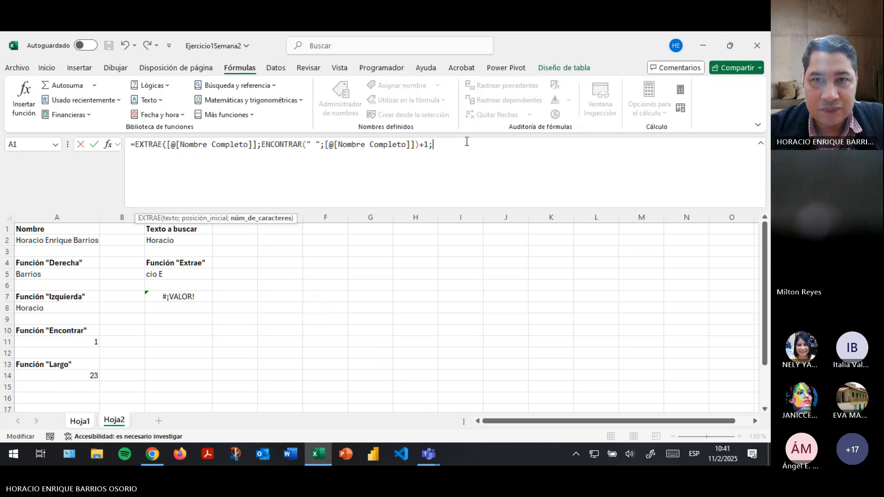
type("ENCONTRAR(\" \";[@[Nombre Completo]];ENCONTRAR(\" \";[@[Nombre Completo]])+1)-ENCONTRAR(\" \";[@[Nombre Completo]])-1)")
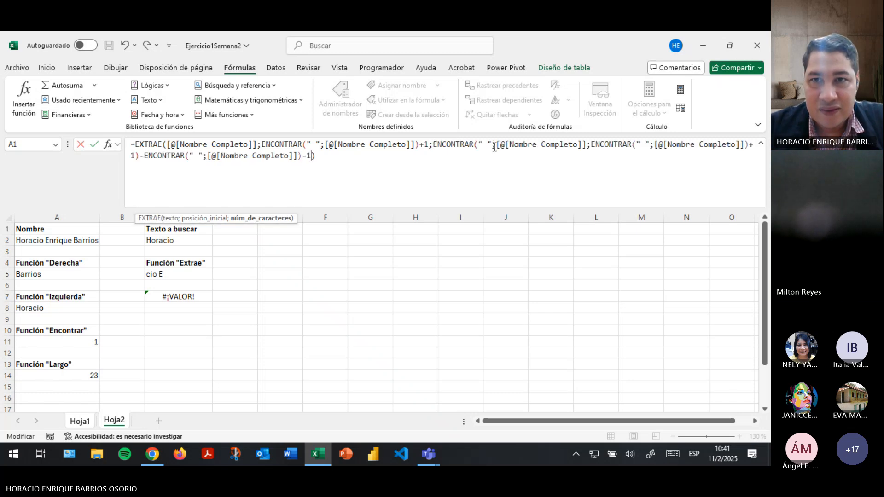
left_click_drag(497, 145, 588, 145)
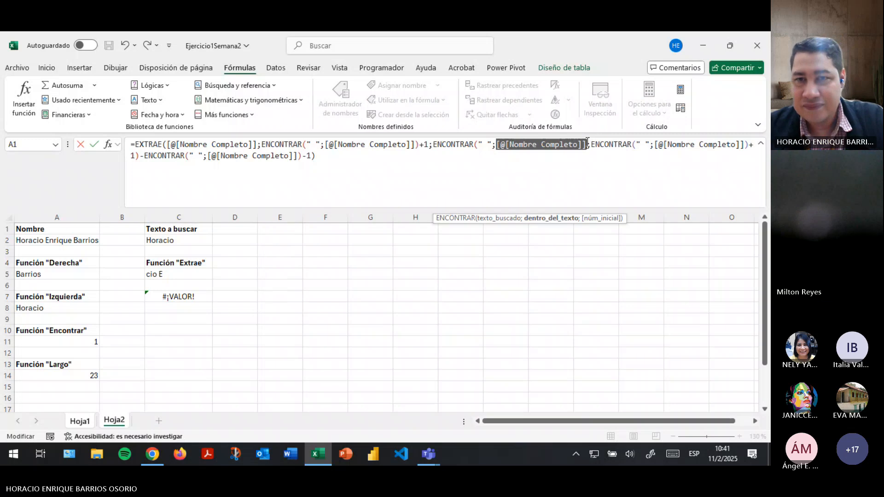
key("BackSpace")
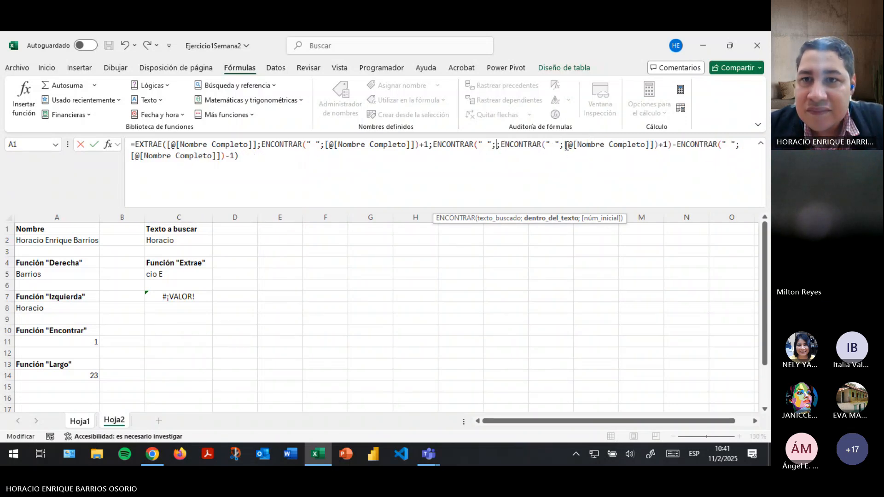
left_click_drag(565, 145, 742, 140)
key("BackSpace")
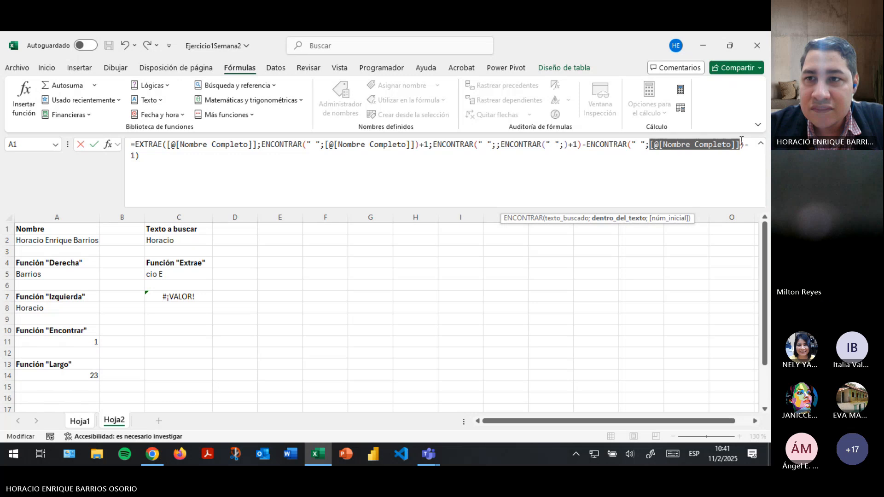
key("BackSpace")
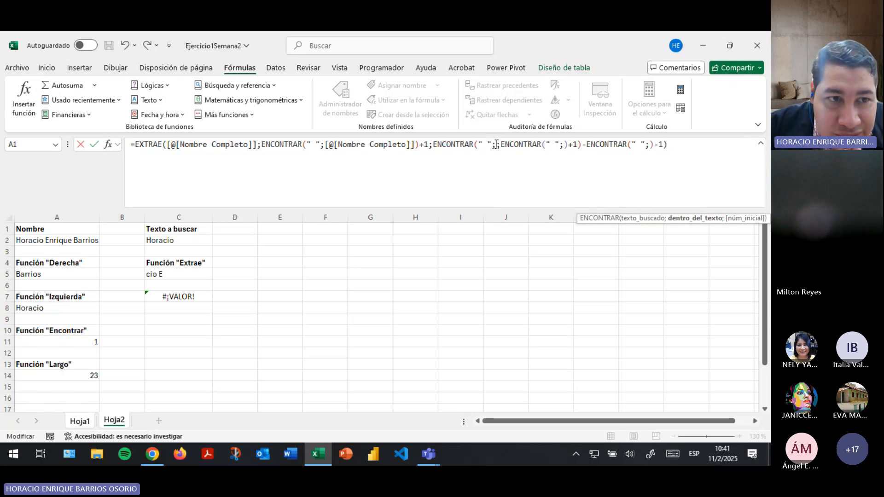
Reference Hoja2!A2 in each ENCONTRAR of the Primer apellido formula.
left_click(68, 241)
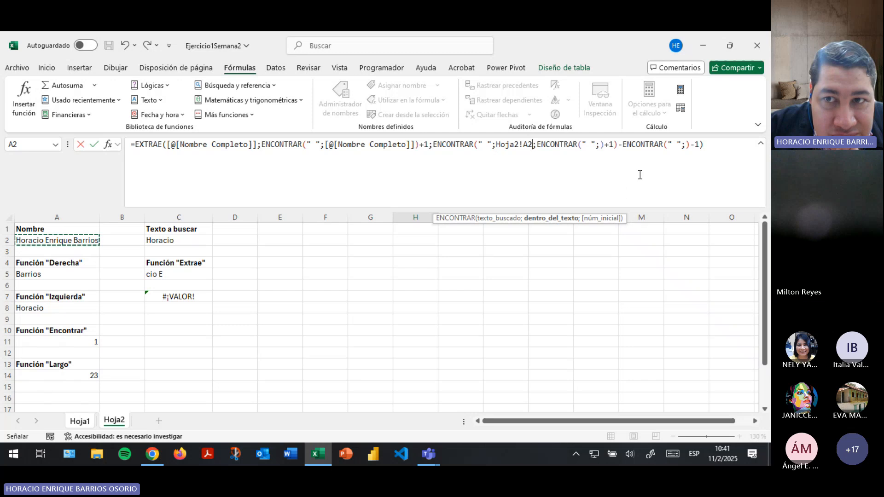
left_click(596, 144)
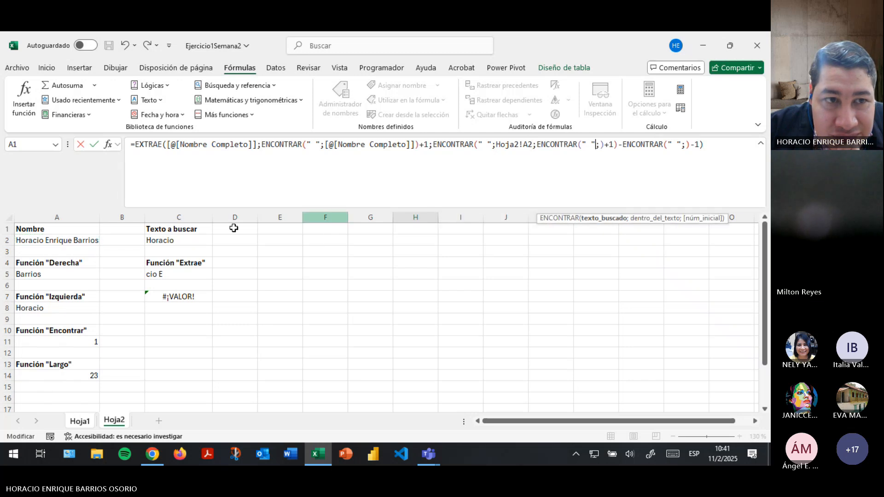
left_click(600, 144)
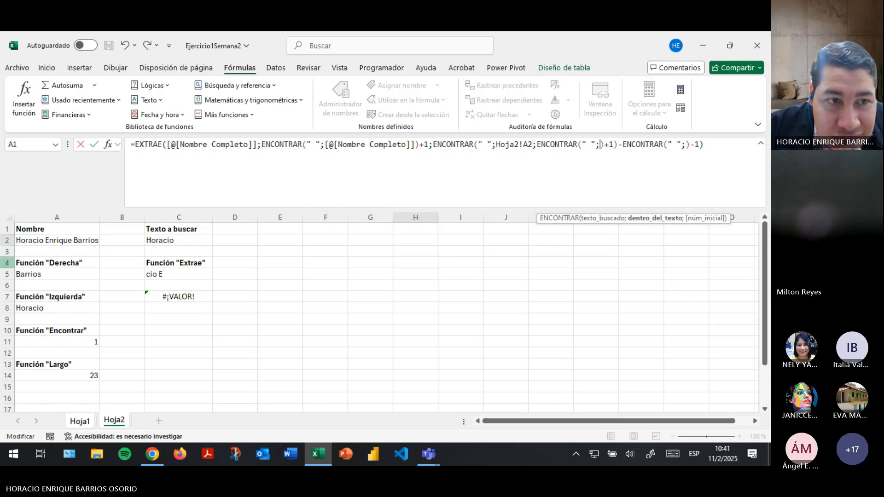
left_click(72, 240)
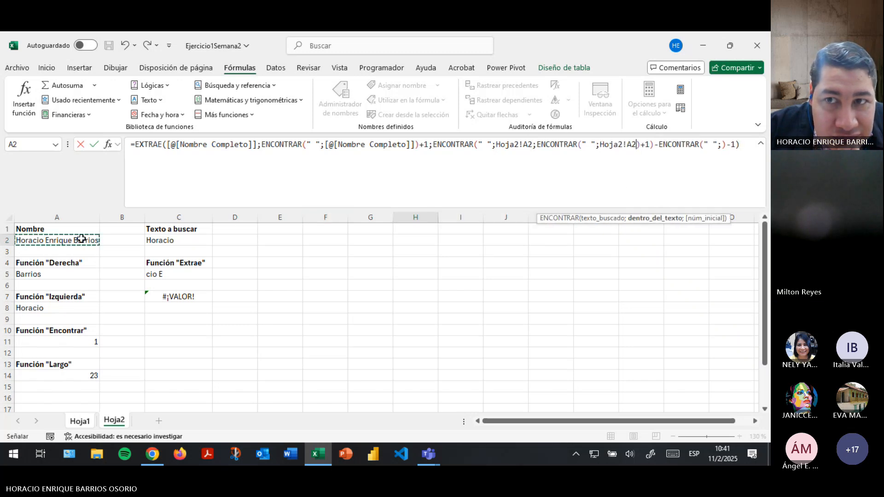
left_click(722, 146)
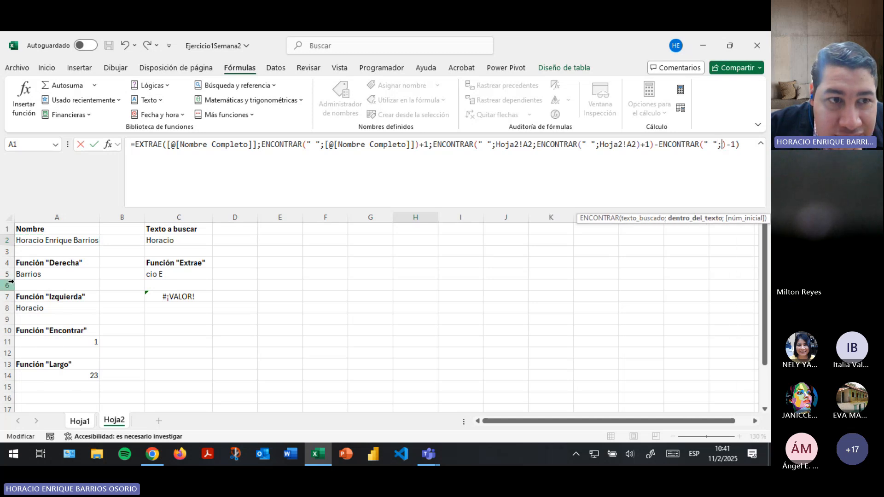
left_click(52, 242)
Enter the rewritten H2 formula, then undo it to restore the original Primer apellido formula.
key("Return")
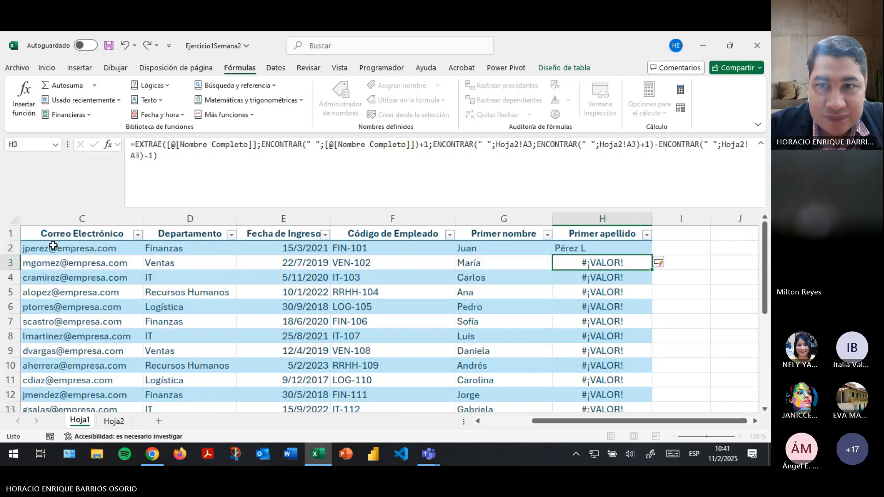
key("ctrl+z")
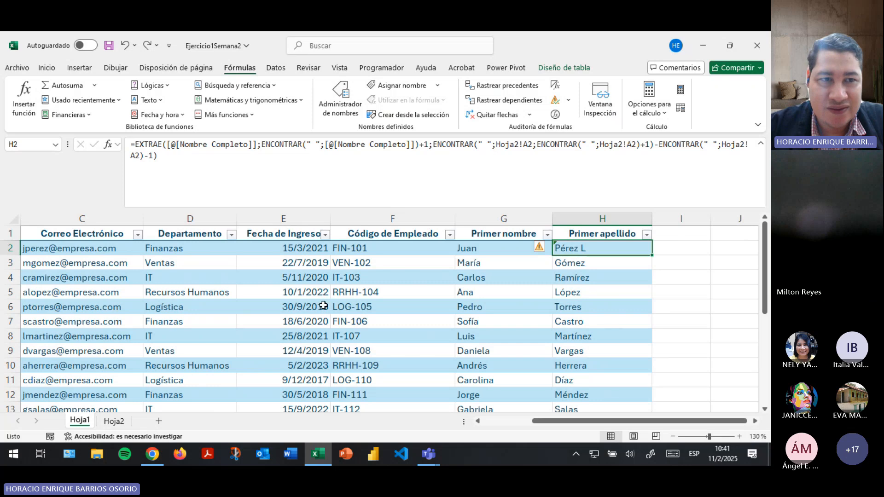
key("ctrl+z")
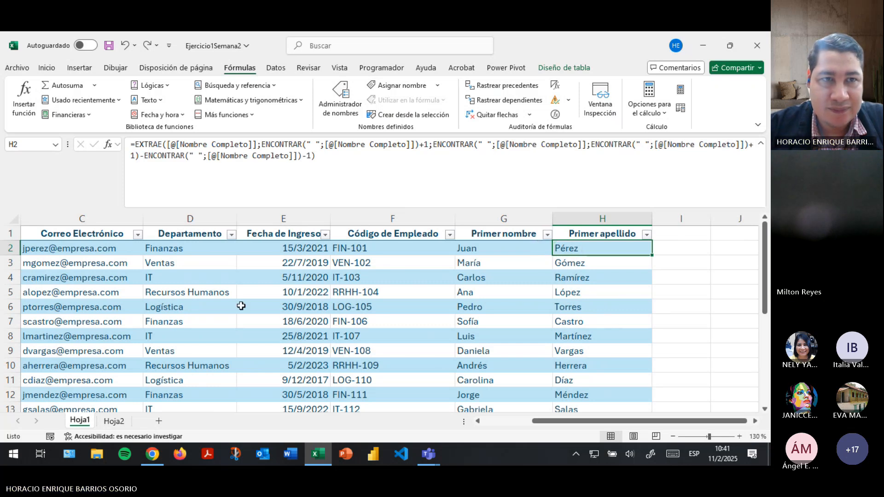
key("ctrl+z")
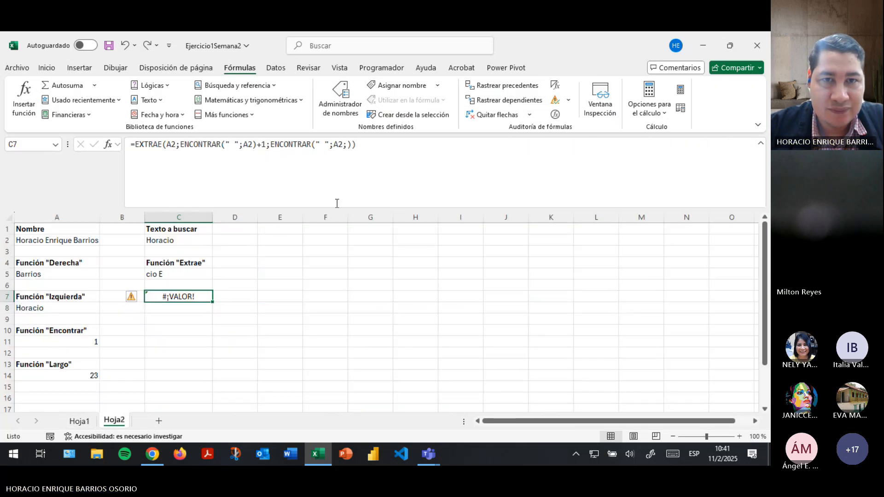
On Hoja2, correct C7 to =EXTRAE(A2;ENCONTRAR(" ";A2)+1;ENCONTRAR(" ";A2)), returning Enrique.
left_click(384, 142)
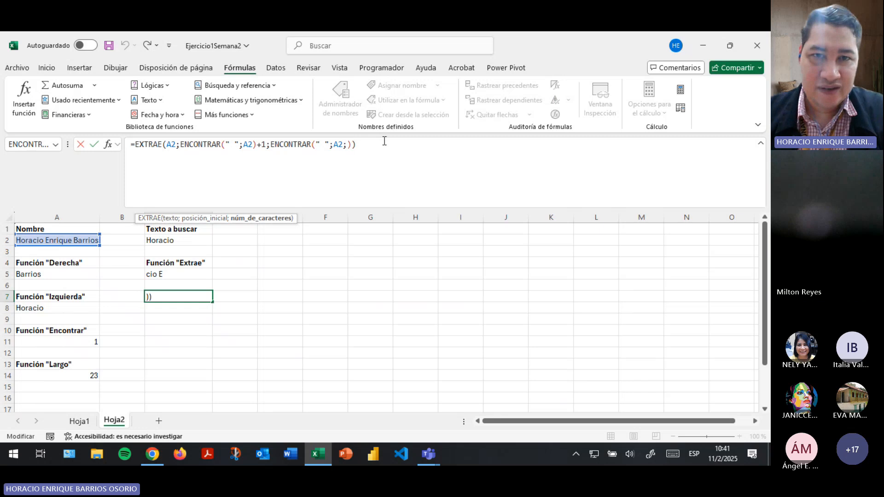
key("Left")
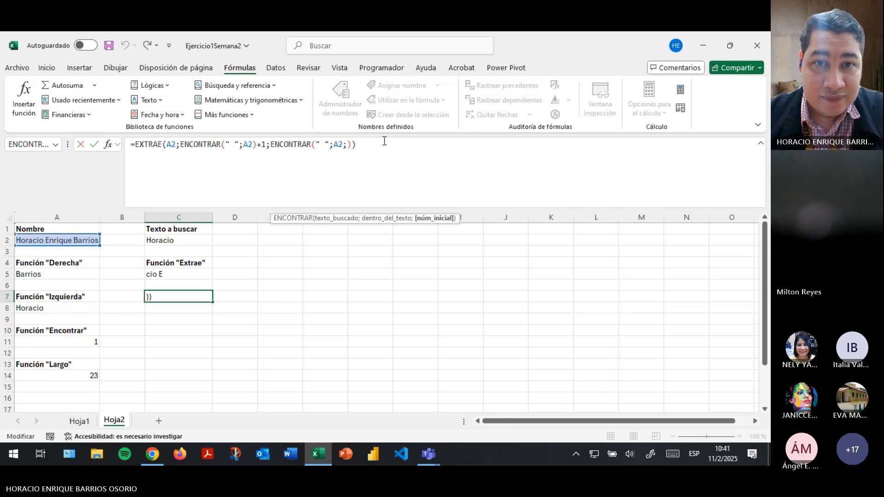
type("1")
key("Return")
Insert a nested ENCONTRAR as the start-position argument of C7's second ENCONTRAR.
key("Up")
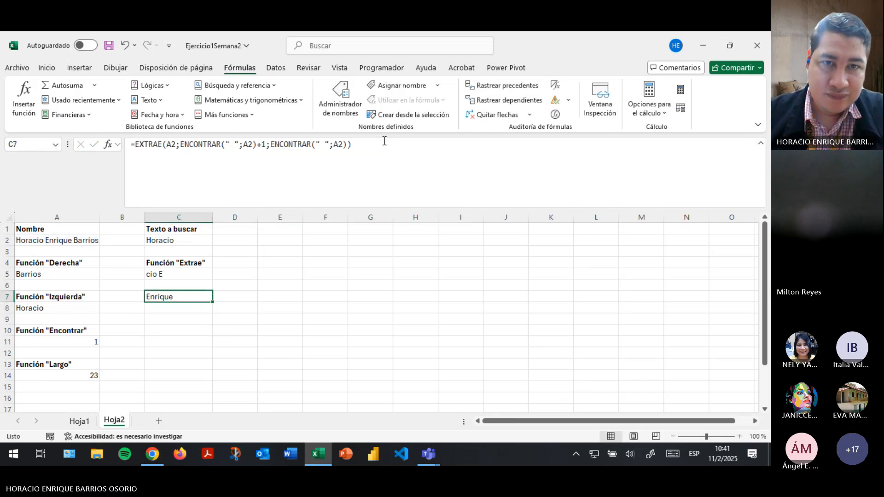
left_click(277, 156)
left_click(220, 148)
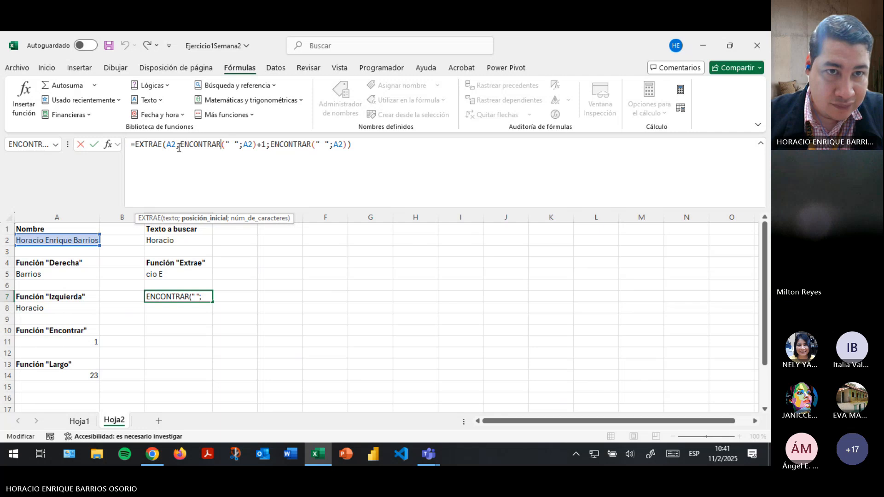
left_click(343, 145)
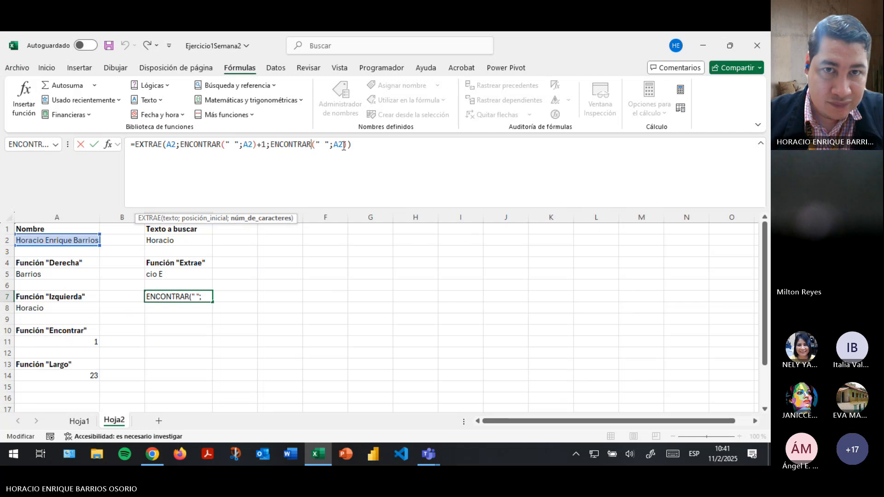
type(";en")
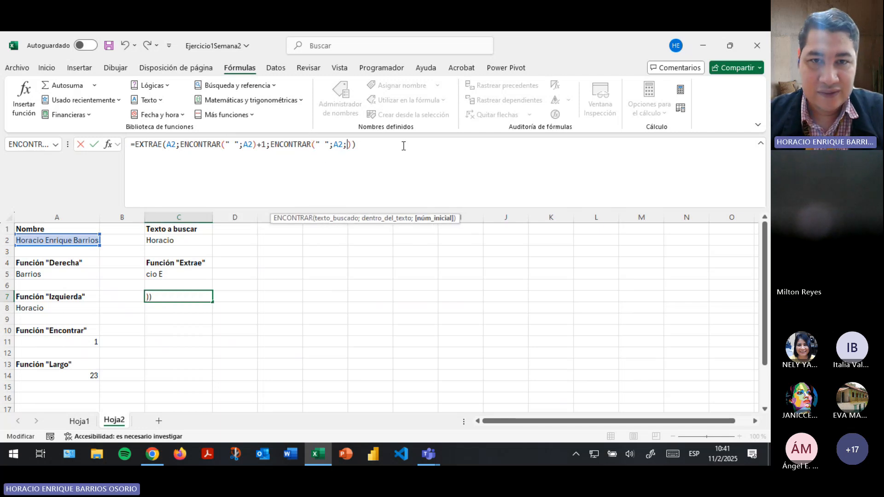
key("BackSpace")
key("BackSpace")
type("en")
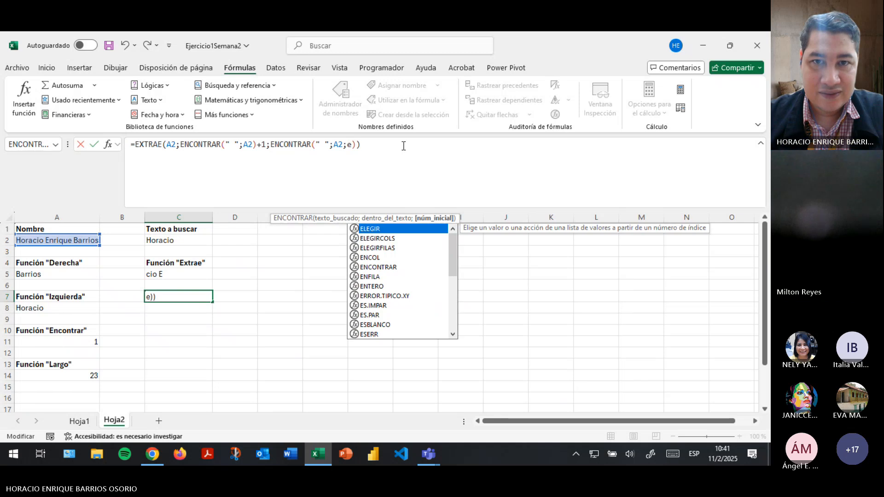
key("Down")
key("Tab")
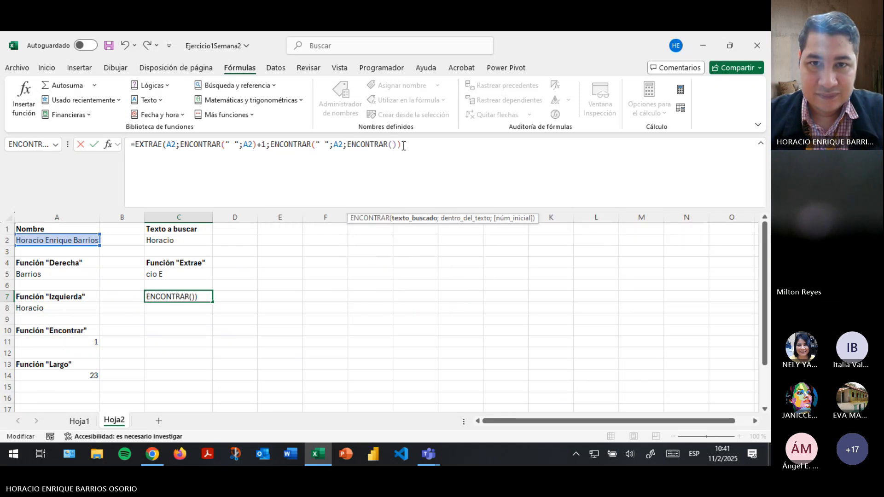
Close the parentheses and append a subtracted ENCONTRAR to the length argument.
type(")))")
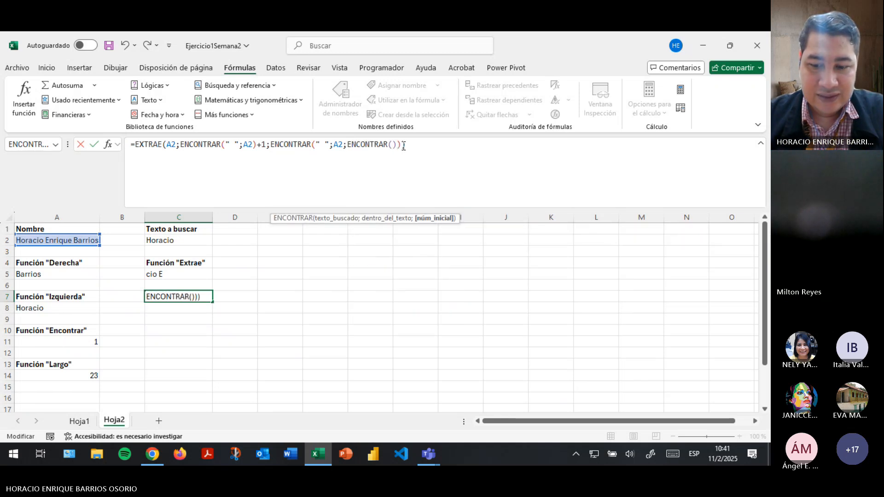
type("-en")
key("Down")
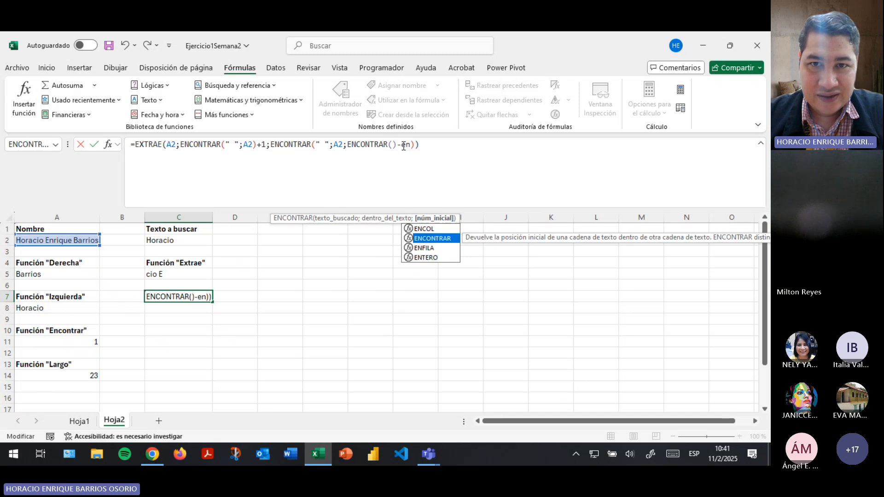
key("Tab")
type(")")
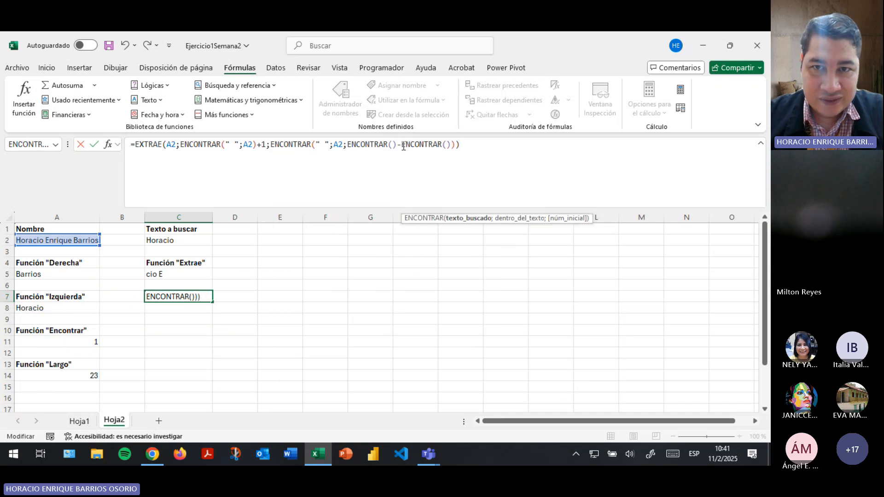
Fill both empty inner ENCONTRAR calls with " " and cell A2.
left_click(403, 146)
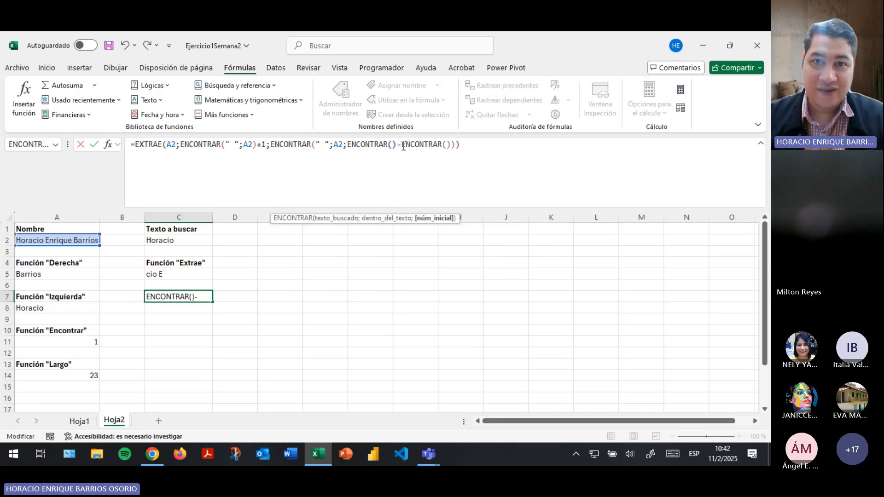
key("Left")
key("Left")
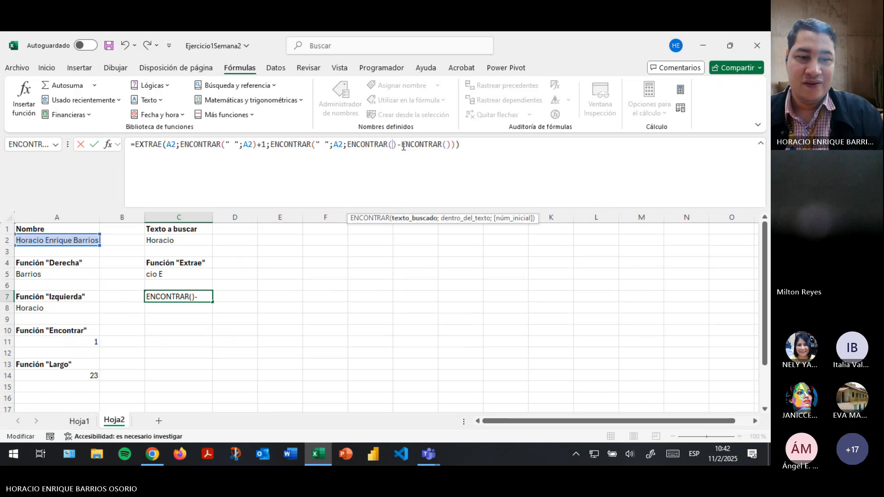
type("\" \";")
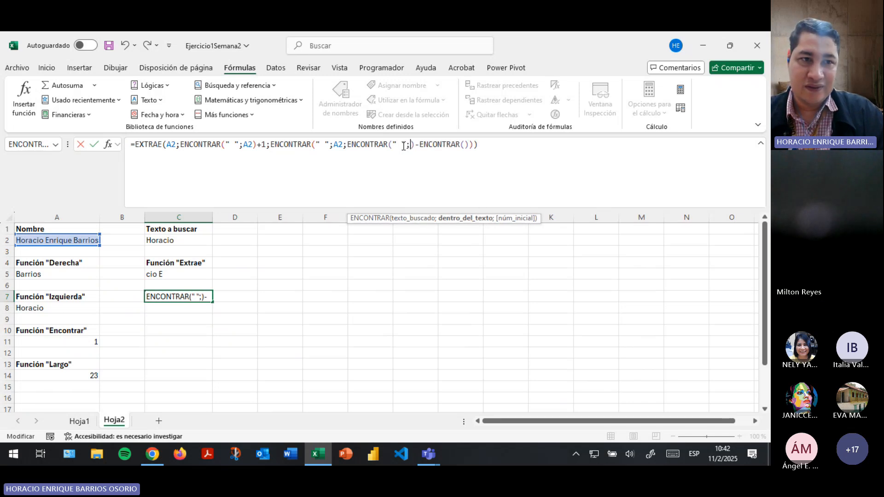
left_click(33, 240)
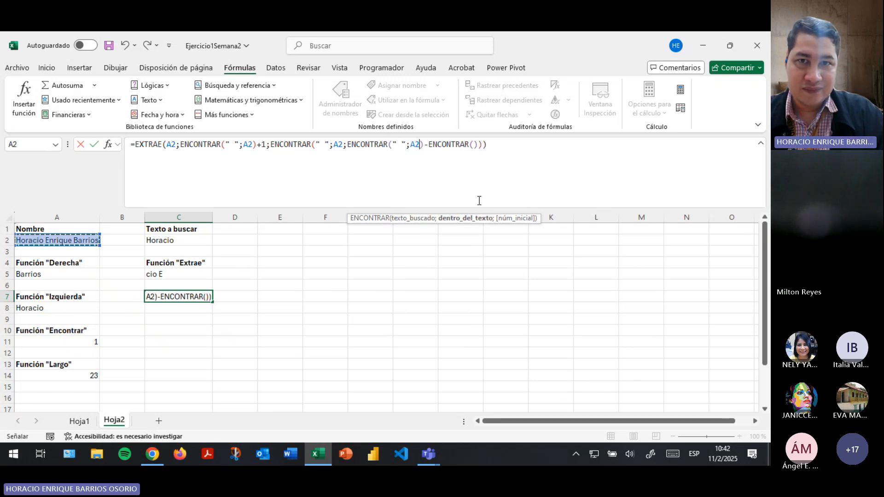
left_click(473, 140)
type("\" \"")
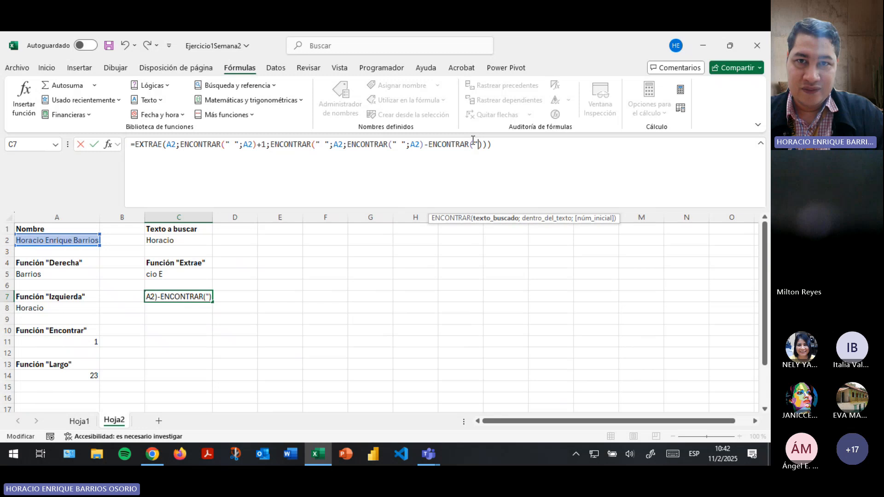
type(";")
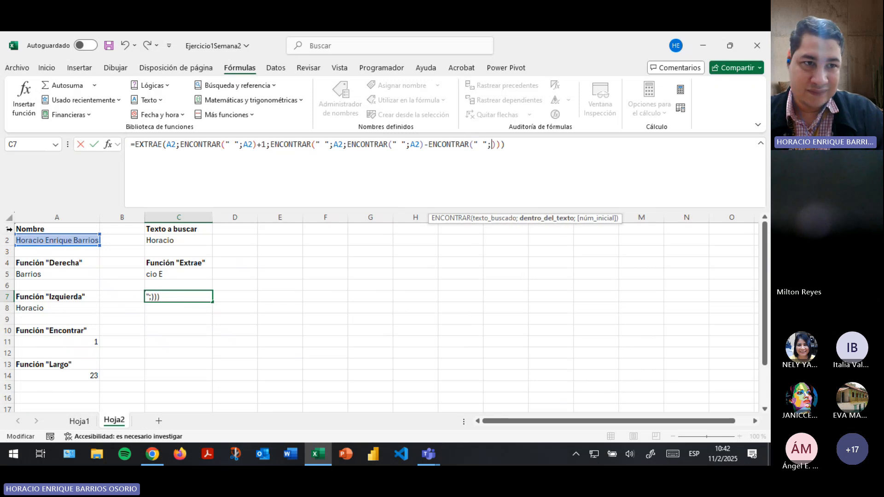
left_click(33, 241)
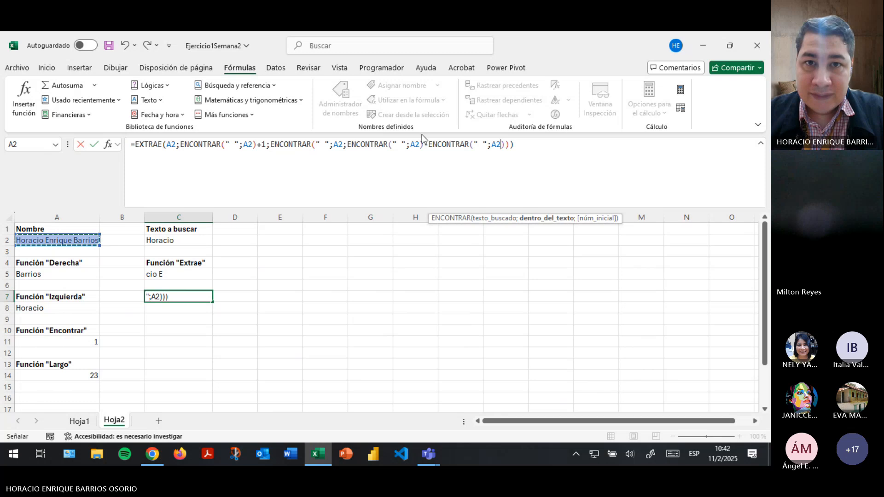
Add +1 after the third ENCONTRAR and enter the formula, which returns #¡VALOR!
left_click(481, 144)
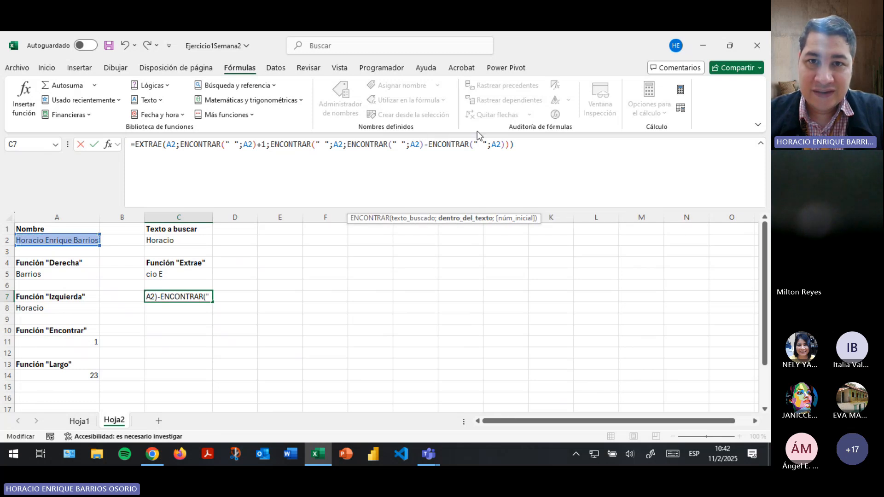
key("Right")
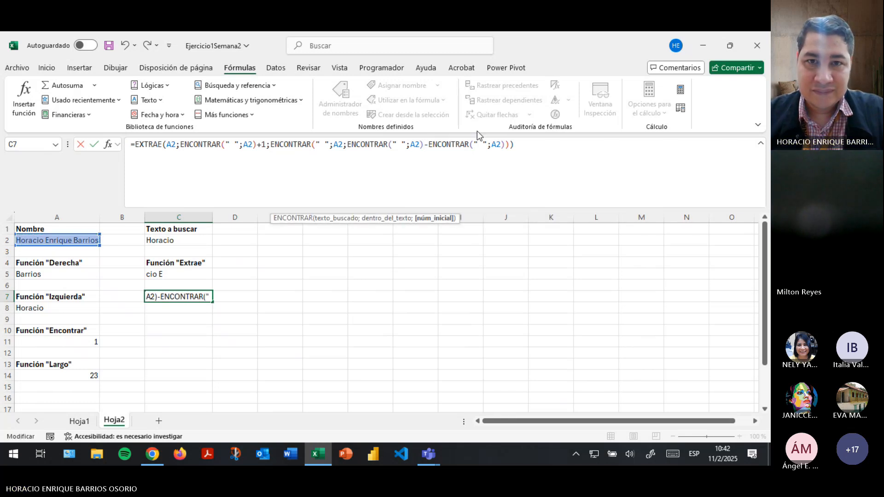
type("+1")
key("Right")
key("Right")
key("Right")
key("Right")
key("Right")
key("Right")
key("Right")
key("Right")
key("Right")
key("Right")
key("Right")
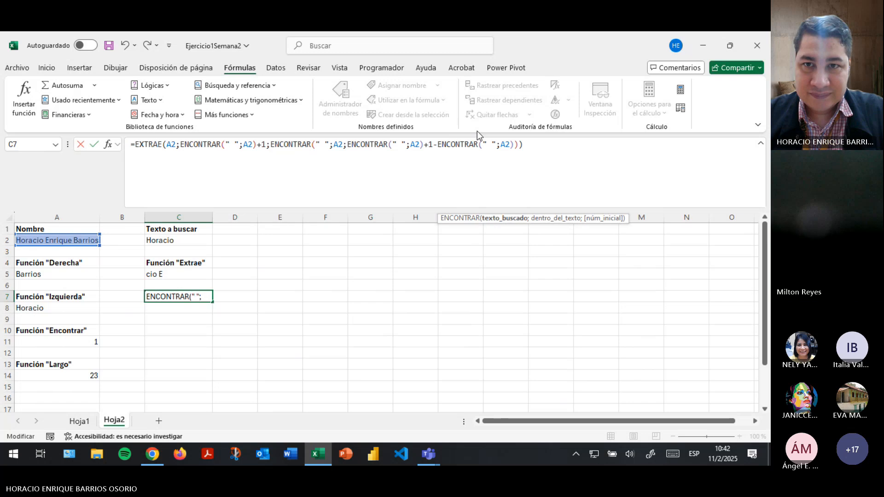
key("Right")
key("Right")
key("Right")
key("Right")
key("Right")
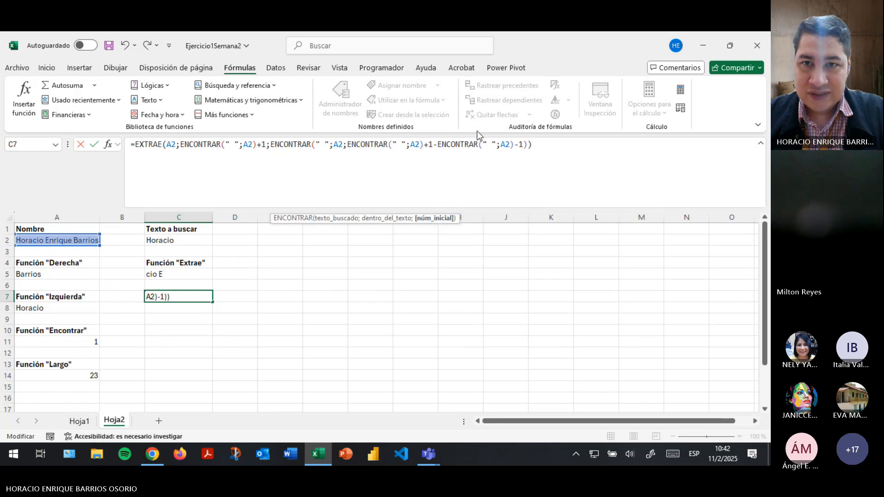
key("Return")
key("Up")
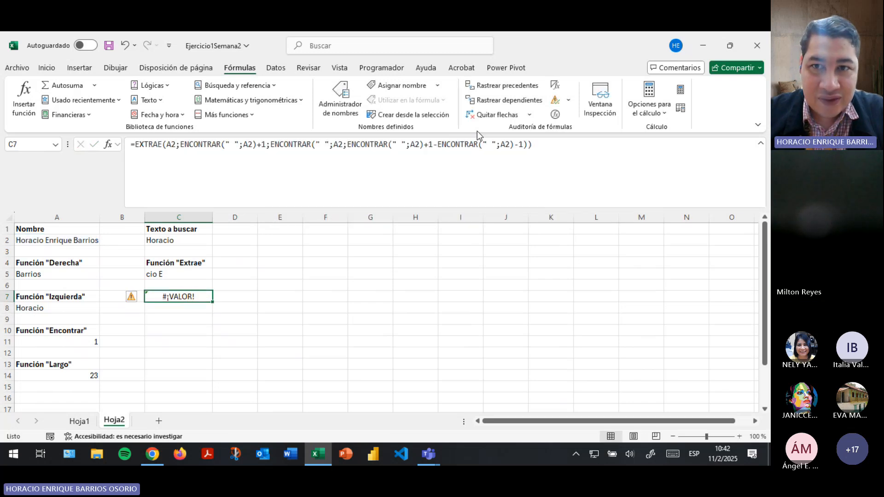
Add an opening parenthesis before C7's third ENCONTRAR, still getting #¡VALOR!, then show Hoja1.
left_click(427, 144)
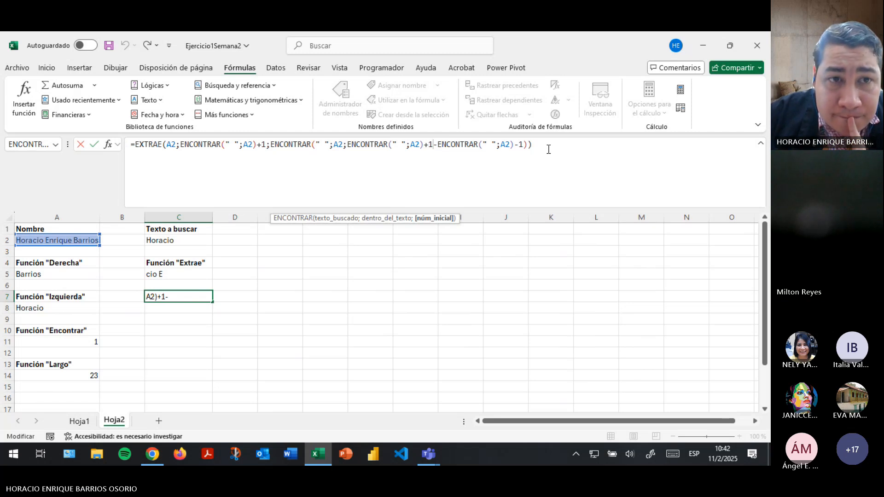
left_click(526, 143)
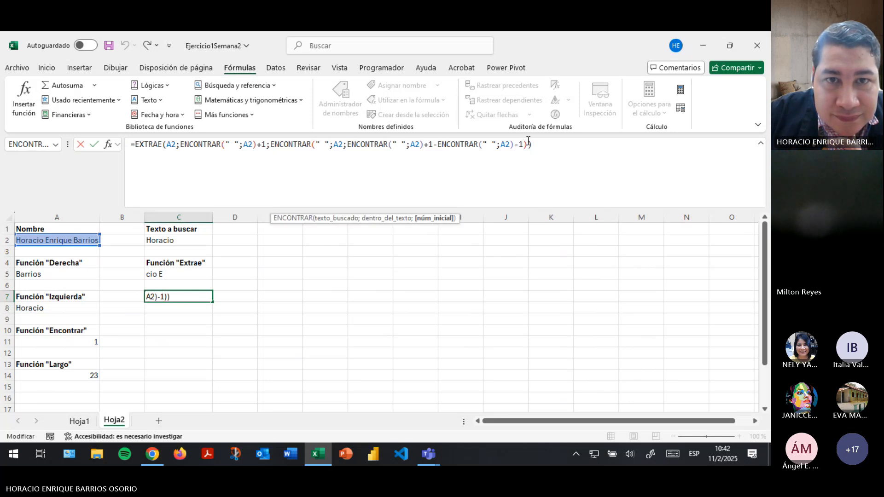
key("Left")
key("Left")
key("Left")
key("Left")
key("Left")
key("Left")
key("Left")
key("Left")
key("Left")
key("Left")
key("Left")
key("Left")
key("Left")
key("Left")
key("Left")
key("Left")
key("Left")
key("Left")
key("Left")
key("Left")
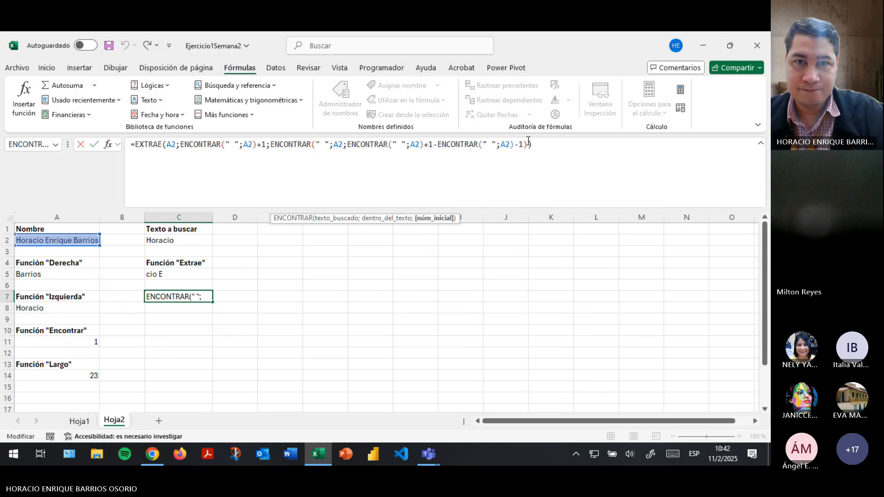
type("E")
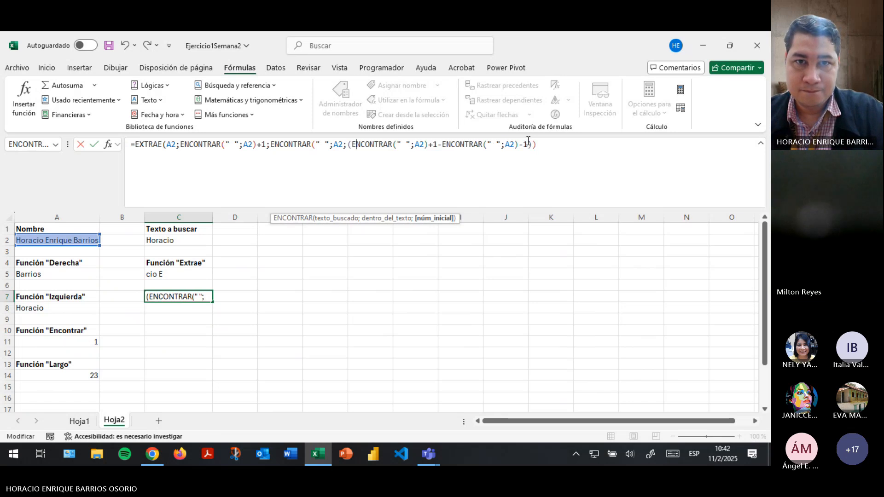
key("Right")
key("Right")
key("Right")
key("Right")
key("Right")
key("Right")
key("Right")
key("Right")
key("Right")
key("Right")
key("Right")
key("Right")
key("Right")
key("Right")
key("Right")
key("Right")
key("Right")
key("Right")
key("Right")
key("Right")
key("Right")
key("Right")
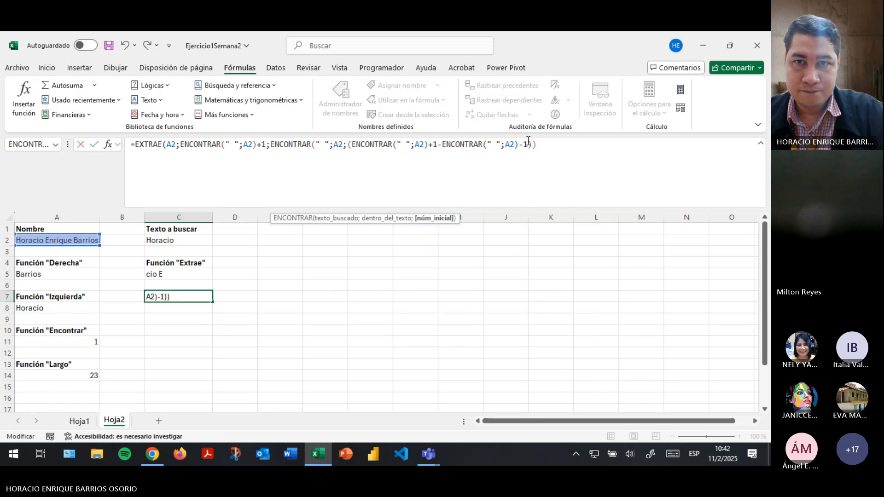
key("Return")
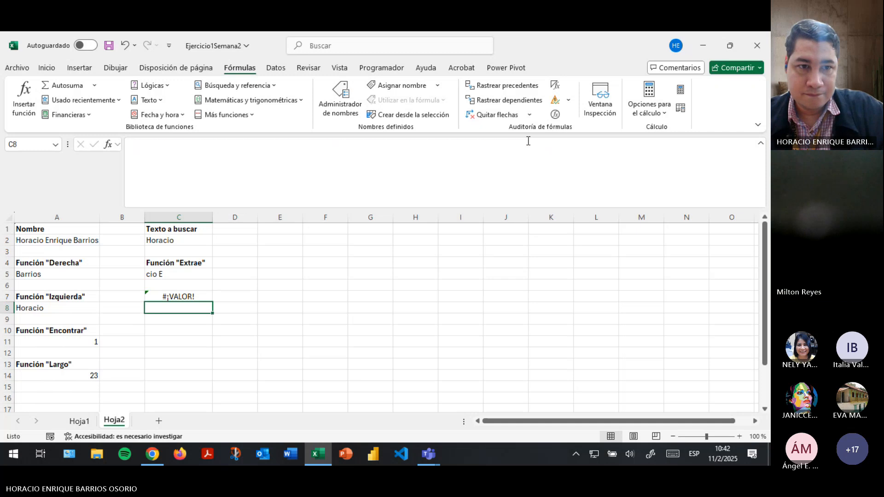
key("Up")
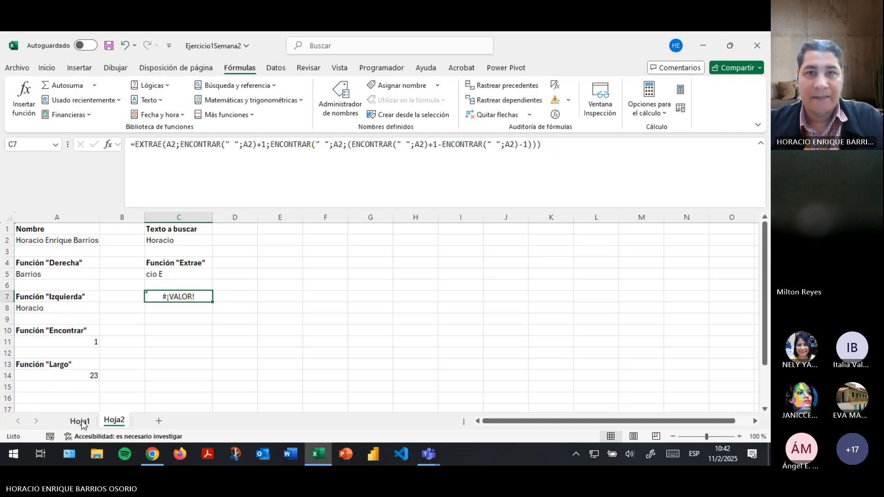
left_click(79, 421)
Highlight the ENCONTRAR(" ";...)+1 start-position argument in H2's formula, then switch to the Teams chat.
left_click(338, 161)
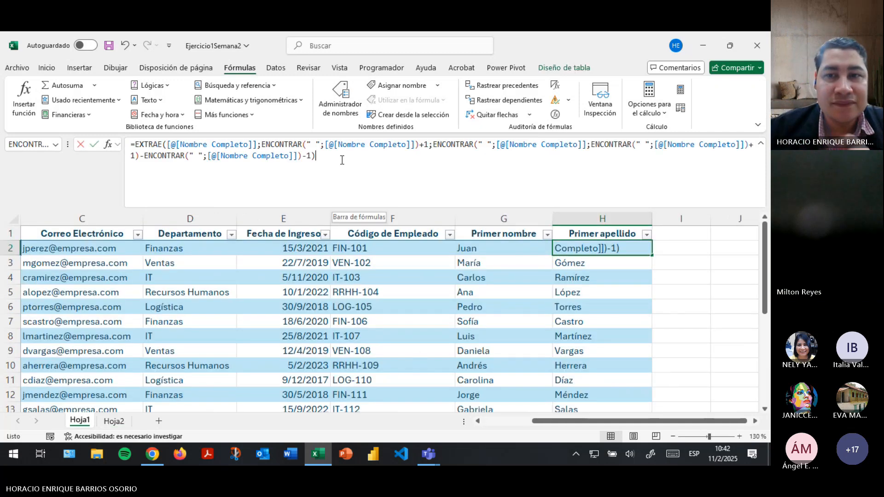
left_click(285, 145)
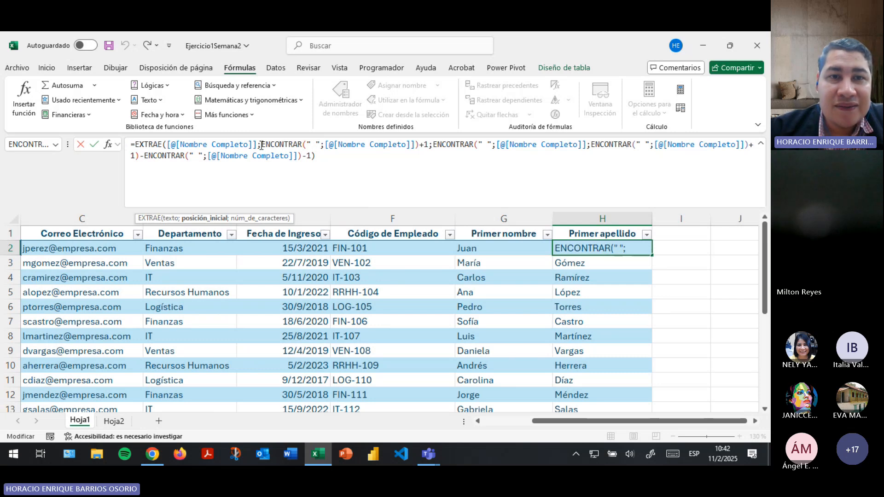
left_click_drag(261, 145, 423, 149)
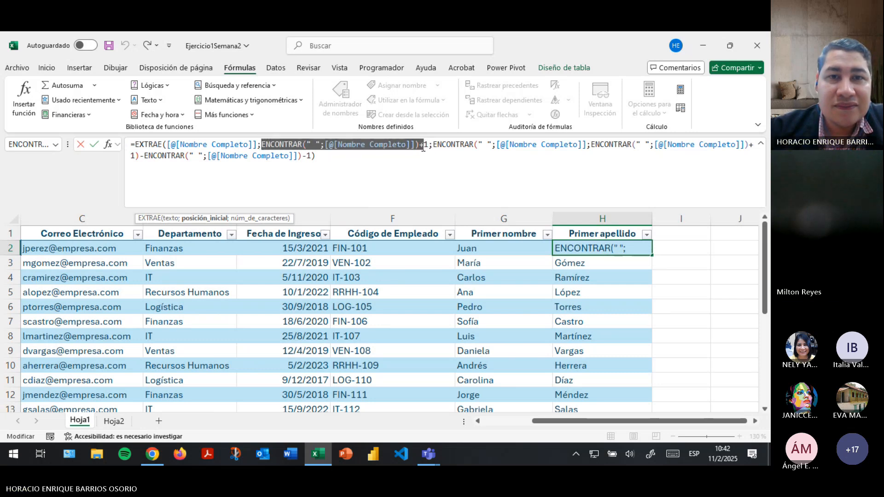
left_click(401, 147)
left_click(471, 147)
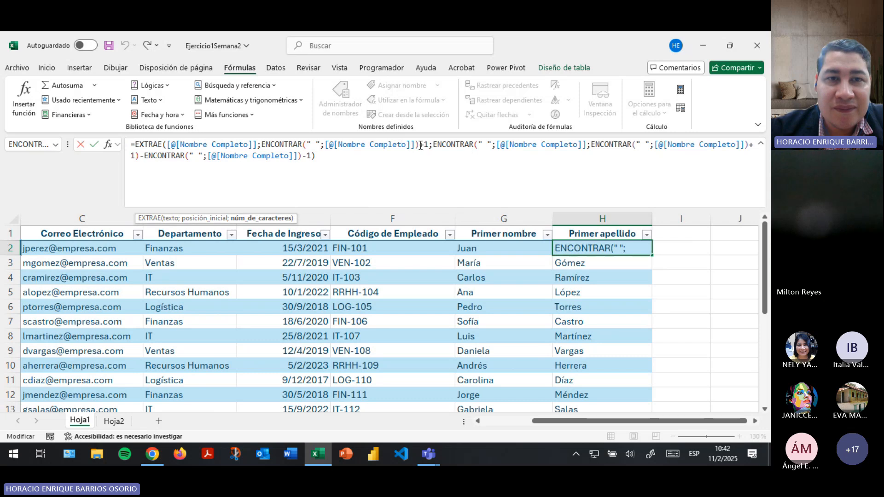
left_click_drag(262, 146, 429, 145)
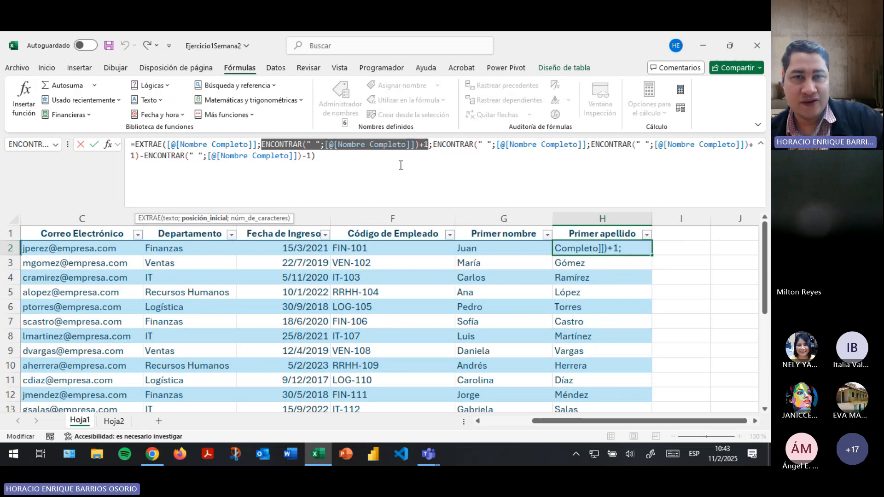
key("alt+Tab")
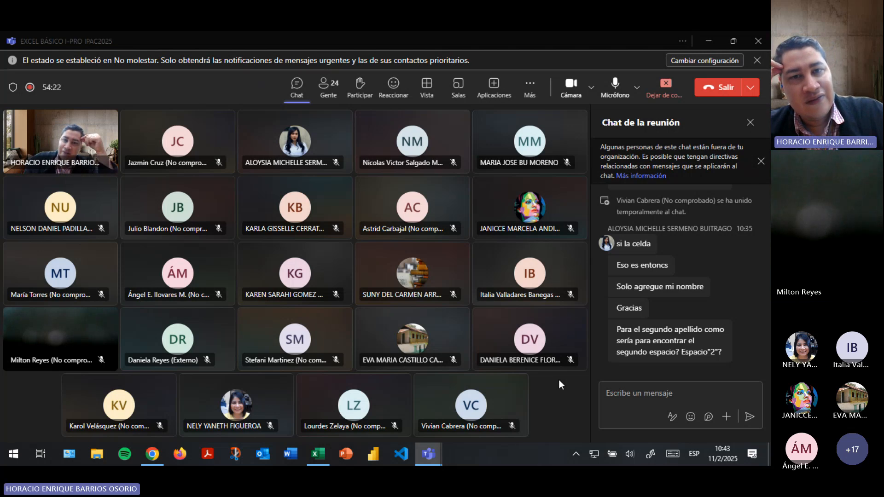
Back in Excel, re-highlight H2's start-position argument, then check the Teams chat again.
key("alt+Tab")
key("alt+Tab")
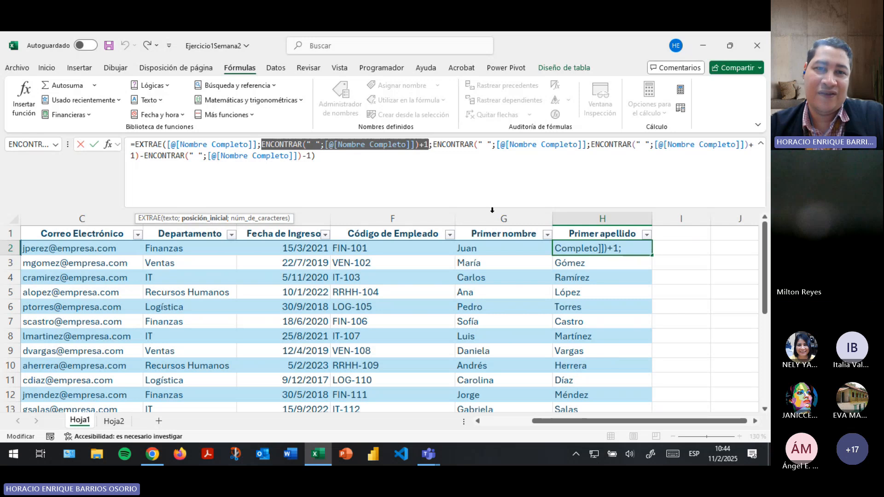
left_click(388, 161)
left_click_drag(261, 145, 629, 153)
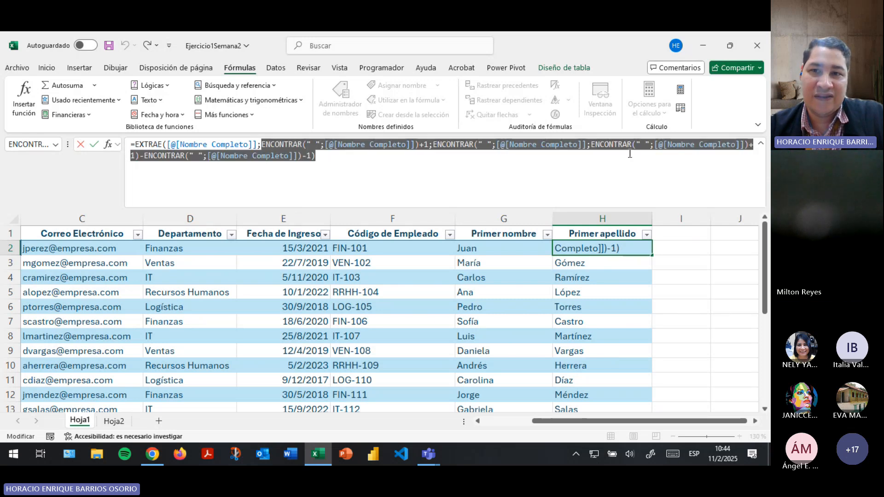
left_click(358, 168)
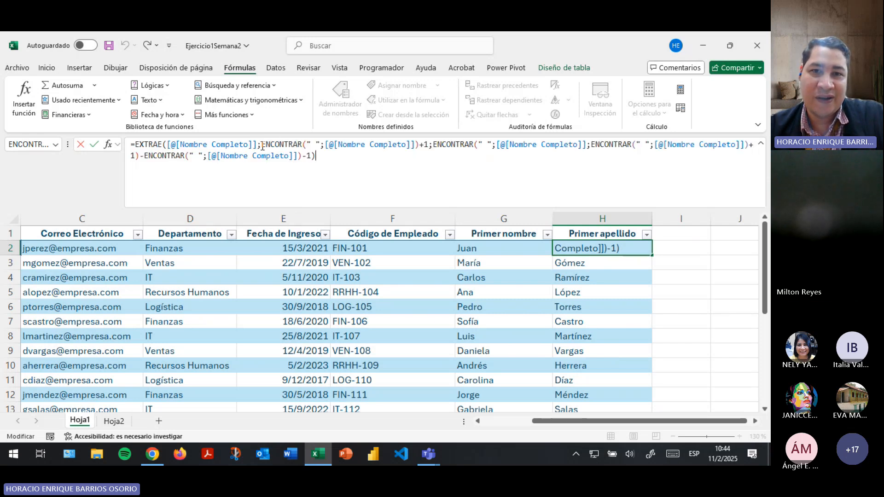
left_click_drag(262, 144, 430, 145)
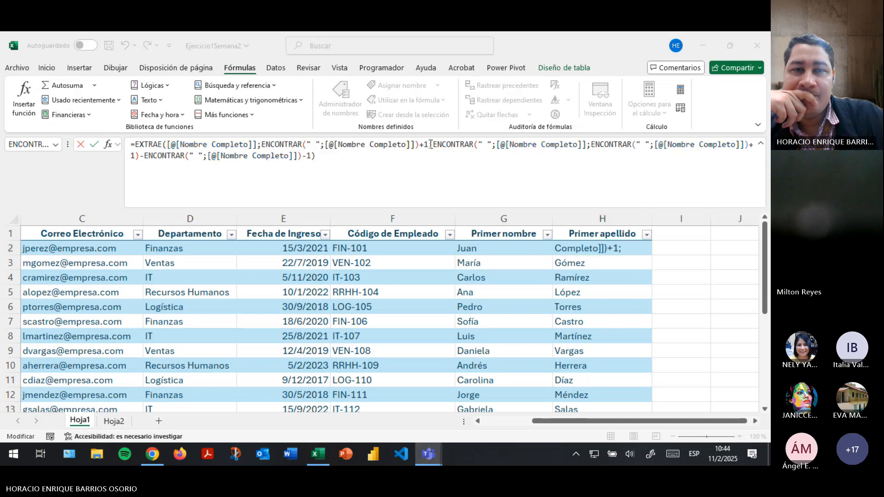
key("alt+Tab")
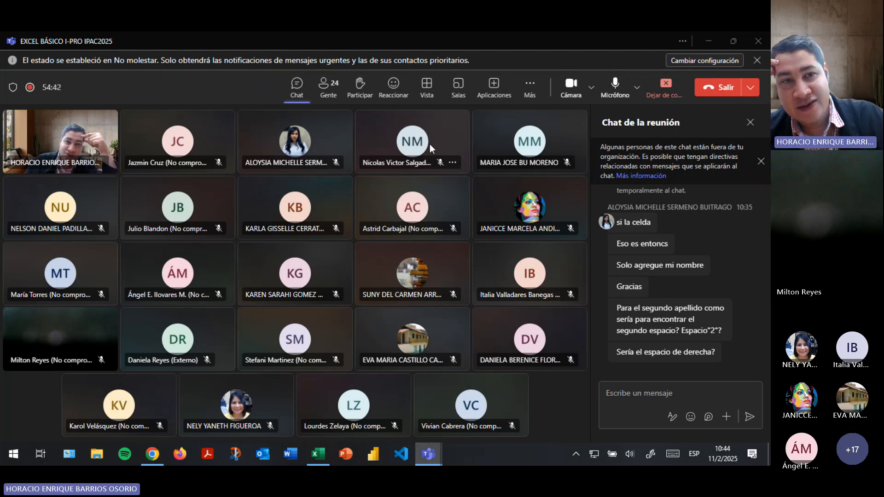
key("alt+Tab")
key("alt+Tab")
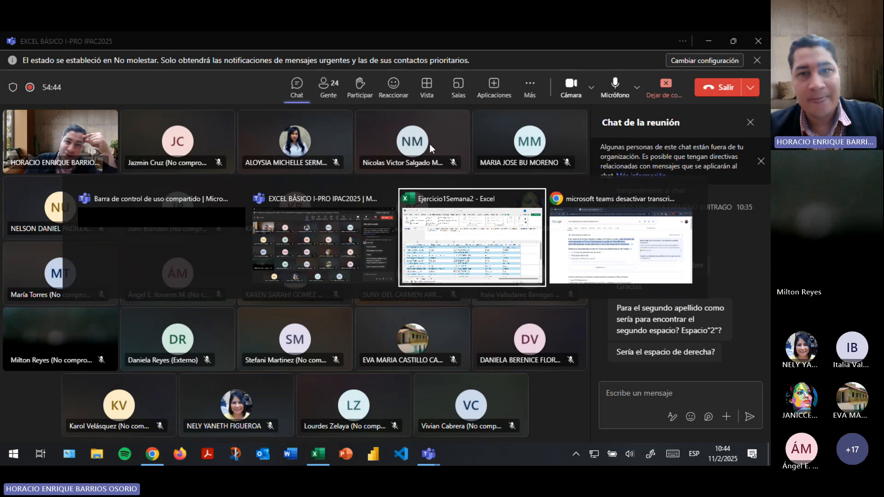
key("Return")
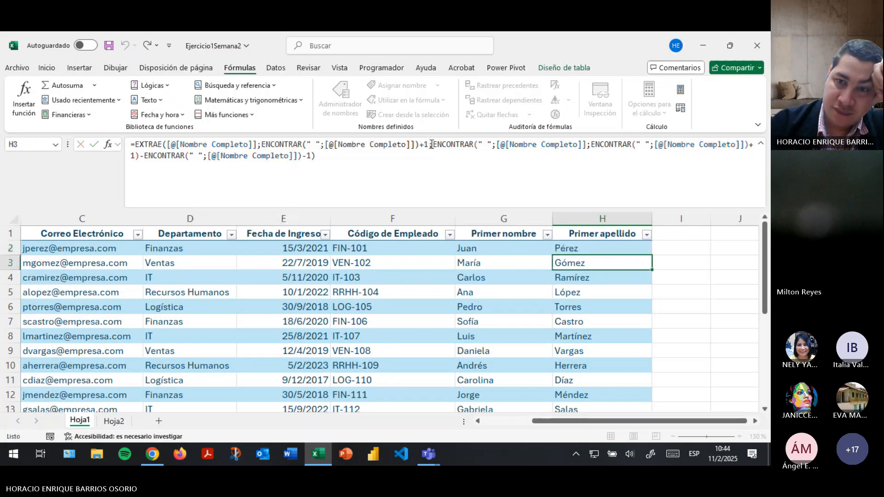
left_click_drag(592, 419, 543, 420)
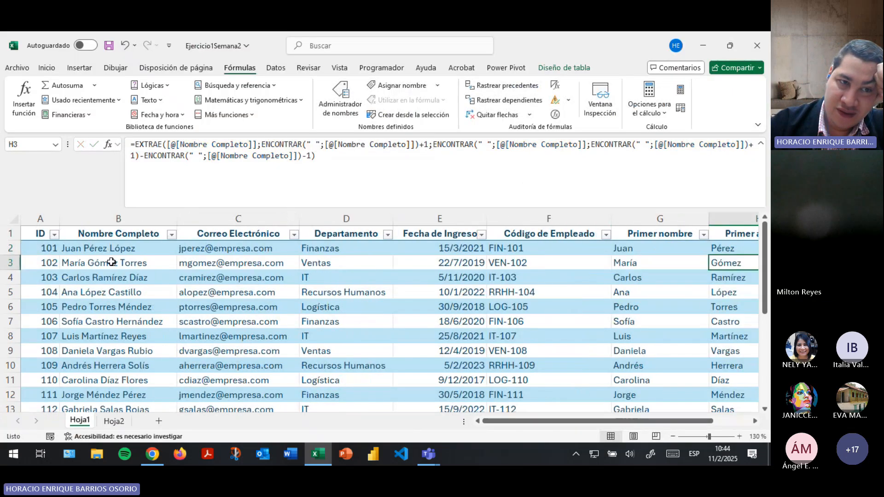
left_click(117, 249)
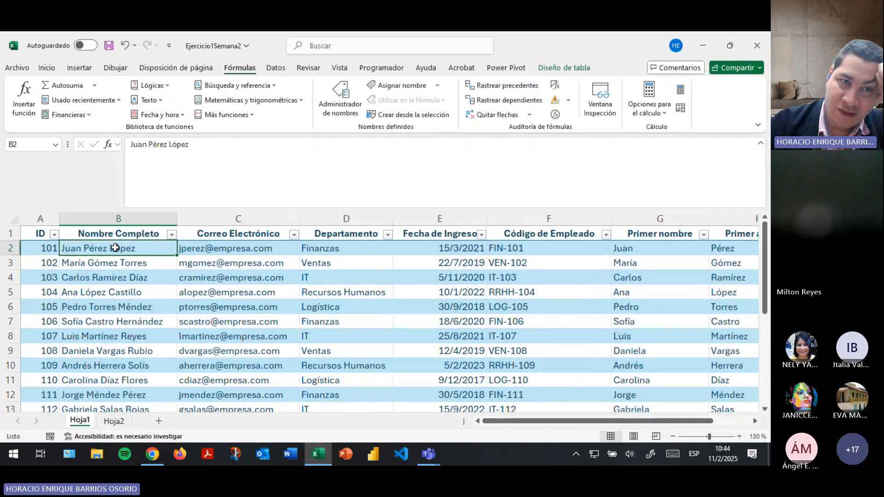
left_click(148, 145)
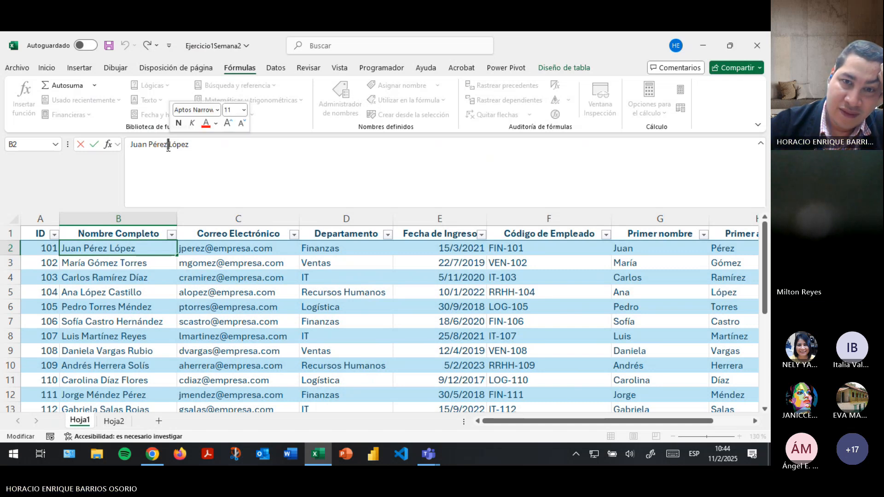
key("Return")
left_click(90, 248)
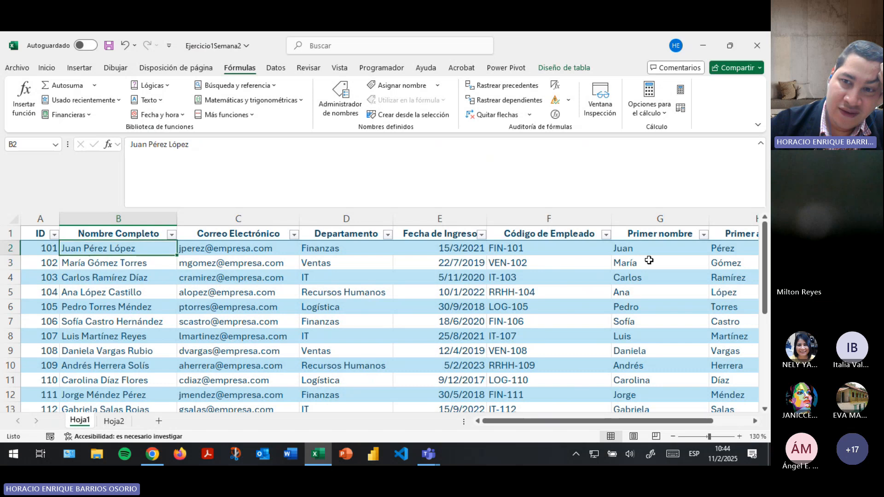
left_click(645, 248)
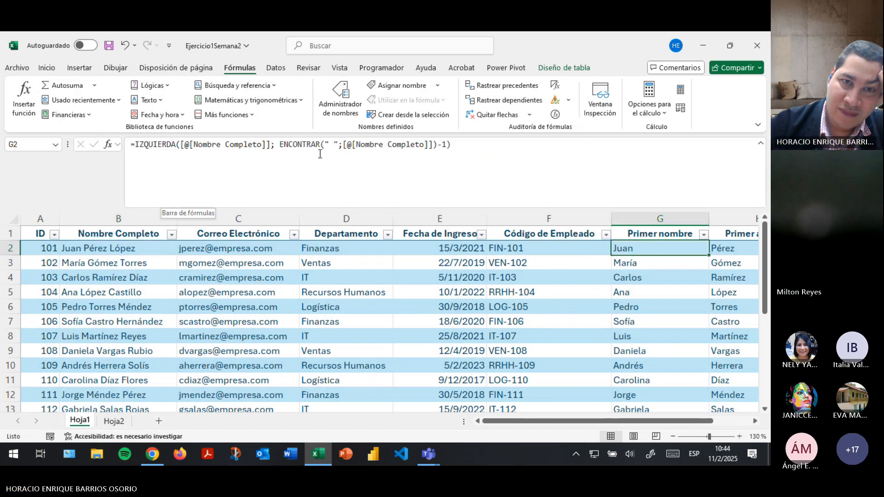
left_click(289, 144)
mouse_move(280, 145)
left_mouse_down()
mouse_move(454, 145)
mouse_move(282, 146)
left_mouse_up()
left_click(446, 146)
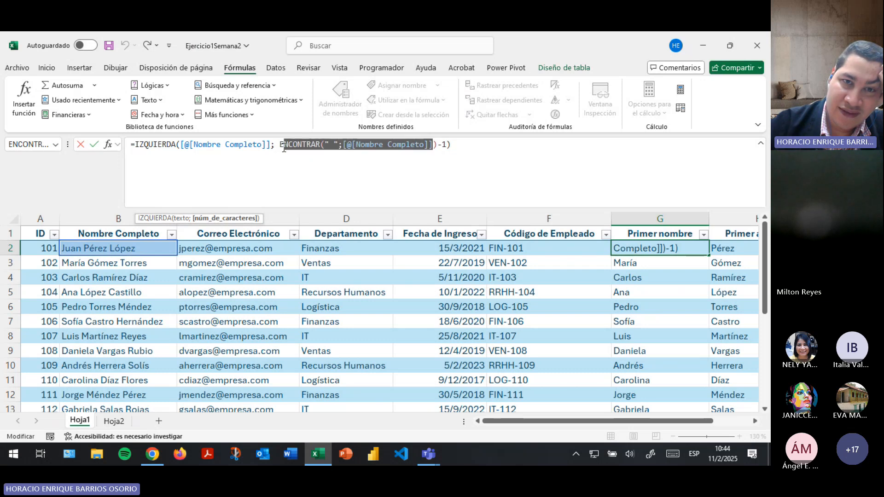
key("Return")
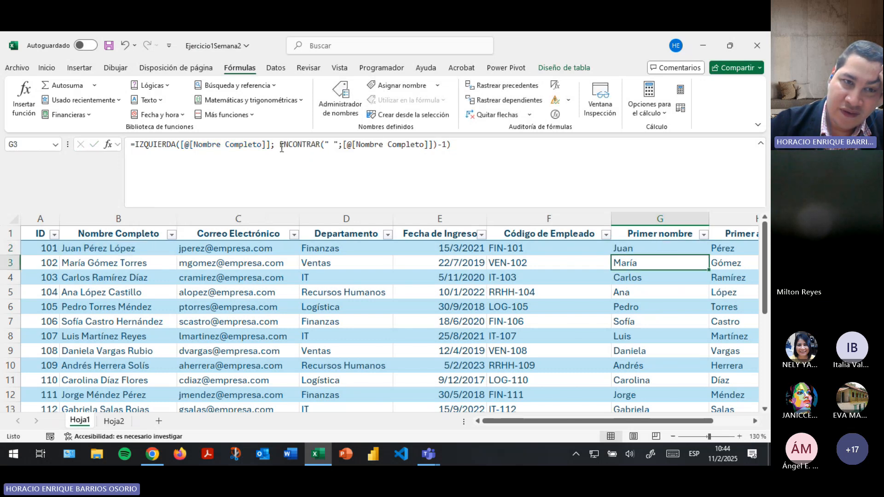
left_click(111, 247)
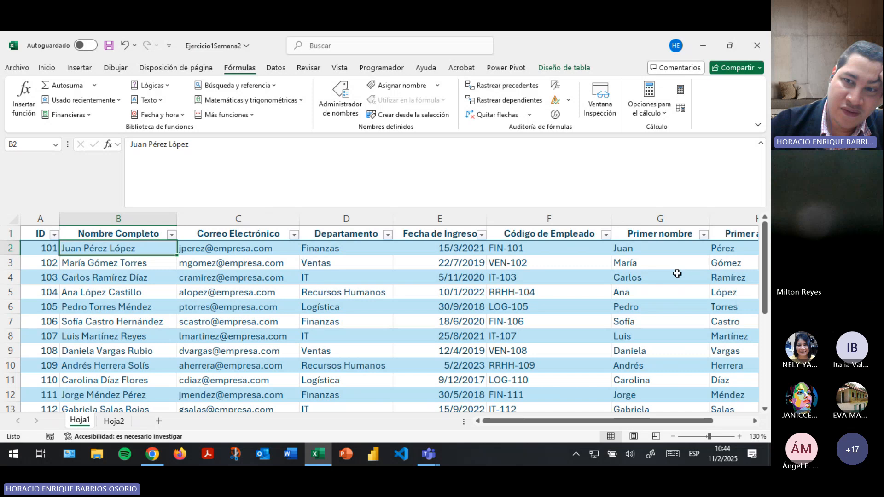
left_click(636, 249)
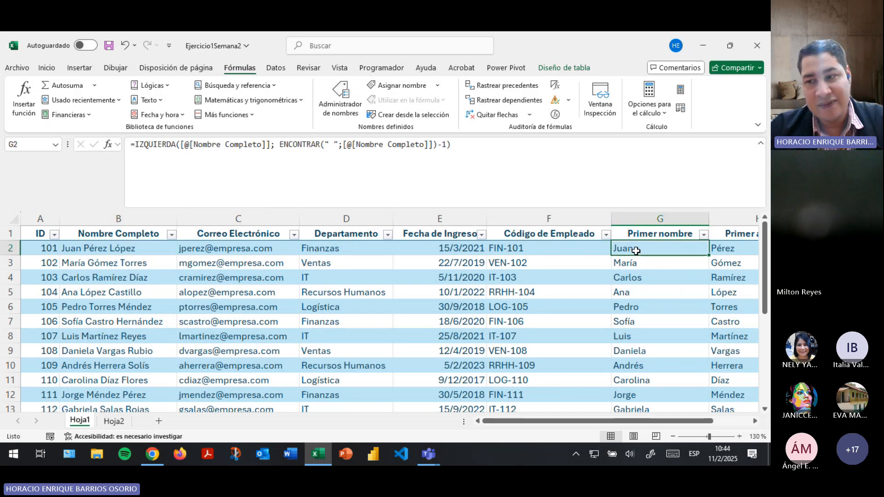
key("alt+Tab")
key("alt+Tab")
key("Tab")
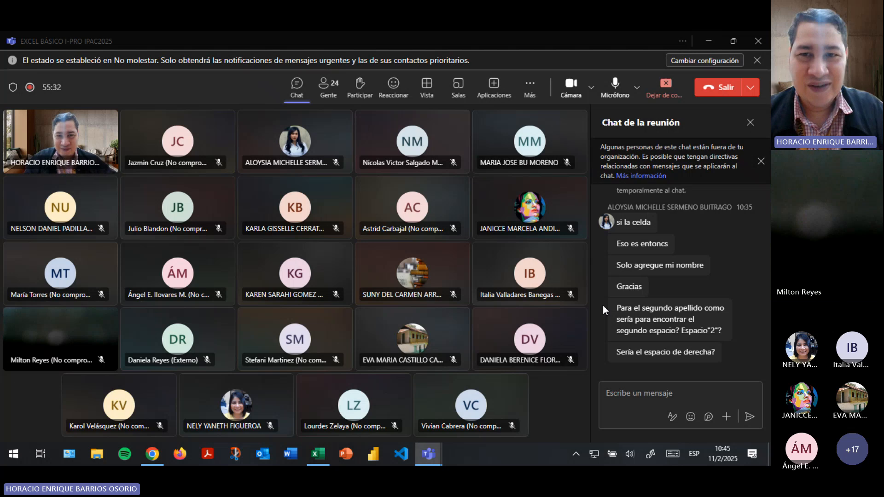
key("alt+Tab")
key("alt+Tab")
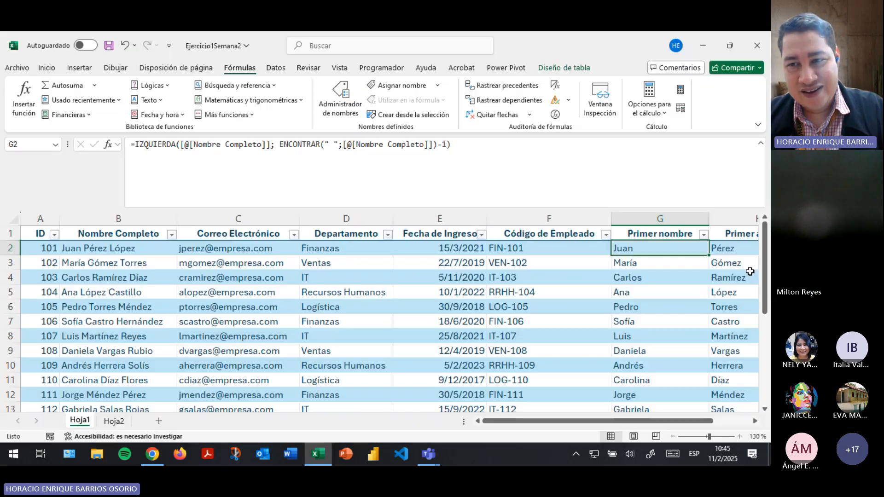
left_click_drag(651, 422, 688, 421)
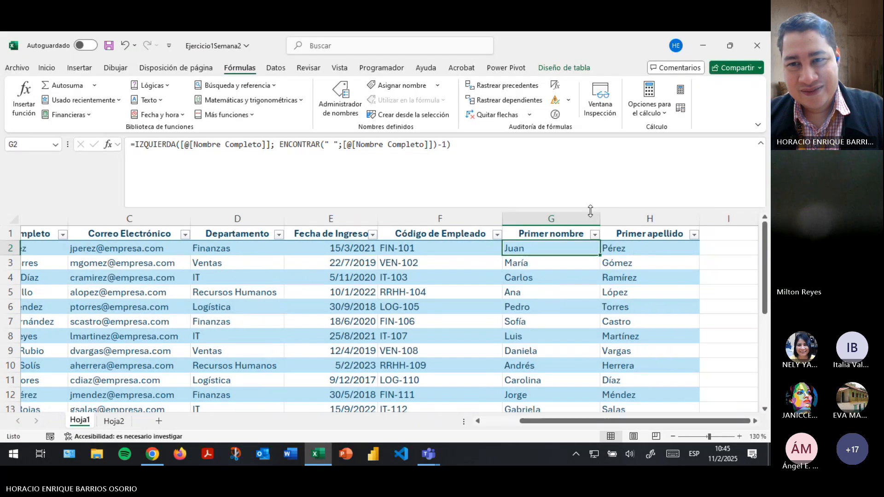
Highlight the ENCONTRAR(...)+1 start-position argument in H2's formula, then bring the Teams chat forward.
left_click(638, 253)
left_click(511, 146)
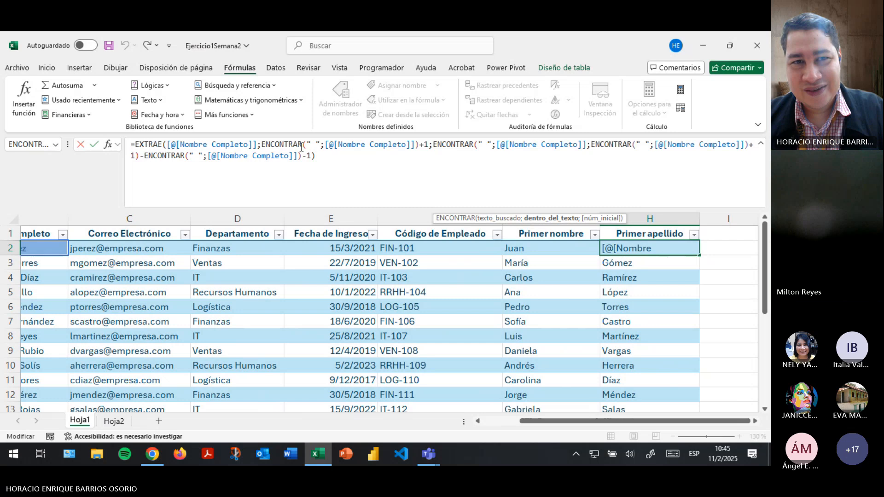
left_click_drag(261, 145, 430, 145)
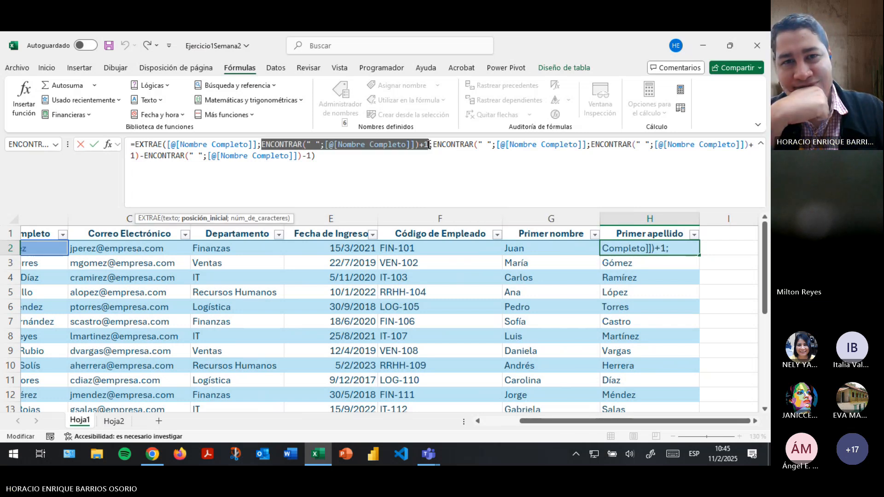
key("alt+Tab")
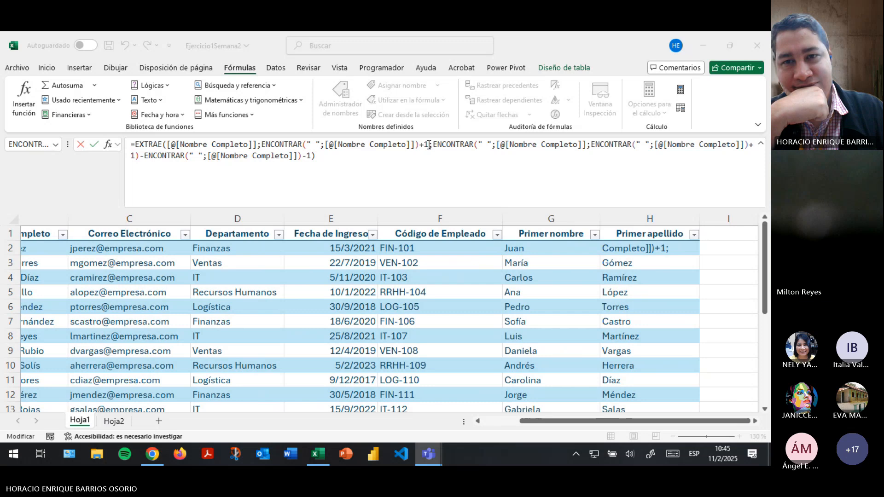
key("alt+Tab")
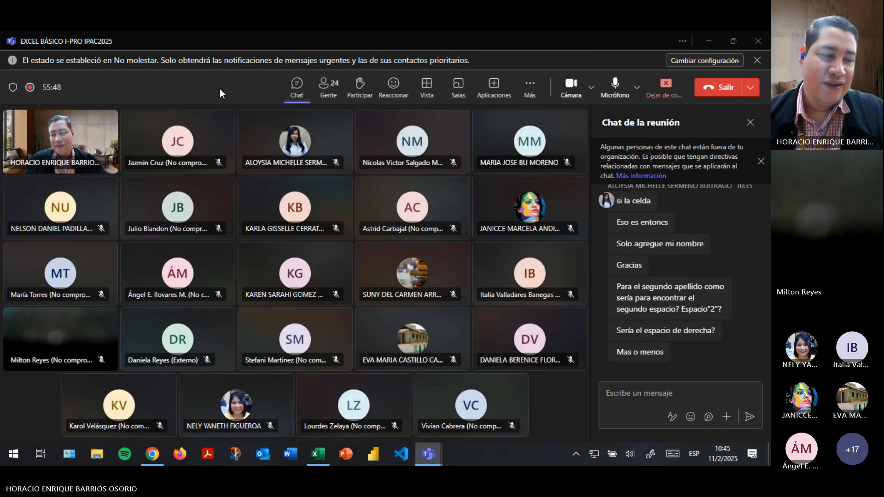
key("alt+Tab")
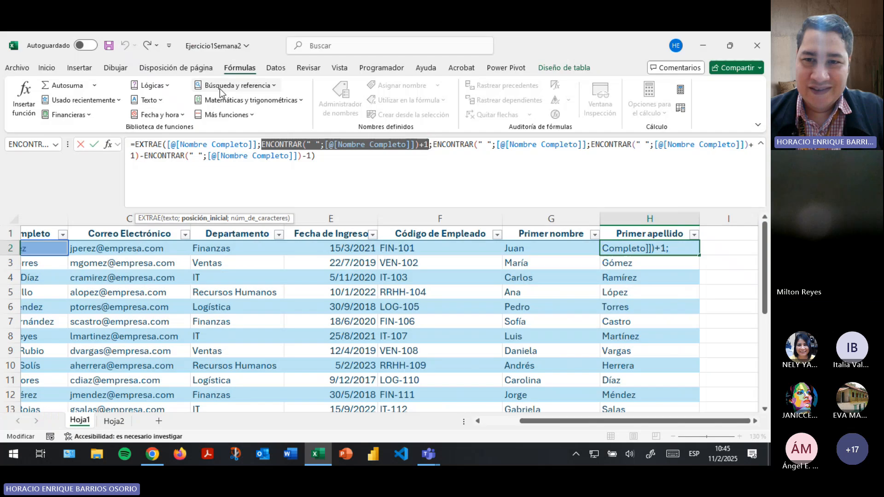
key("alt+Tab")
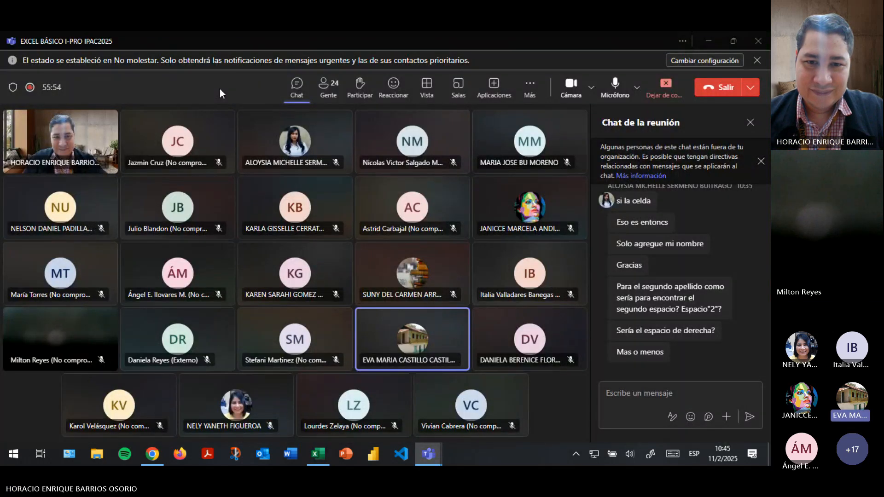
key("alt+Tab")
key("Tab")
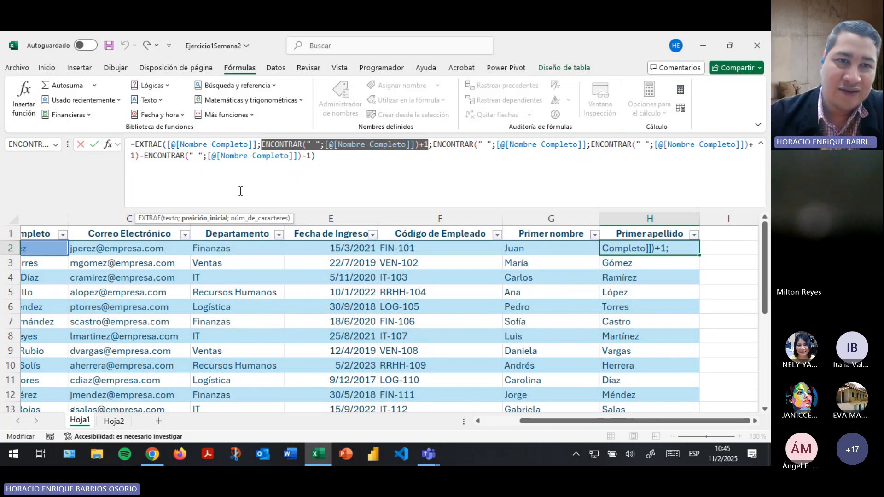
Highlight H2's arguments in turn: the full-name text, the first-space search and the length calculation.
left_click(153, 147)
left_click(137, 148)
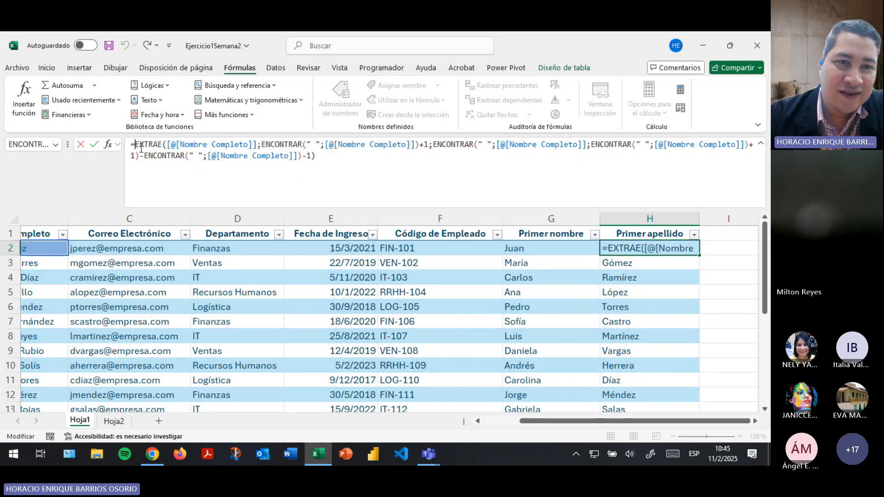
left_click(271, 146)
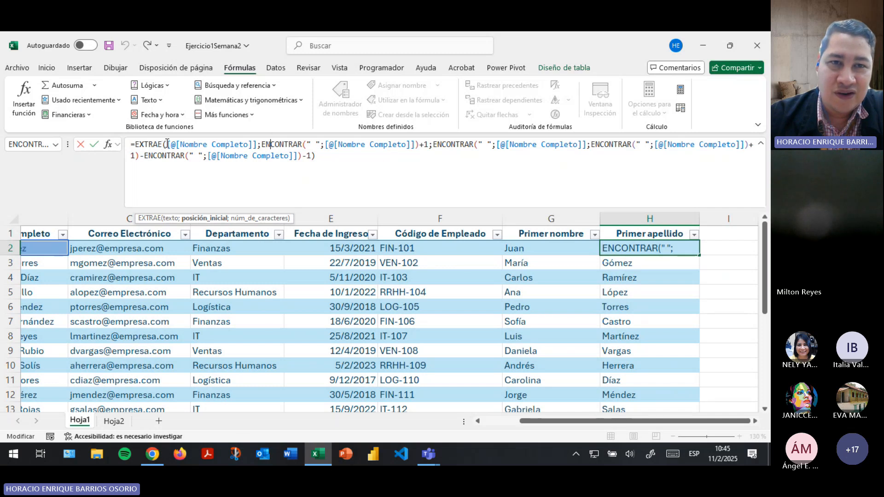
left_click_drag(168, 144, 430, 143)
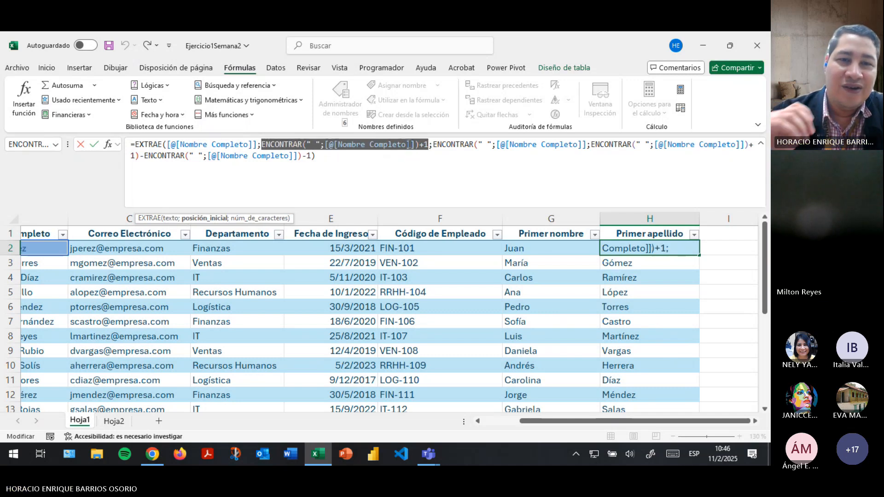
left_click(407, 144)
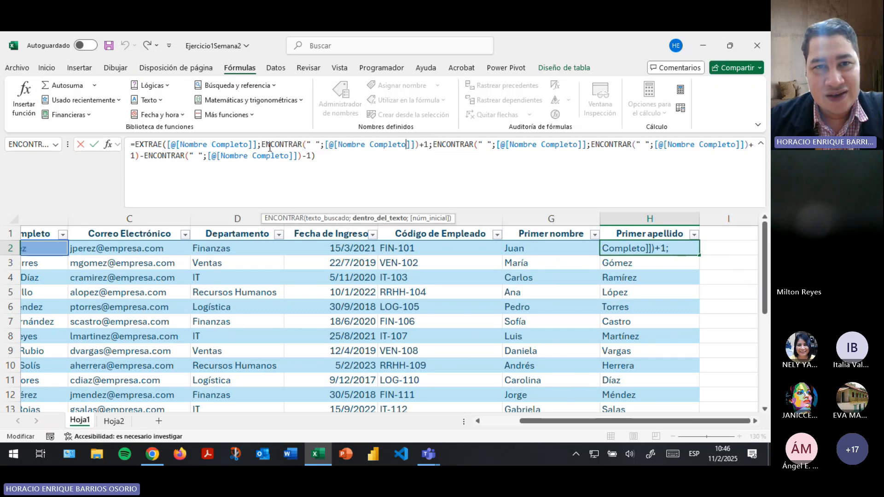
left_click_drag(261, 145, 421, 144)
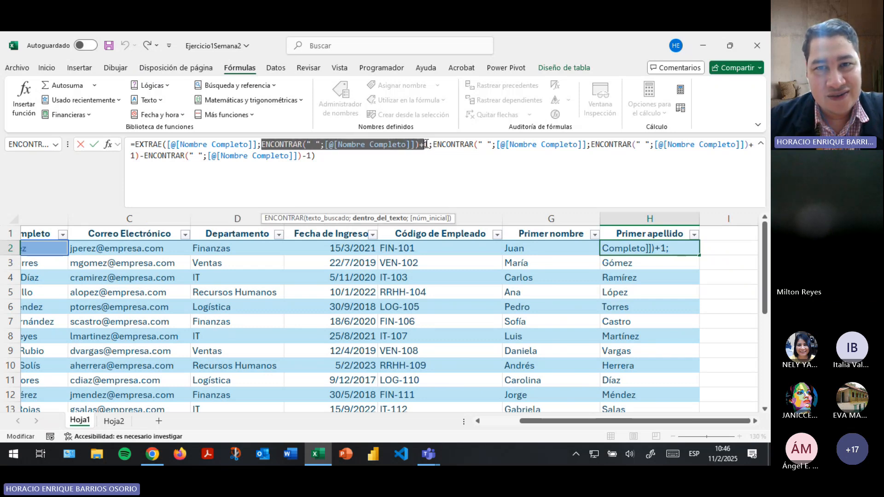
left_click(442, 160)
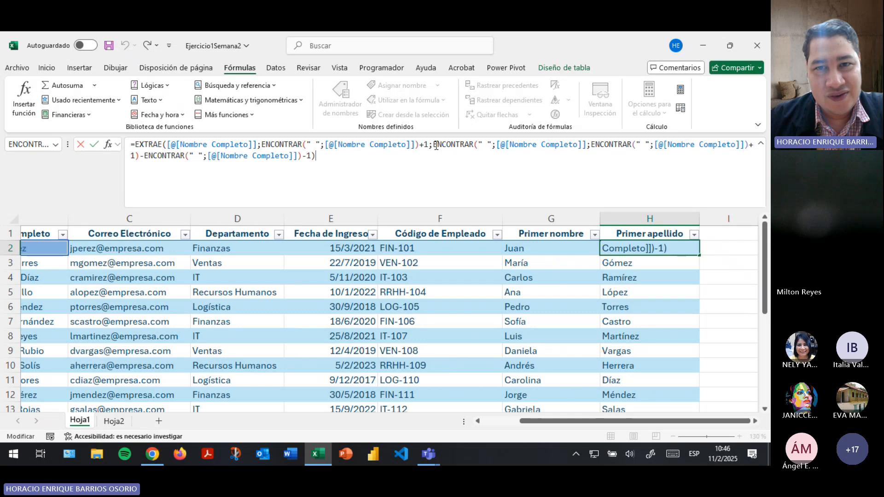
left_click_drag(433, 145, 365, 165)
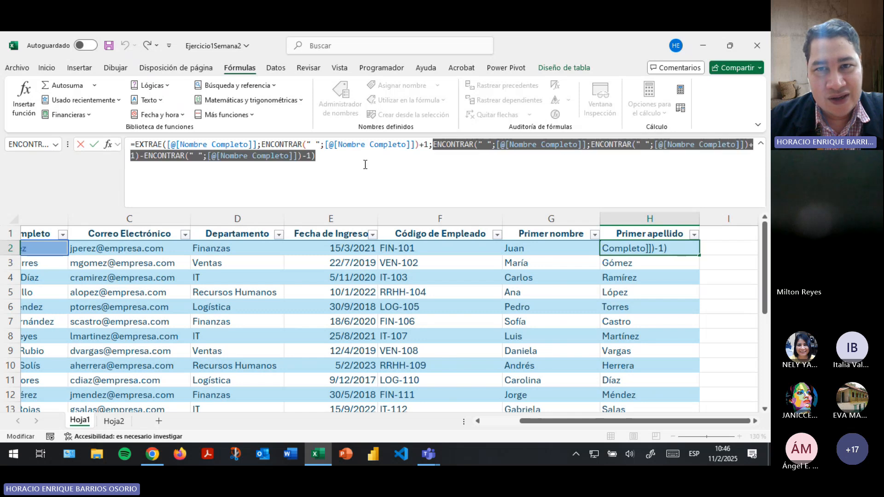
left_click(472, 168)
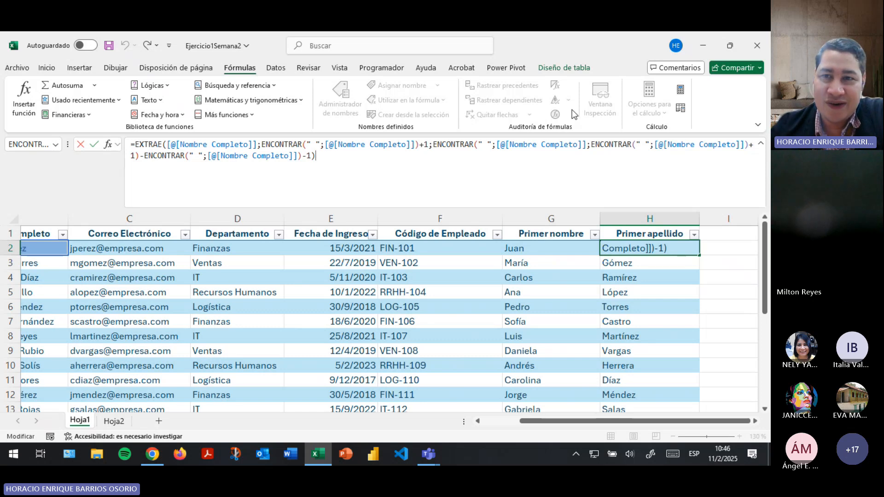
left_click_drag(587, 145, 600, 160)
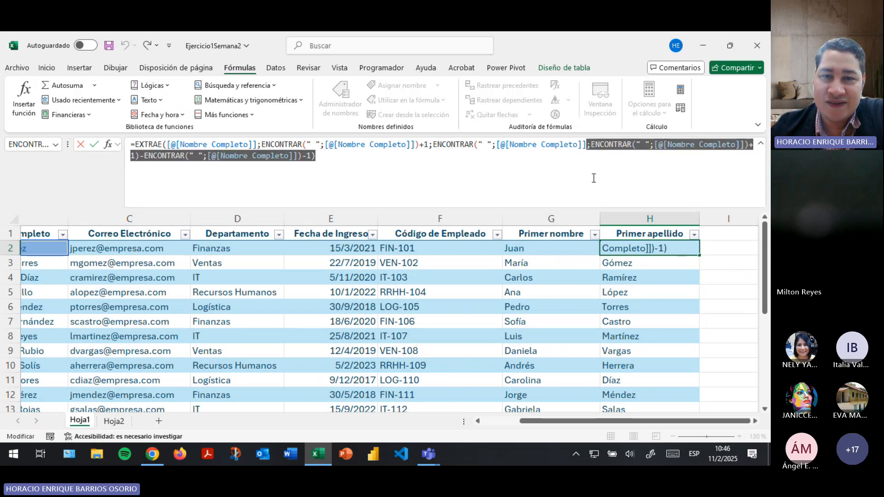
Close the second ENCONTRAR and subtract 1 in the Primer apellido formula's length argument.
key("BackSpace")
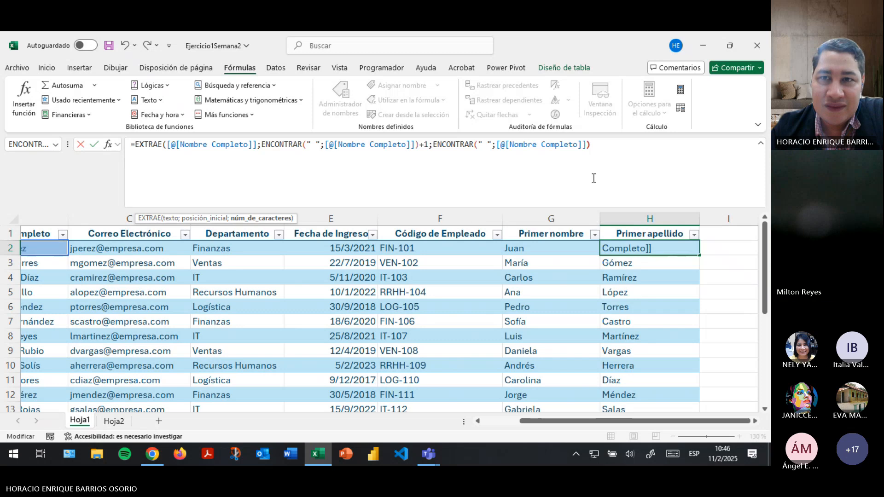
type(")")
key("Left")
key("Left")
key("Left")
key("Left")
key("Left")
key("Left")
key("Left")
key("Left")
key("Left")
key("Left")
key("Left")
key("Left")
key("Left")
key("Left")
key("Left")
key("Left")
key("Left")
key("Left")
key("Left")
key("Left")
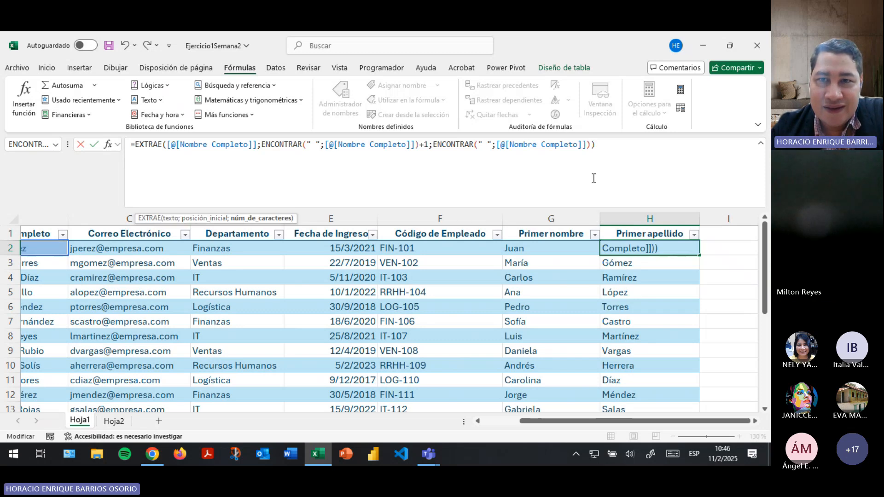
key("Right")
key("Right")
key("Right")
key("Right")
key("Right")
key("Right")
key("Right")
key("Right")
key("Right")
key("Right")
key("Right")
key("Right")
key("Right")
key("Right")
key("Right")
key("Right")
key("Right")
key("Right")
key("Right")
key("Right")
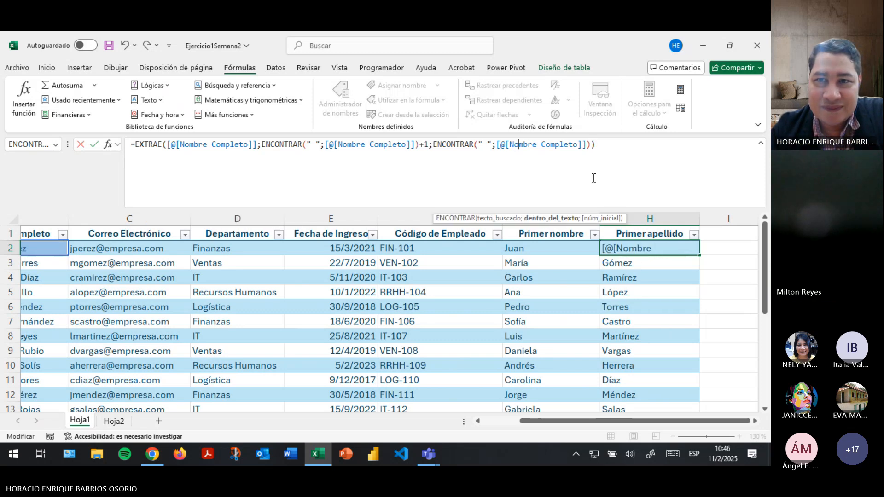
key("Right")
key("Right")
key("Right")
type("-1")
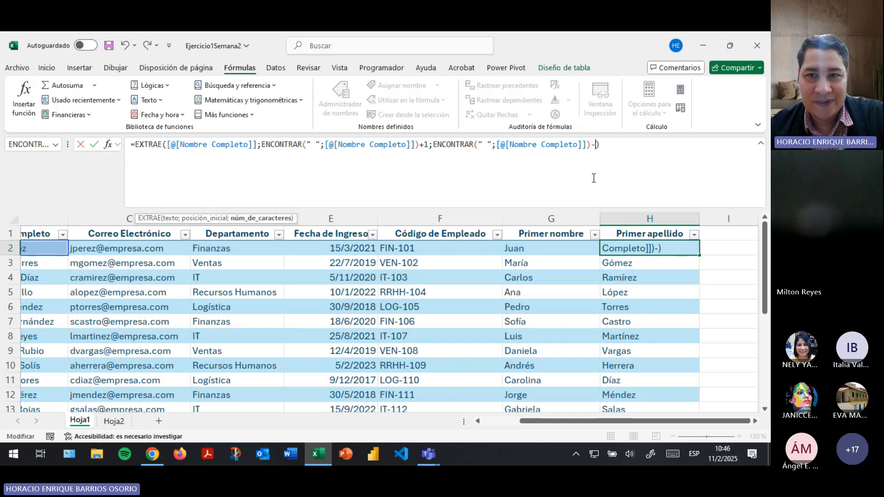
key("Return")
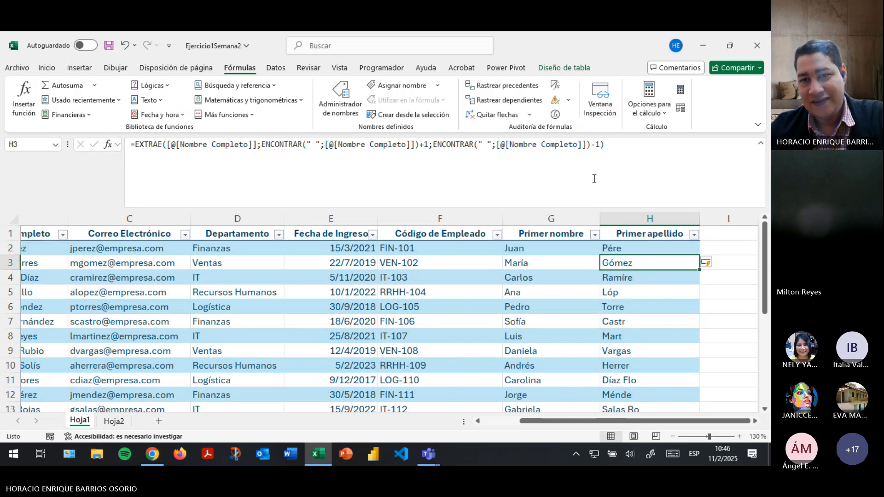
Check the clipped surnames down column H, such as Pére, Ramíre and Lóp.
scroll(691, 306, "down", 1)
scroll(687, 318, "up", 1)
left_click(631, 249)
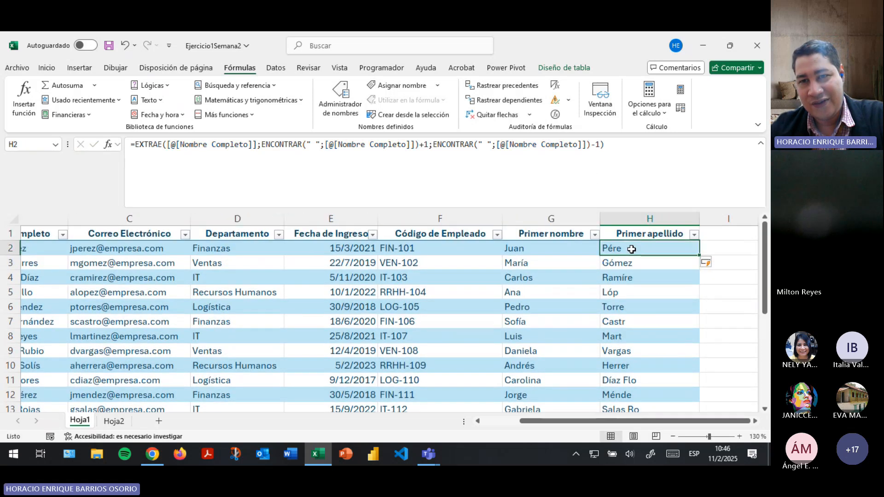
left_click(629, 263)
left_click(629, 278)
left_click(628, 293)
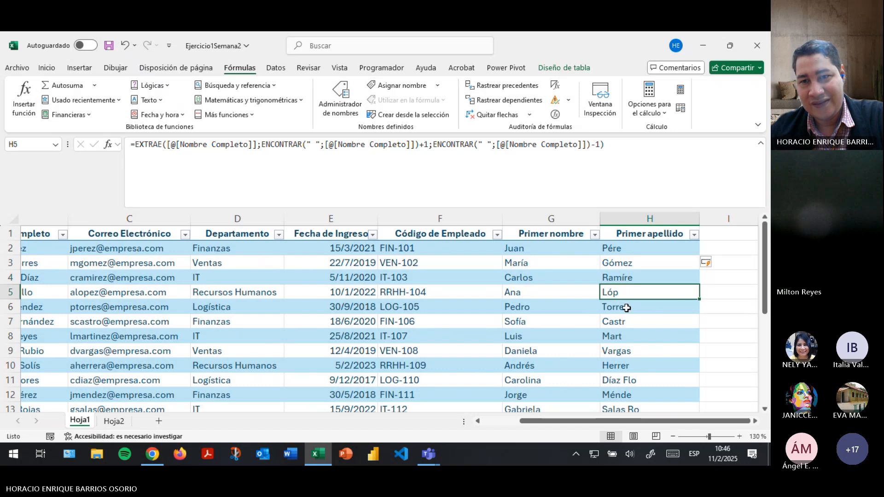
left_click(627, 308)
left_click(627, 337)
left_click(628, 351)
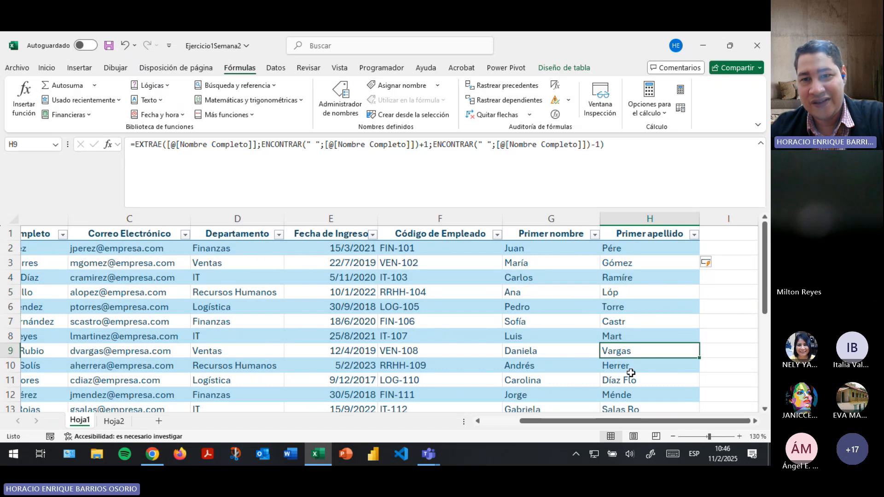
left_click(631, 374)
left_click(638, 254)
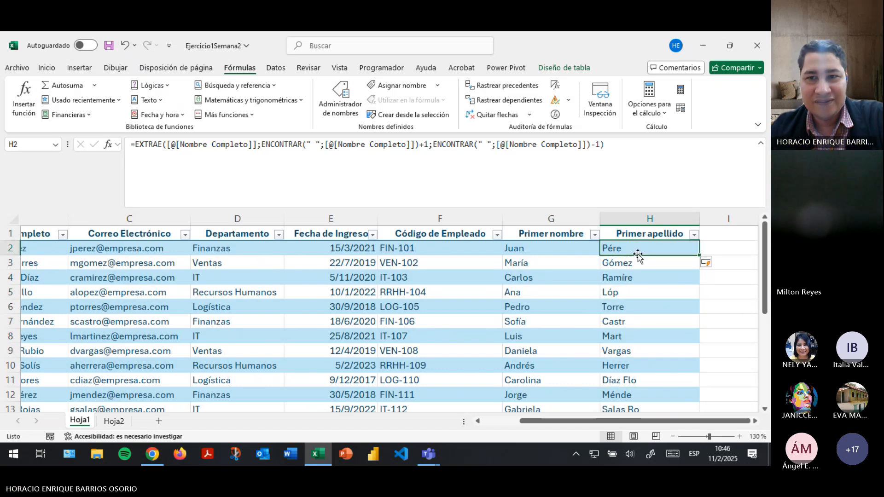
Review the second ENCONTRAR call in H2's formula, leaving it unchanged.
left_click(433, 145)
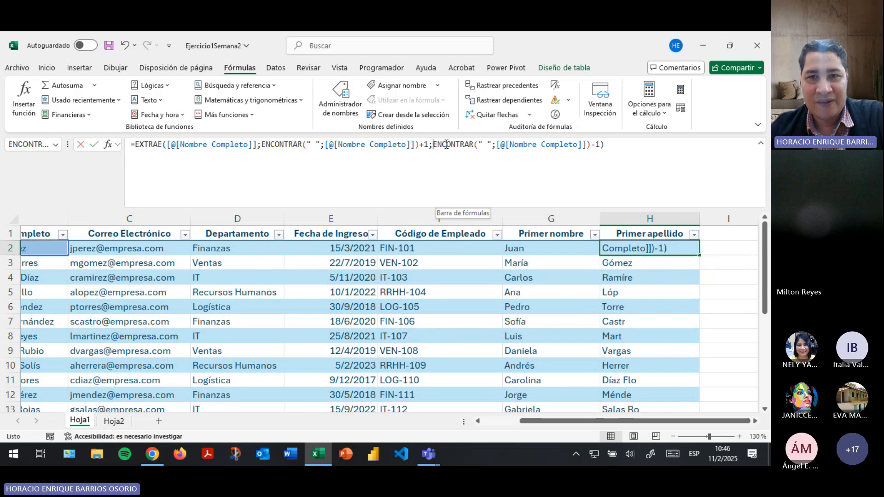
left_click_drag(446, 145, 586, 147)
left_click(502, 146)
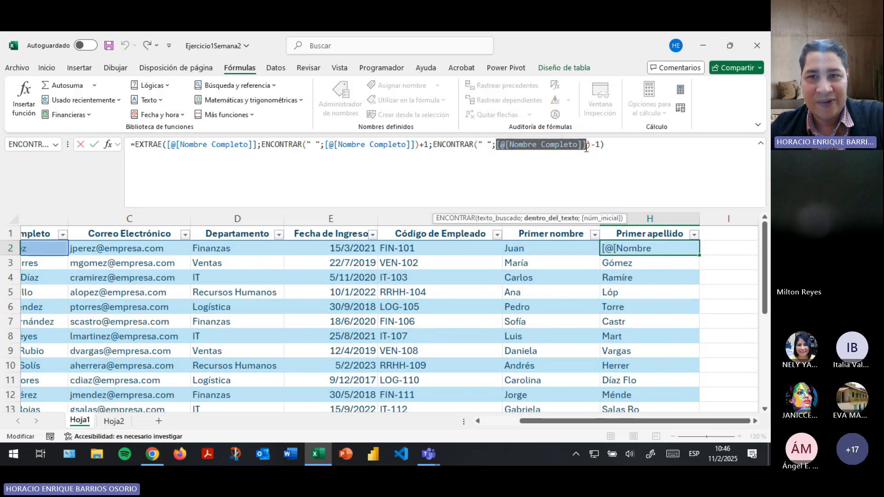
left_click(601, 146)
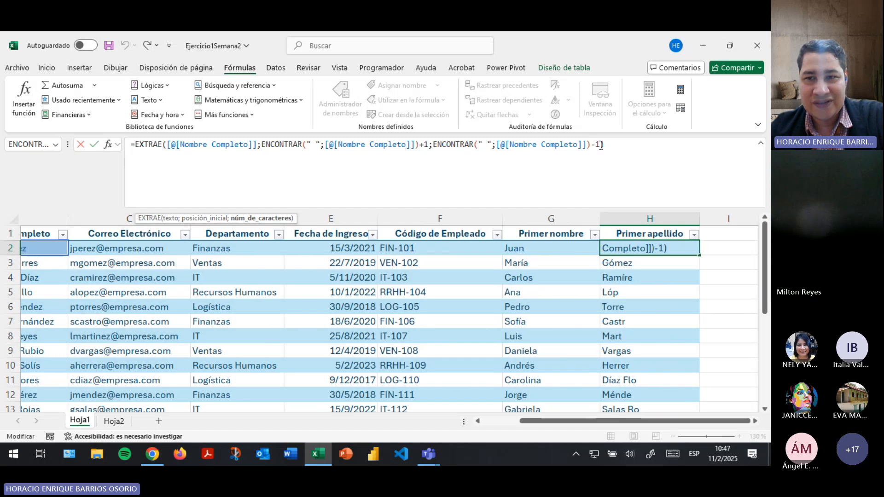
key("Return")
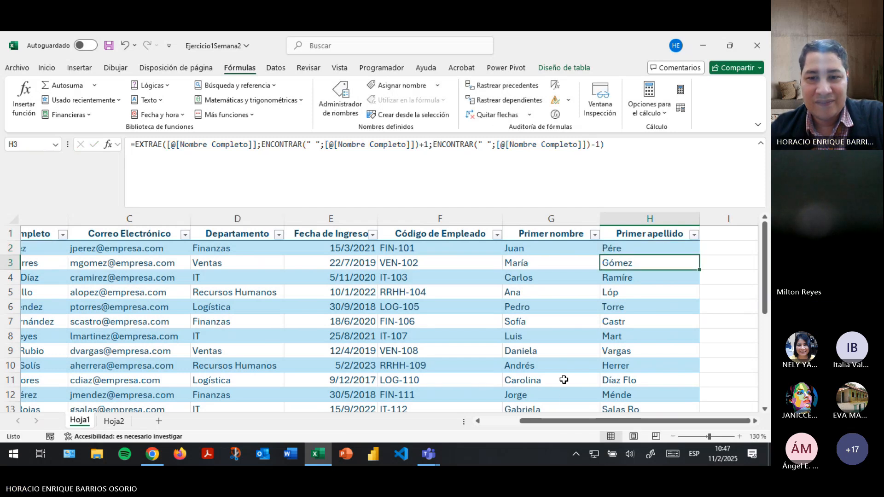
left_click_drag(564, 421, 527, 421)
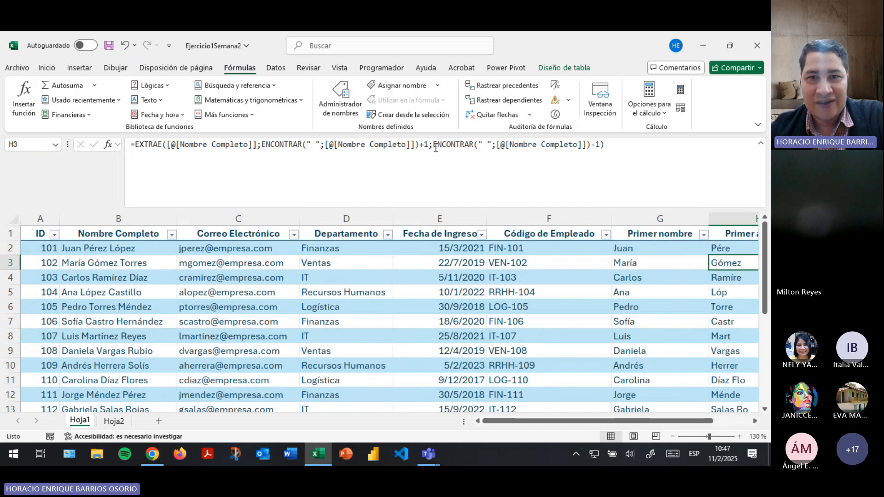
left_click_drag(433, 145, 604, 144)
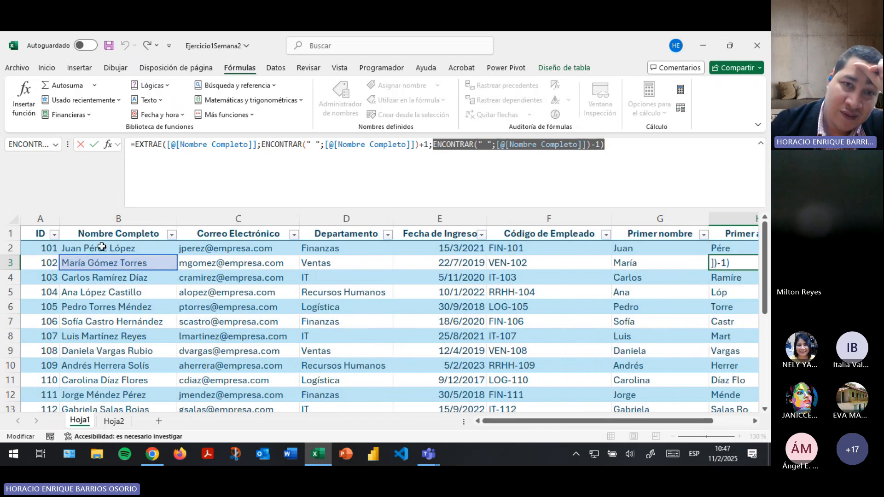
Review the first ENCONTRAR and EXTRAE's whole length argument in H2's formula without changing it.
left_click(308, 152)
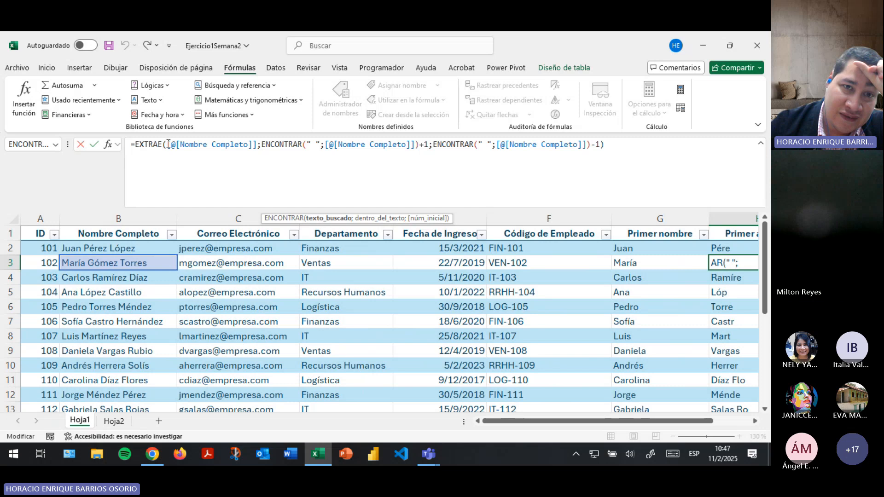
left_click_drag(169, 144, 316, 146)
left_click(272, 146)
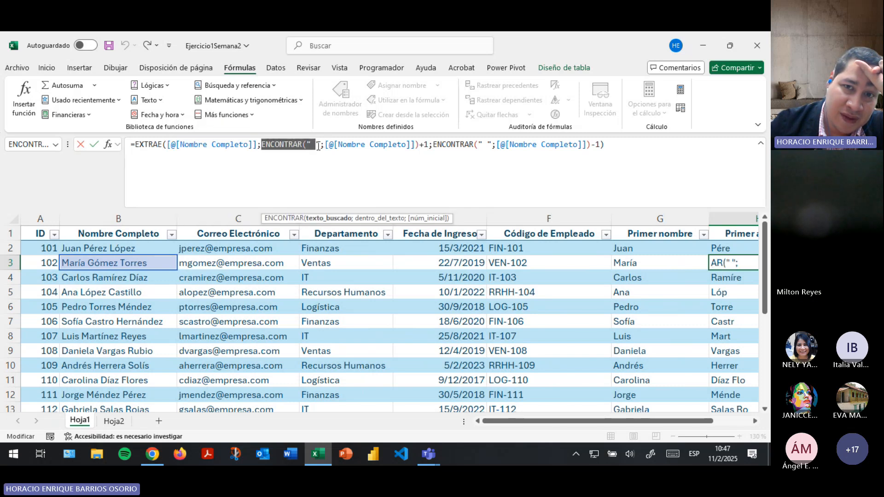
left_click(318, 147)
left_click(427, 147)
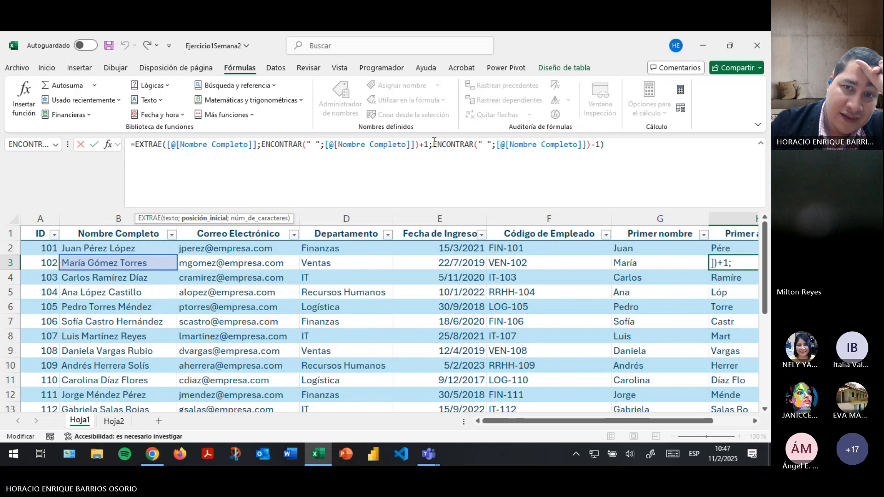
left_click_drag(433, 145, 617, 147)
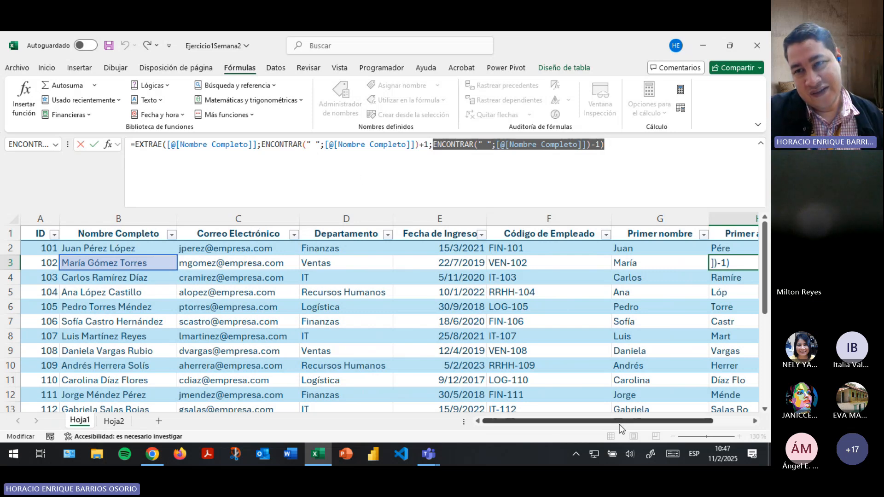
key("Return")
key("Right")
left_click(599, 249)
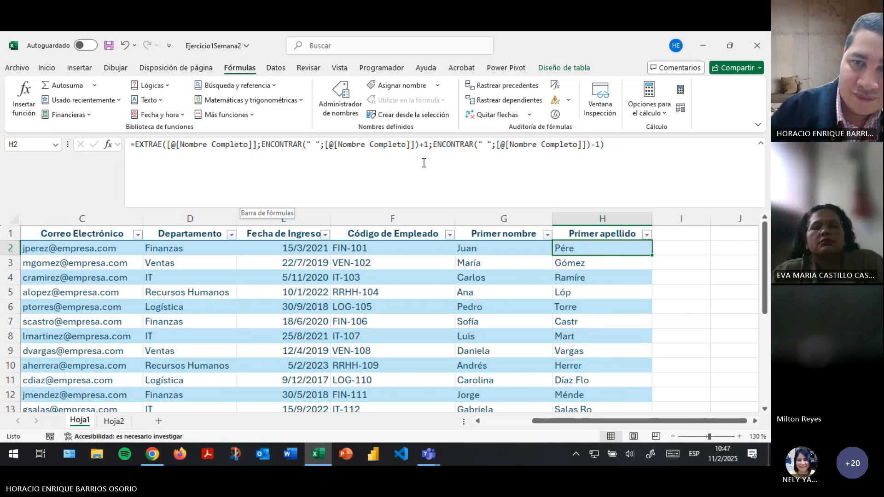
left_click(572, 181)
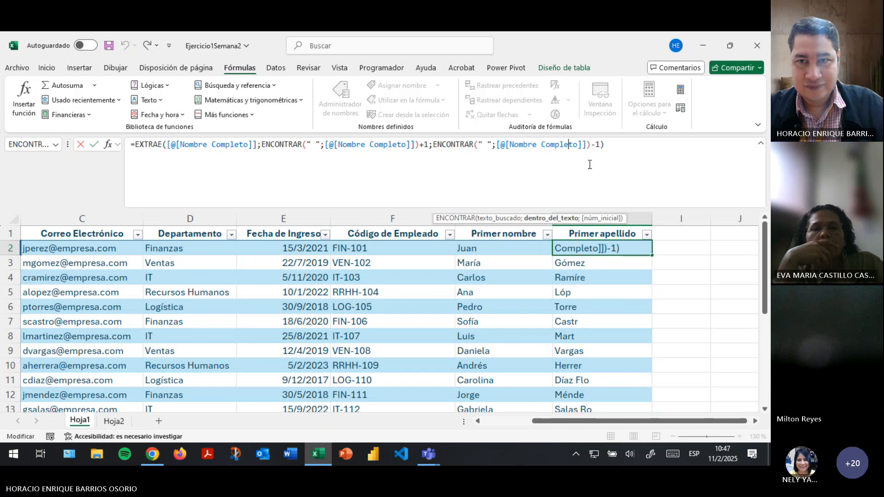
key("Return")
Delete the trailing -1 from H2's length argument and re-enter the formula.
left_click(631, 245)
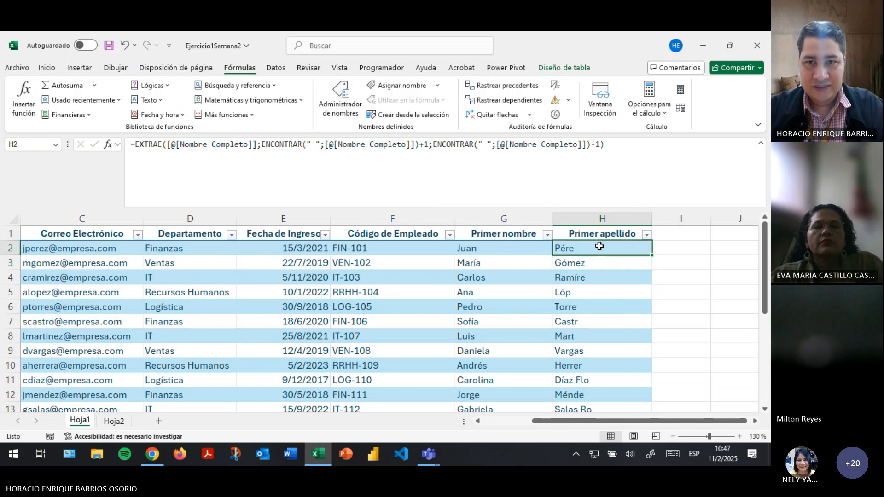
left_click(435, 145)
left_click_drag(435, 144, 600, 144)
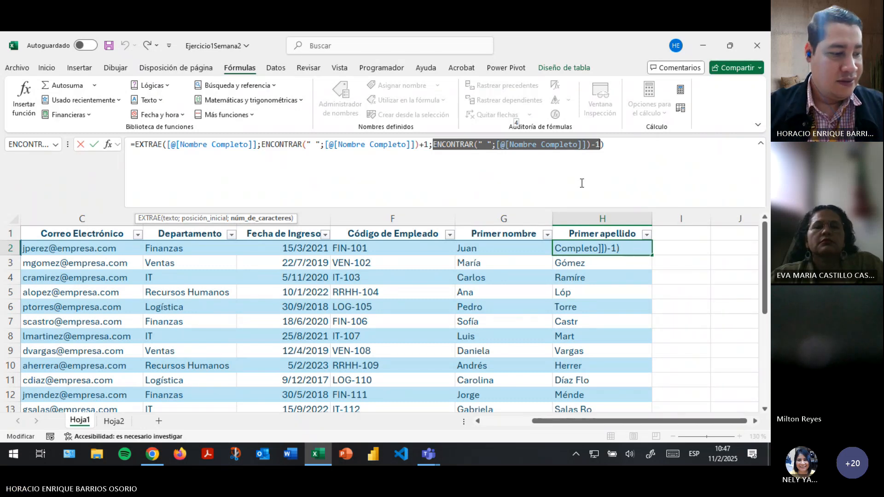
key("Right")
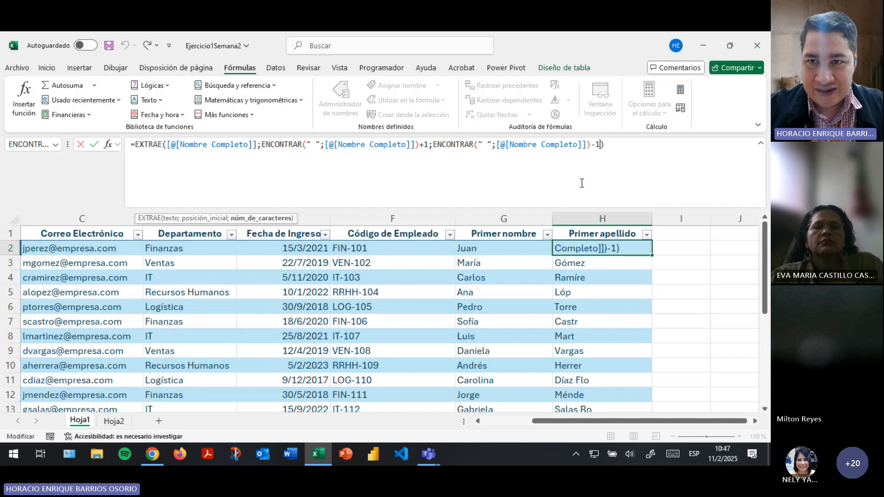
key("BackSpace")
key("Left")
key("Left")
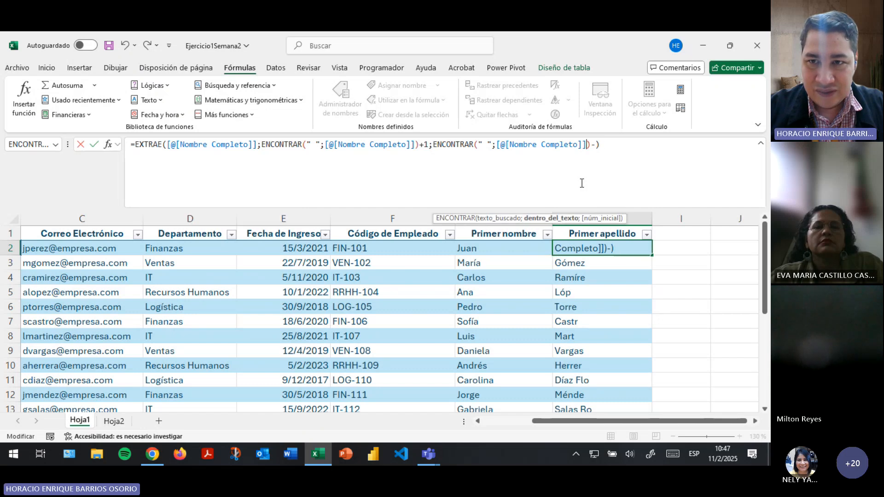
type(";")
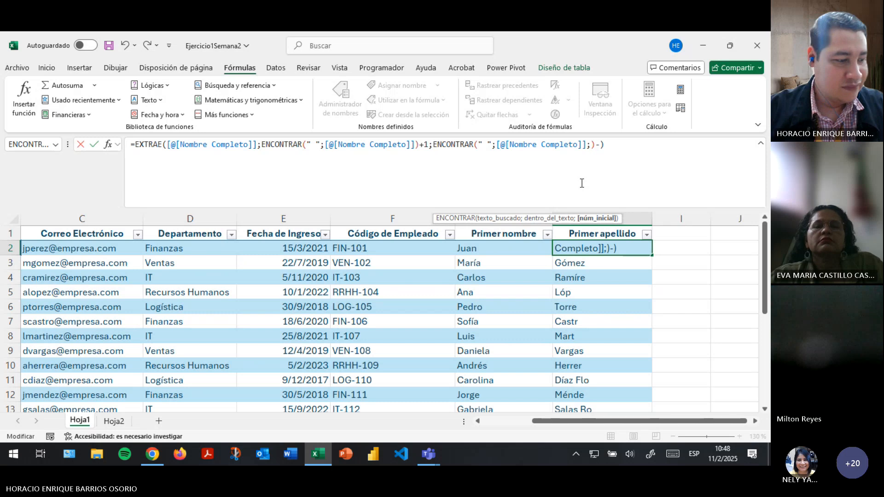
key("BackSpace")
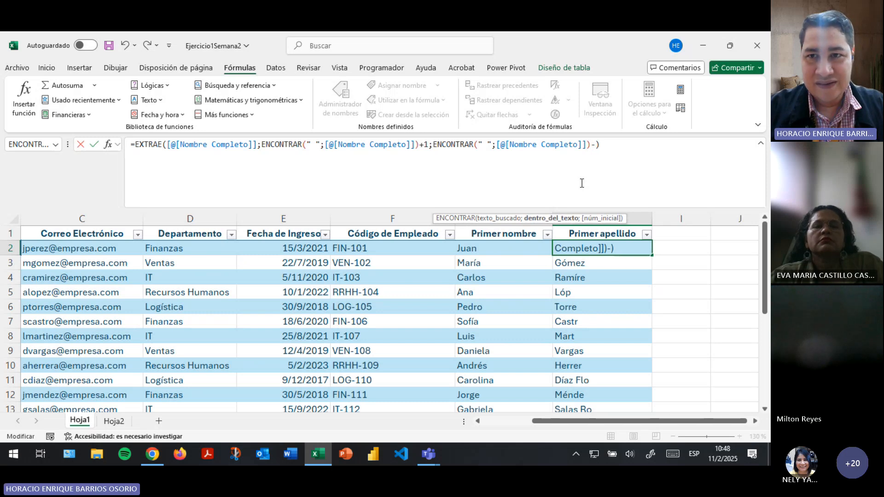
key("Right")
key("Delete")
key("Return")
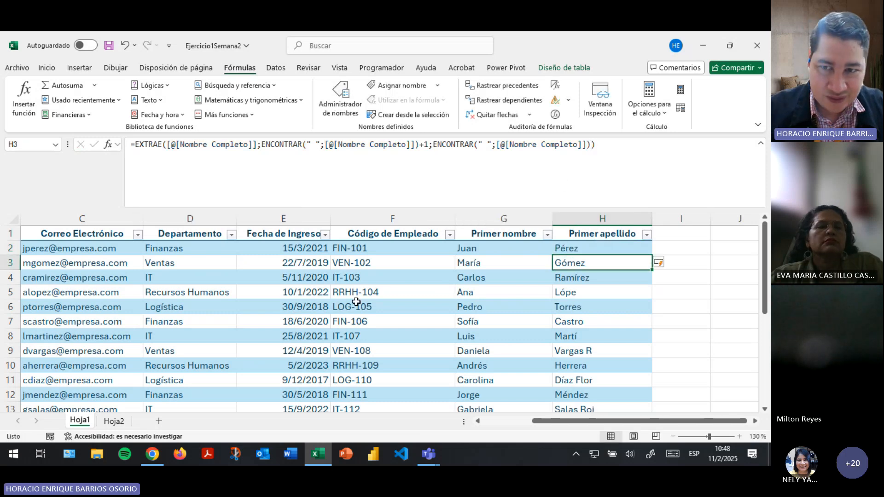
On Hoja2, clear C7's erroring formula and inspect A11's formula references.
left_click(114, 421)
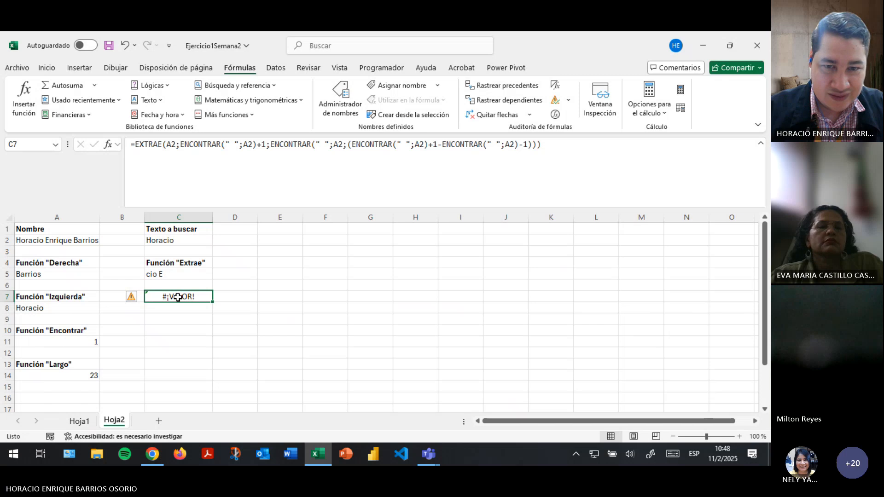
key("Delete")
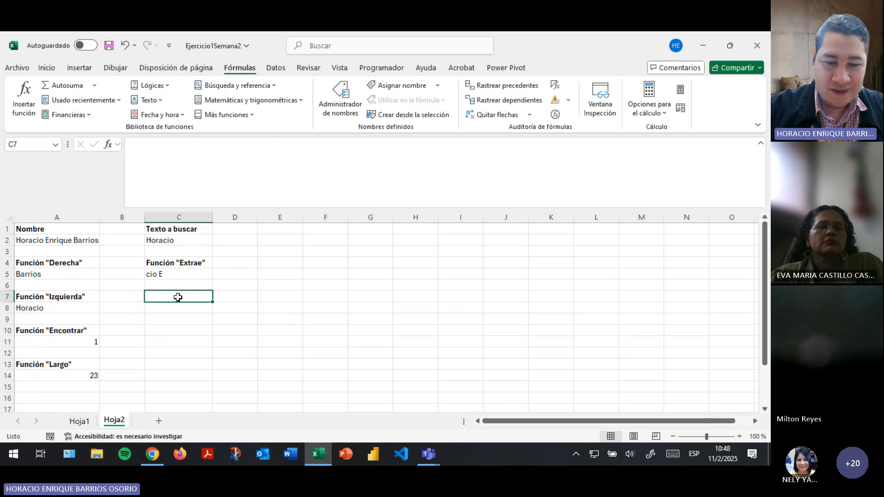
type("=enco")
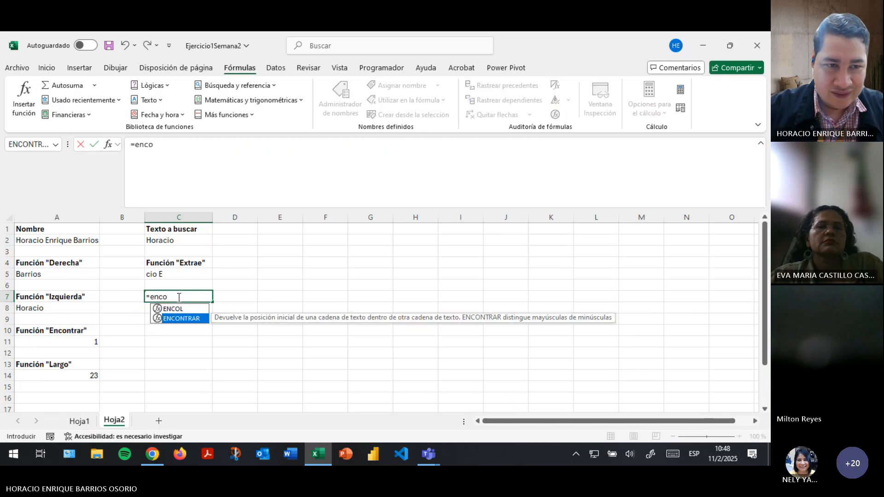
key("Tab")
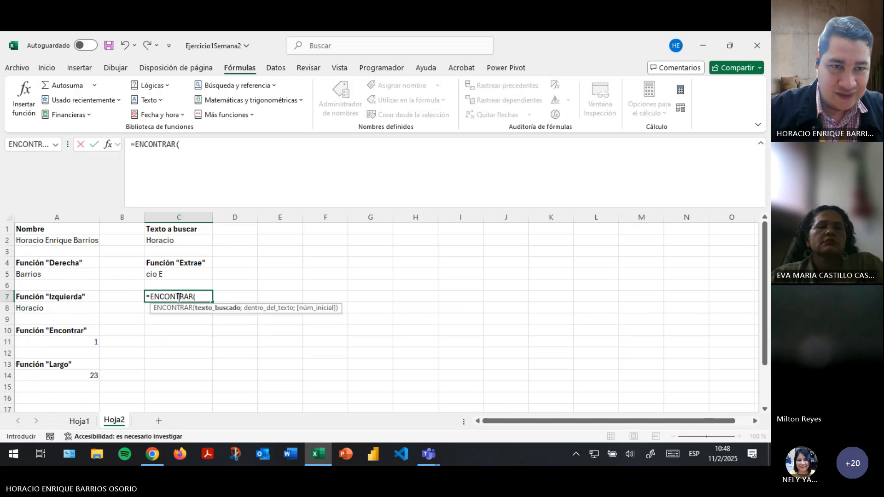
key("Escape")
left_click(75, 342)
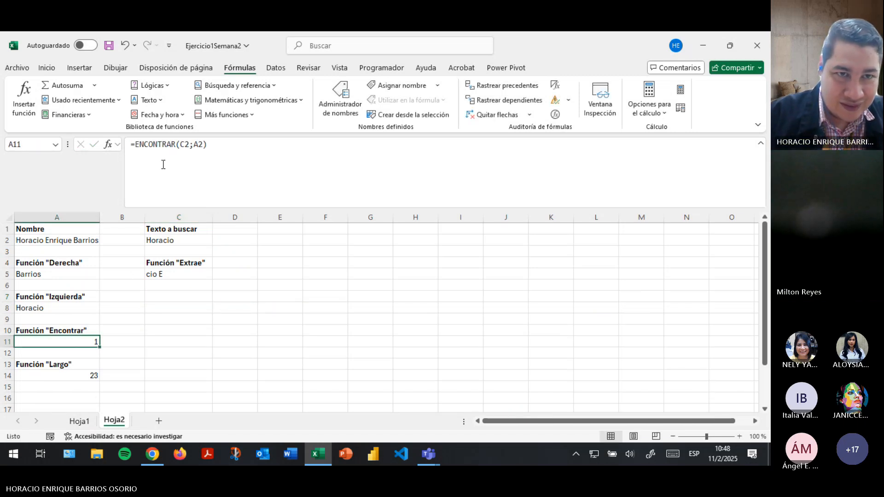
left_click(186, 147)
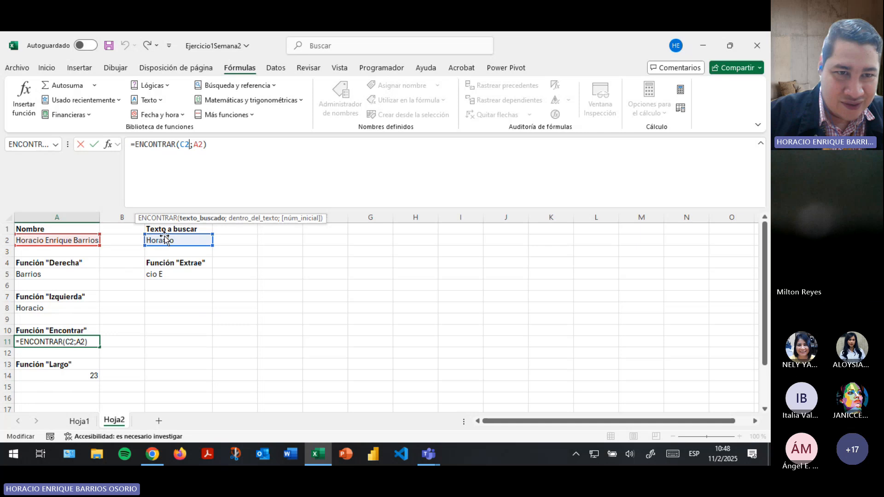
key("Return")
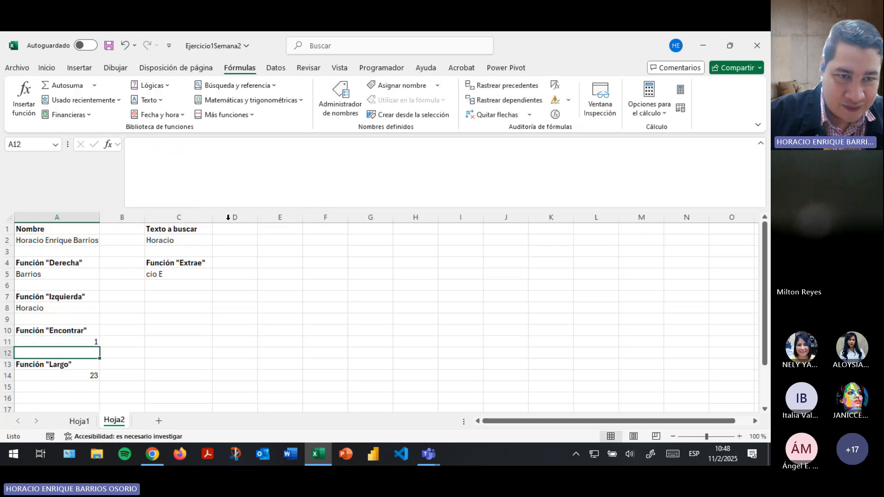
Enter =ENCONTRAR(C2;A2;1) in C7, finding Horacio at position 1.
left_click(172, 295)
type("=enc")
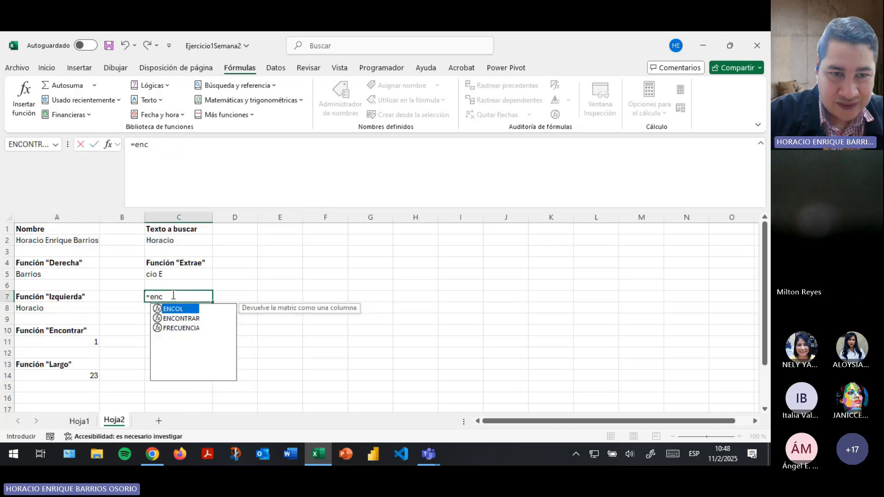
key("Down")
key("Tab")
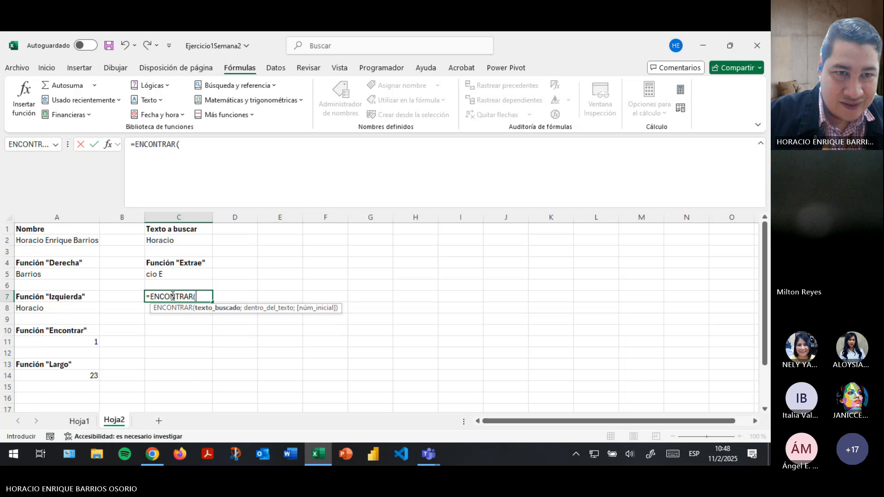
left_click(180, 239)
type(";")
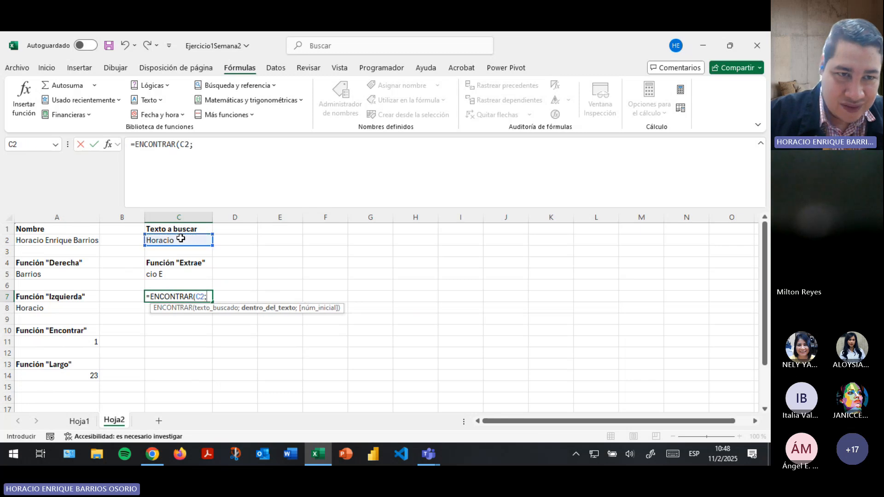
left_click(75, 241)
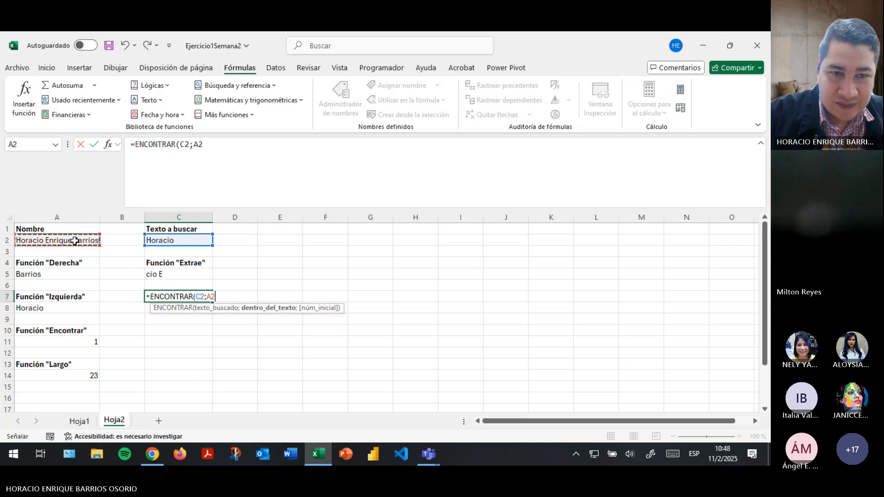
type(";")
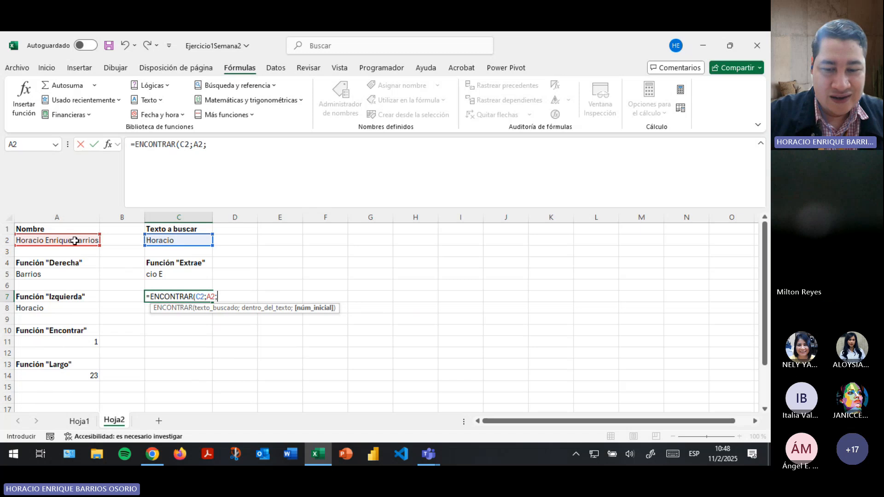
type(")")
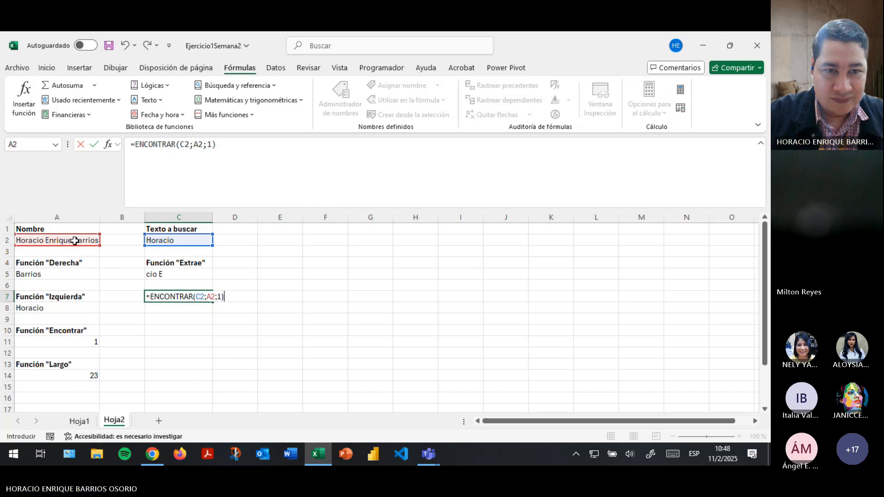
key("Return")
key("Up")
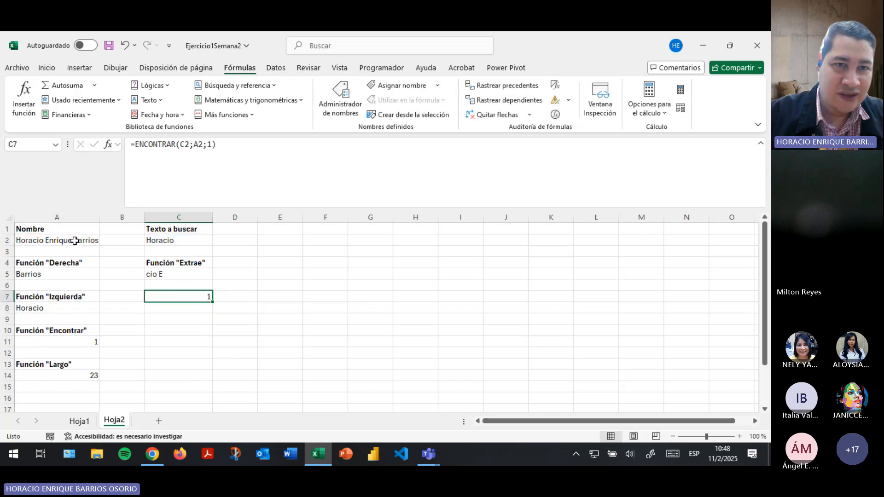
Try start positions 2 and then 5 in C7's ENCONTRAR formula.
left_click(214, 144)
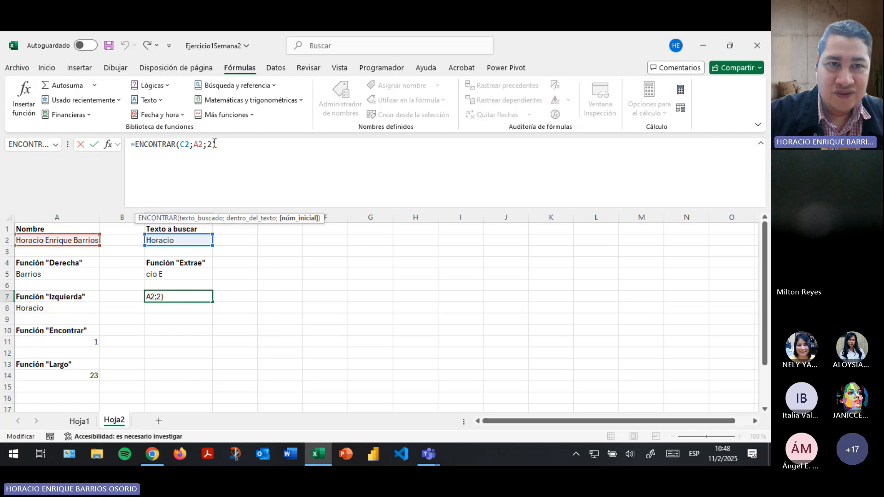
type("2")
key("Return")
key("Up")
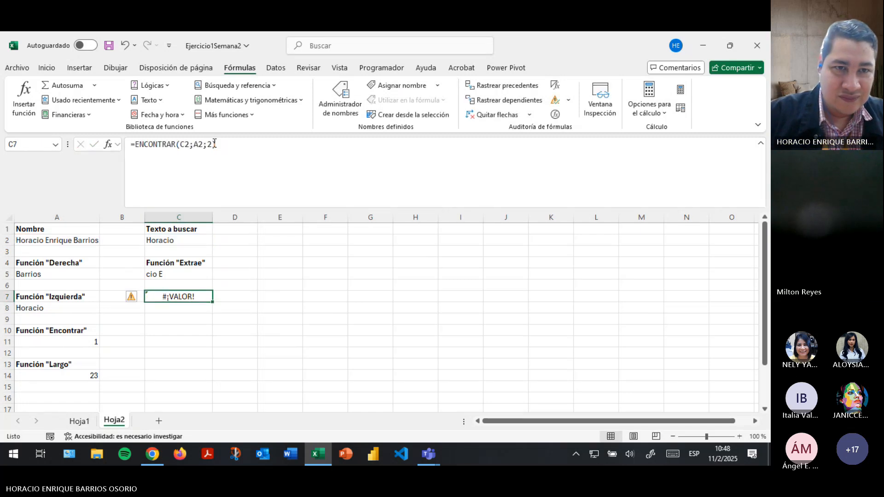
left_click(214, 144)
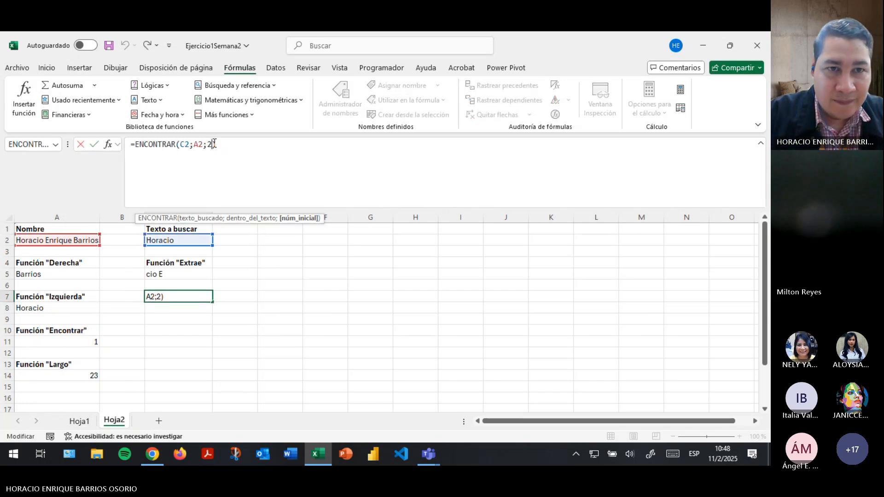
key("BackSpace")
type("5")
key("Return")
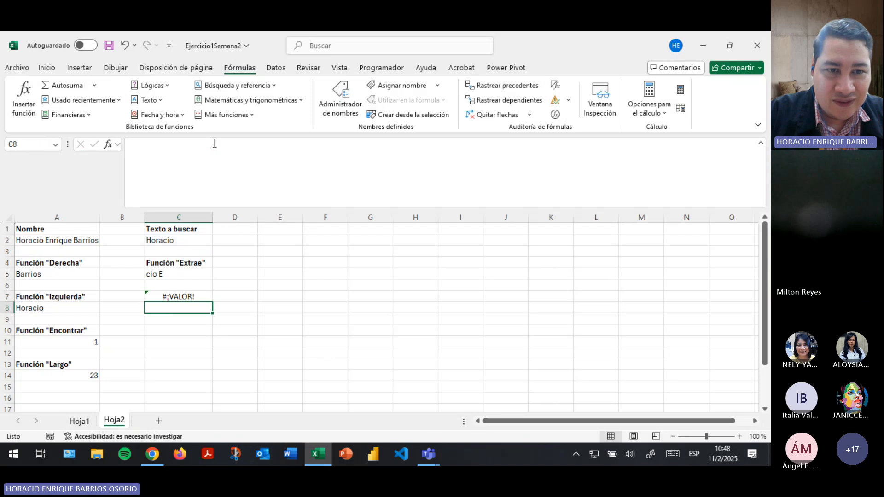
key("Up")
Leave C7's ENCONTRAR start position blank and re-enter the formula.
left_click(215, 144)
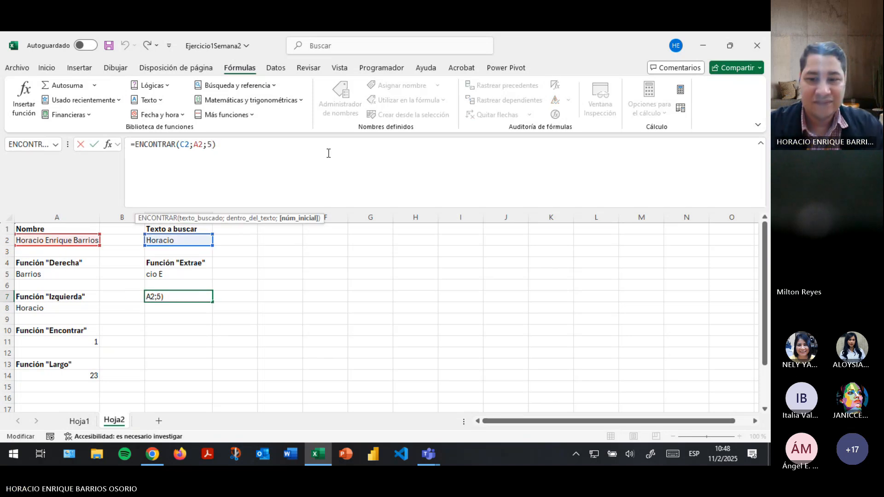
key("BackSpace")
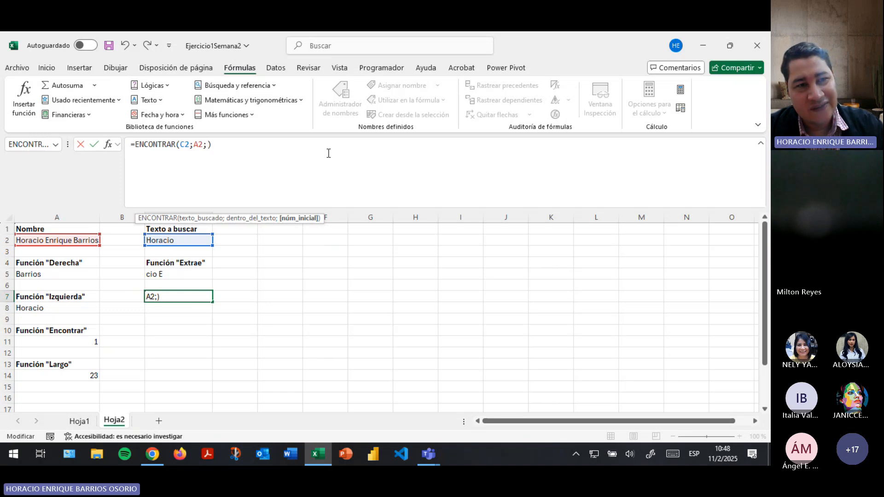
key("Return")
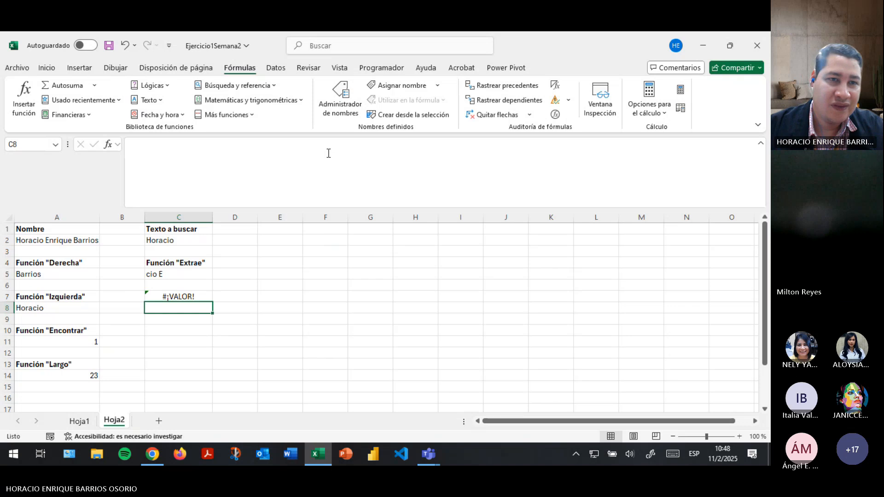
left_click(186, 297)
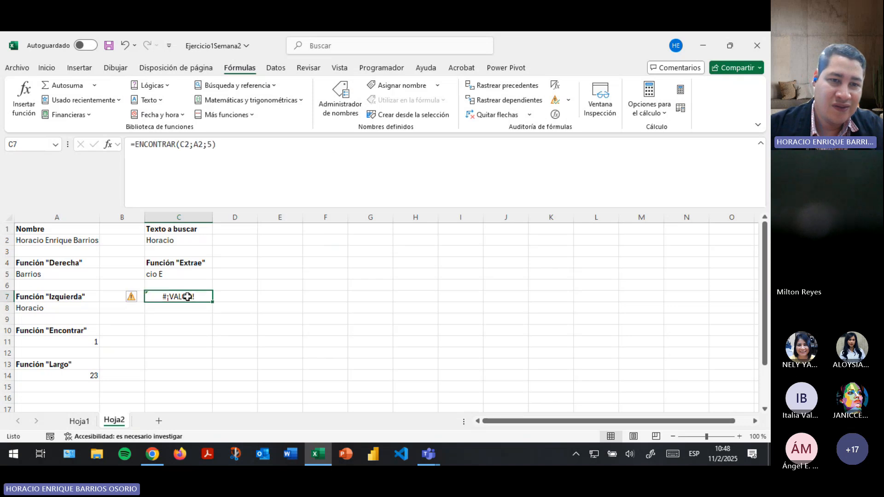
left_click(211, 146)
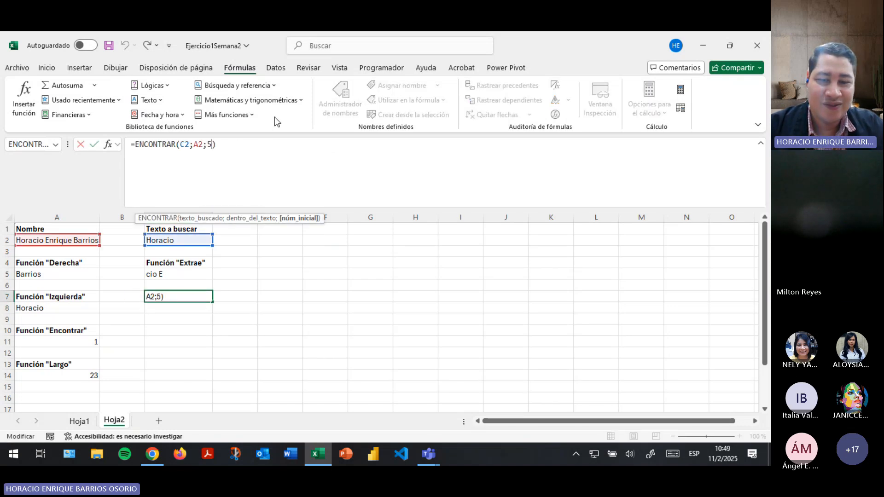
key("BackSpace")
key("Return")
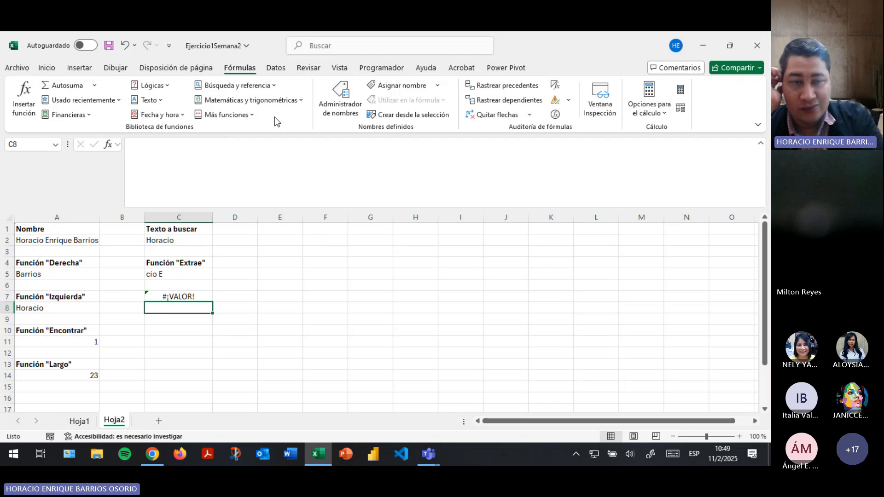
Set C7's start position to 9, so it returns #¡VALOR!
left_click(205, 296)
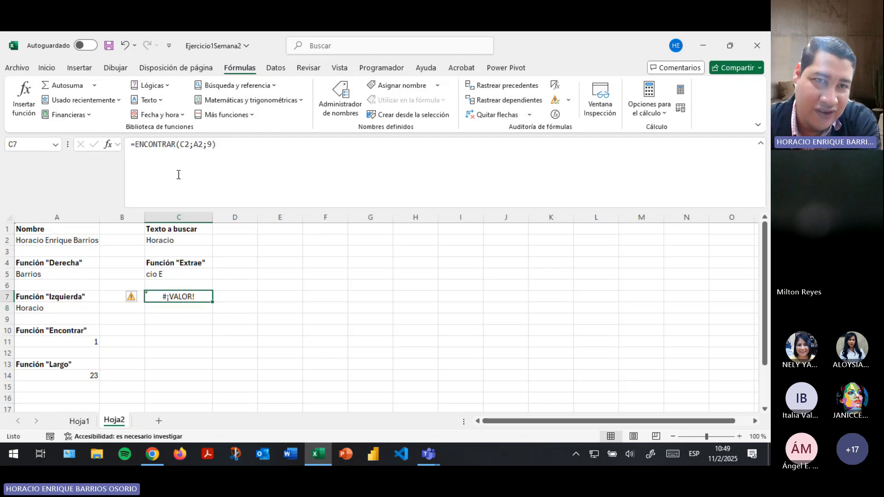
left_click(187, 145)
double_click(186, 145)
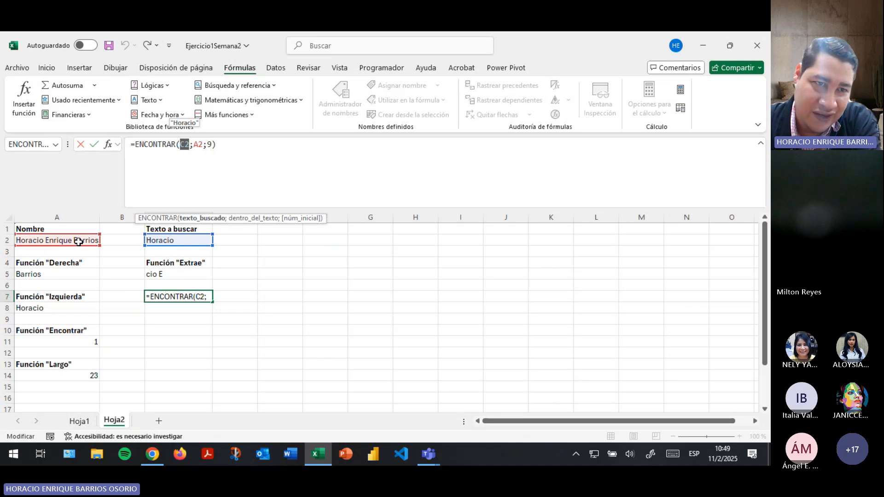
left_click(208, 147)
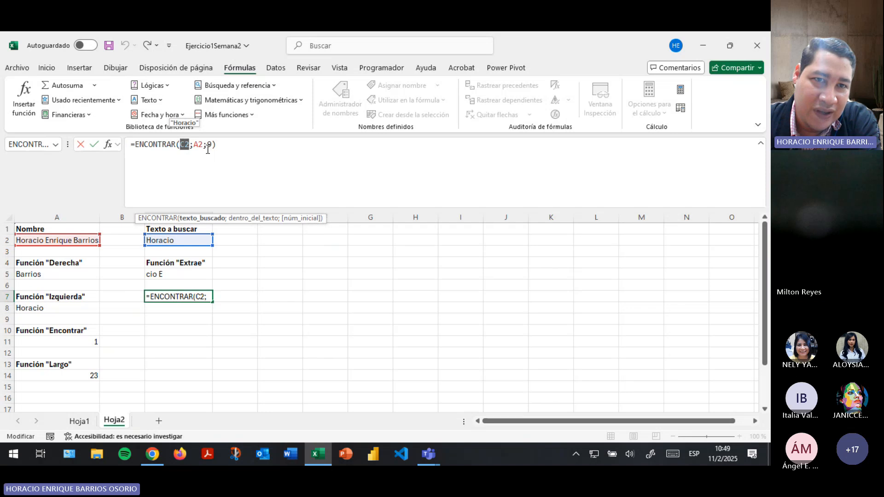
left_click_drag(208, 149, 211, 147)
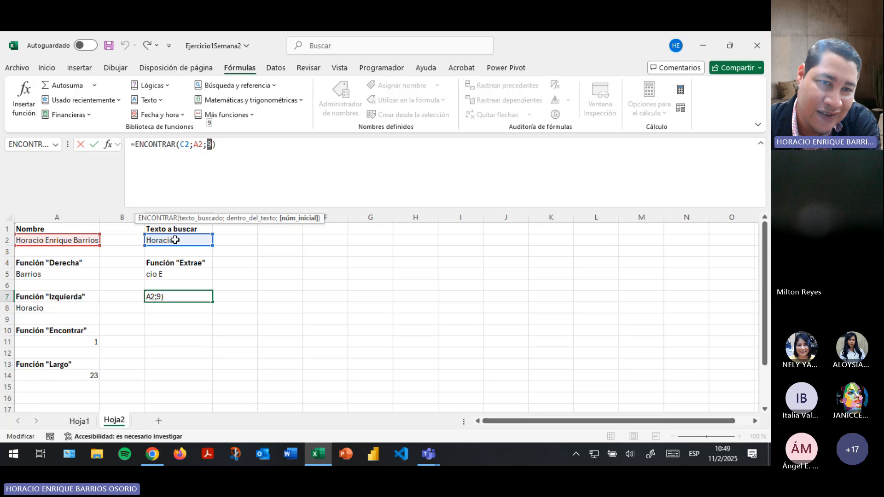
key("Return")
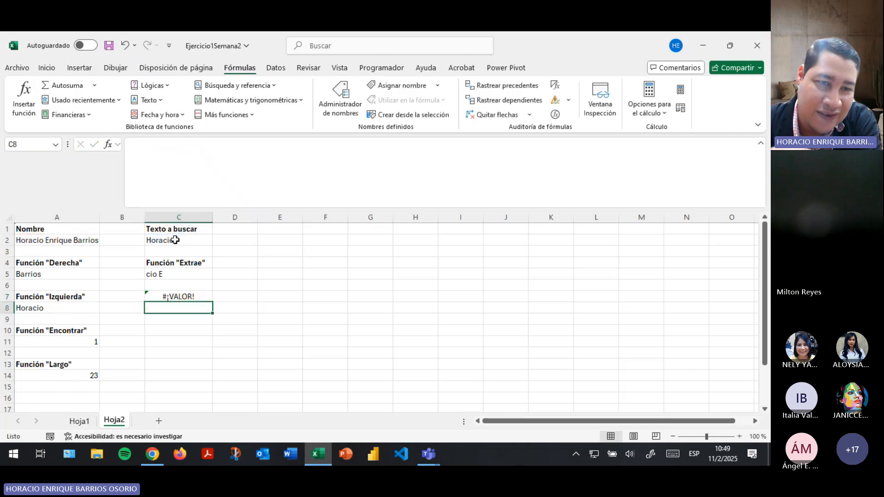
left_click(165, 295)
Replace Horacio with Enrique in cell C2.
left_click(175, 240)
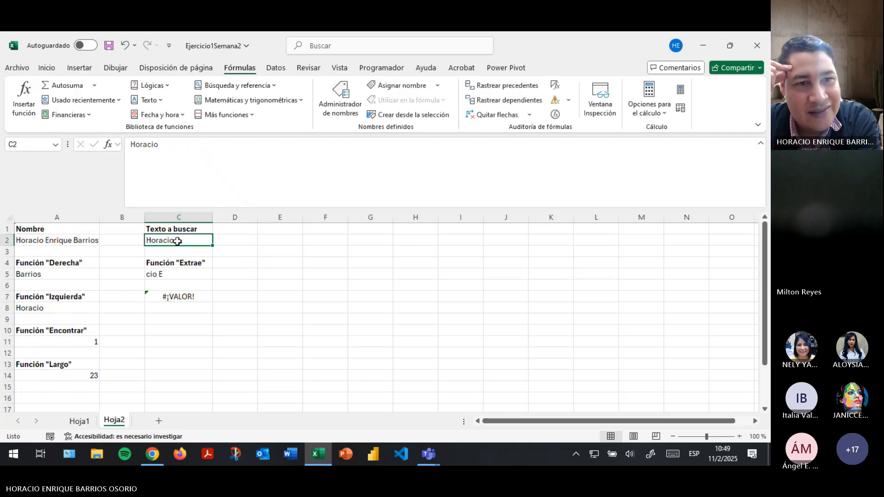
double_click(192, 160)
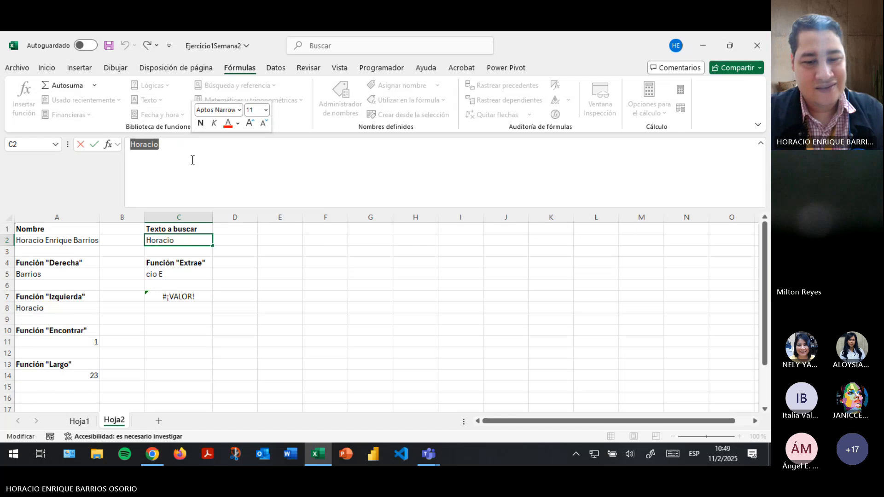
type("Enrique")
key("Return")
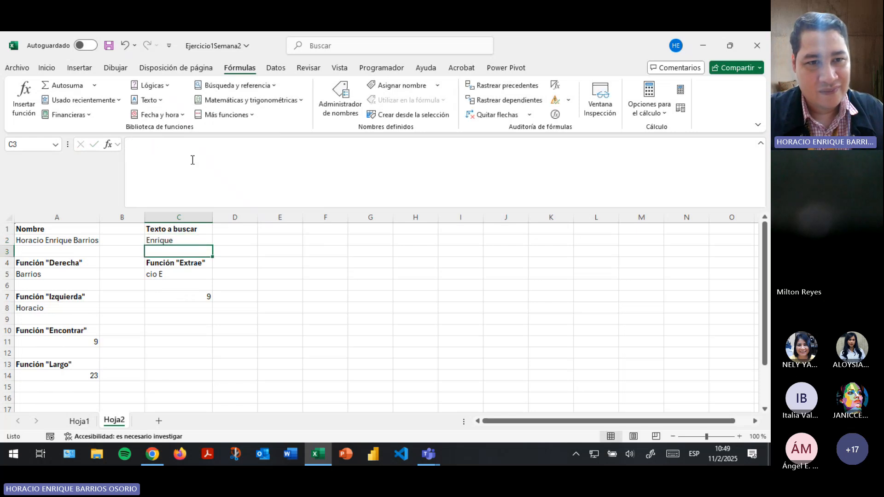
key("Down")
key("Down")
key("Down")
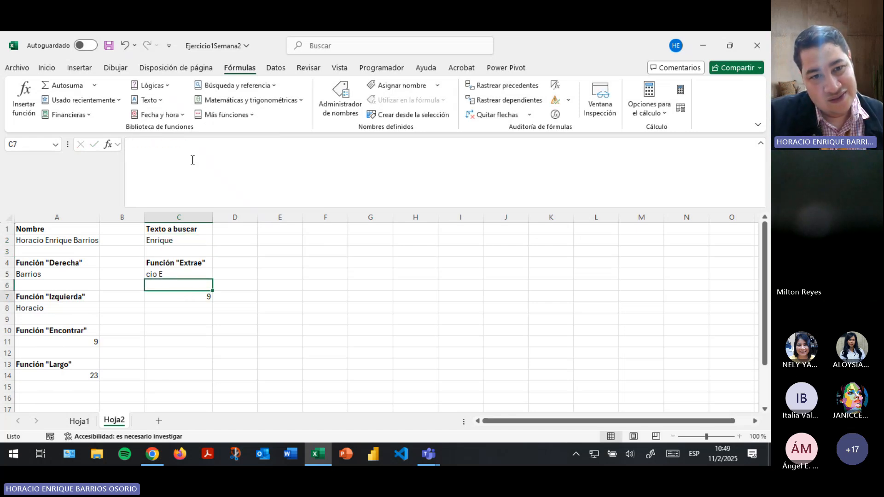
key("Down")
key("Up")
key("Up")
key("Up")
key("Up")
key("Up")
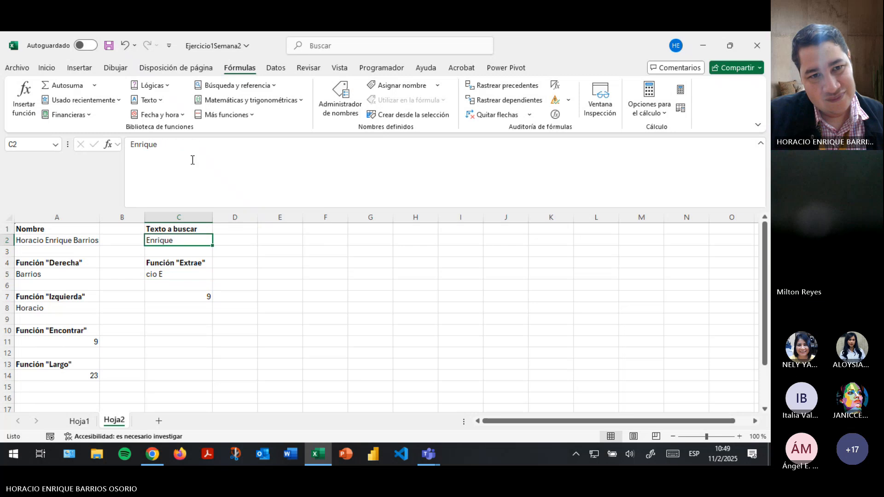
key("Down")
key("Down")
key("Down")
key("Down")
key("Down")
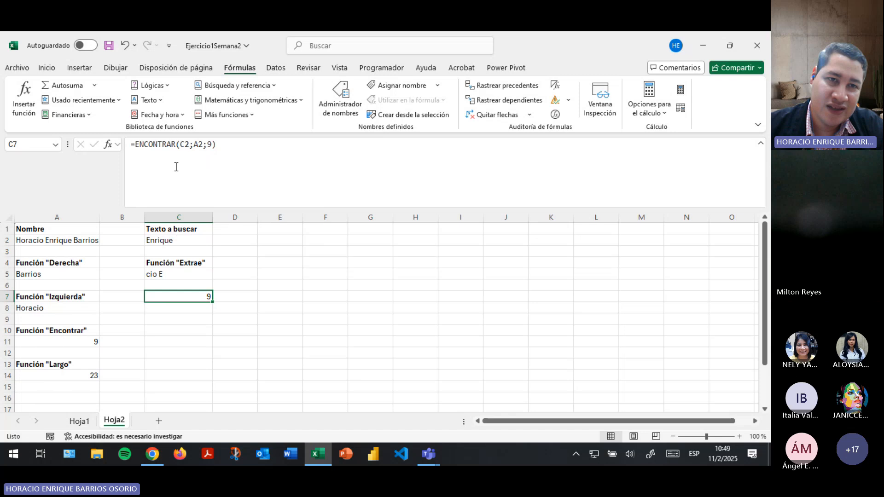
Recommit C7's =ENCONTRAR(C2;A2;9) unchanged, now returning 9.
left_click(194, 144)
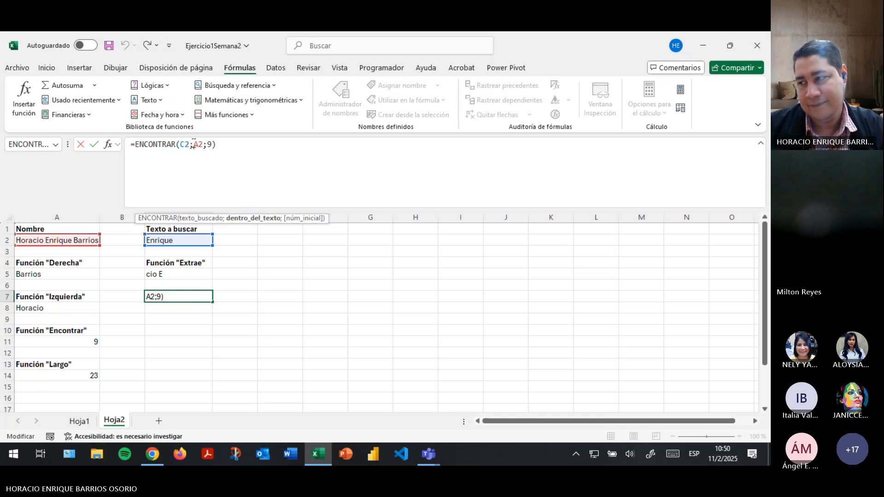
key("alt+Tab")
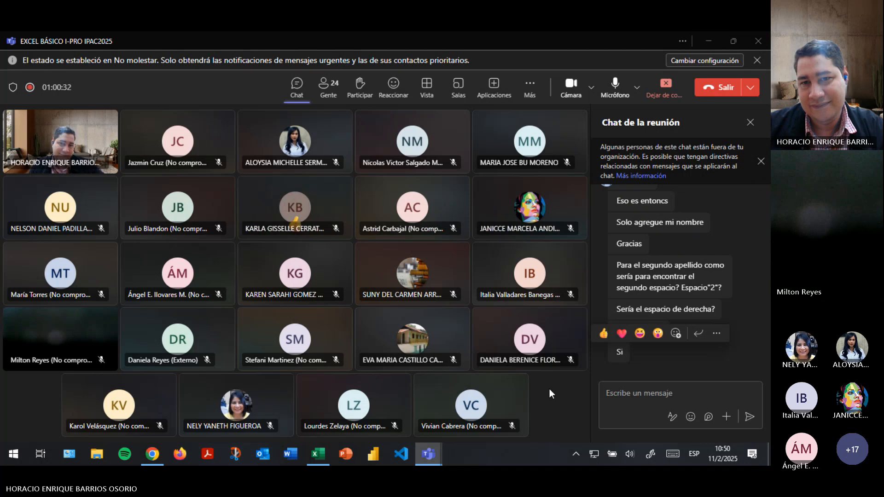
key("alt+Tab")
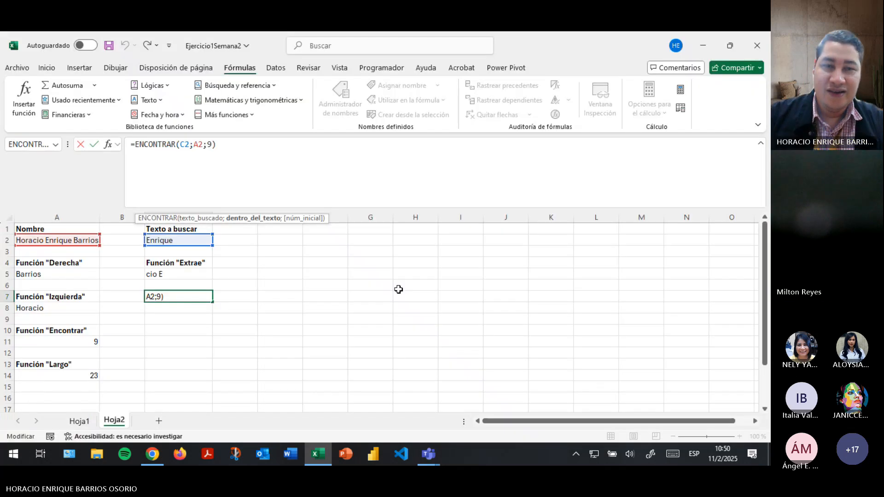
key("Return")
left_click(192, 296)
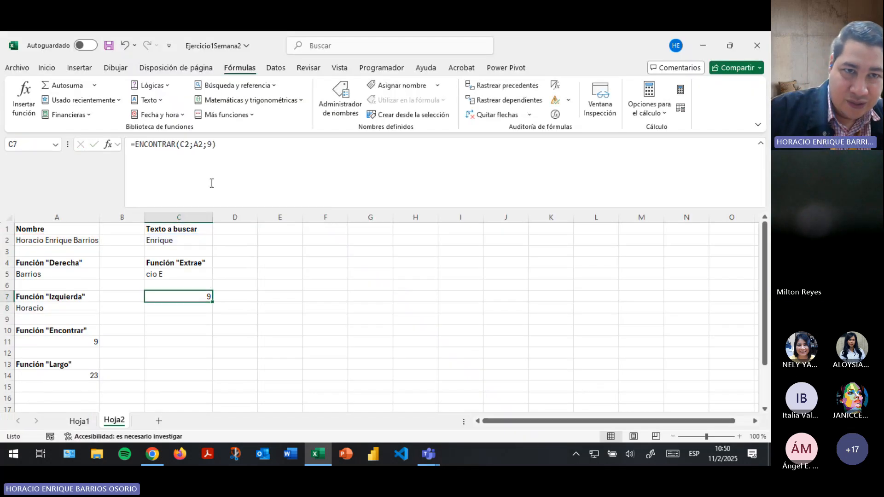
left_click(208, 144)
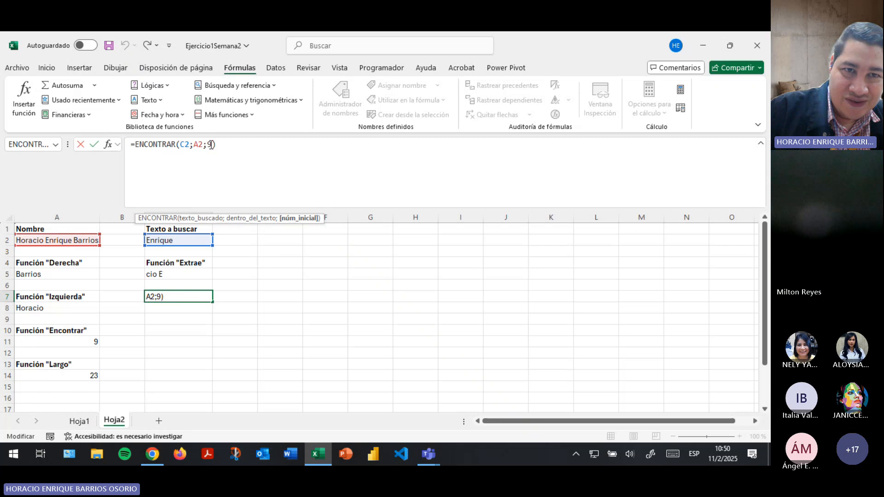
double_click(210, 144)
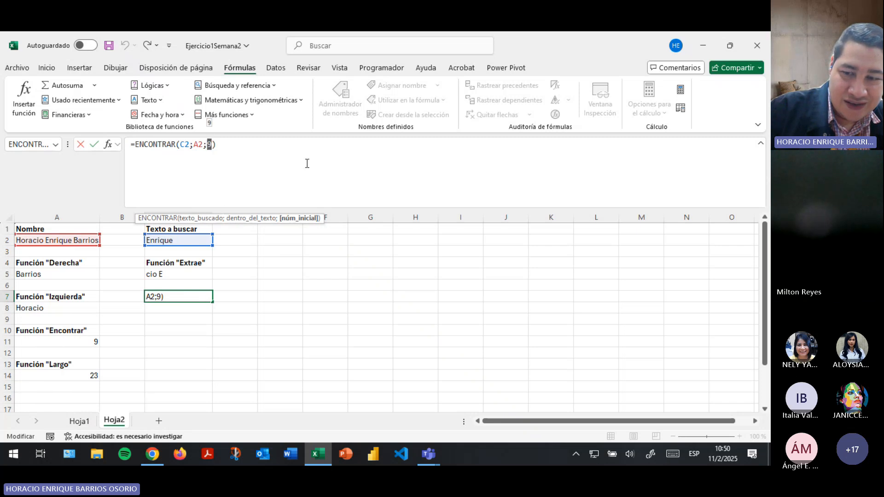
key("Return")
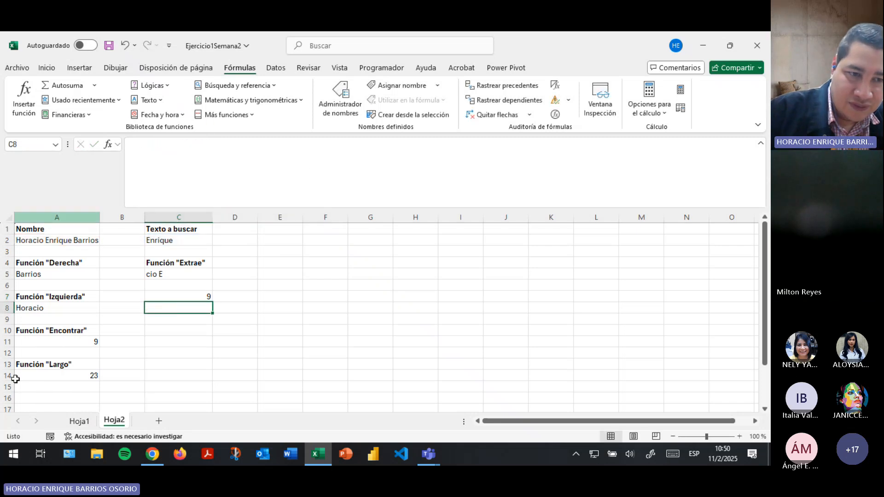
On Hoja1, add a semicolon after the second ENCONTRAR's [@[Nombre Completo]] in H2's formula.
left_click(80, 421)
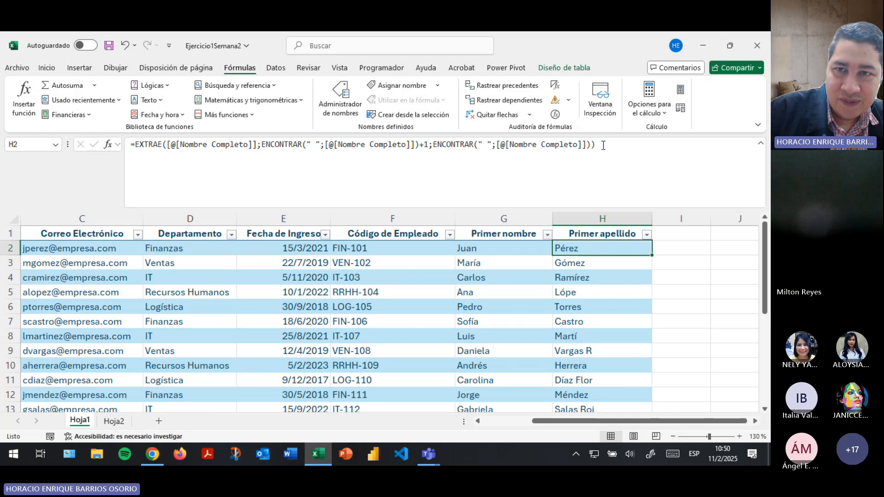
left_click(433, 145)
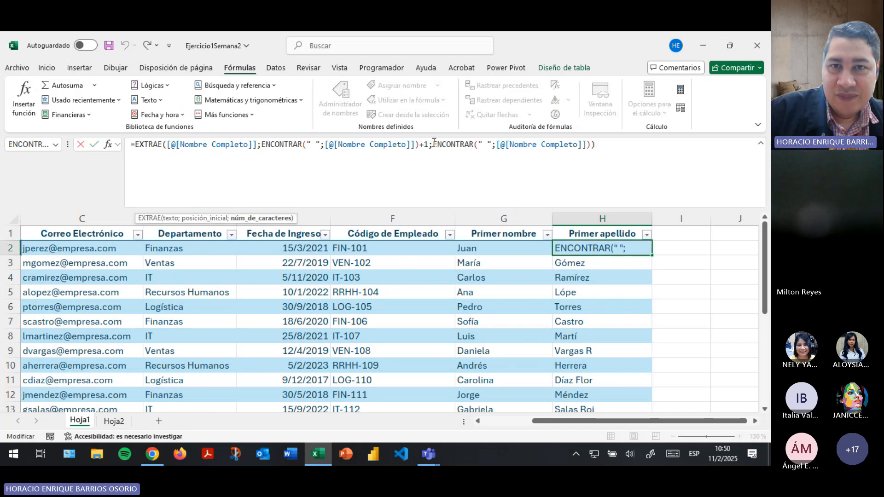
left_click_drag(433, 144, 587, 147)
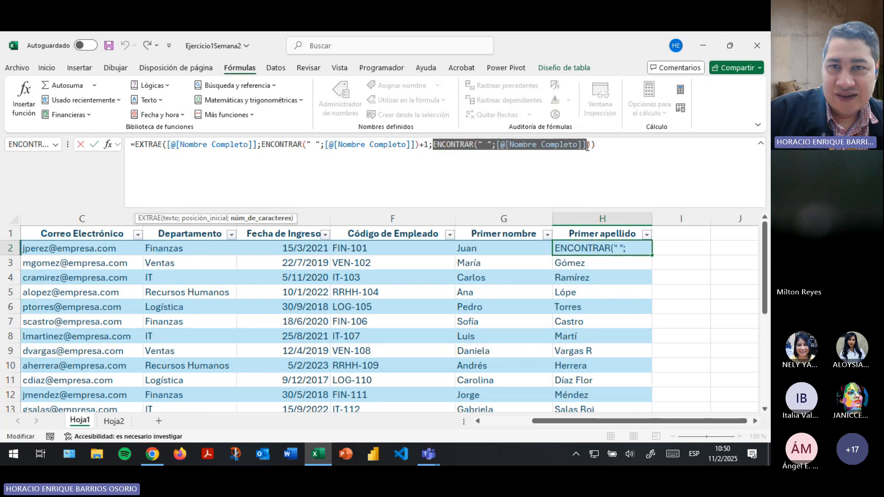
left_click(587, 145)
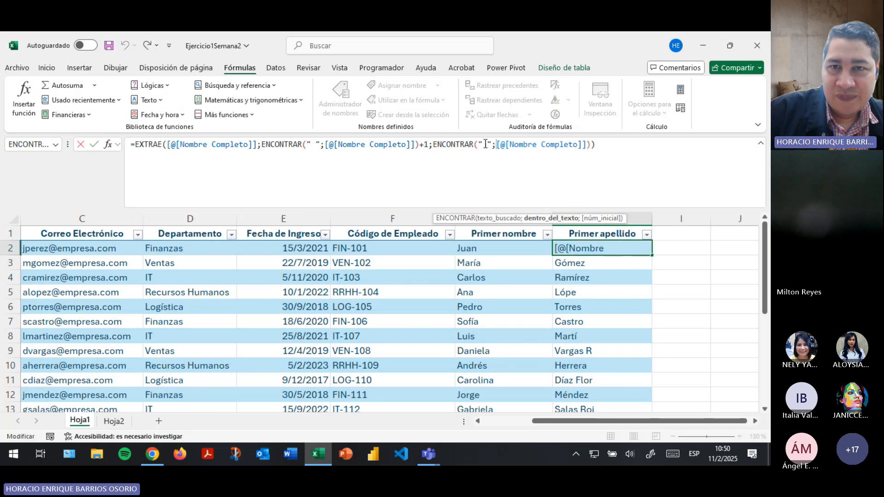
left_click(587, 145)
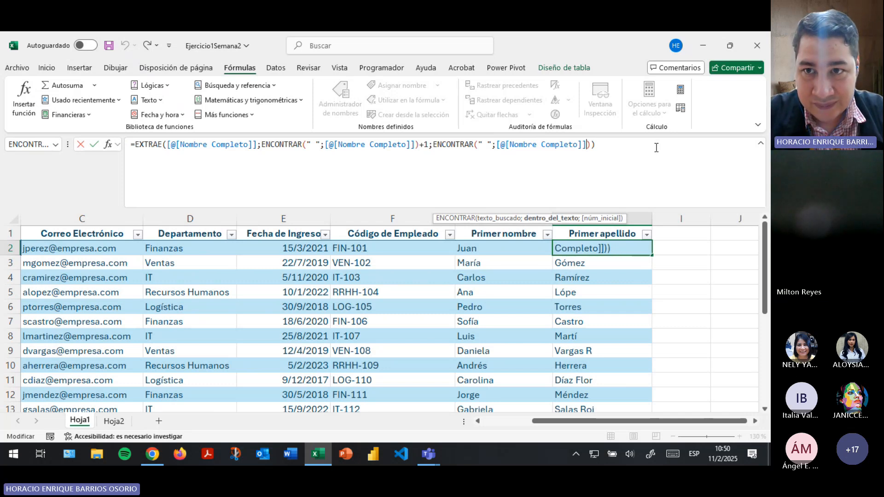
type(";")
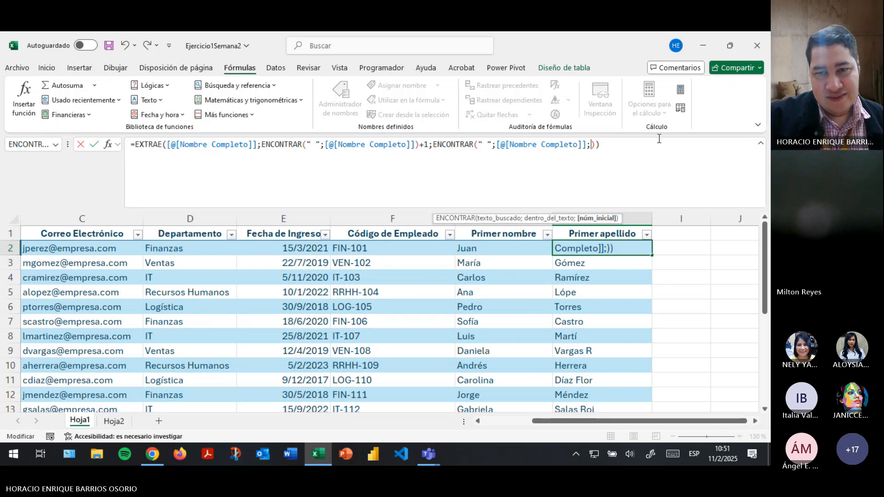
left_click_drag(553, 421, 502, 429)
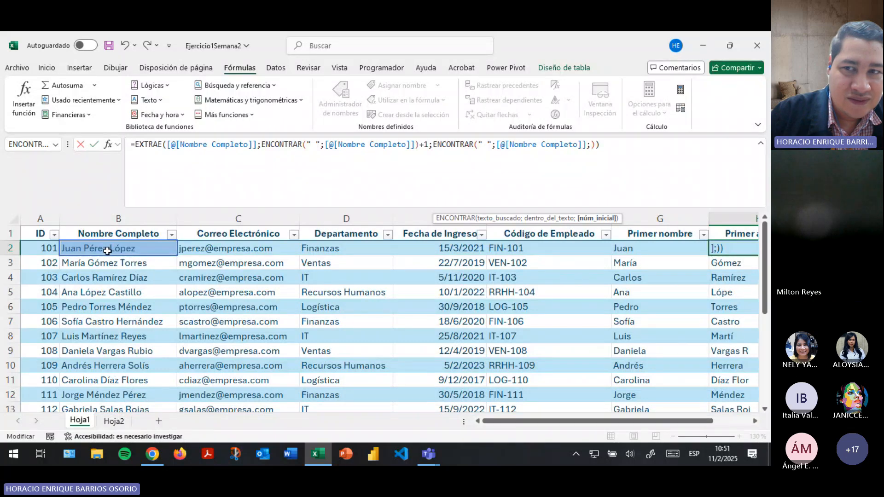
Use ENCONTRAR(" ";[@[Nombre Completo]])+1 as the second ENCONTRAR's start position.
left_click_drag(526, 423, 642, 424)
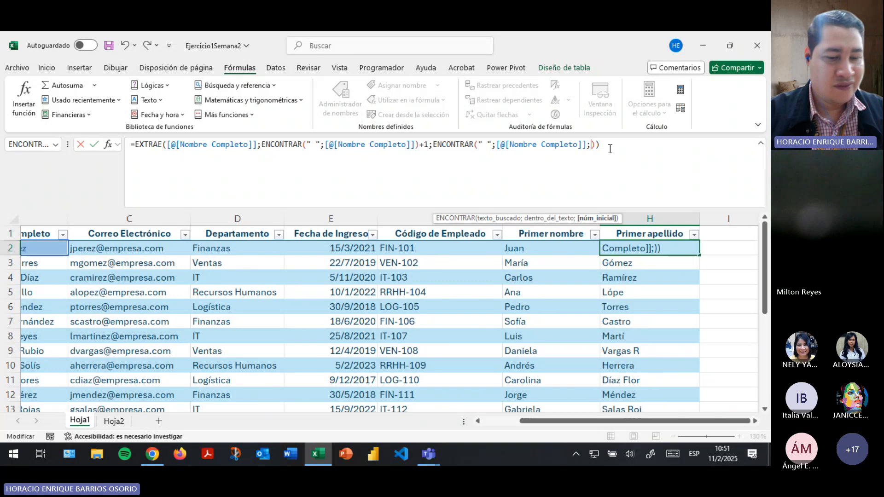
type("e")
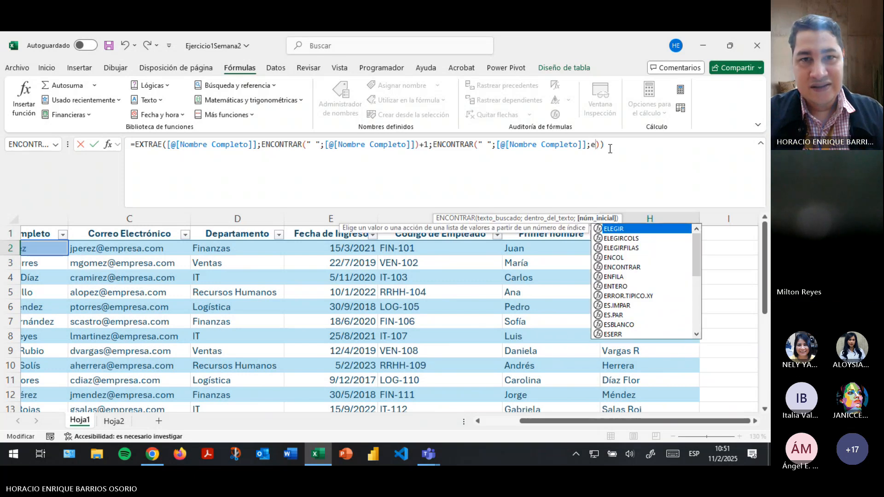
type("nc")
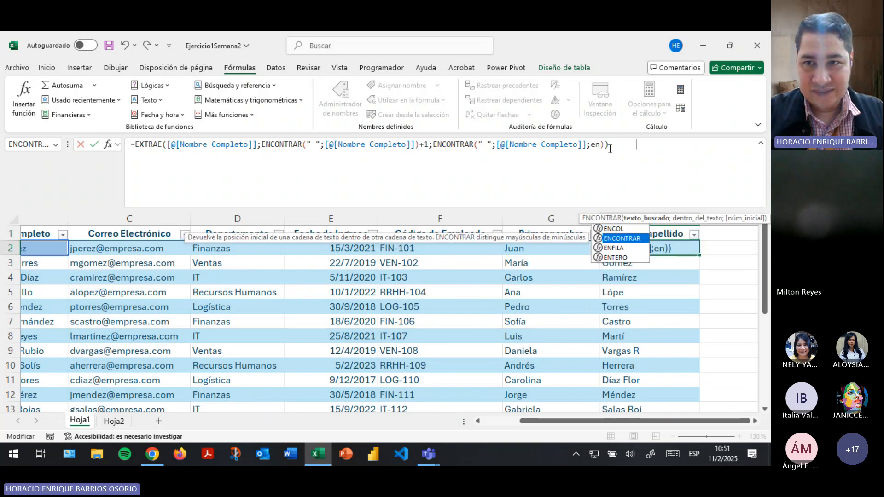
key("Tab")
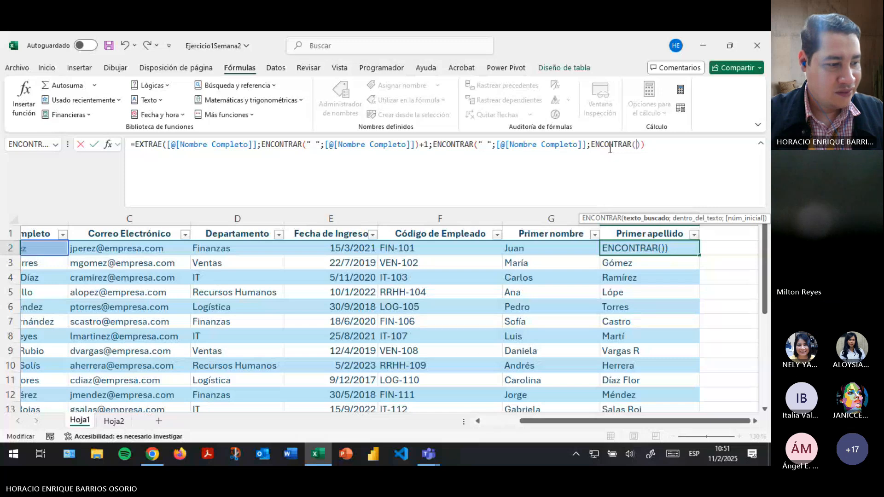
type("\" \";")
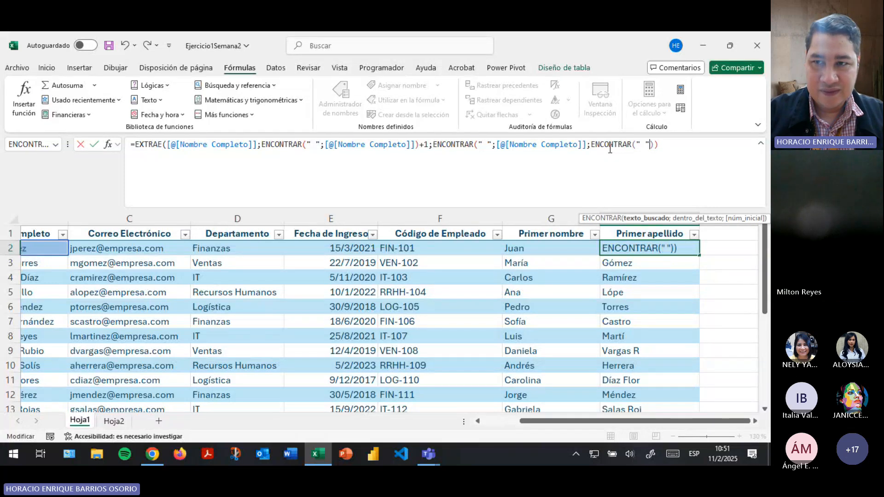
left_click_drag(545, 423, 508, 423)
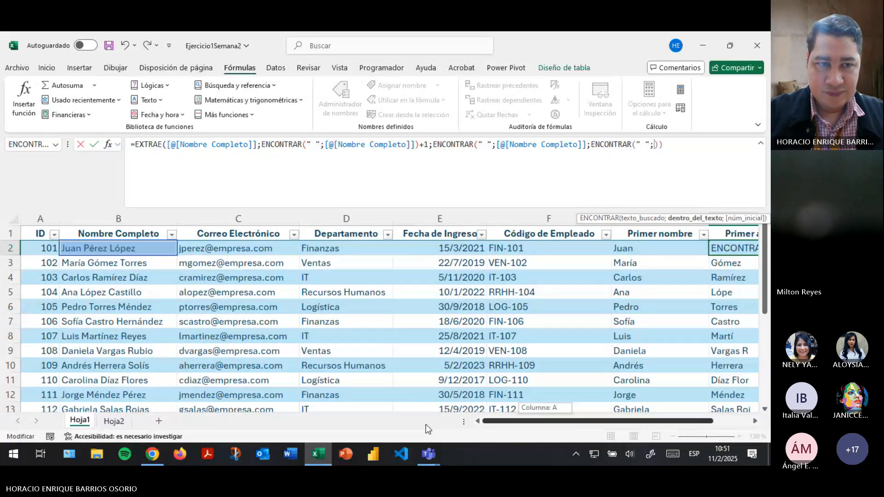
left_click(142, 250)
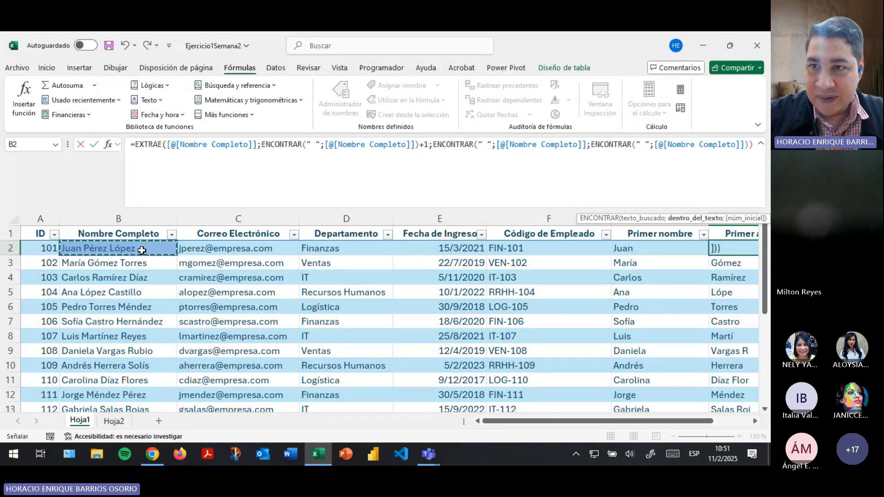
type(")")
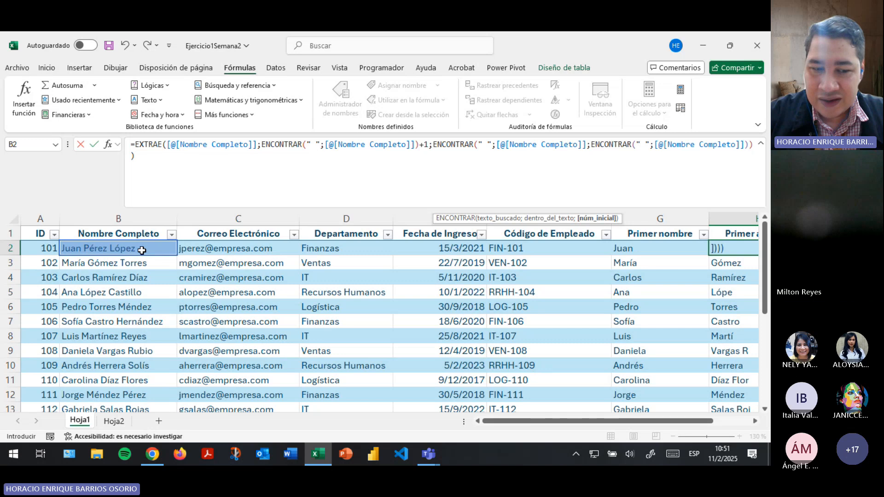
type("+1")
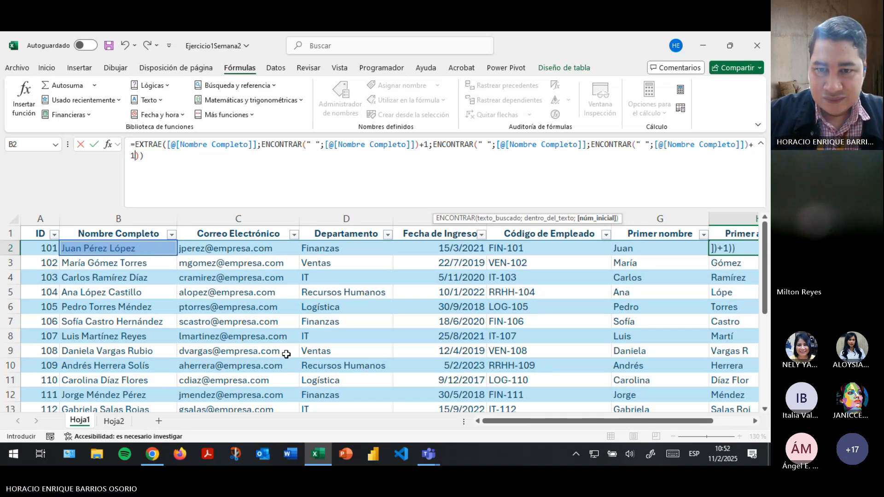
left_click_drag(508, 424, 545, 425)
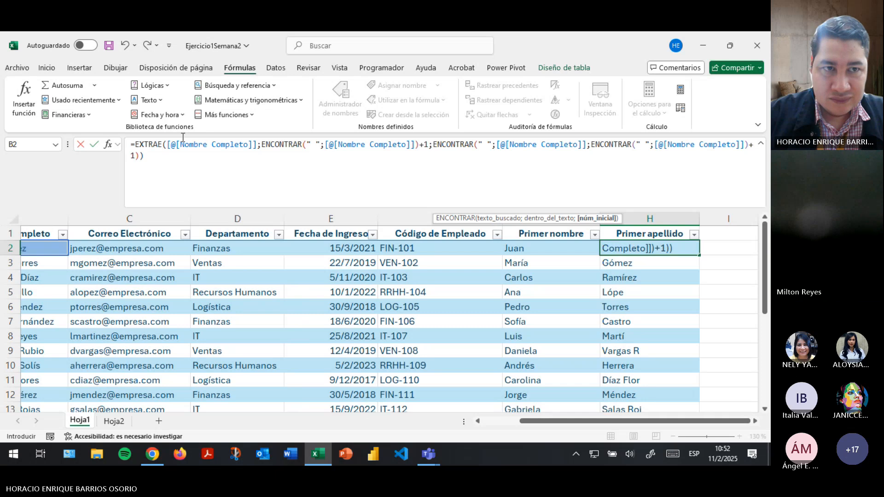
left_click(142, 158)
Trace which function each closing parenthesis closes, ending inside EXTRAE's length argument.
key("Right")
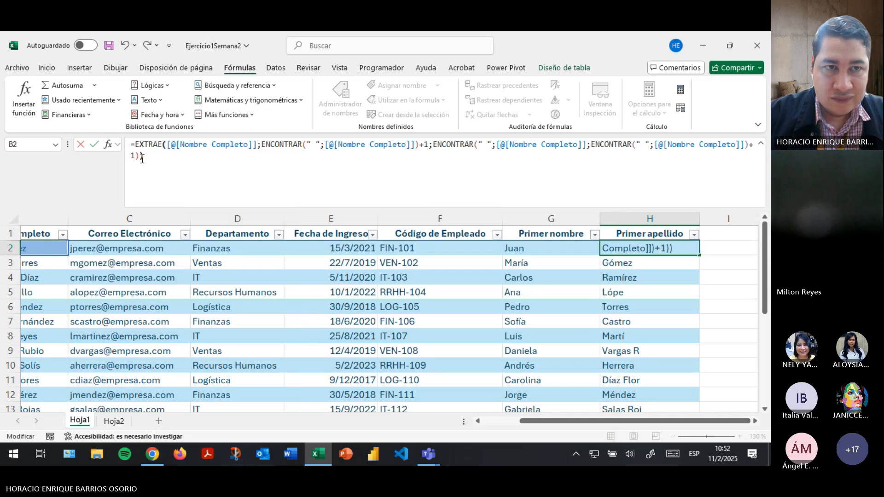
key("Left")
key("Left")
key("Right")
key("Left")
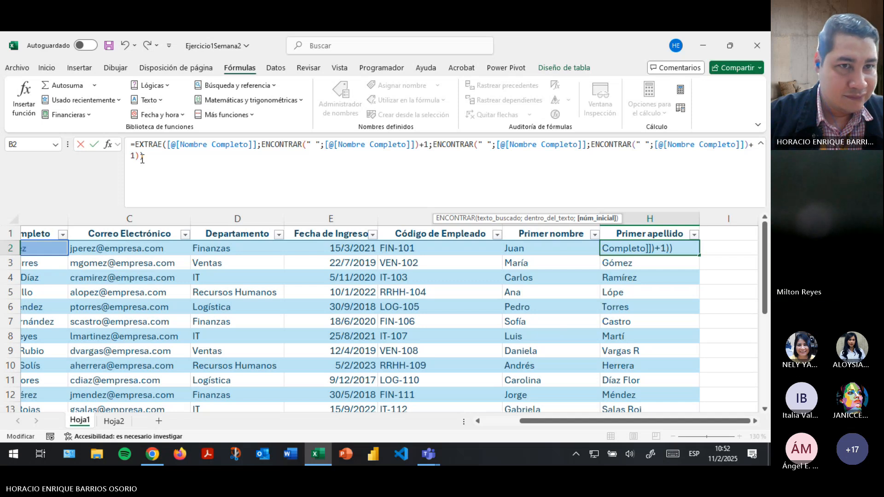
left_click(141, 158)
key("Right")
key("Left")
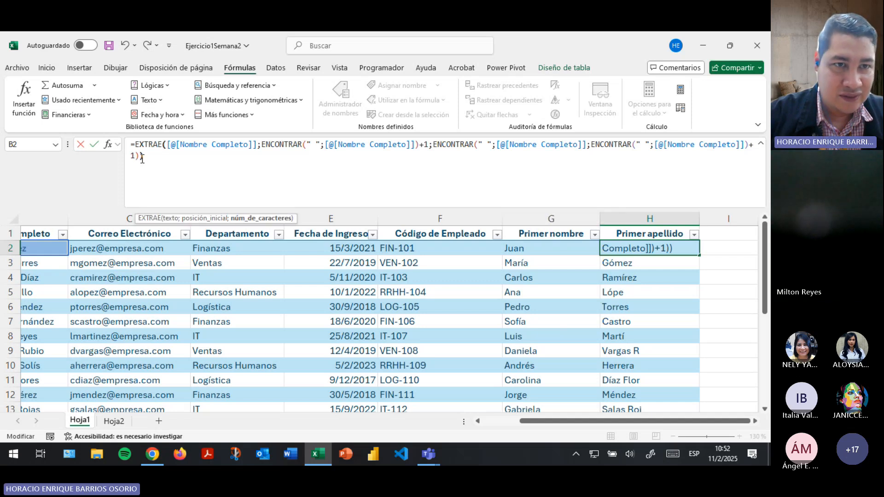
key("Right")
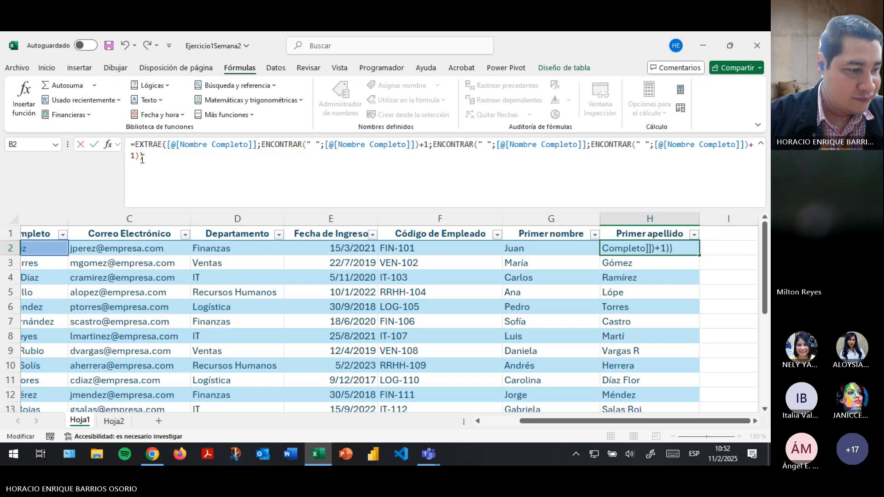
key("Left")
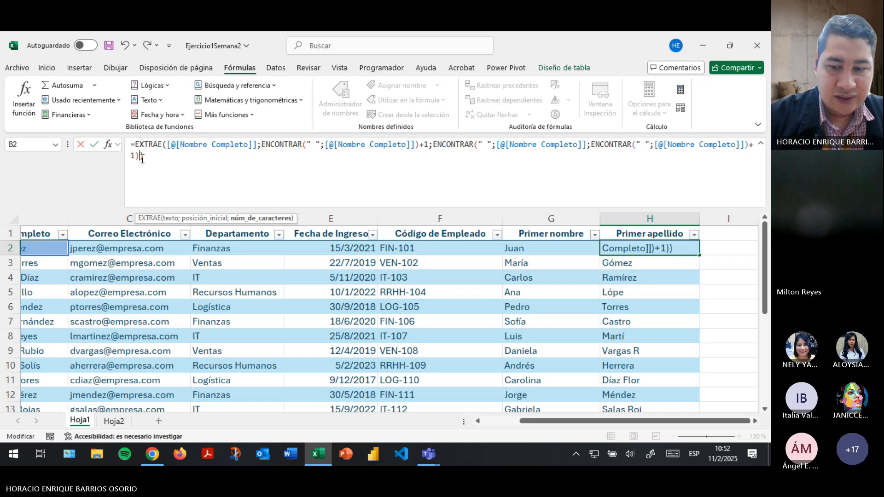
Append - ENCONTRAR(" ";[@[Nombre Completo]])-1 to the length argument and enter the formula.
type("- ")
type("enco")
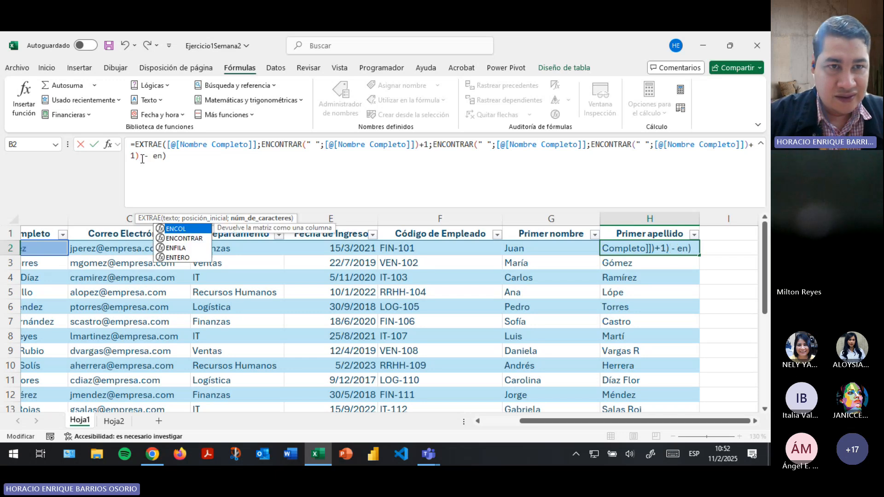
key("Tab")
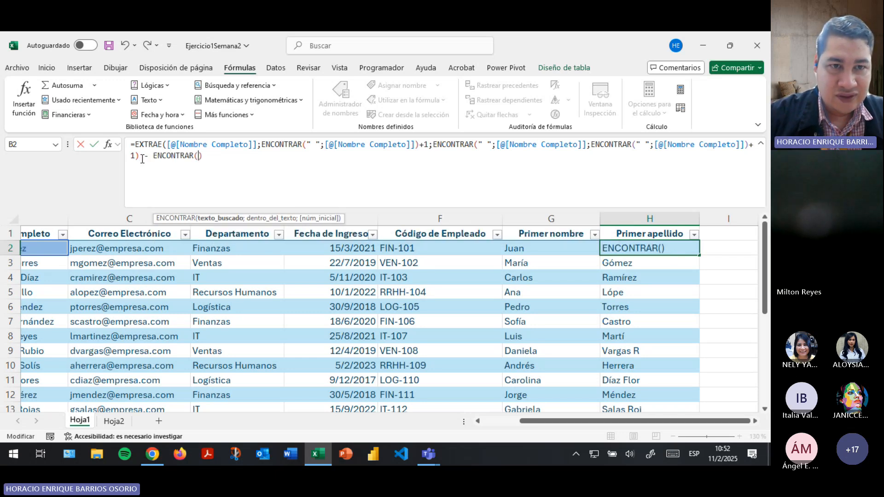
left_click(45, 249)
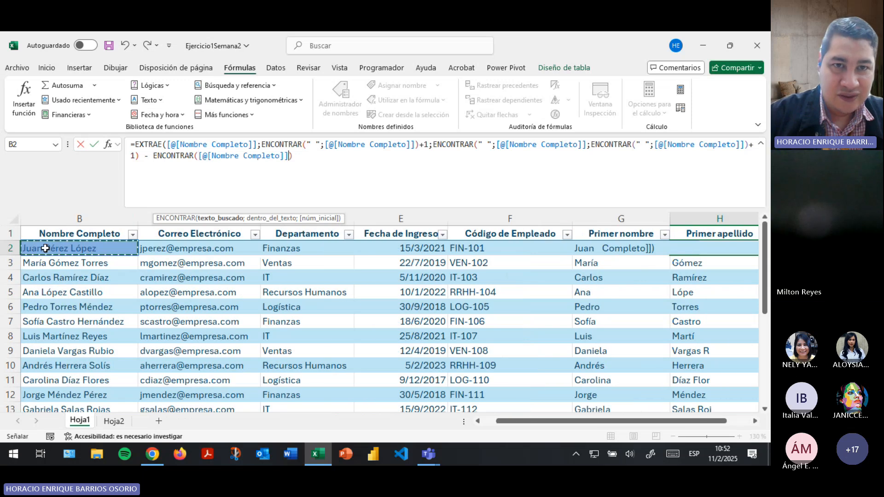
left_click(199, 156)
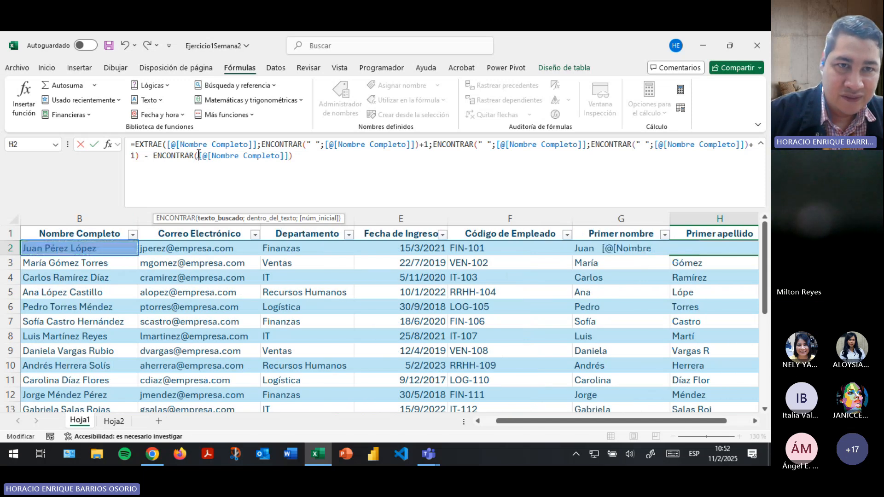
type("\" \";")
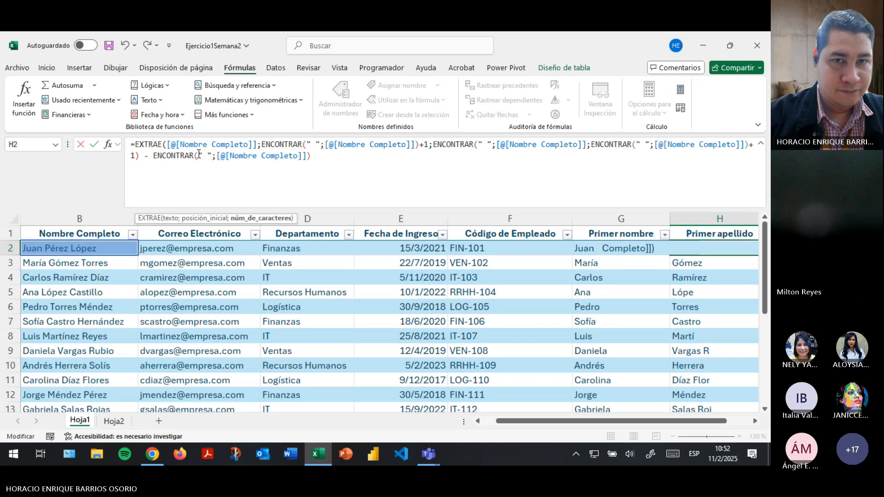
type("-1)")
key("Return")
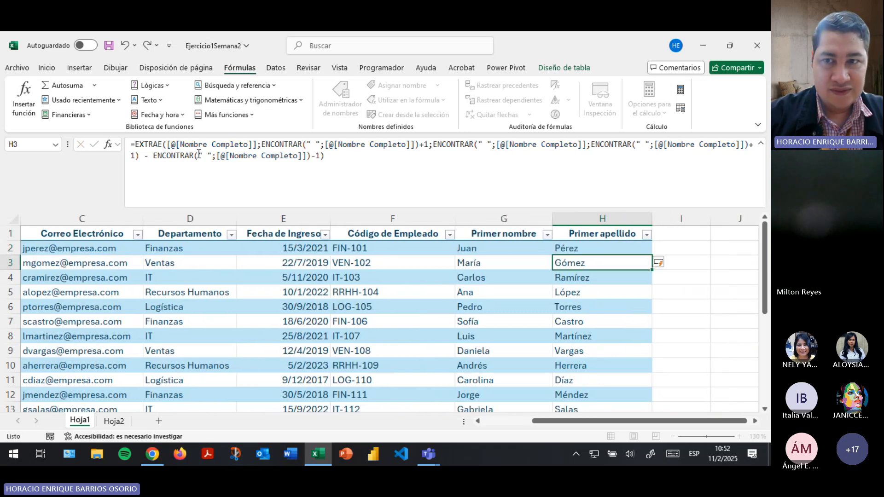
left_click(587, 250)
key("F2")
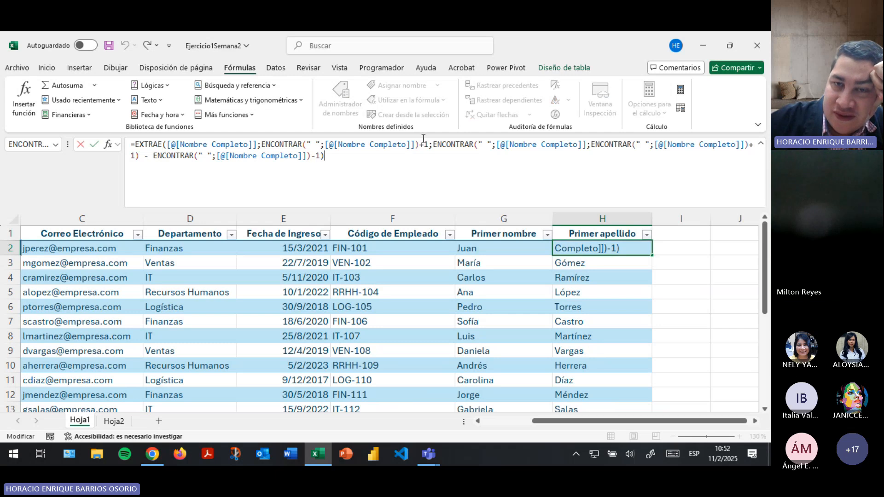
left_click(435, 143)
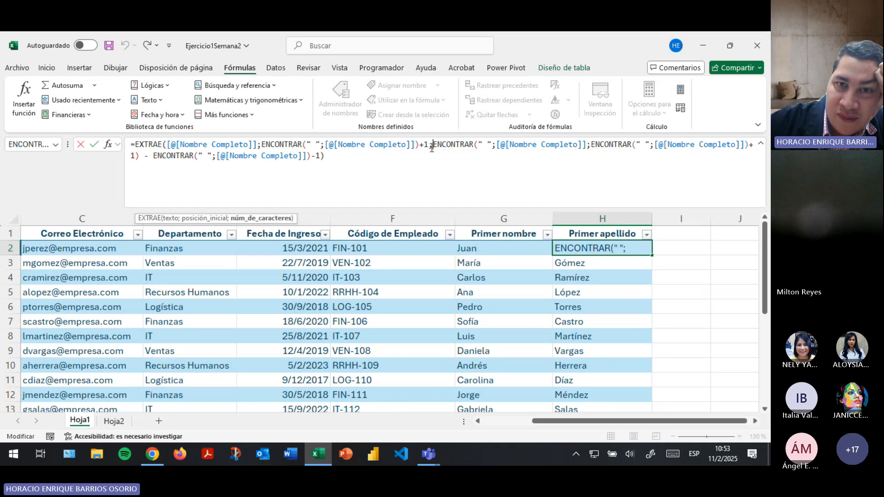
left_click_drag(435, 144, 382, 168)
left_click(460, 168)
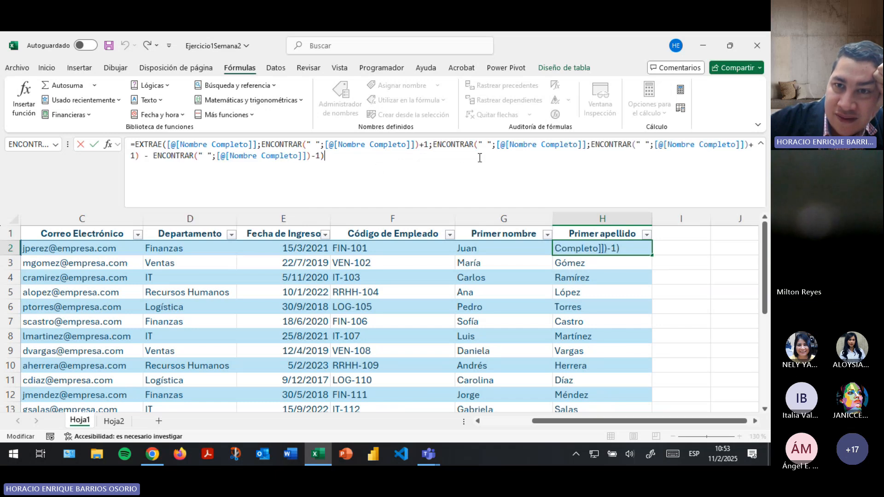
left_click(480, 144)
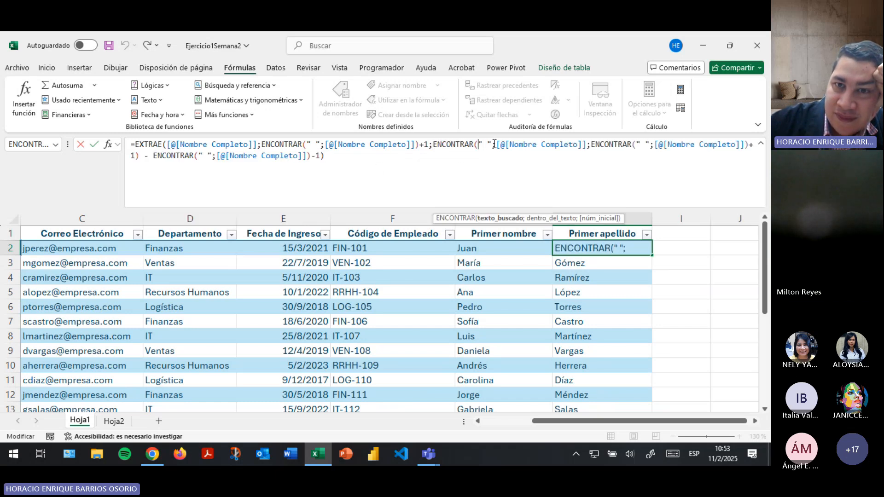
left_click(593, 144)
left_click_drag(592, 144, 423, 157)
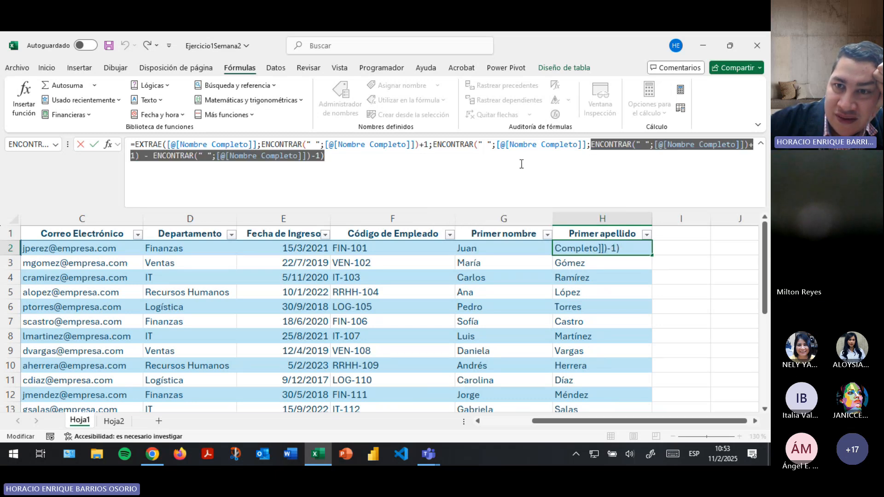
left_click(593, 144)
left_click_drag(592, 144, 283, 156)
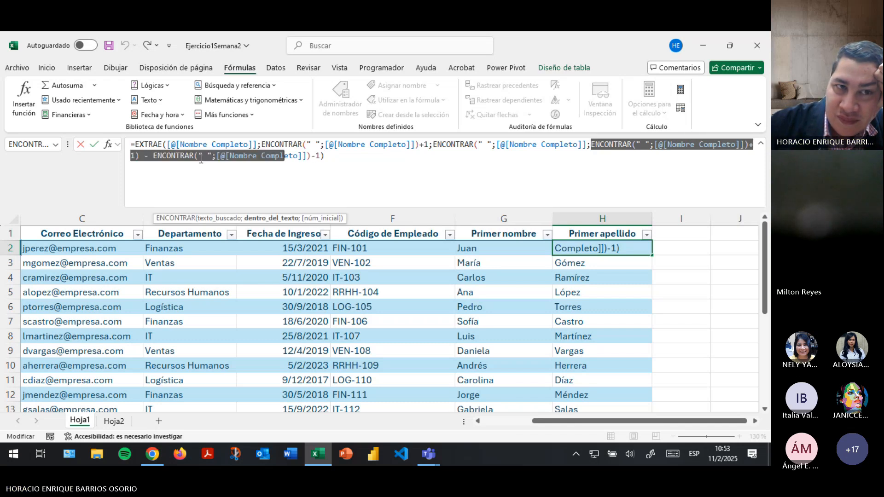
left_click(140, 157)
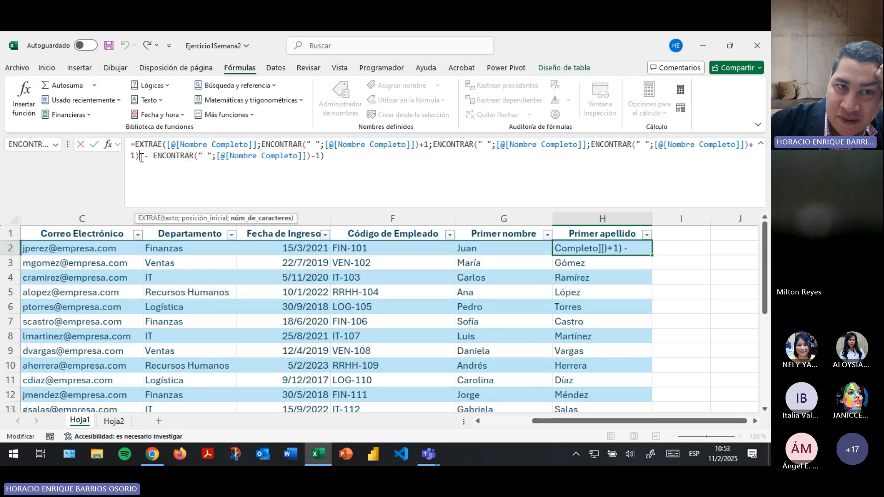
type("-")
left_click_drag(156, 155, 314, 163)
left_click(249, 157)
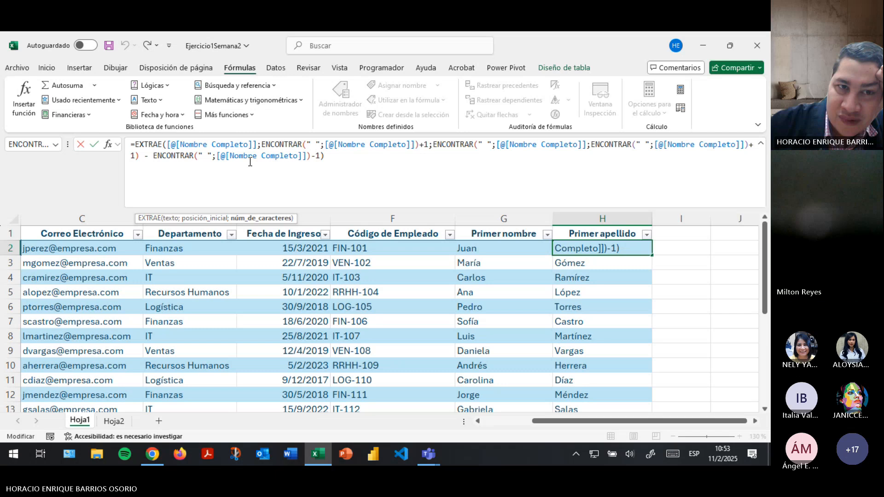
left_click(208, 153)
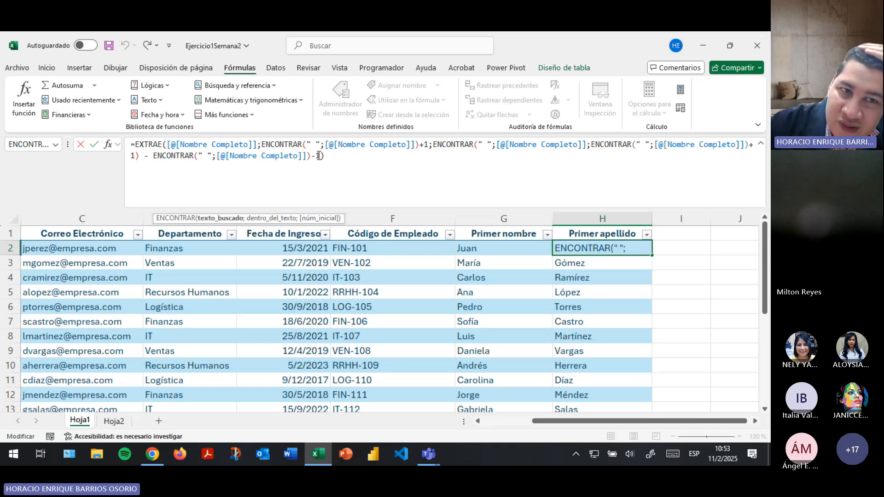
left_click(299, 156)
left_click(330, 156)
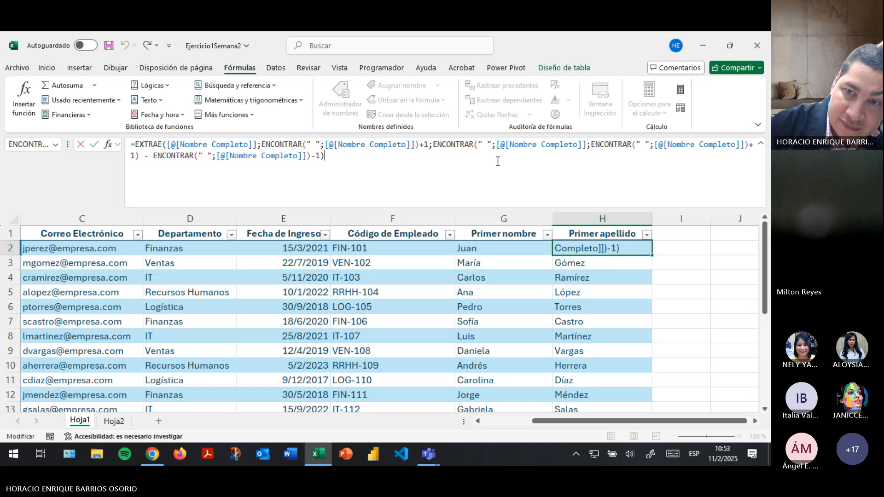
key("Return")
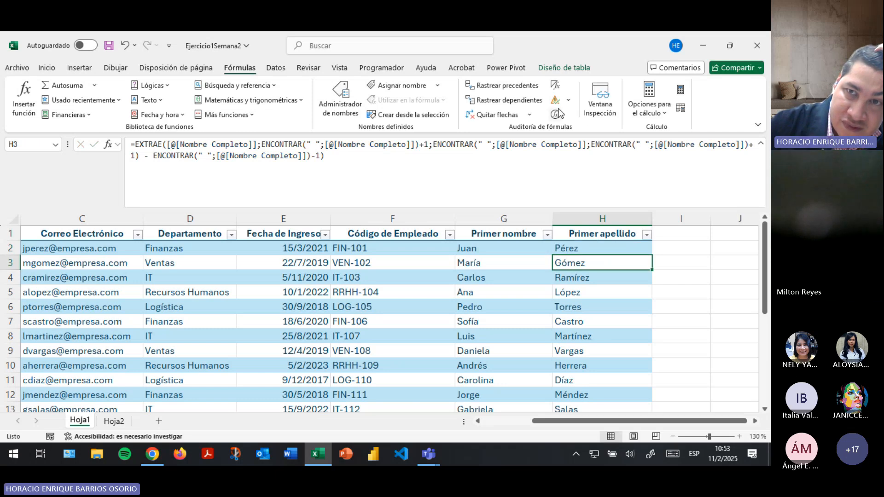
left_click(558, 114)
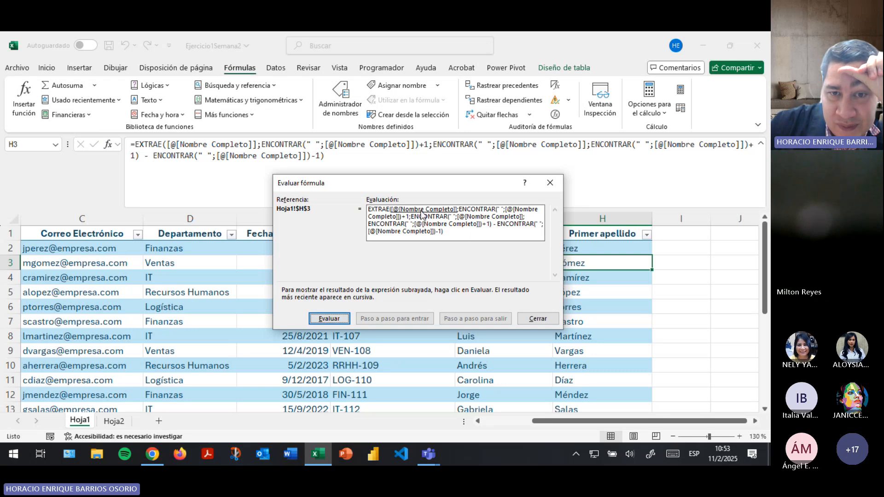
Evaluate H3's first Nombre Completo reference to the row's full-name text.
left_click(329, 318)
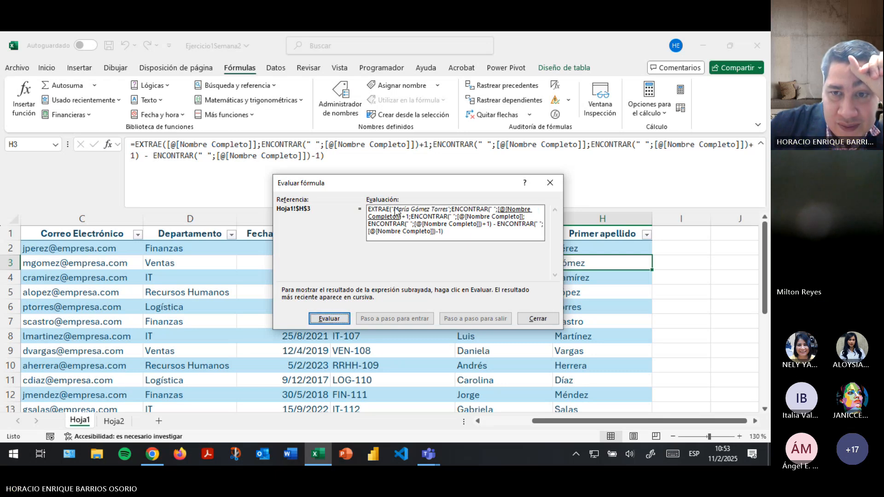
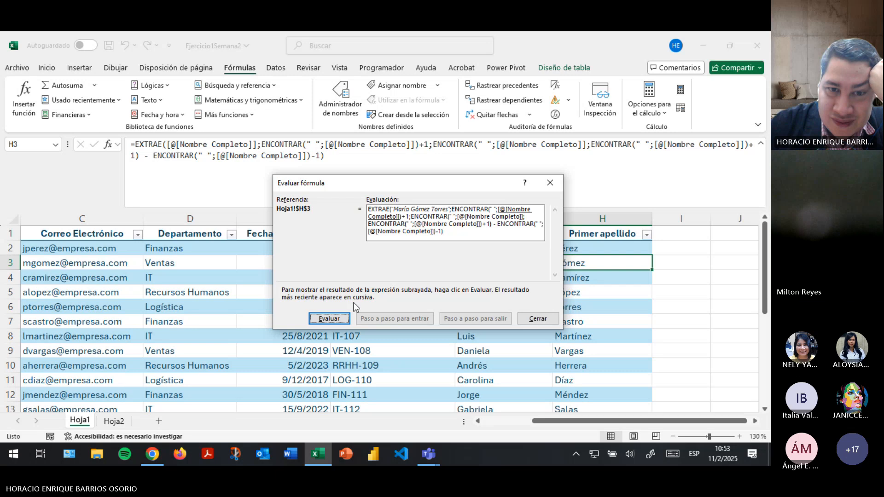
Step the H3 evaluation forward until EXTRAE's start position resolves to 7.
left_click(326, 322)
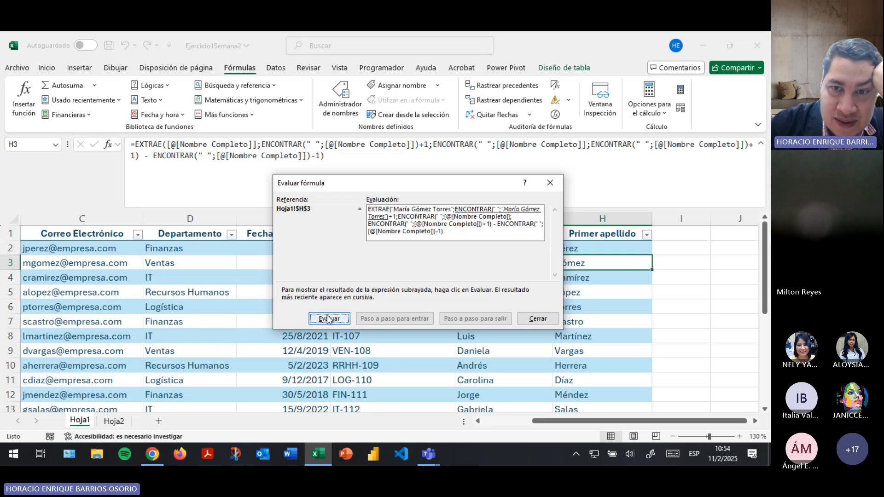
left_click(323, 322)
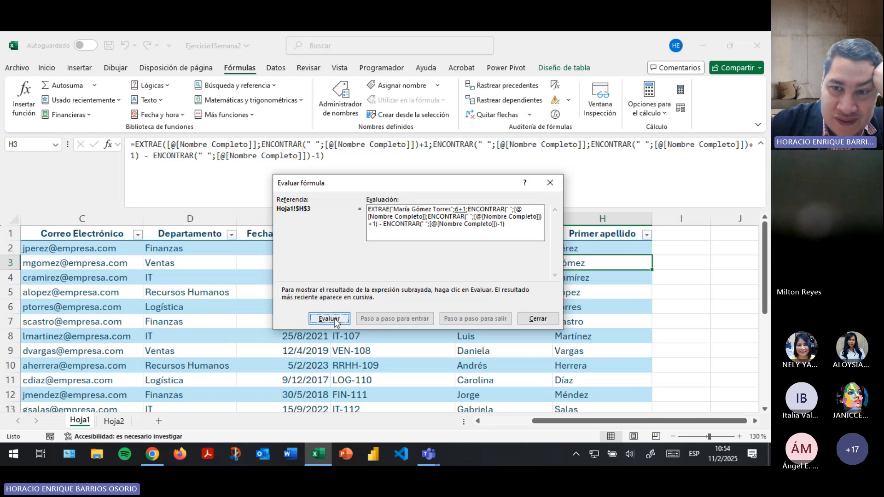
left_click_drag(435, 186, 413, 186)
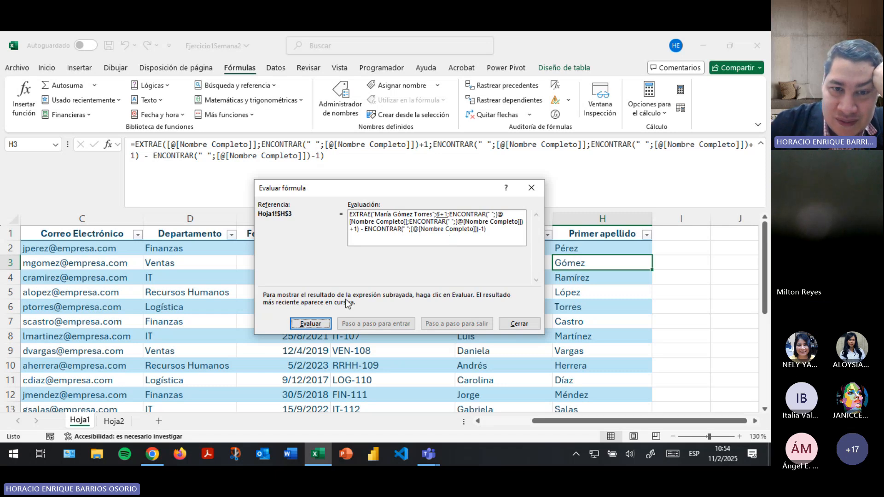
left_click(311, 324)
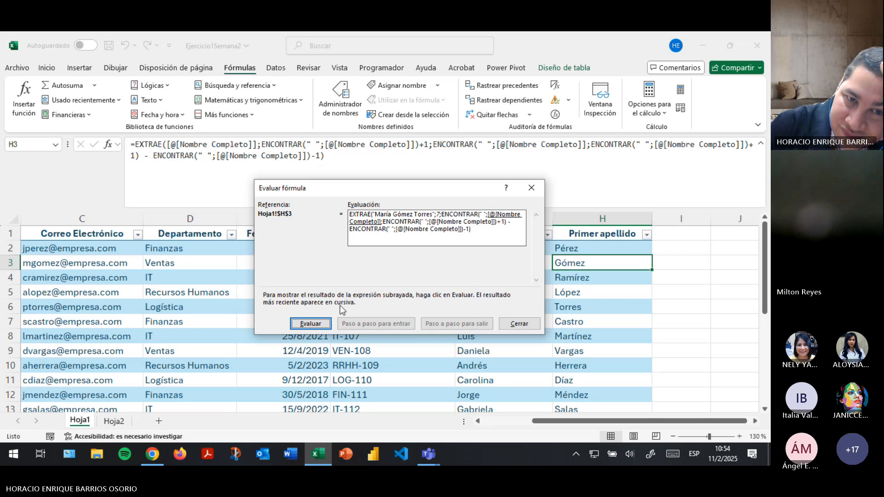
Evaluate the length argument through the space positions 12 and 6, down to 5.
left_click(311, 324)
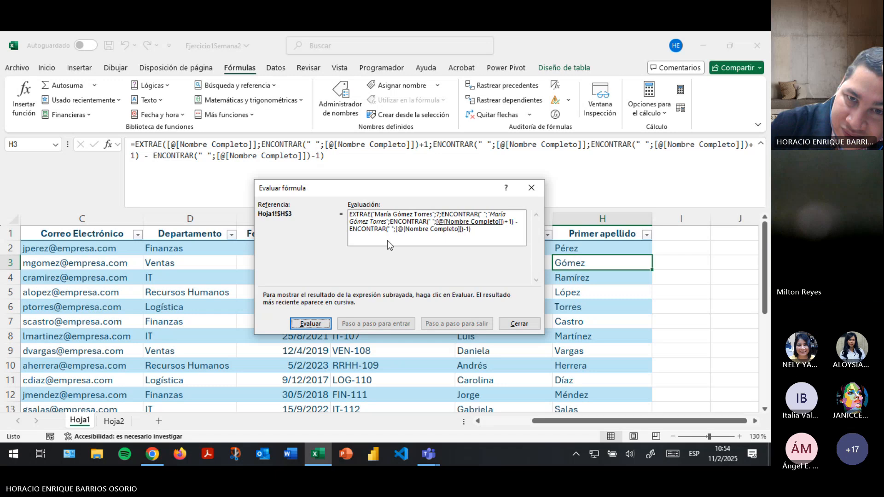
left_click(311, 325)
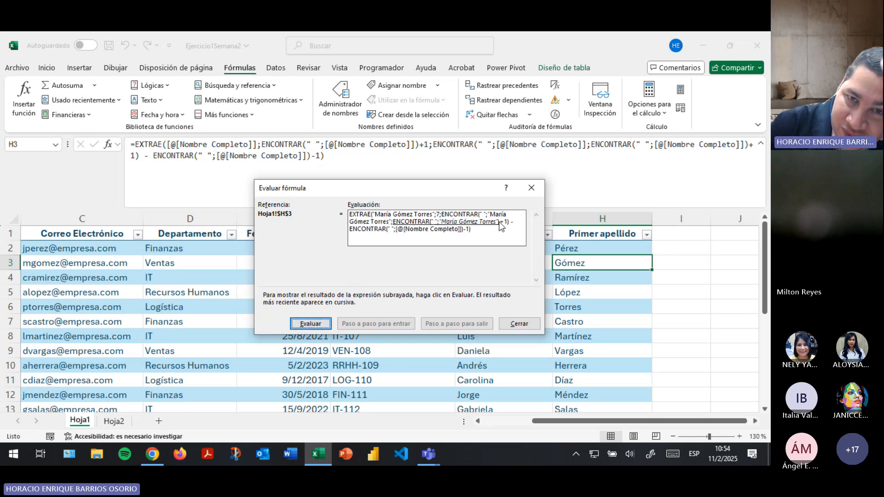
left_click(319, 323)
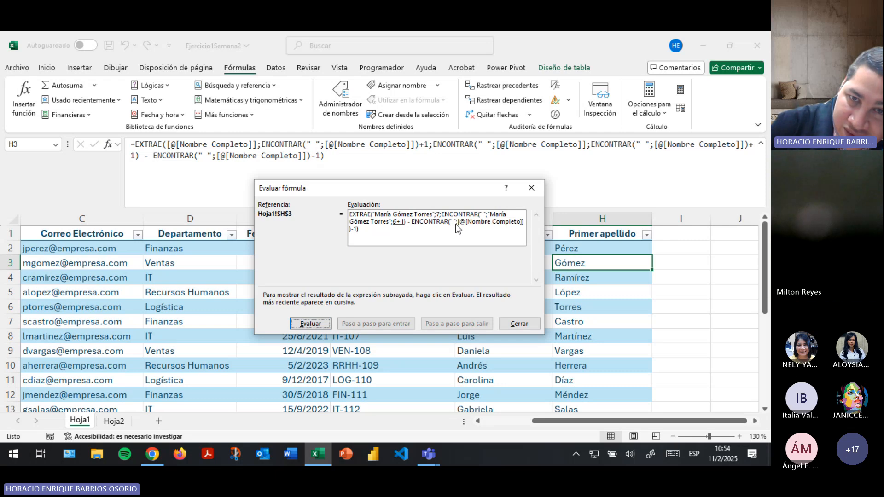
left_click(311, 324)
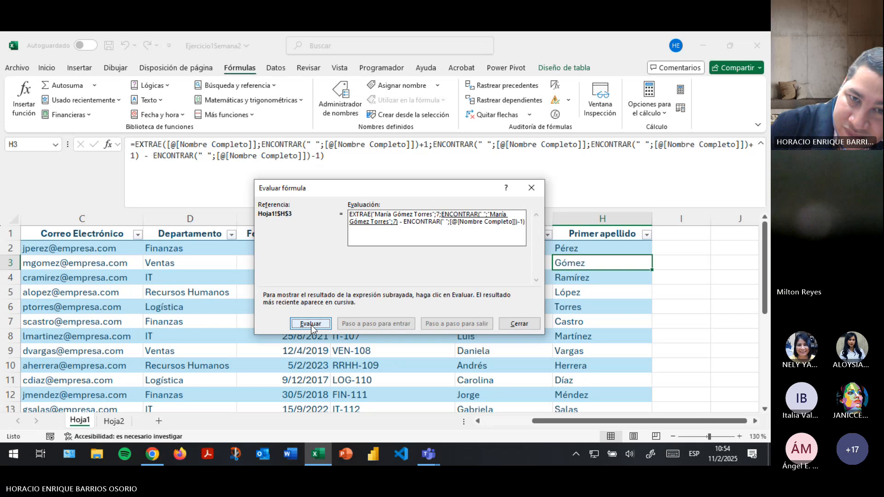
left_click(311, 324)
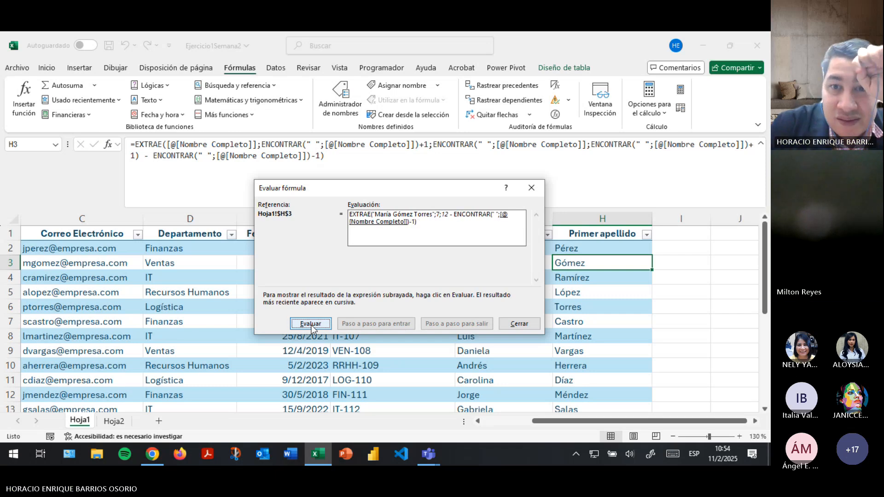
left_click(311, 324)
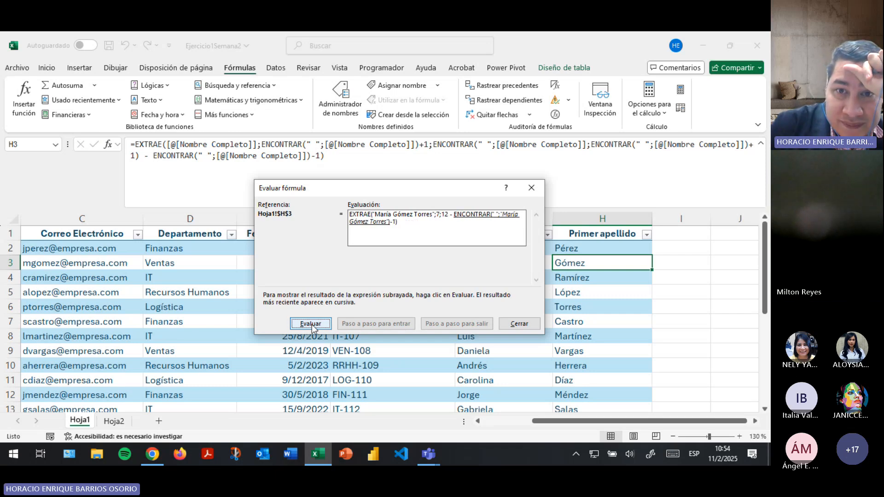
left_click(311, 324)
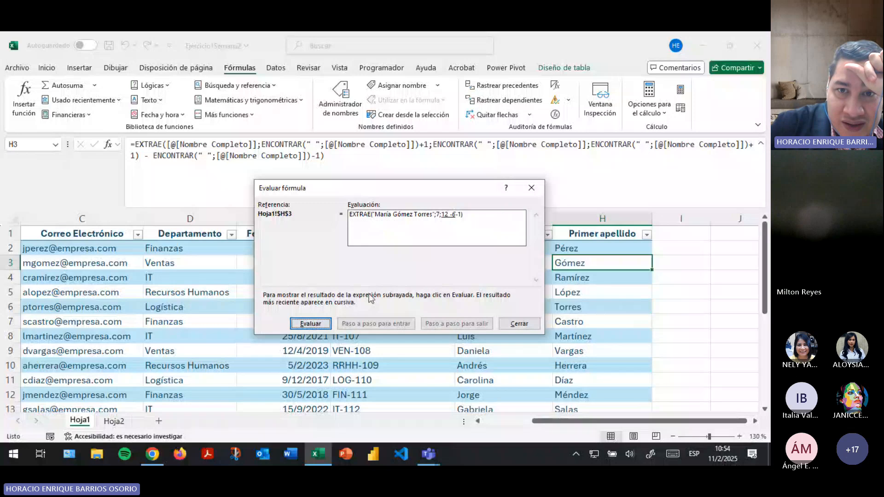
left_click(311, 324)
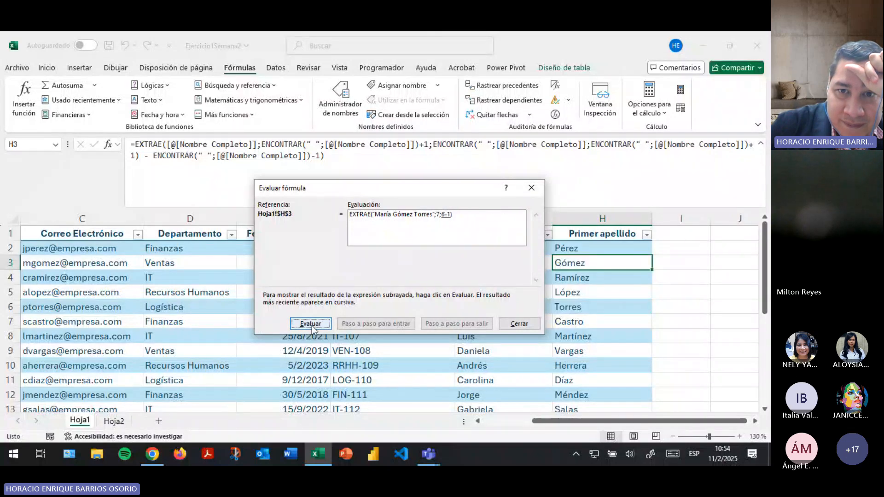
left_click(312, 324)
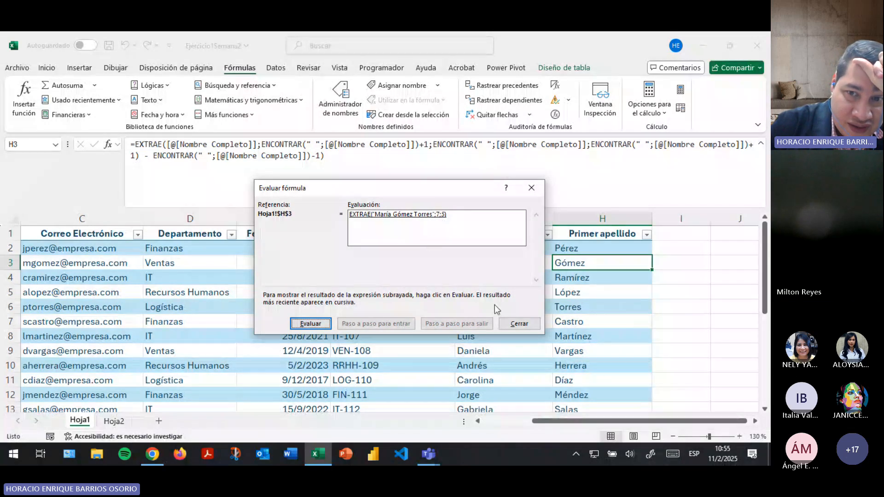
Close the formula evaluation, save the workbook, check the Teams meeting, then return to Excel.
left_click(520, 324)
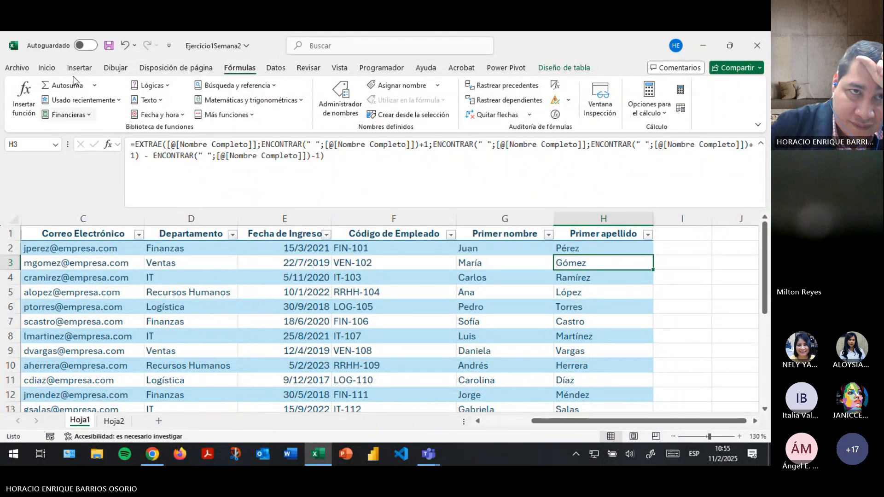
left_click(107, 49)
left_click(429, 455)
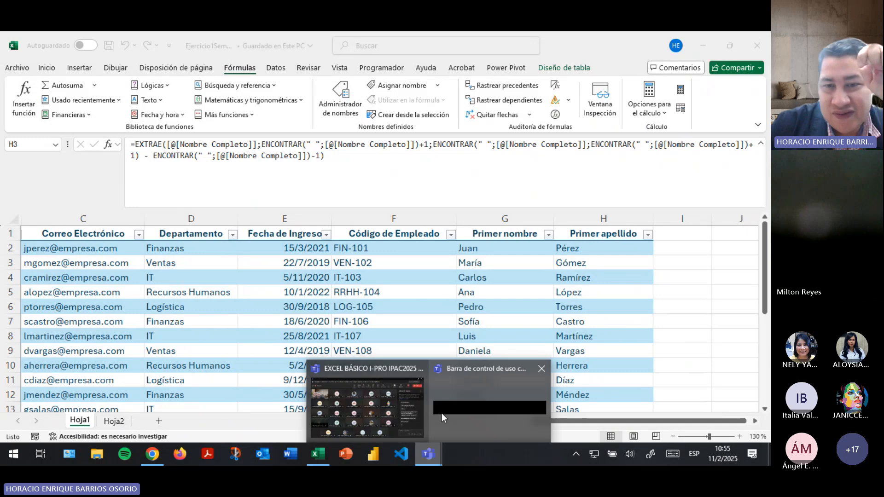
left_click(377, 410)
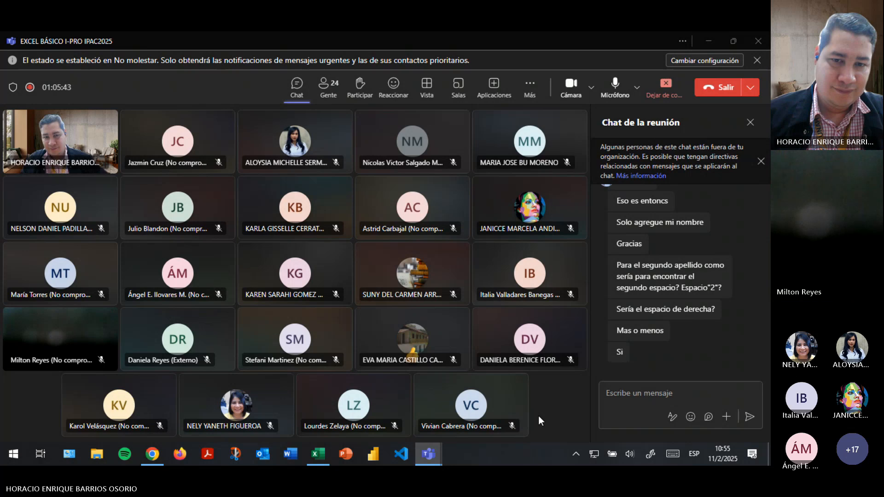
key("alt+Tab")
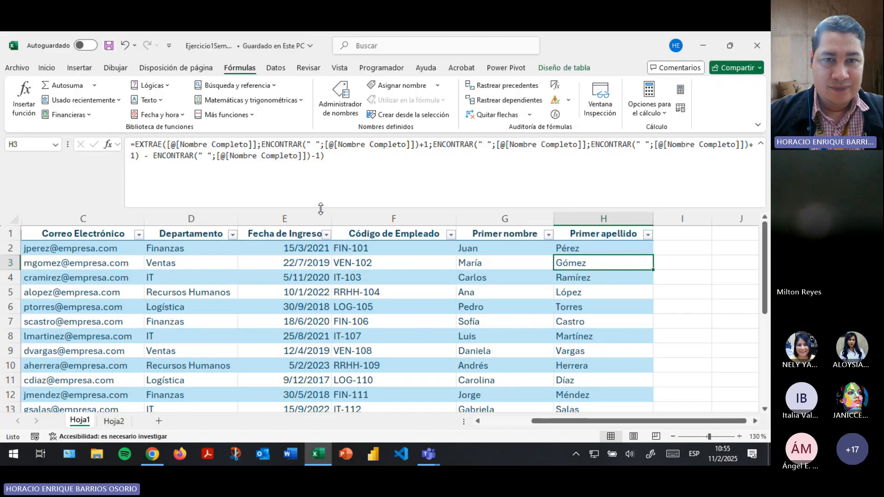
Add headers 'Nombre en mayuscula' in I1 and 'Nombre en minuscula' in J1.
left_click_drag(321, 209, 321, 163)
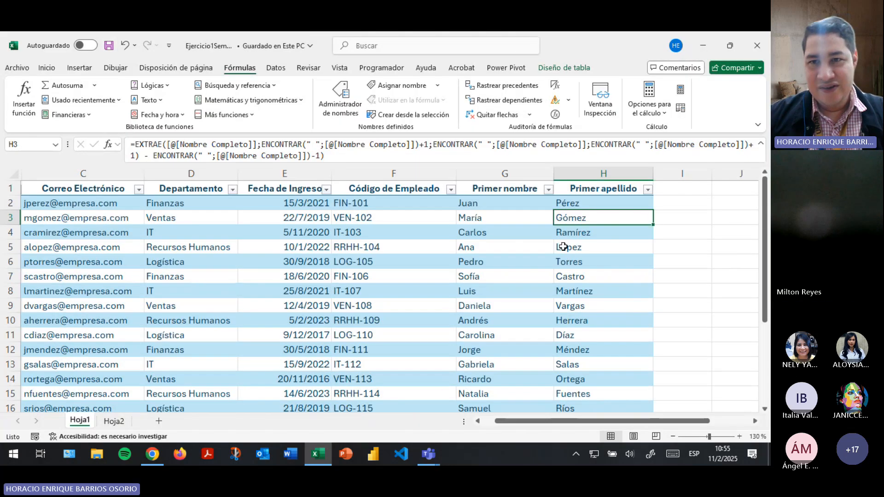
left_click(675, 202)
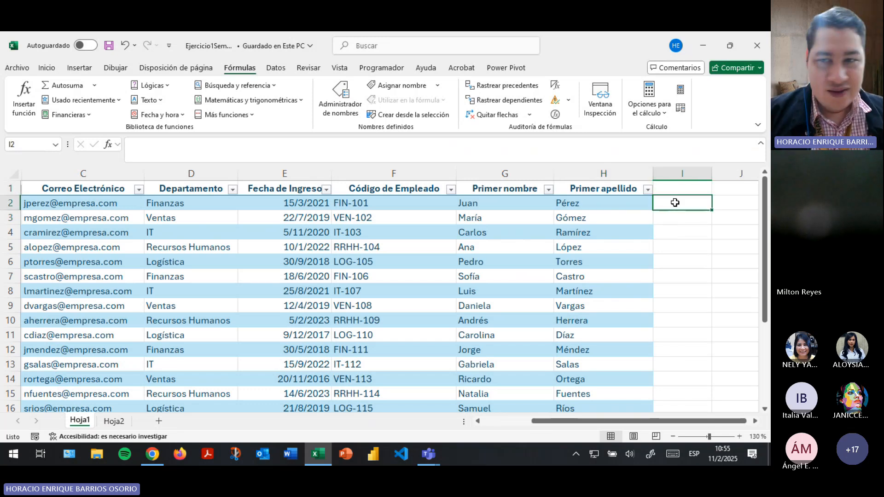
key("Up")
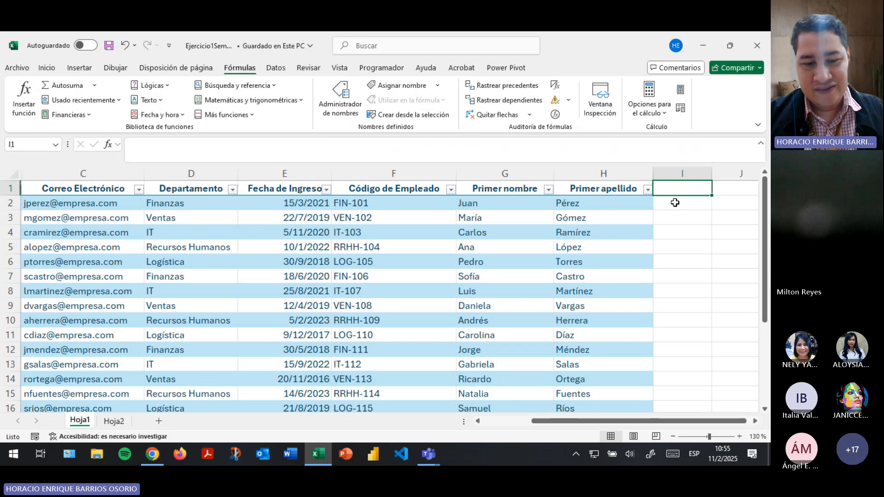
type("Nombre e")
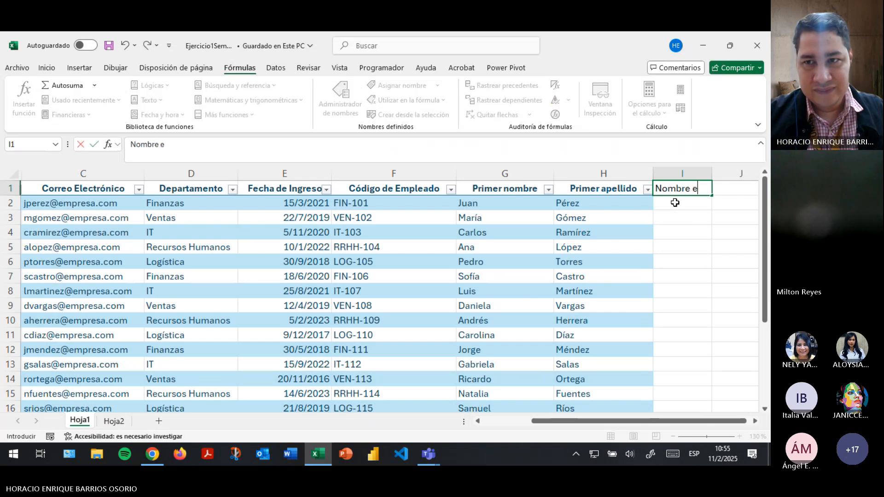
type("n mayus")
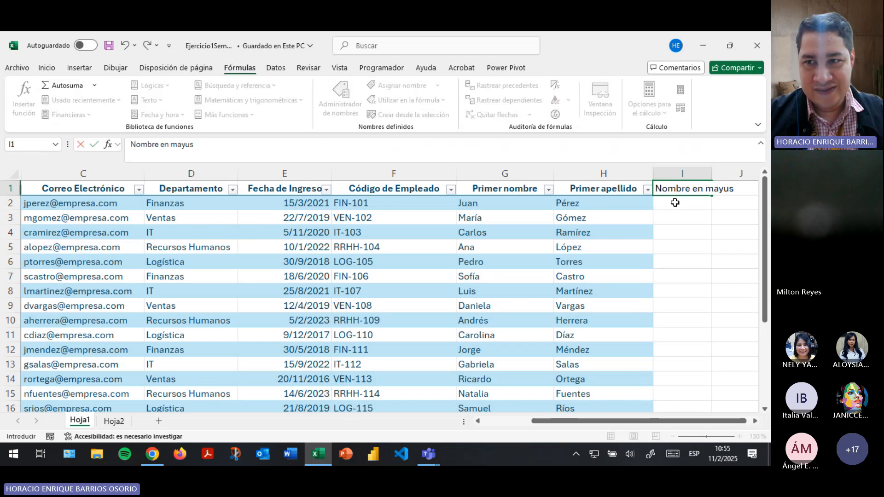
type("cula")
key("Tab")
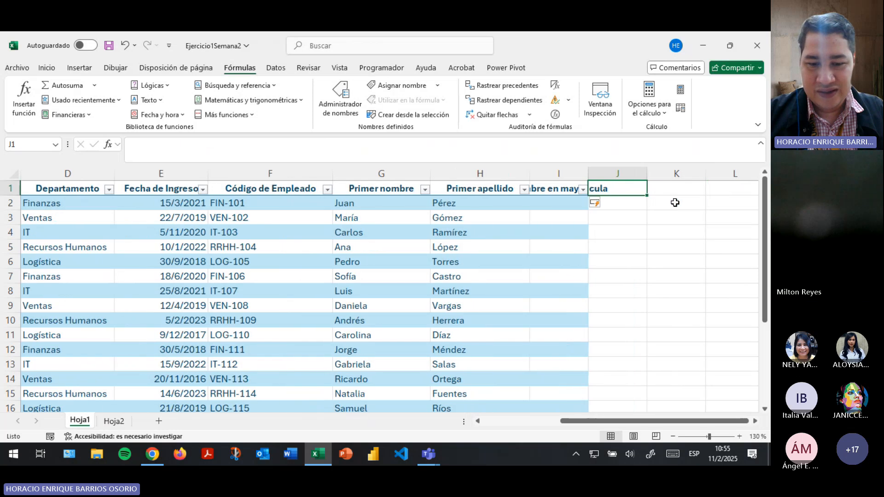
type("Nombre en m")
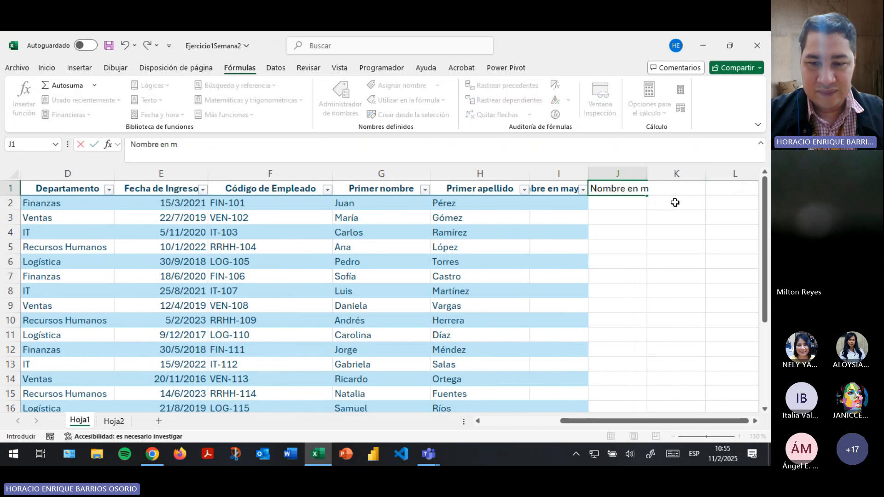
type("inus")
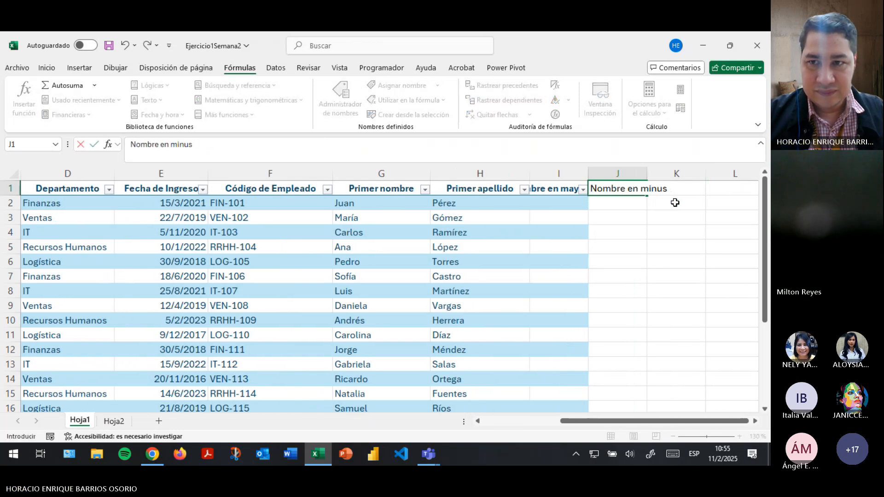
type("cula")
key("Return")
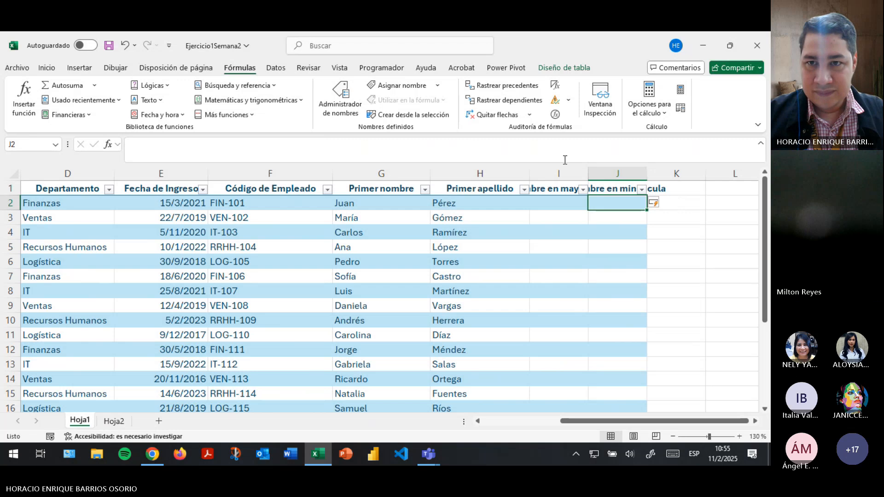
Auto-fit the width of columns I and J to their headers.
left_click_drag(559, 173, 617, 173)
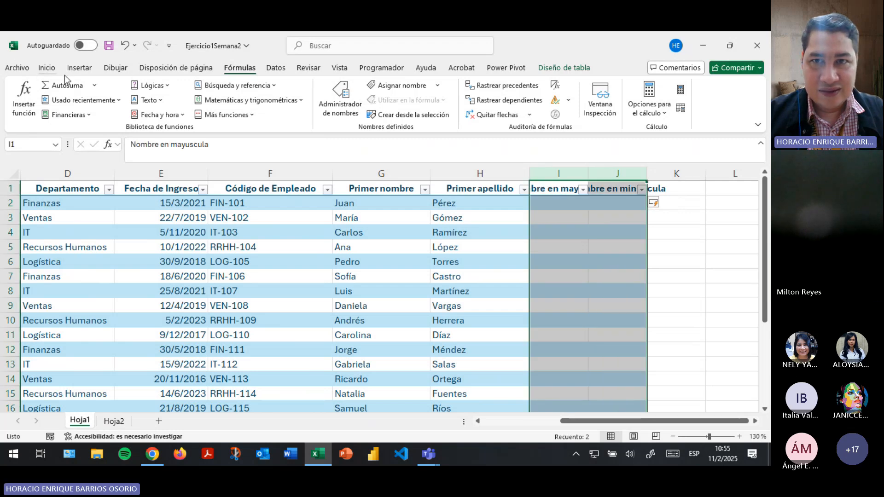
left_click(46, 69)
left_click(529, 116)
left_click(574, 195)
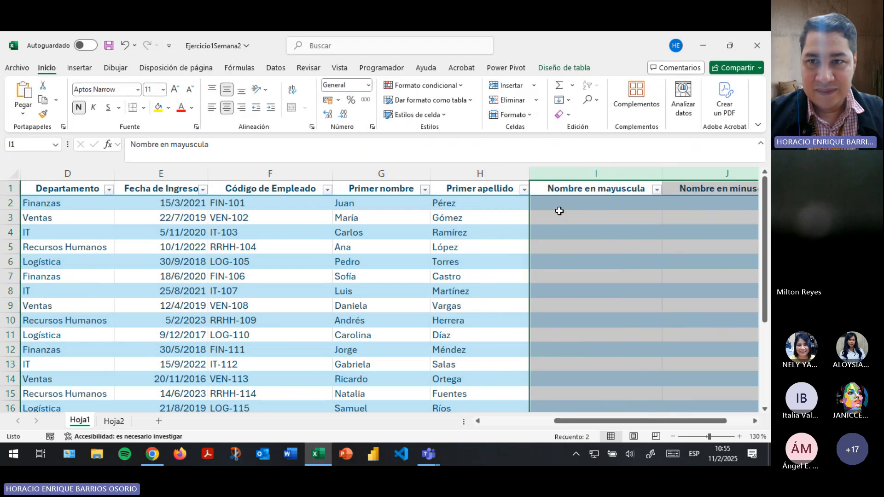
left_click(595, 204)
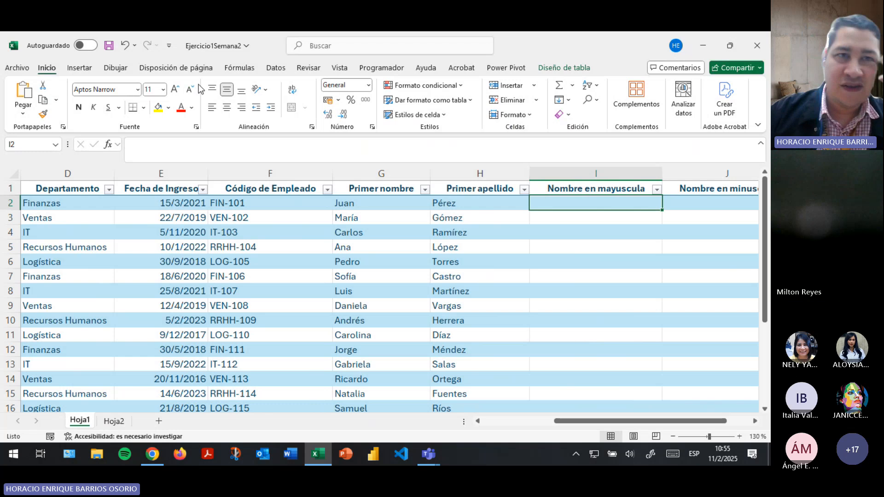
Fill column I with MAYUSC([@[Nombre Completo]]), taking the text from B2.
left_click(239, 67)
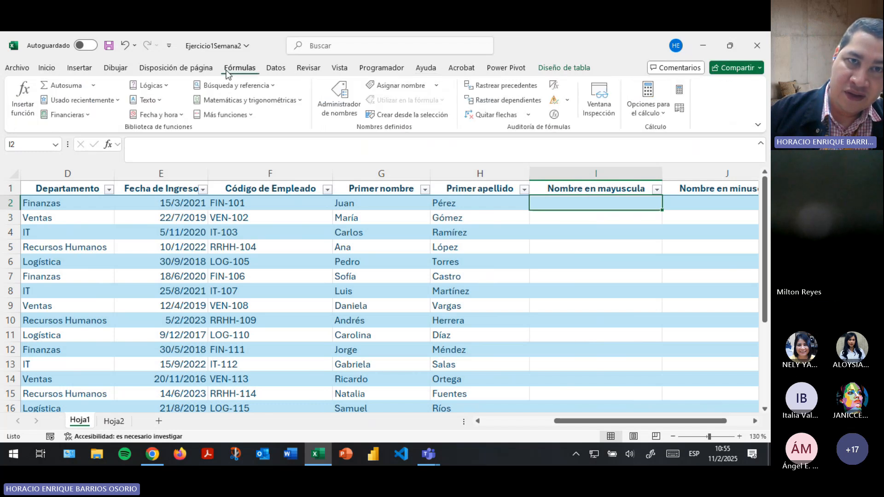
left_click(164, 101)
scroll(167, 187, "down", 4)
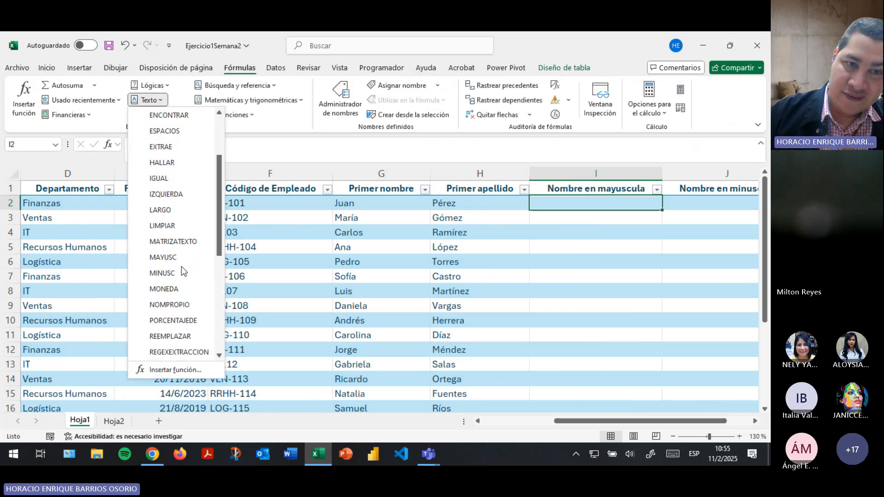
left_click(164, 164)
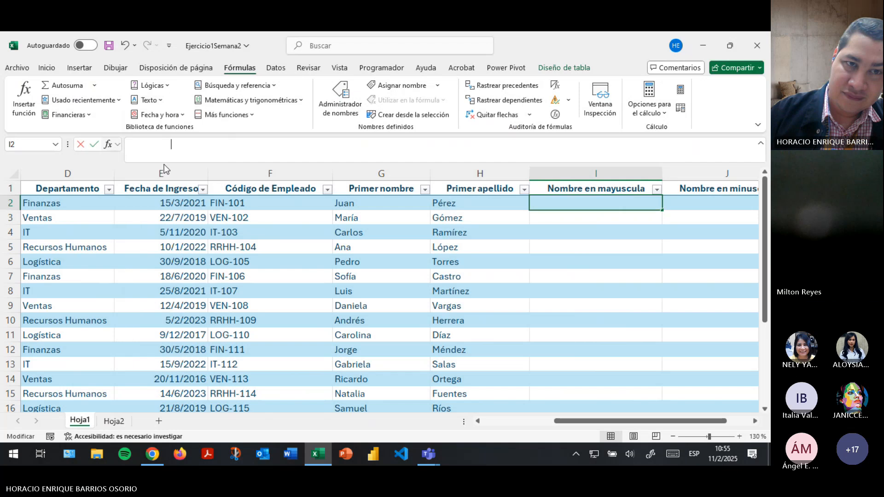
left_click(426, 230)
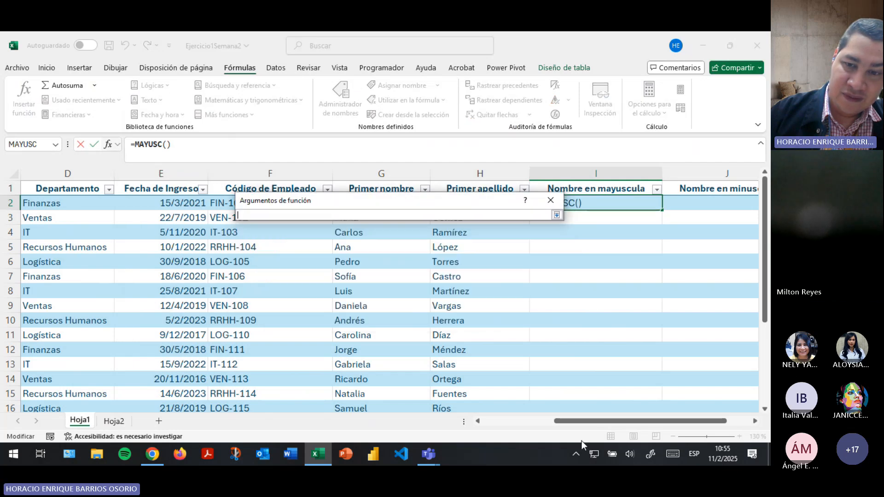
left_click_drag(588, 425, 518, 424)
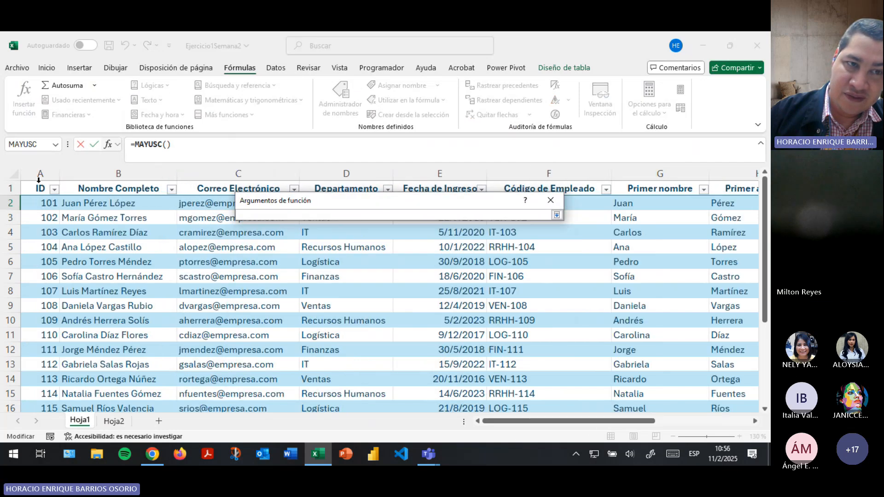
left_click(106, 199)
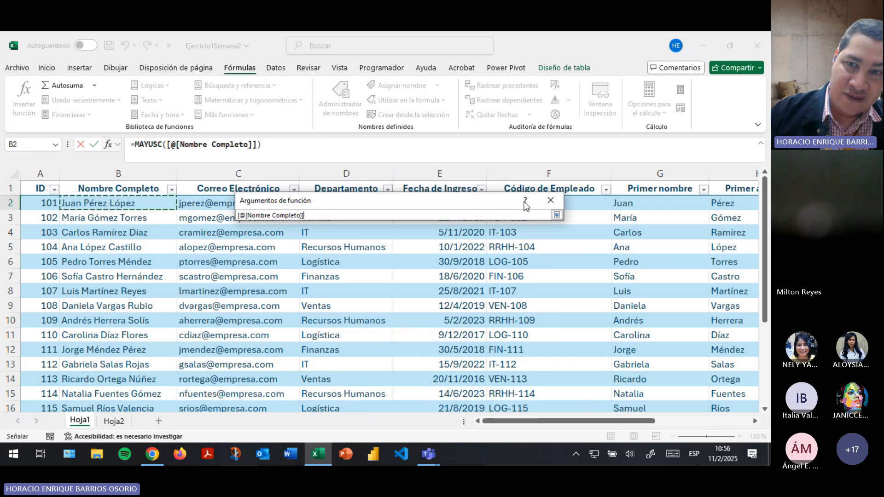
left_click(557, 215)
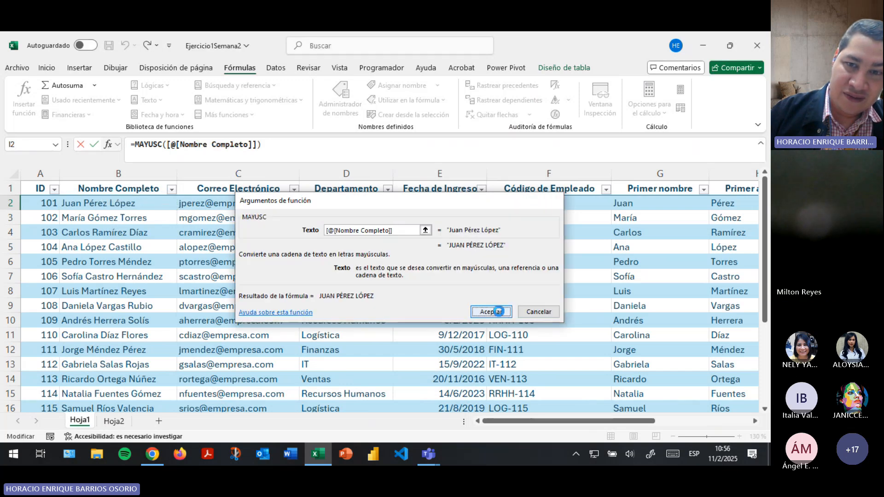
left_click(499, 311)
left_click(676, 203)
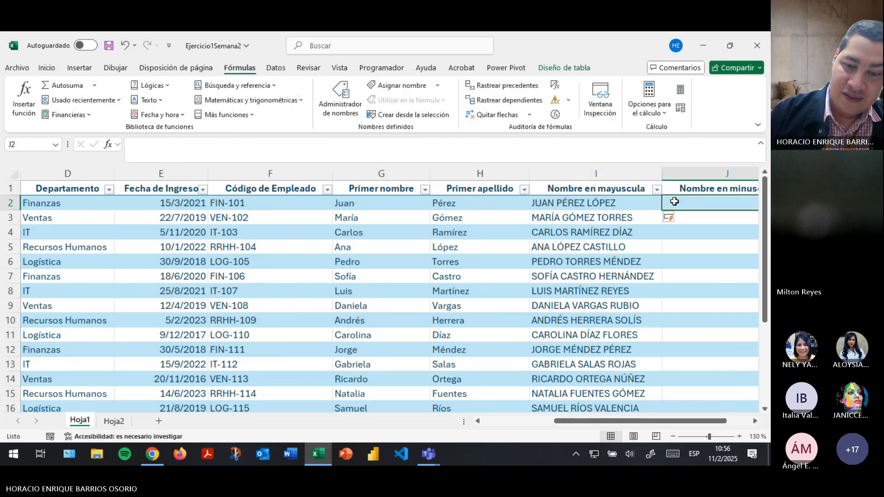
Fill column J with MINUSC([@[Nombre Completo]]), taking the text from B2.
type("=")
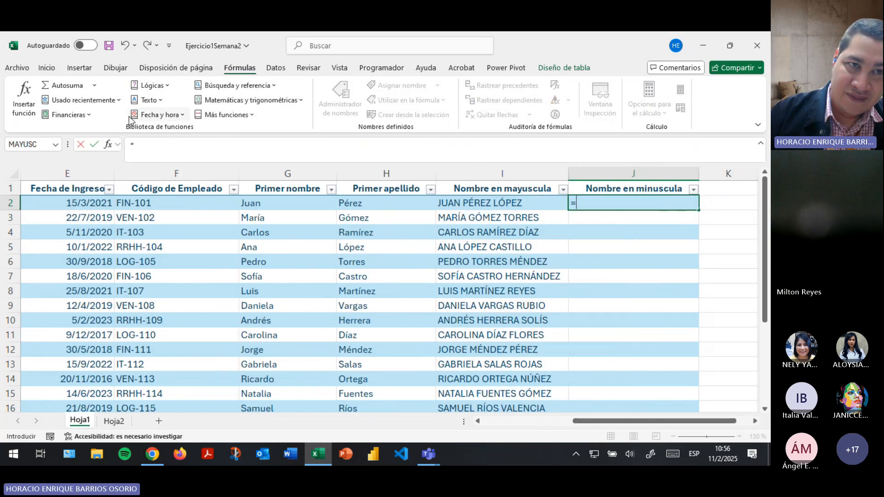
left_click(148, 100)
scroll(175, 229, "down", 4)
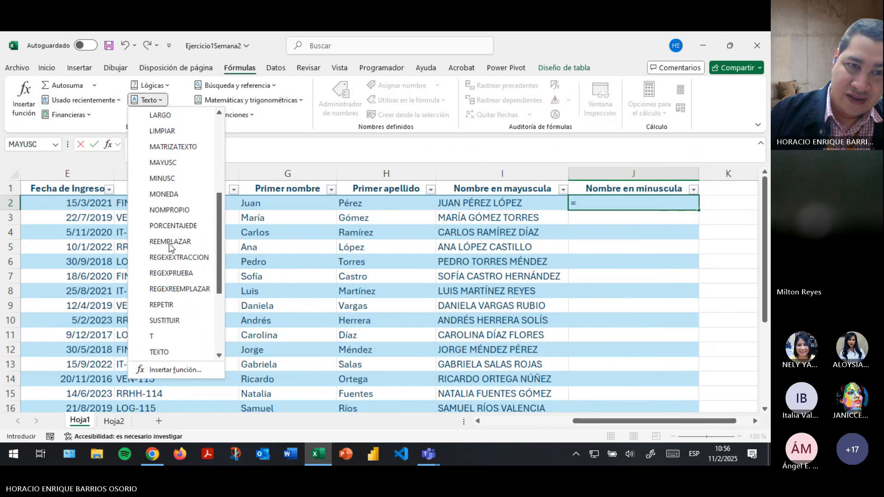
left_click(161, 179)
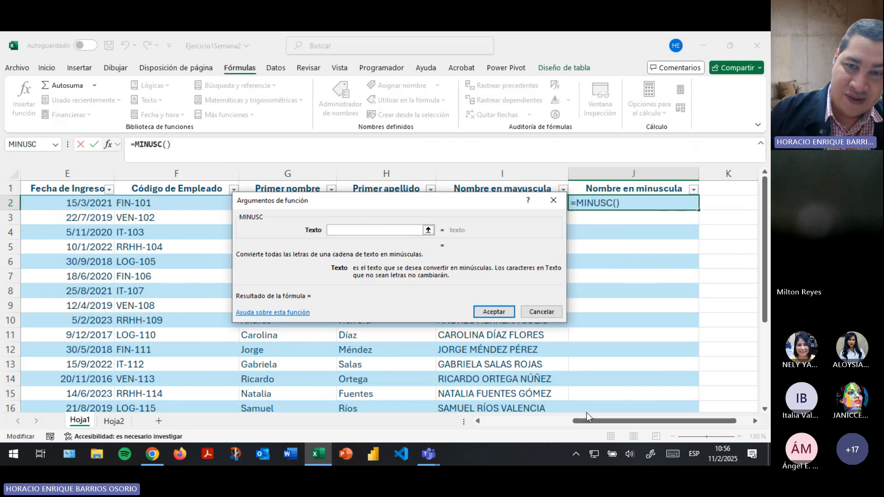
left_click(429, 230)
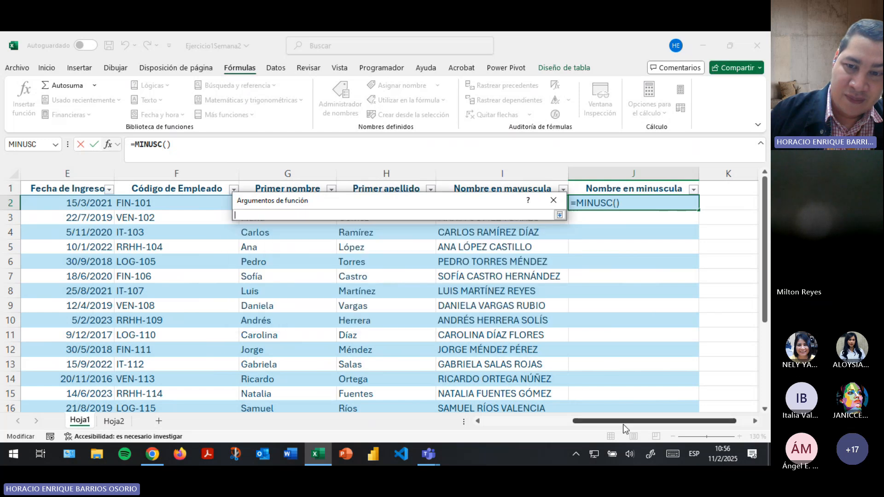
left_click_drag(623, 424, 503, 425)
left_click(99, 203)
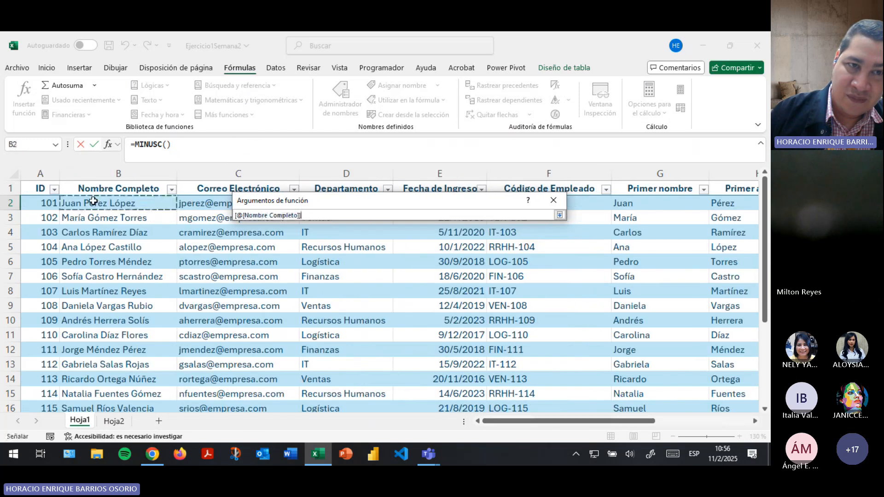
left_click(559, 215)
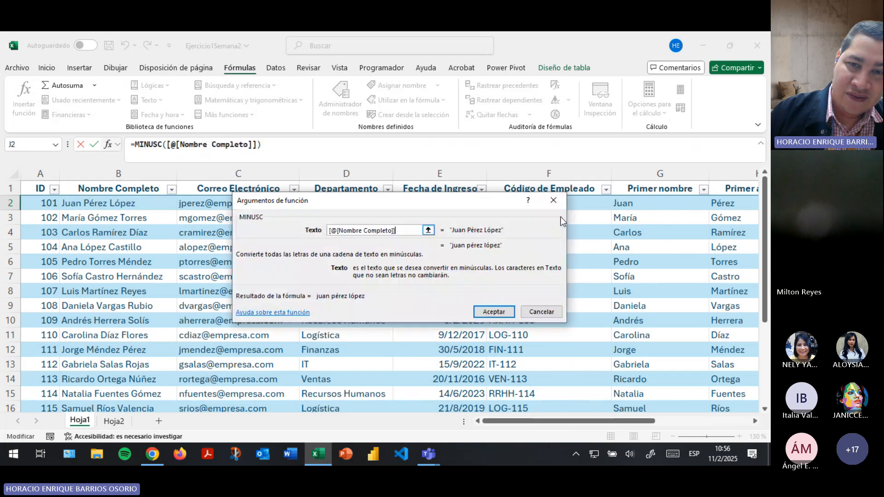
left_click(494, 312)
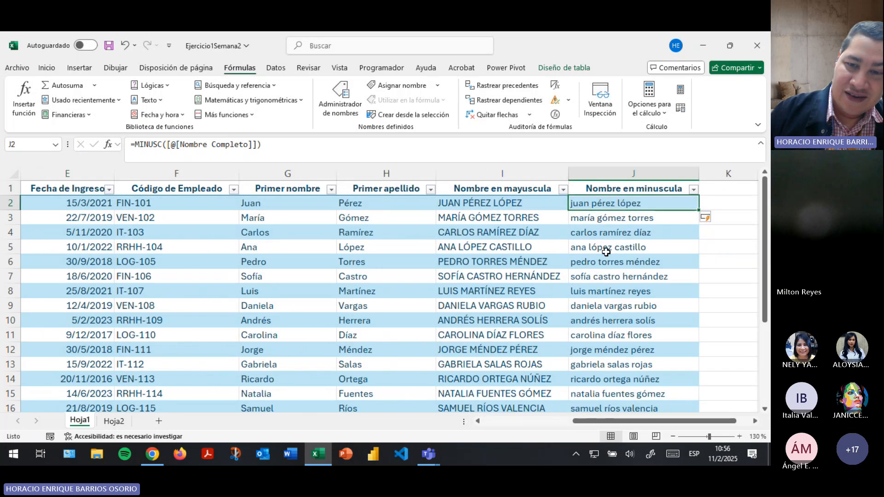
Review the department, e-mail and full-name values in columns B–D.
scroll(606, 252, "left", 4)
left_click(297, 251)
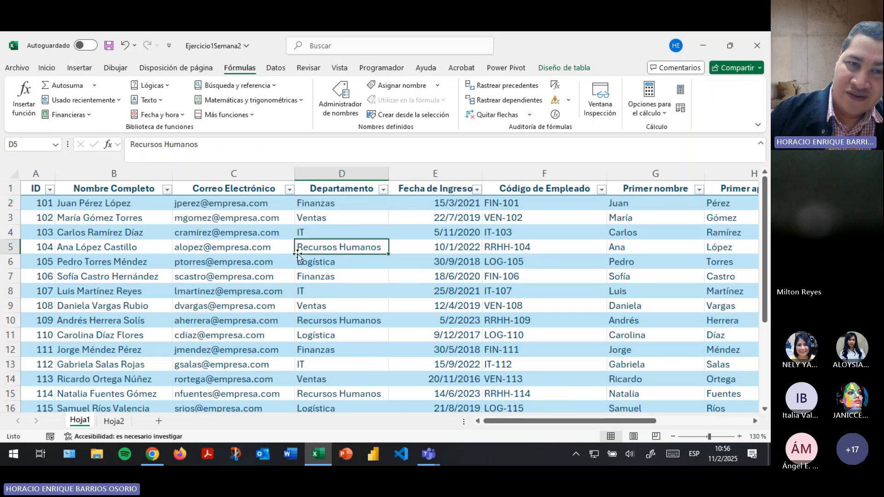
left_click(240, 248)
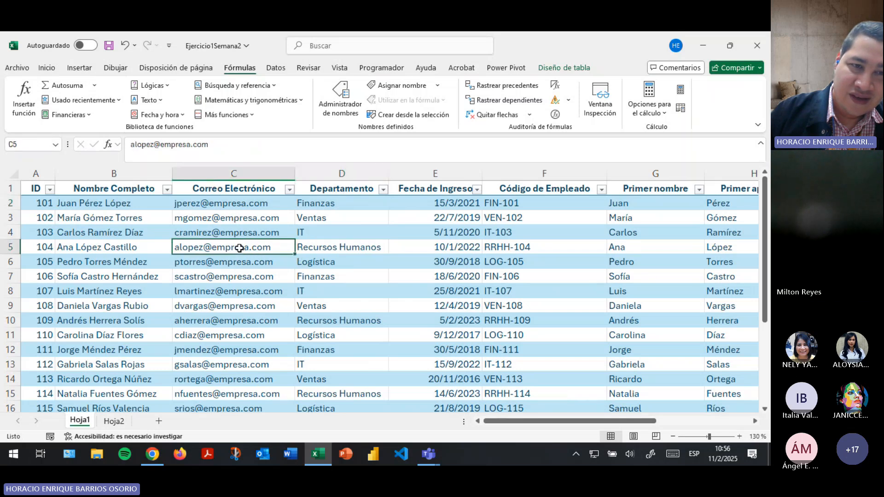
left_click(92, 208)
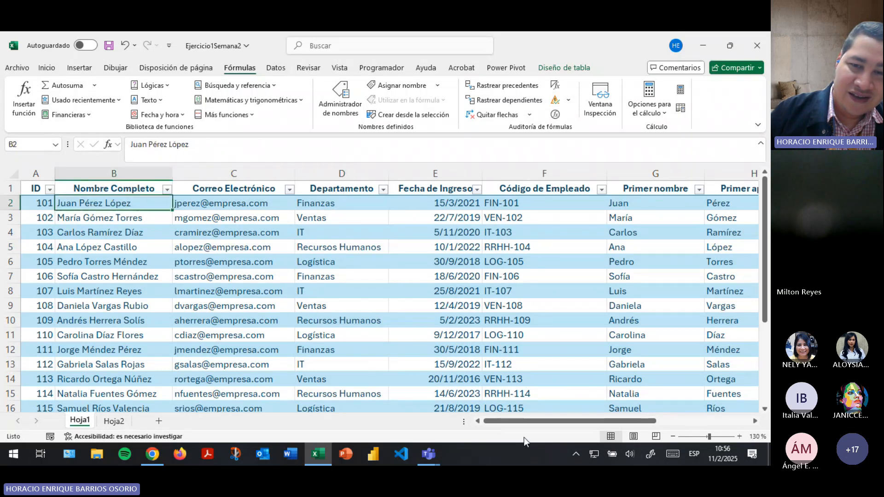
left_click_drag(535, 424, 630, 424)
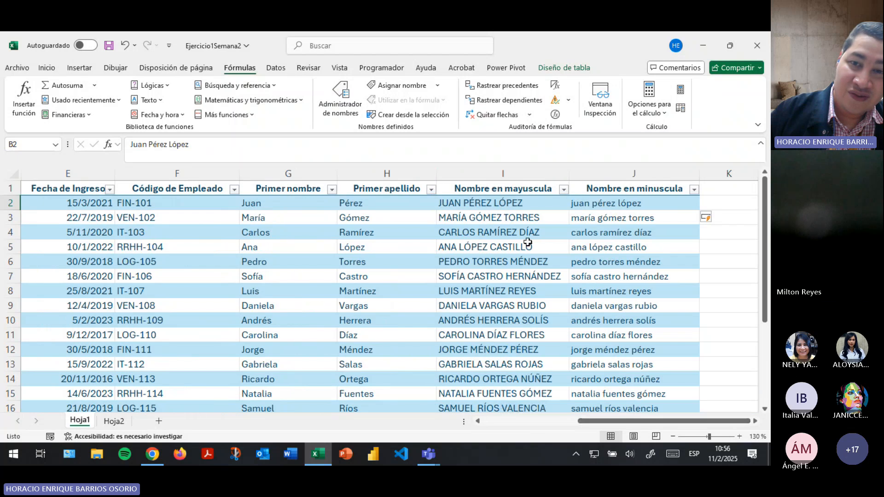
left_click(481, 205)
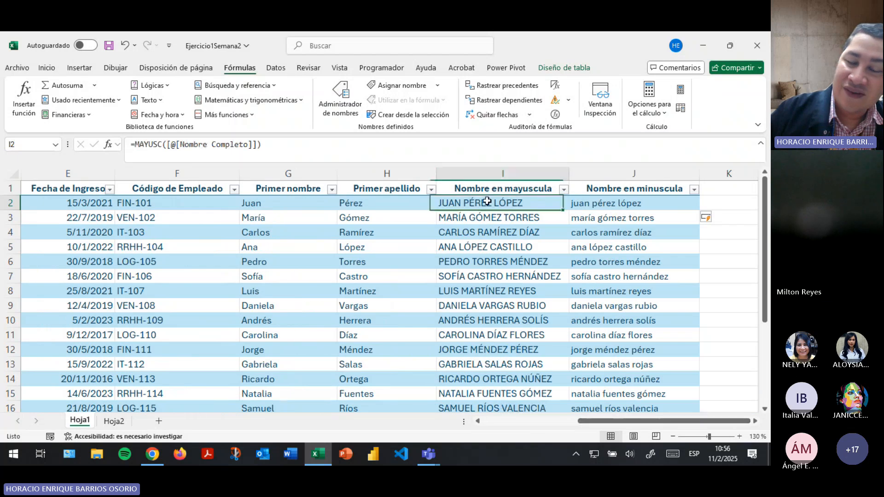
left_click(473, 292)
left_click(474, 335)
left_click(474, 350)
left_click(472, 261)
left_click(477, 207)
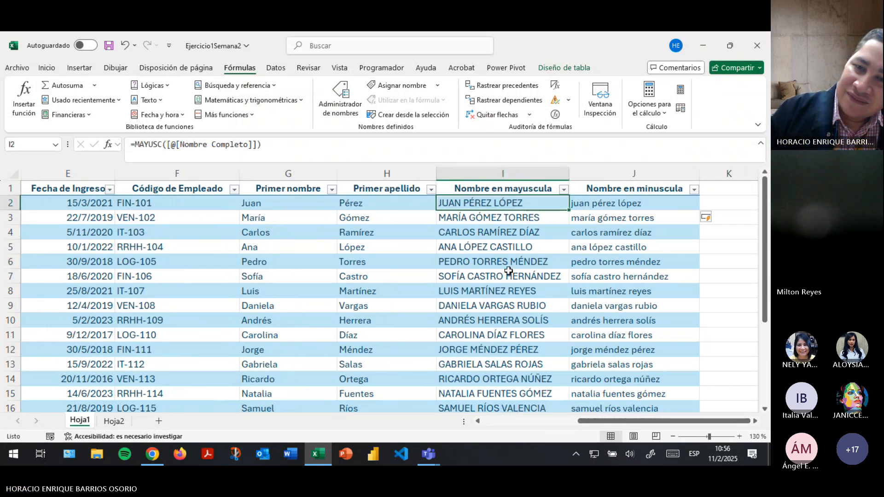
left_click(596, 211)
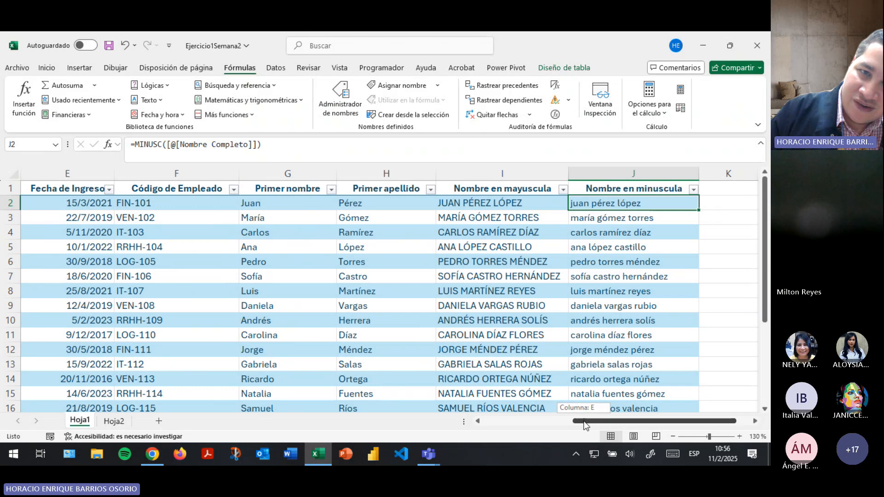
left_click_drag(585, 424, 494, 425)
left_click(237, 204)
left_click(237, 291)
left_click(230, 350)
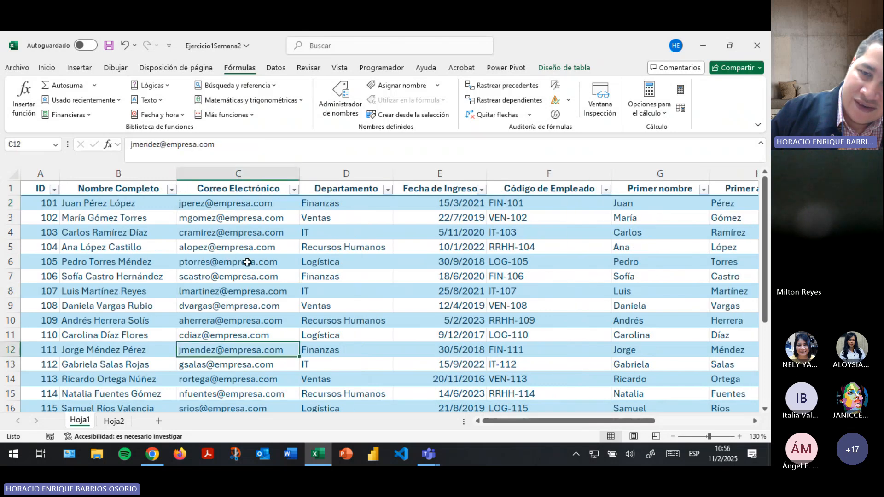
left_click(244, 276)
left_click_drag(570, 421, 672, 398)
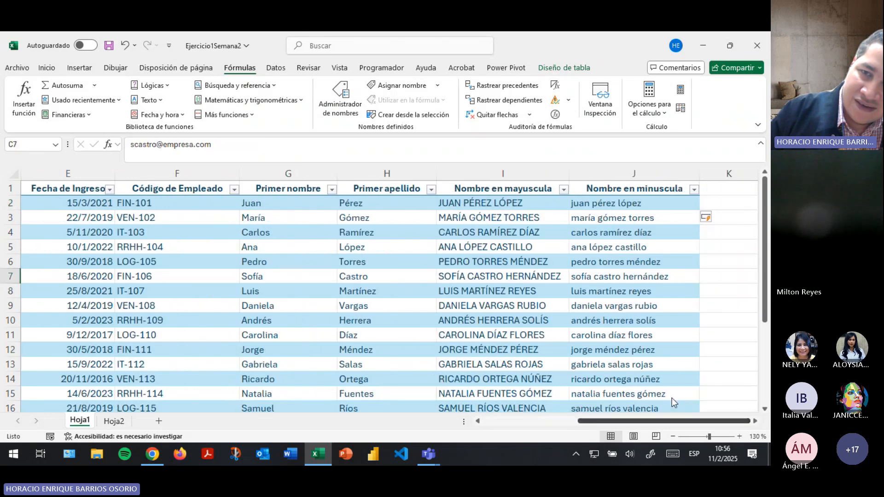
left_click(625, 202)
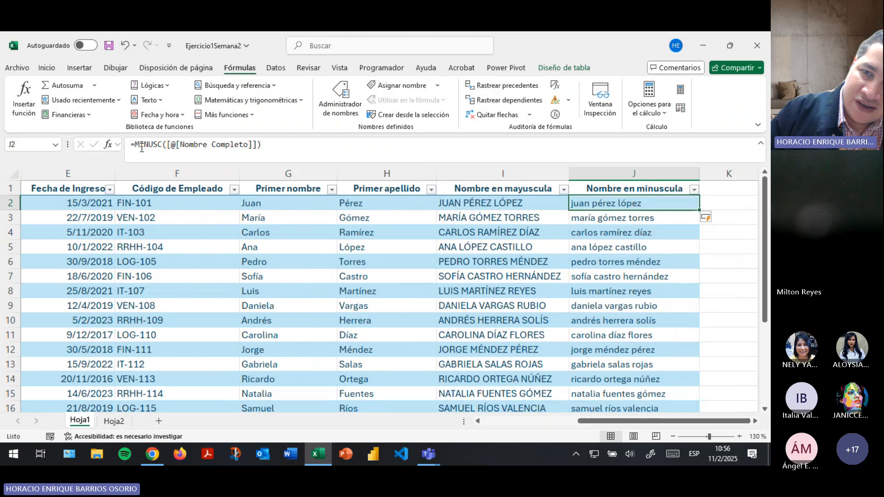
key("Right")
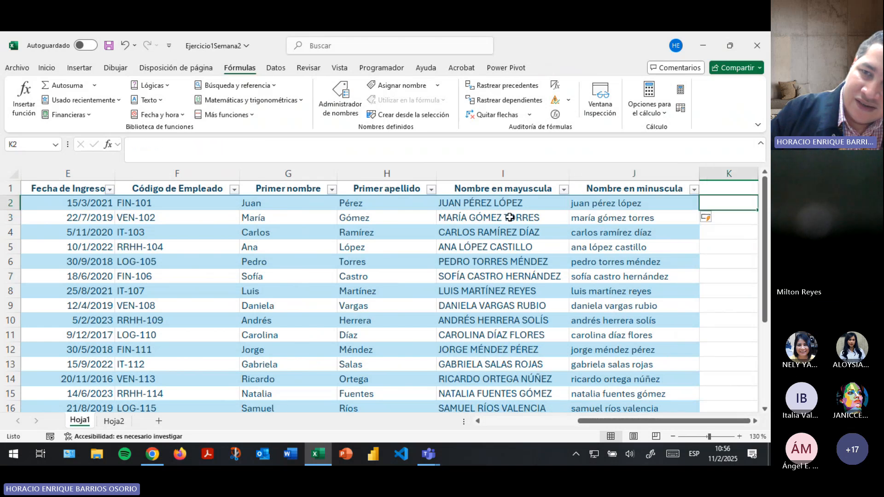
key("Left")
key("Left")
key("Left")
left_click(504, 201)
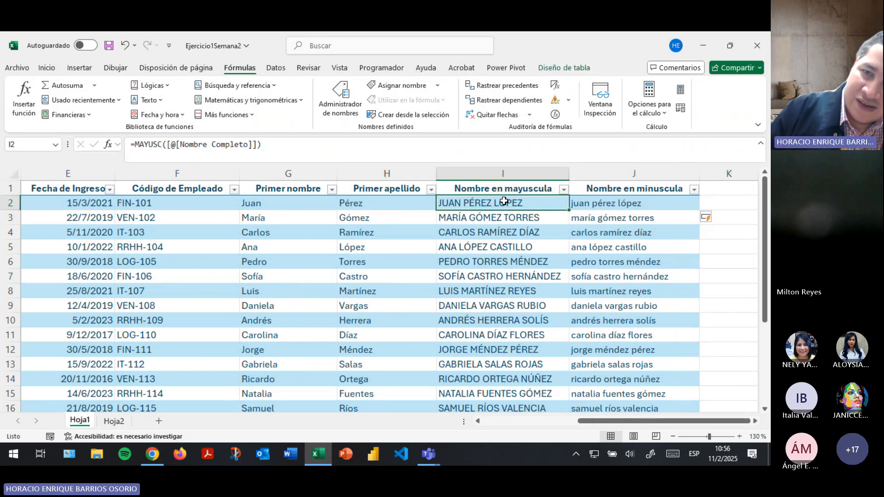
left_click(590, 201)
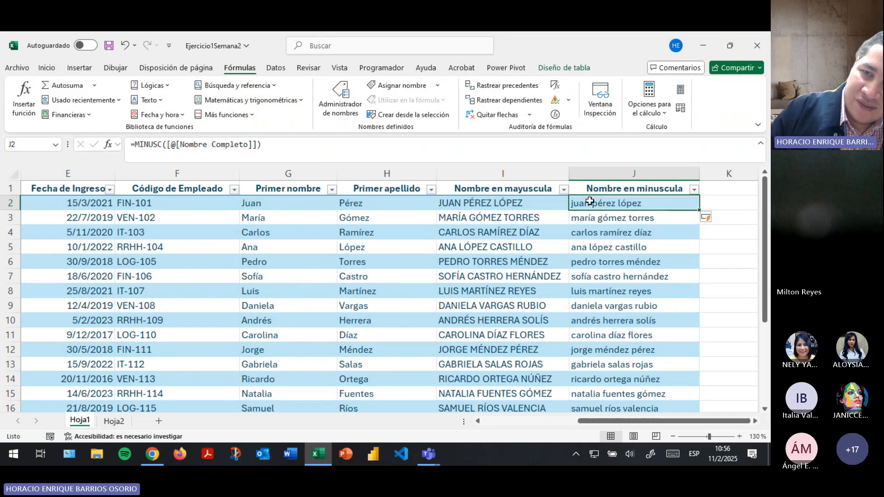
left_click(709, 203)
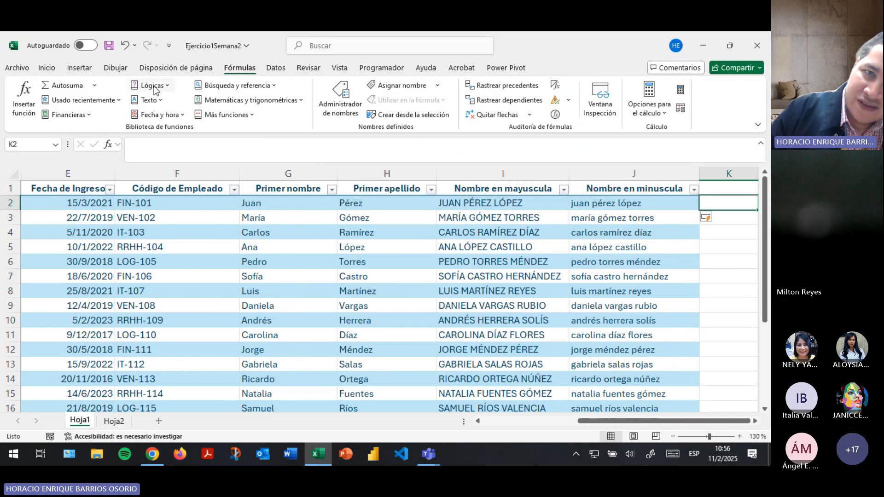
Fill column K with NOMPROPIO([@[Nombre en mayuscula]]), taking the text from I2.
left_click(148, 100)
scroll(188, 256, "down", 3)
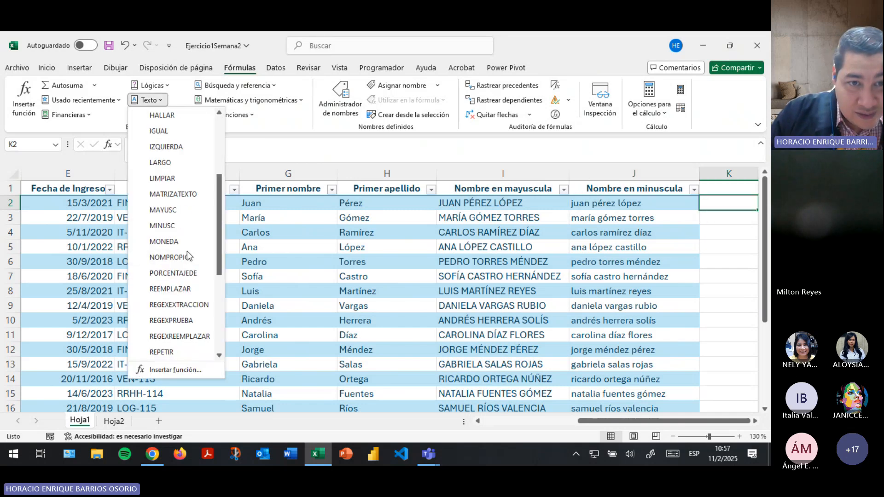
scroll(187, 251, "up", 3)
scroll(187, 253, "down", 3)
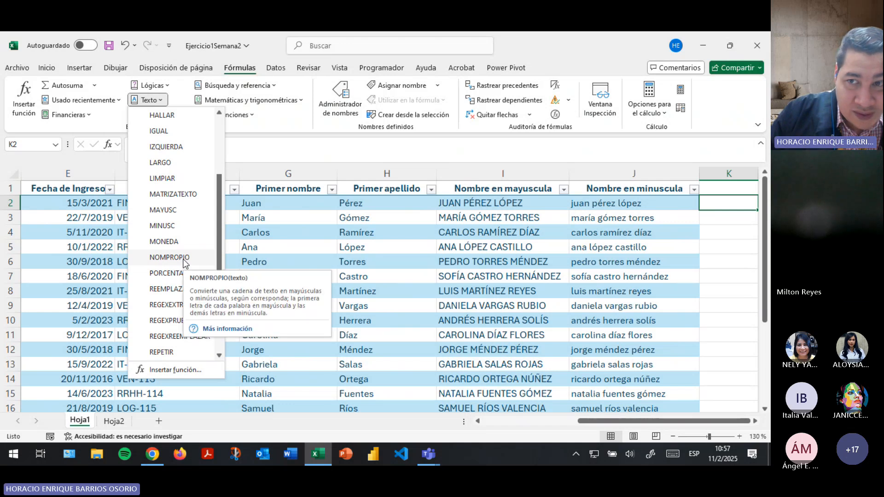
left_click(184, 258)
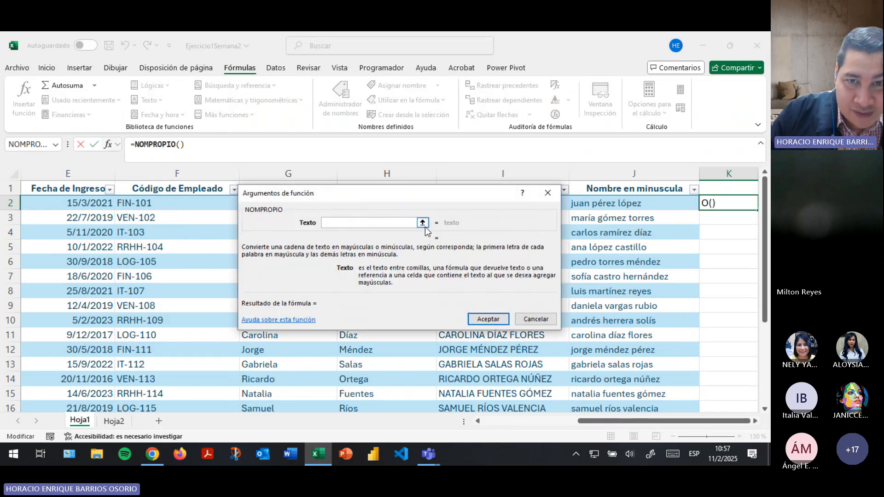
left_click(422, 223)
left_click_drag(621, 420, 526, 421)
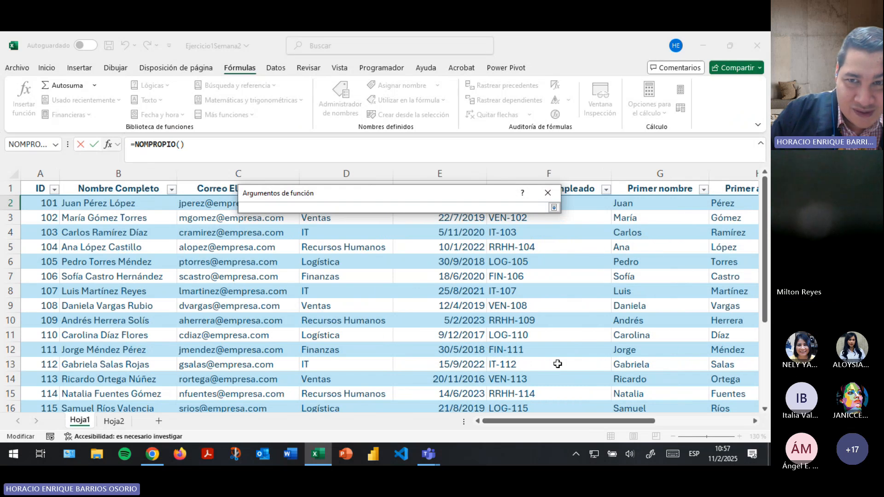
left_click_drag(473, 193, 513, 271)
left_click(527, 202)
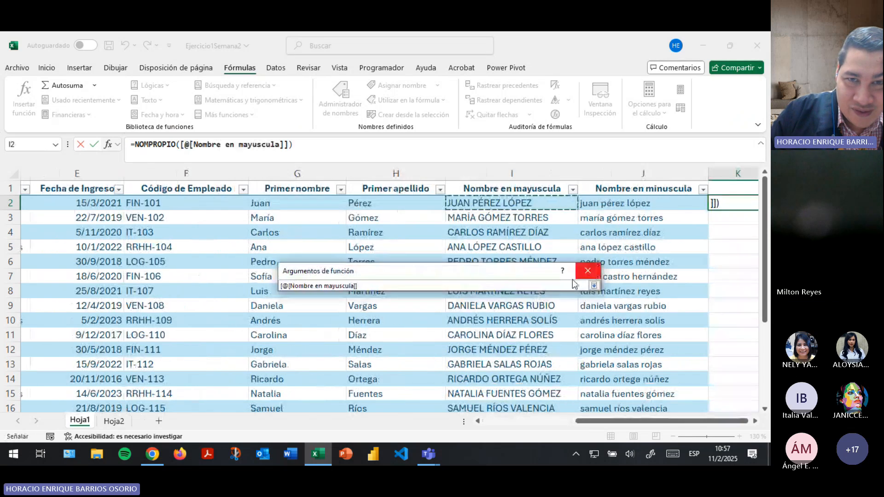
left_click(594, 286)
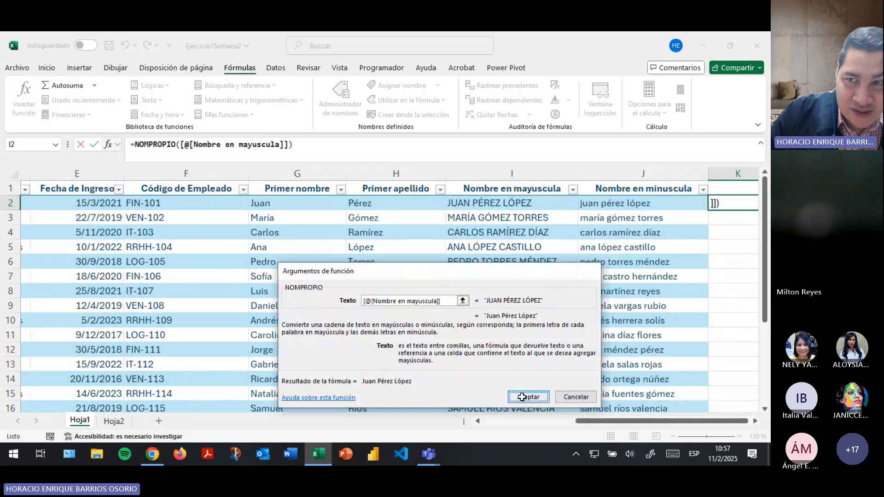
left_click(527, 397)
scroll(756, 421, "right", 3)
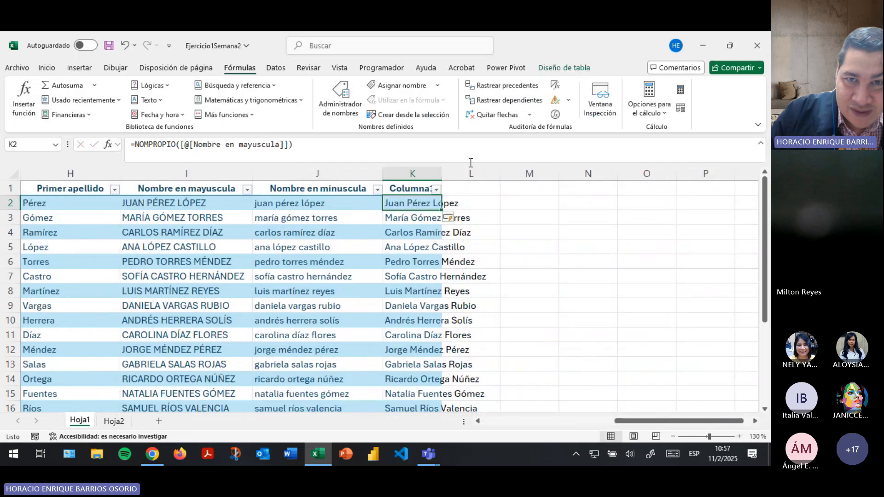
Auto-fit column K's width to its longest name.
left_click(49, 70)
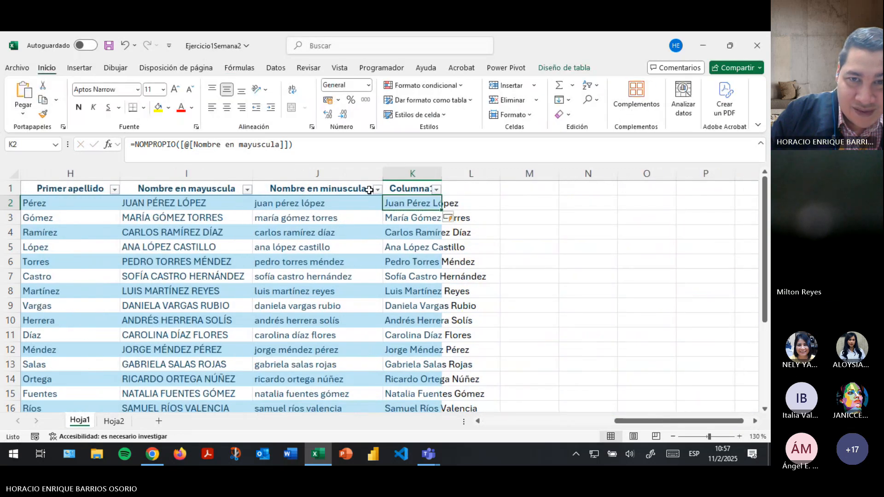
left_click(413, 173)
left_click(512, 117)
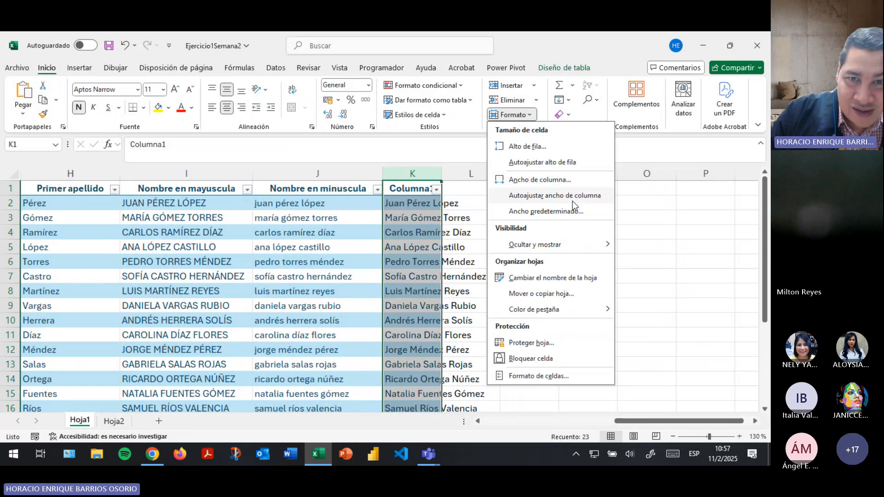
left_click(573, 201)
Rename the K1 header to 'Nombre propio' and save the workbook.
left_click(454, 202)
left_click(441, 186)
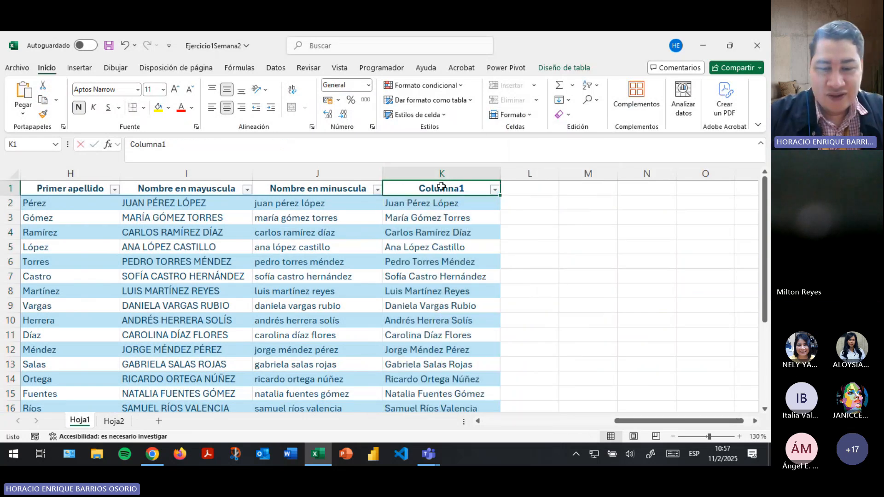
type("Nombre propio")
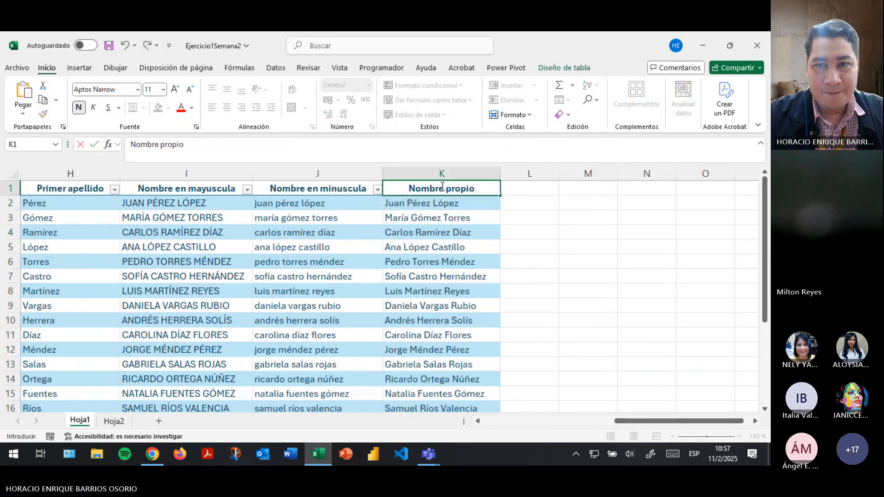
key("Return")
left_click(109, 45)
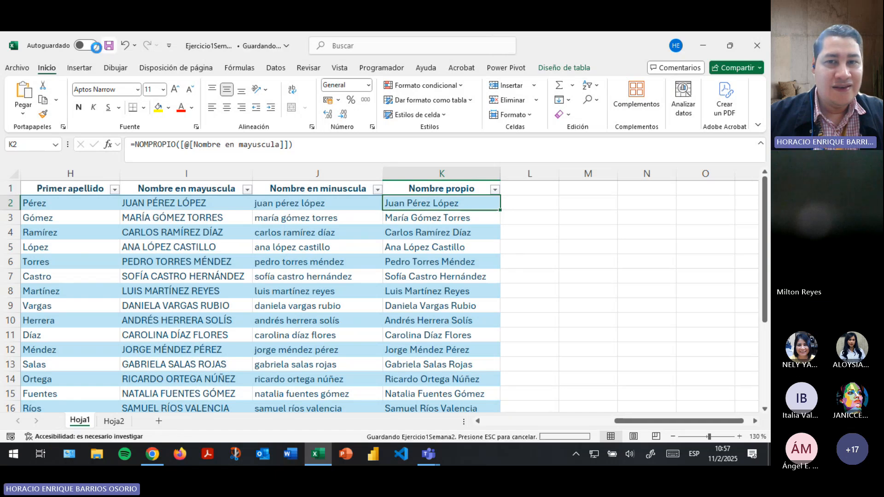
Return to cell A1 and glance at Hoja2 before going back to Hoja1.
left_click_drag(684, 422, 429, 421)
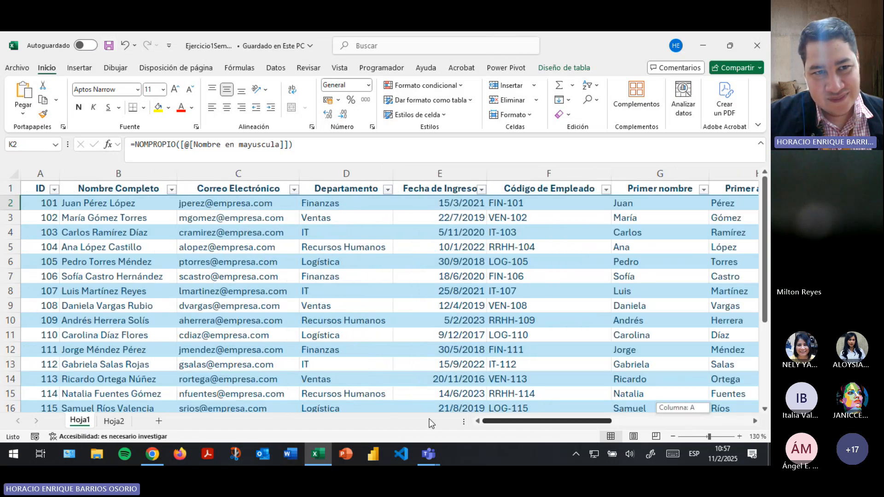
left_click(41, 186)
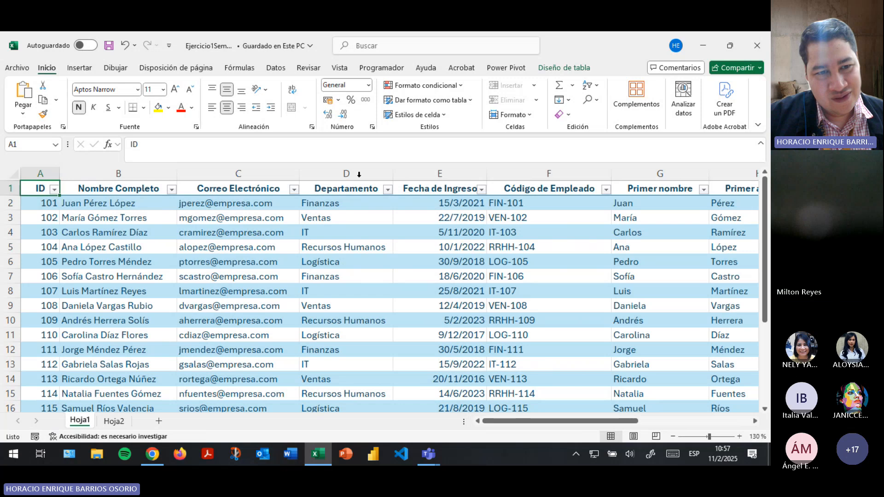
left_click(114, 421)
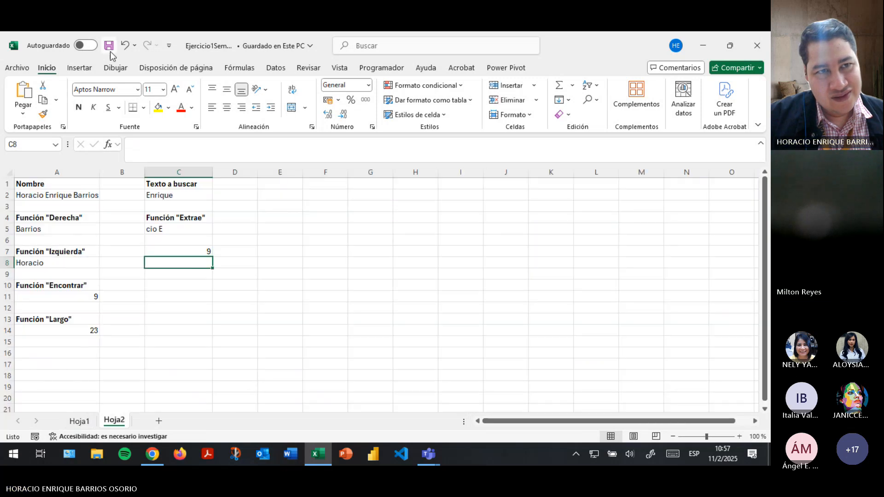
left_click(79, 421)
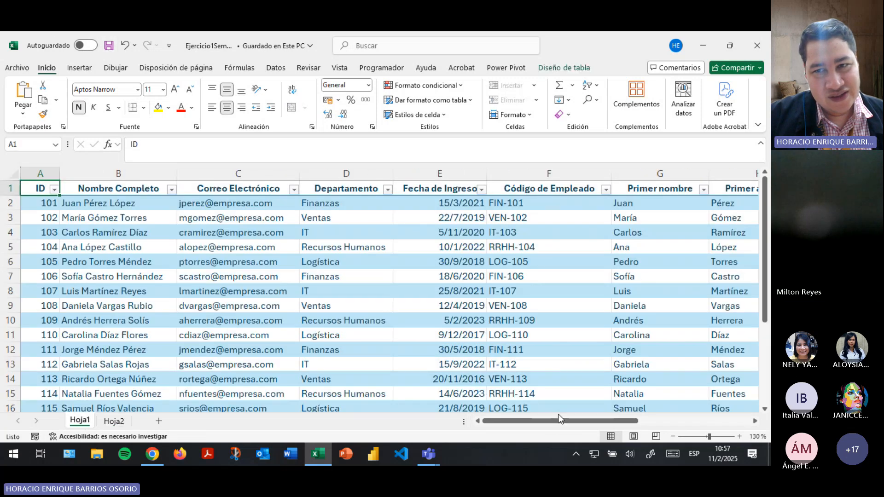
scroll(559, 415, "right", 5)
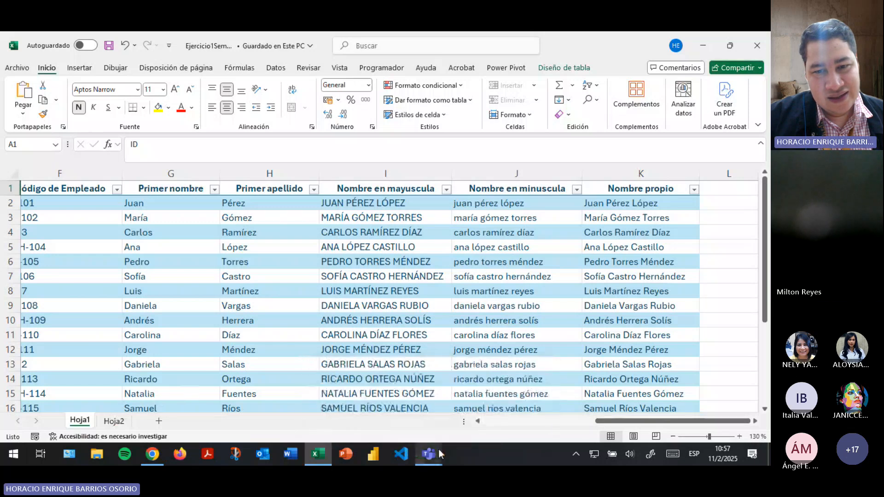
left_click(237, 68)
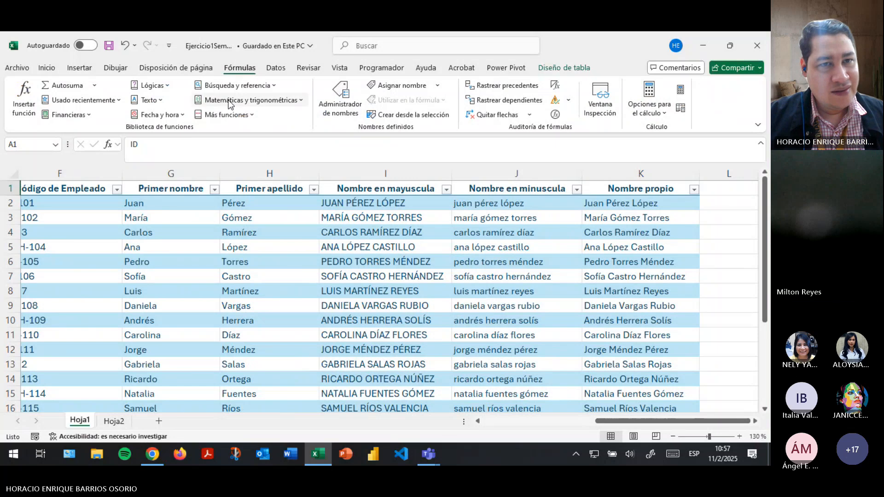
left_click(172, 85)
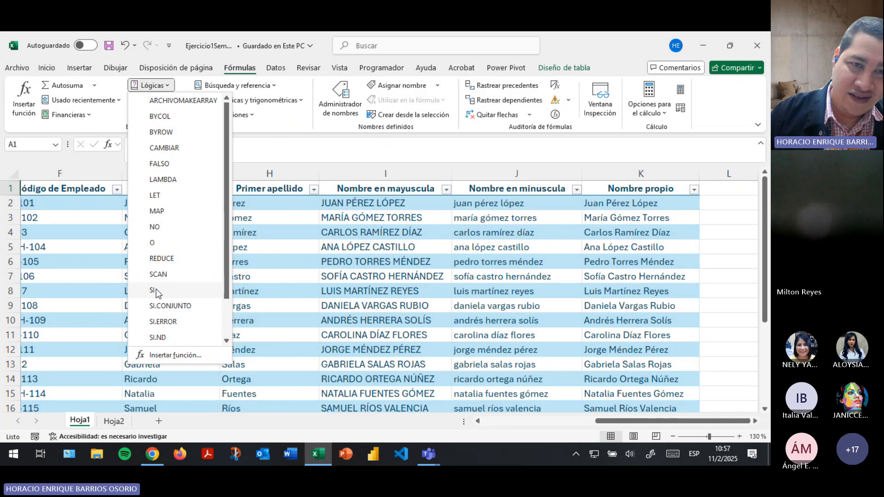
scroll(156, 277, "down", 1)
scroll(155, 247, "up", 1)
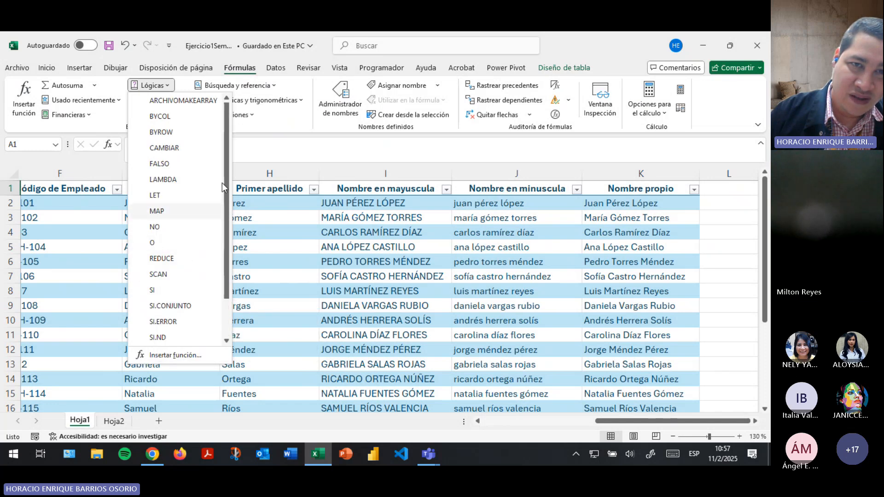
left_click(253, 116)
mouse_move(253, 134)
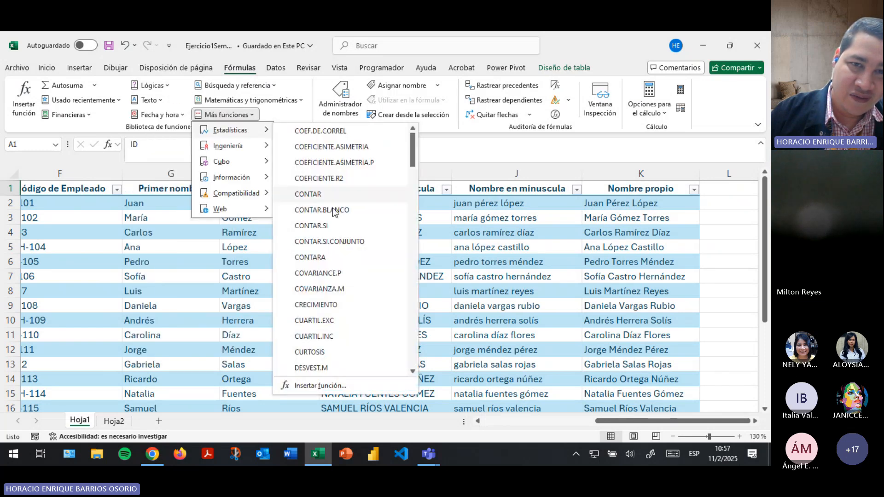
scroll(326, 230, "down", 15)
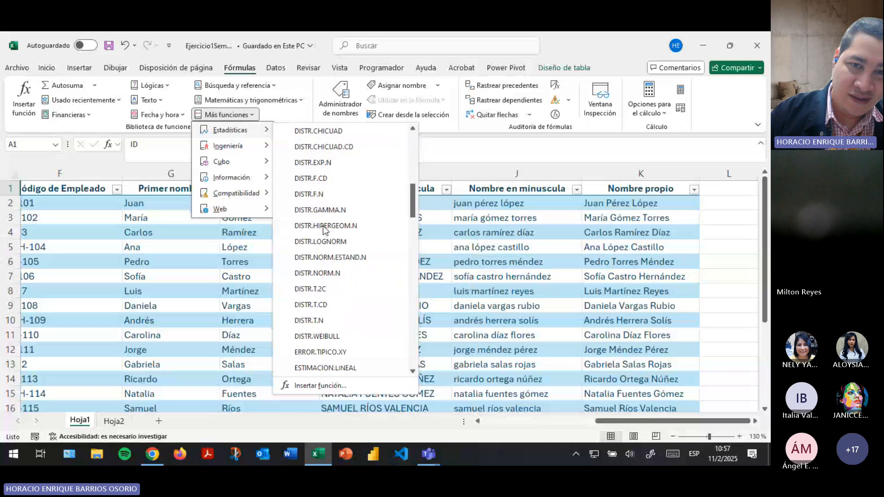
scroll(326, 230, "down", 12)
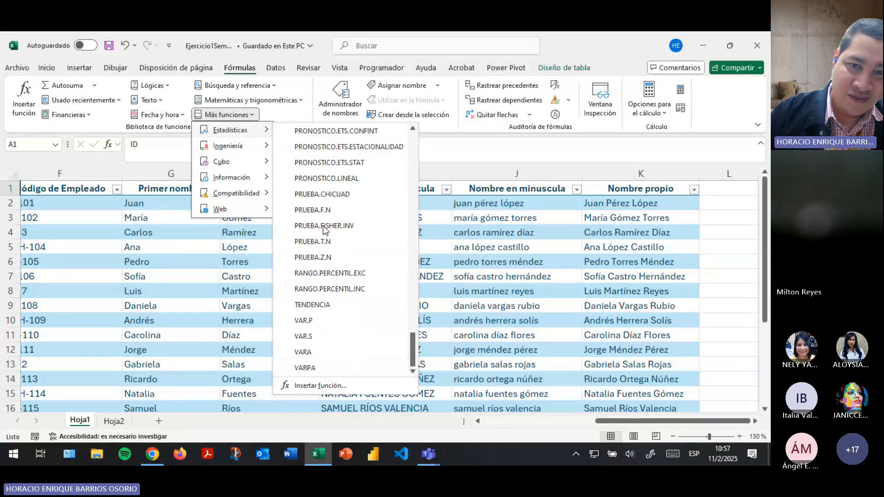
scroll(335, 273, "up", 8)
scroll(336, 267, "up", 3)
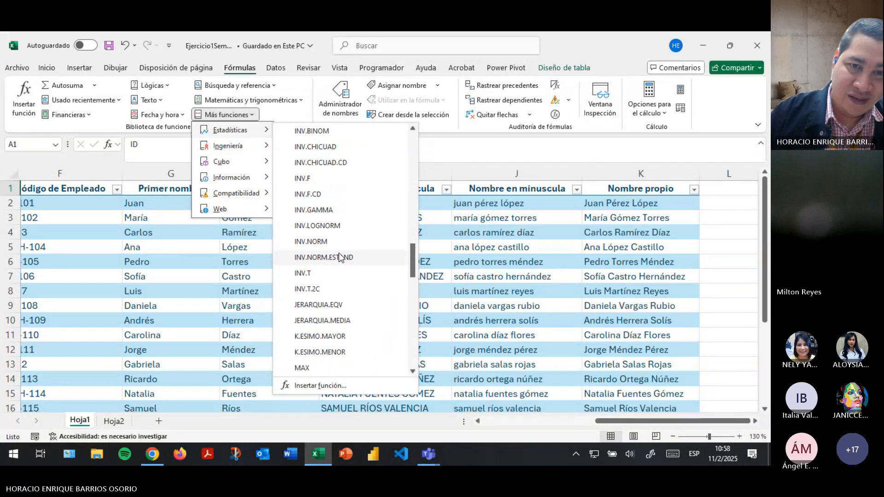
scroll(339, 251, "down", 12)
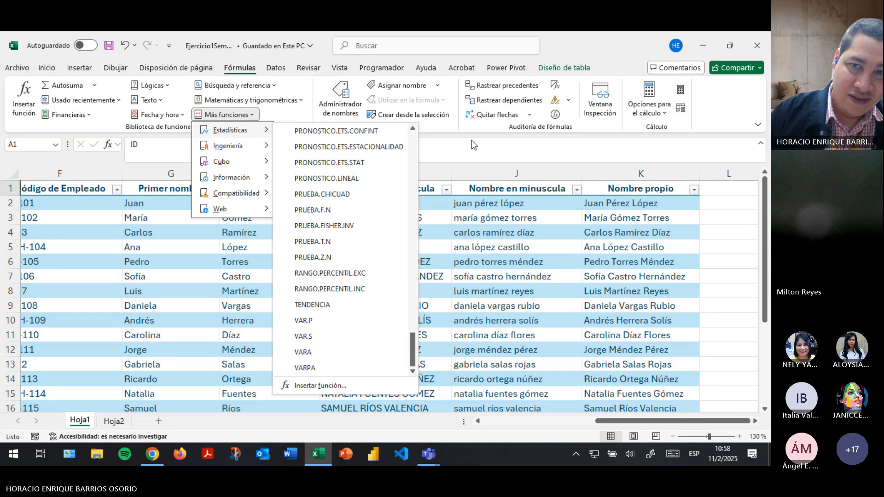
left_click(462, 155)
left_click(109, 46)
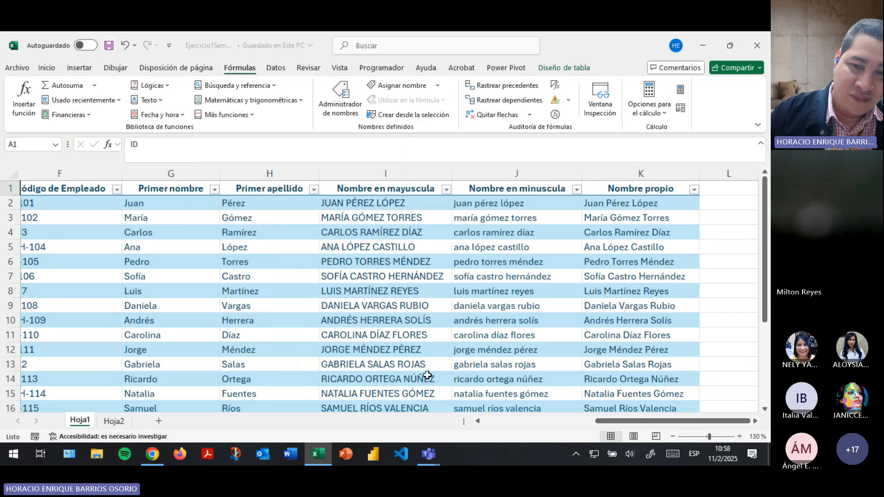
mouse_move(428, 454)
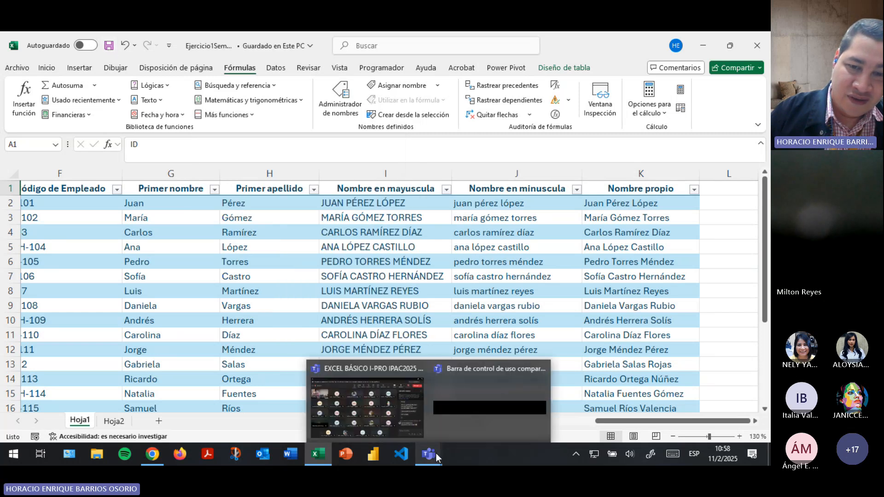
Review the Hoja1 table from A1, save the workbook and minimize Excel.
left_click(382, 428)
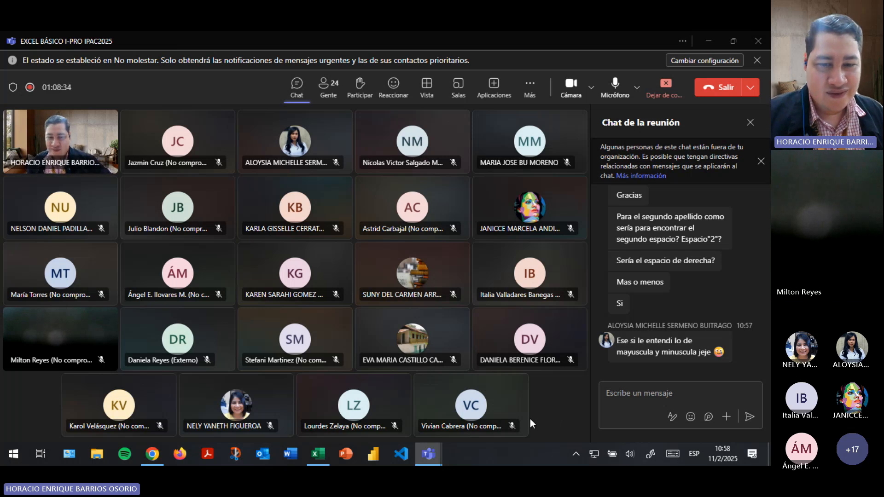
left_click(316, 454)
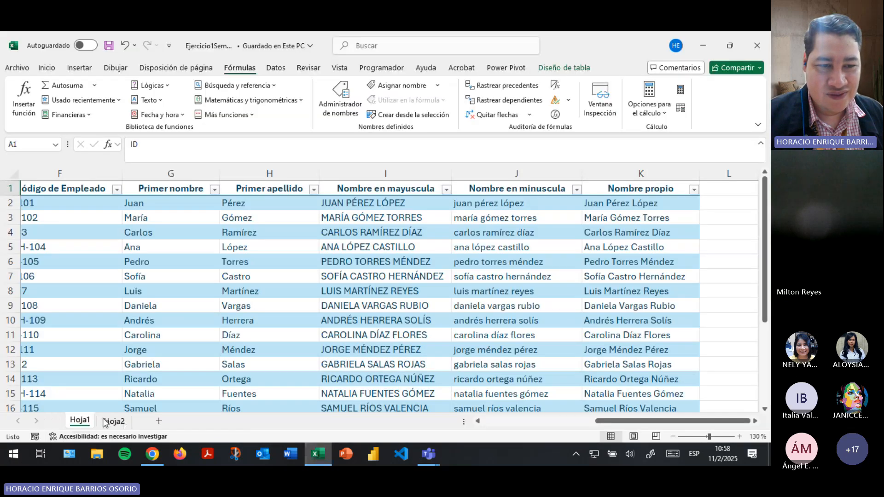
left_click(113, 420)
left_click(80, 422)
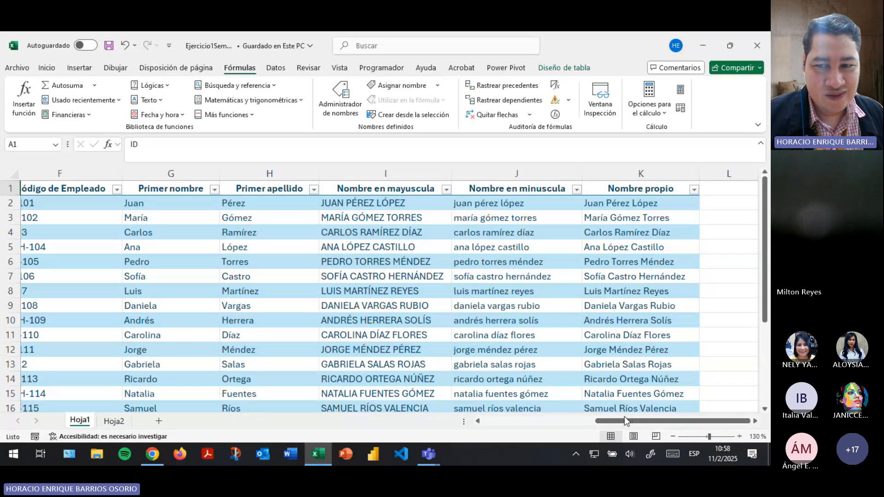
left_click_drag(624, 416, 511, 420)
left_click(138, 261)
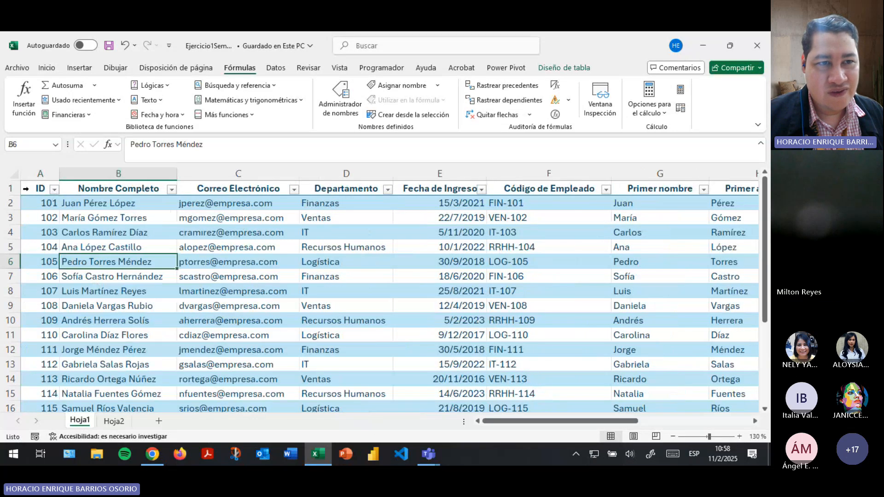
left_click(35, 189)
left_click(109, 45)
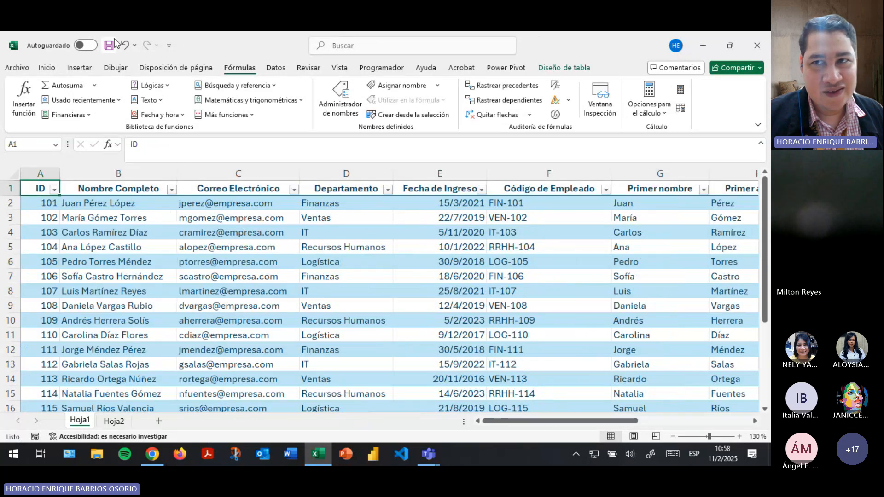
left_click(705, 40)
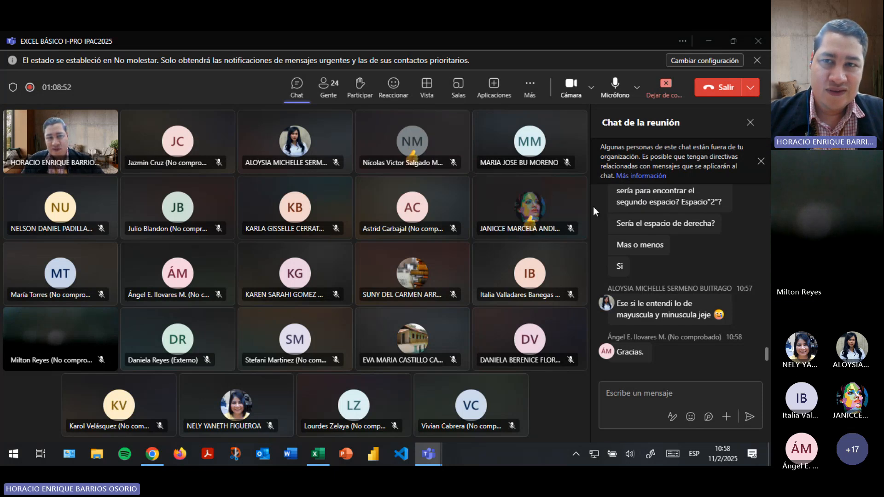
Turn off the camera, mute the microphone and open the Más meeting options.
left_click(571, 84)
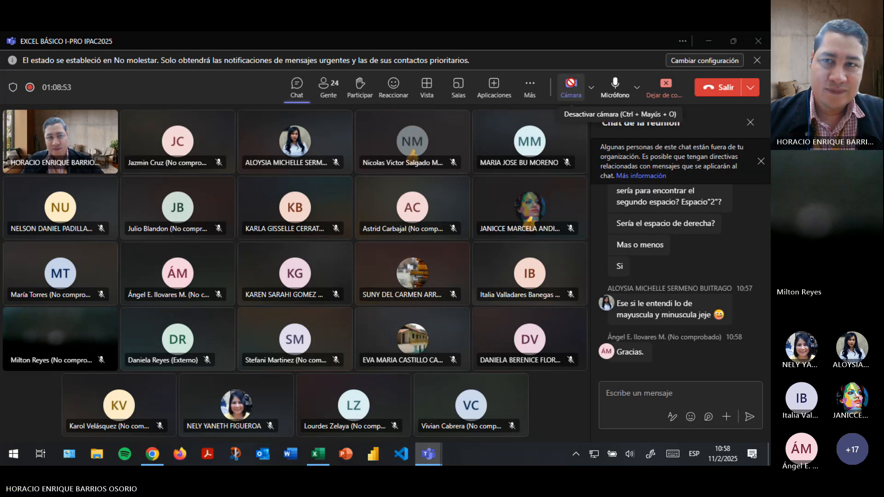
left_click(616, 85)
left_click(530, 84)
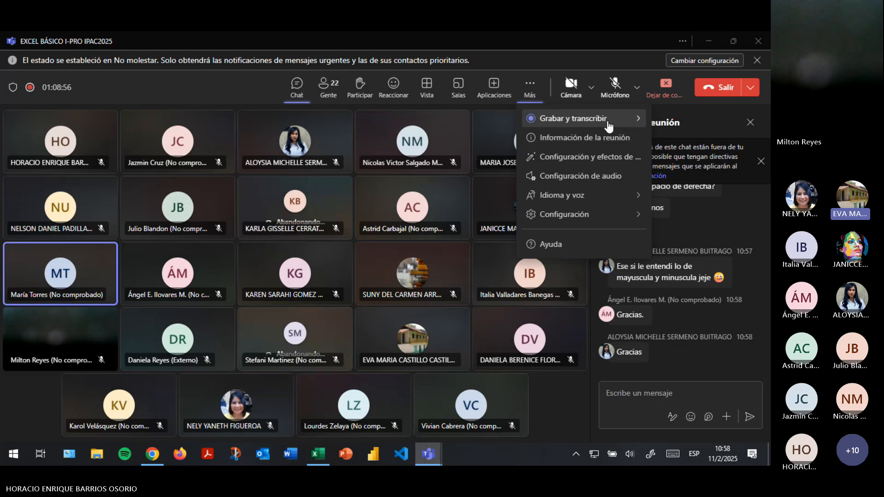